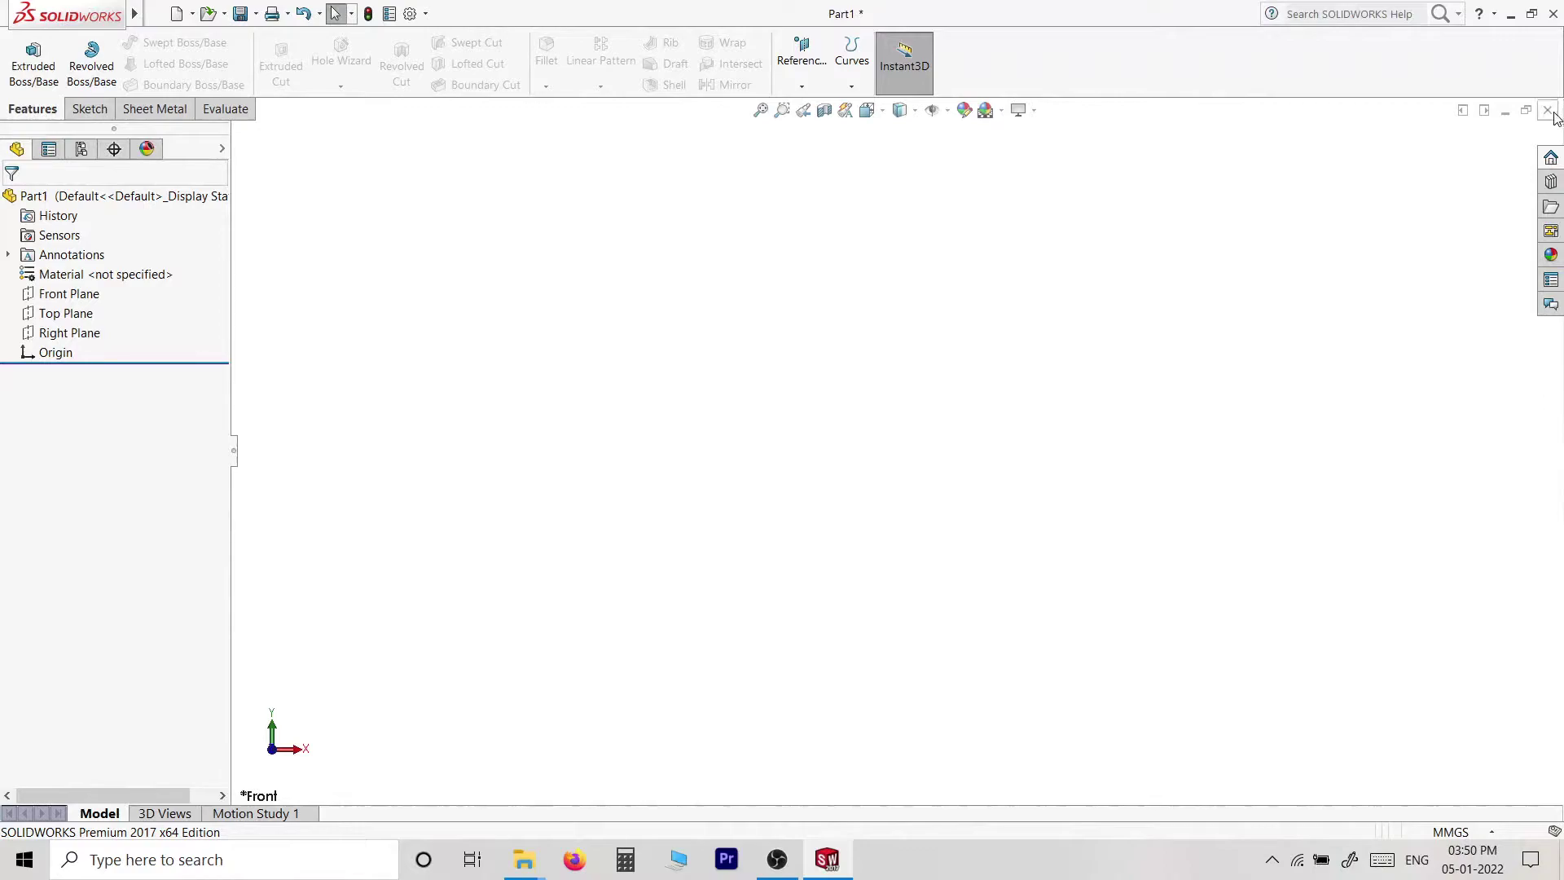
- Start a sketch on the Front Plane with a vertical construction centerline rising from the origin
right_click(81, 295)
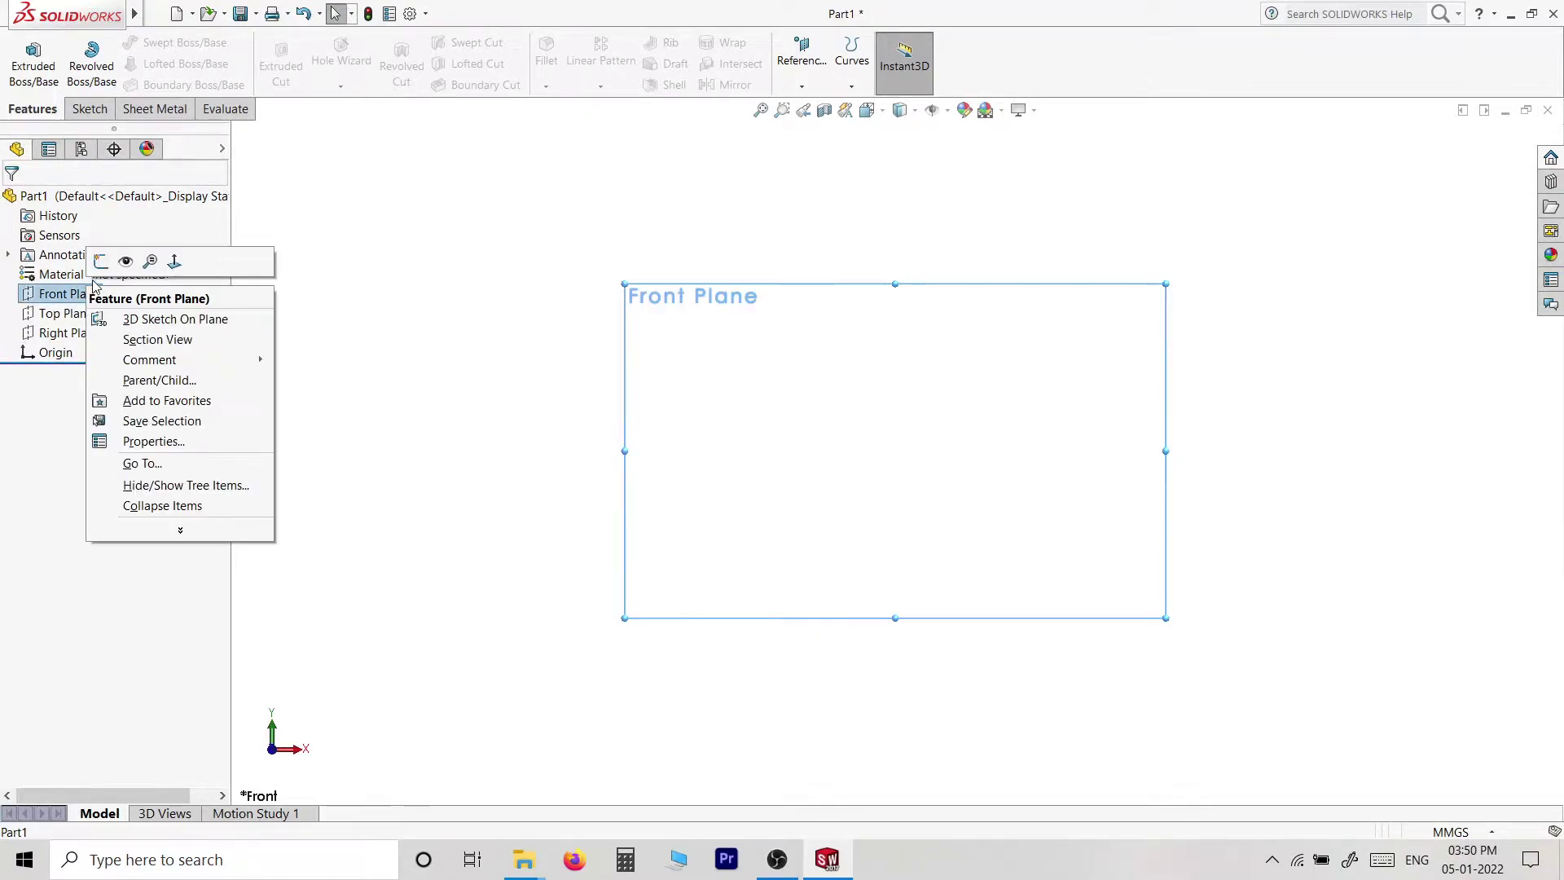
left_click(100, 263)
key("l")
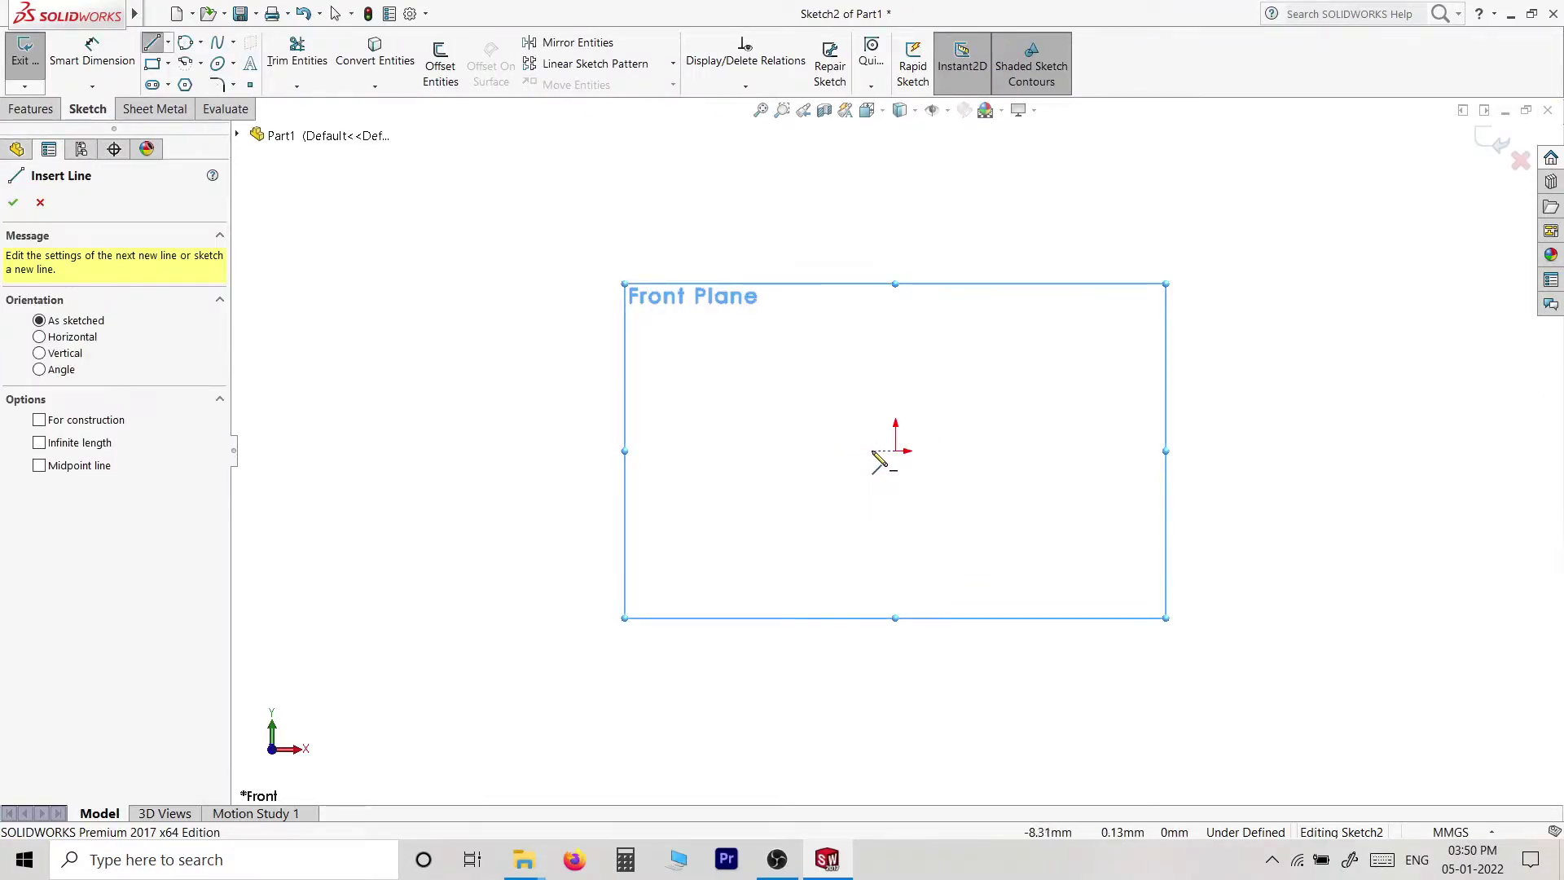
left_click(896, 450)
left_click(896, 215)
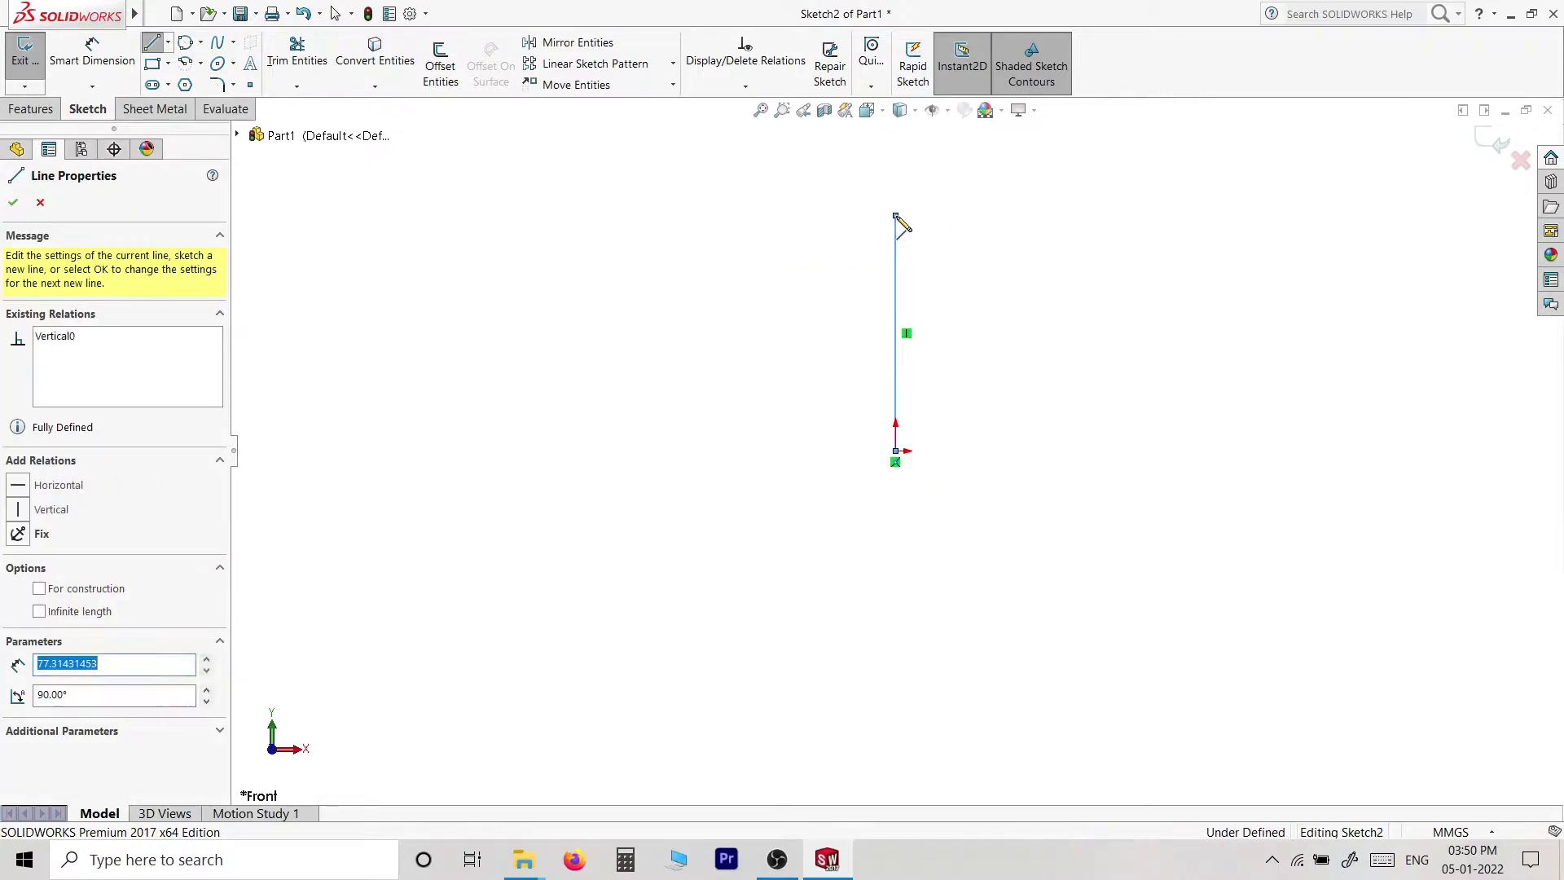
key("Escape")
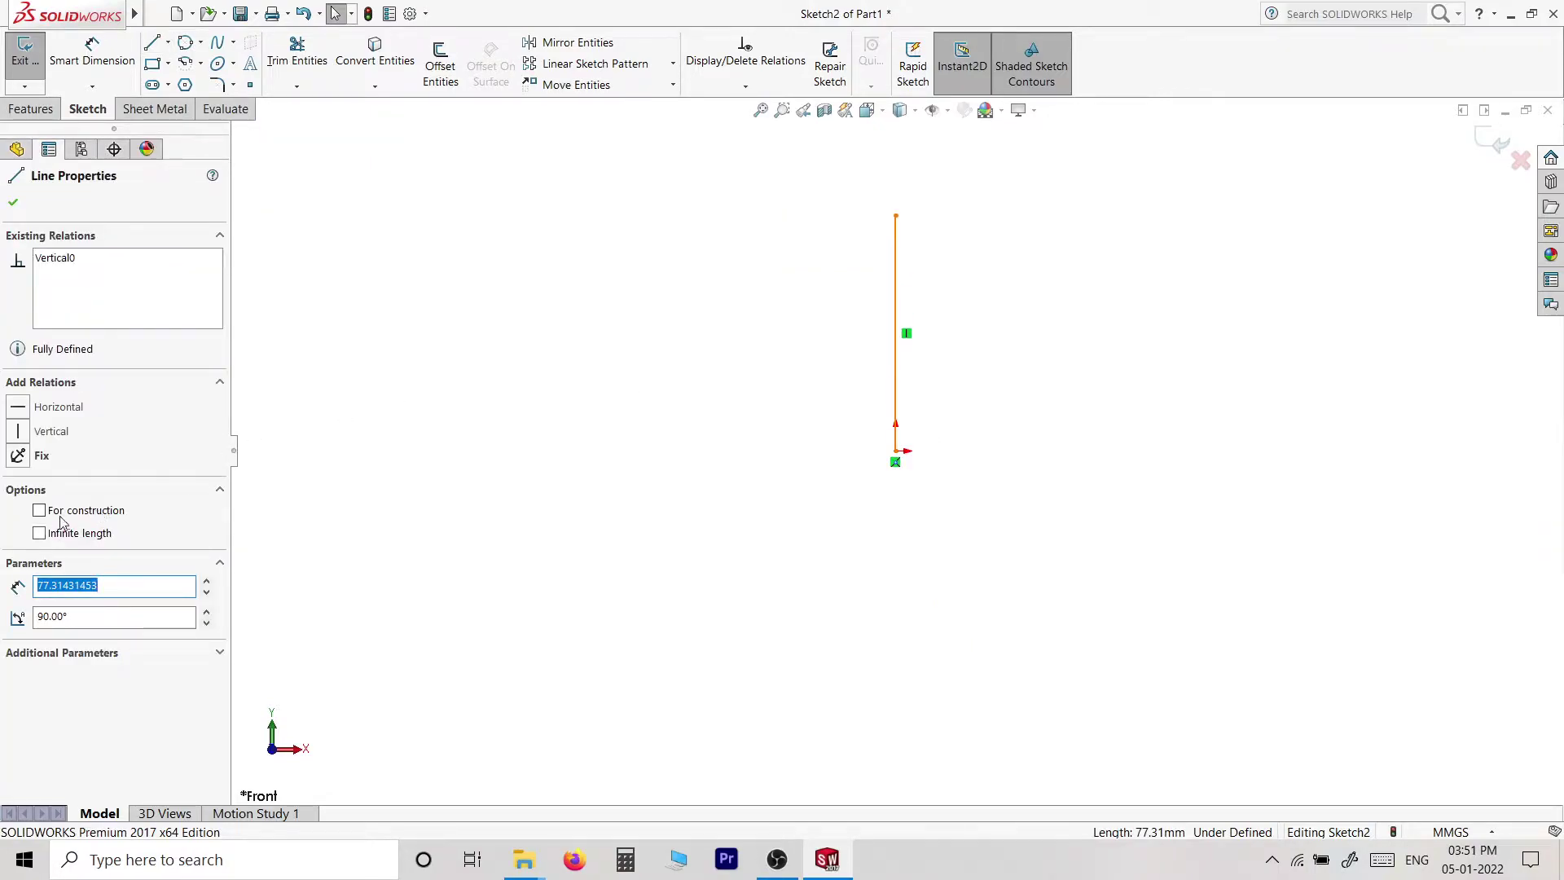
left_click(1058, 499)
- Draw a closed six-sided profile from the origin with slanted top corners across the centerline
key("l")
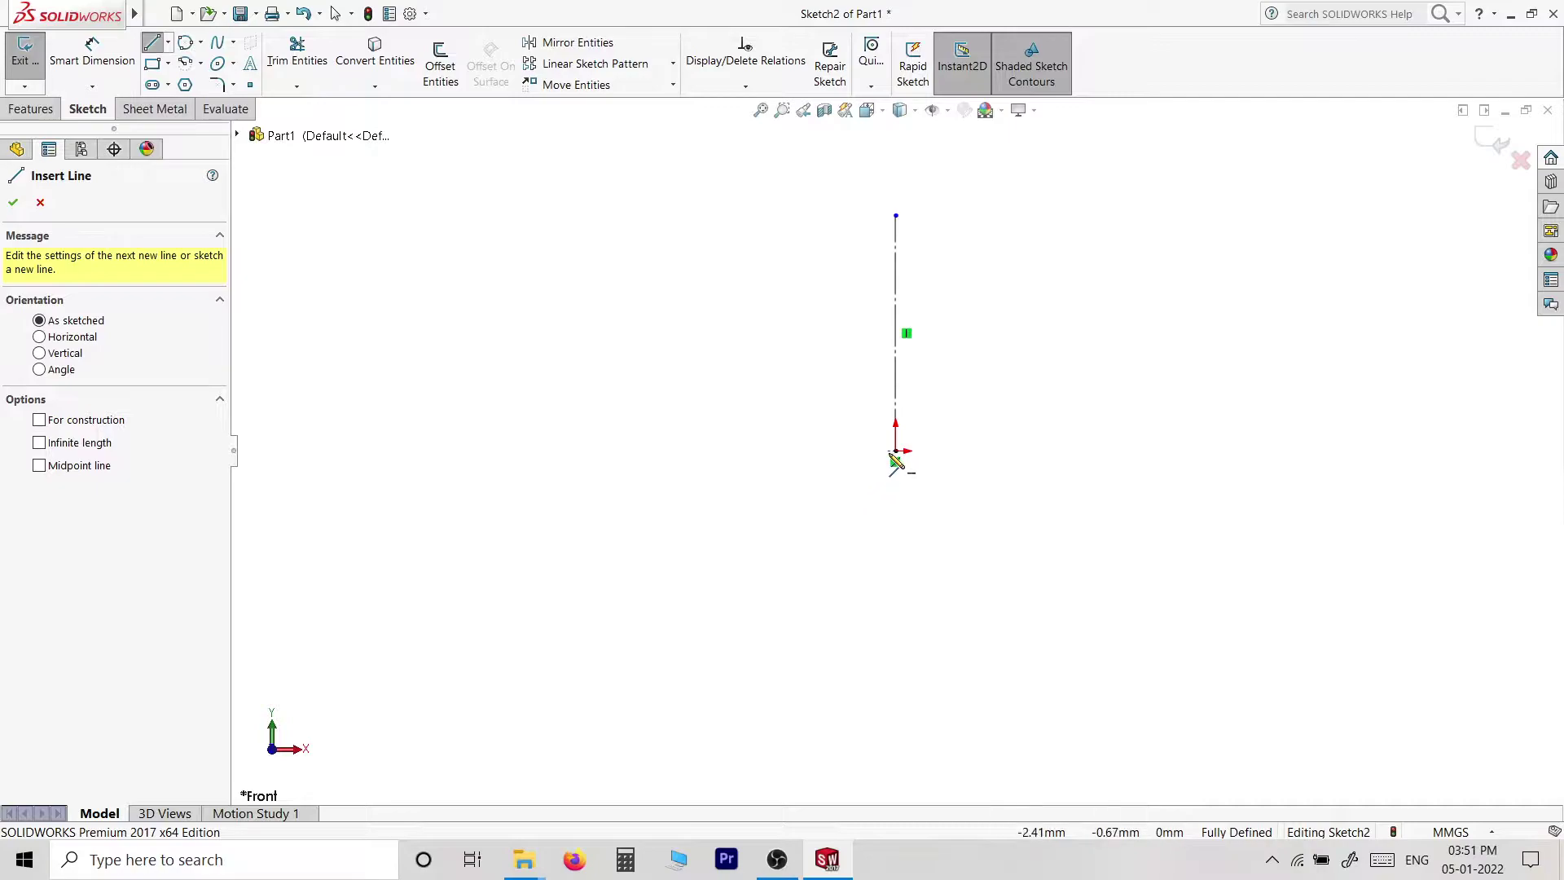
left_click(896, 450)
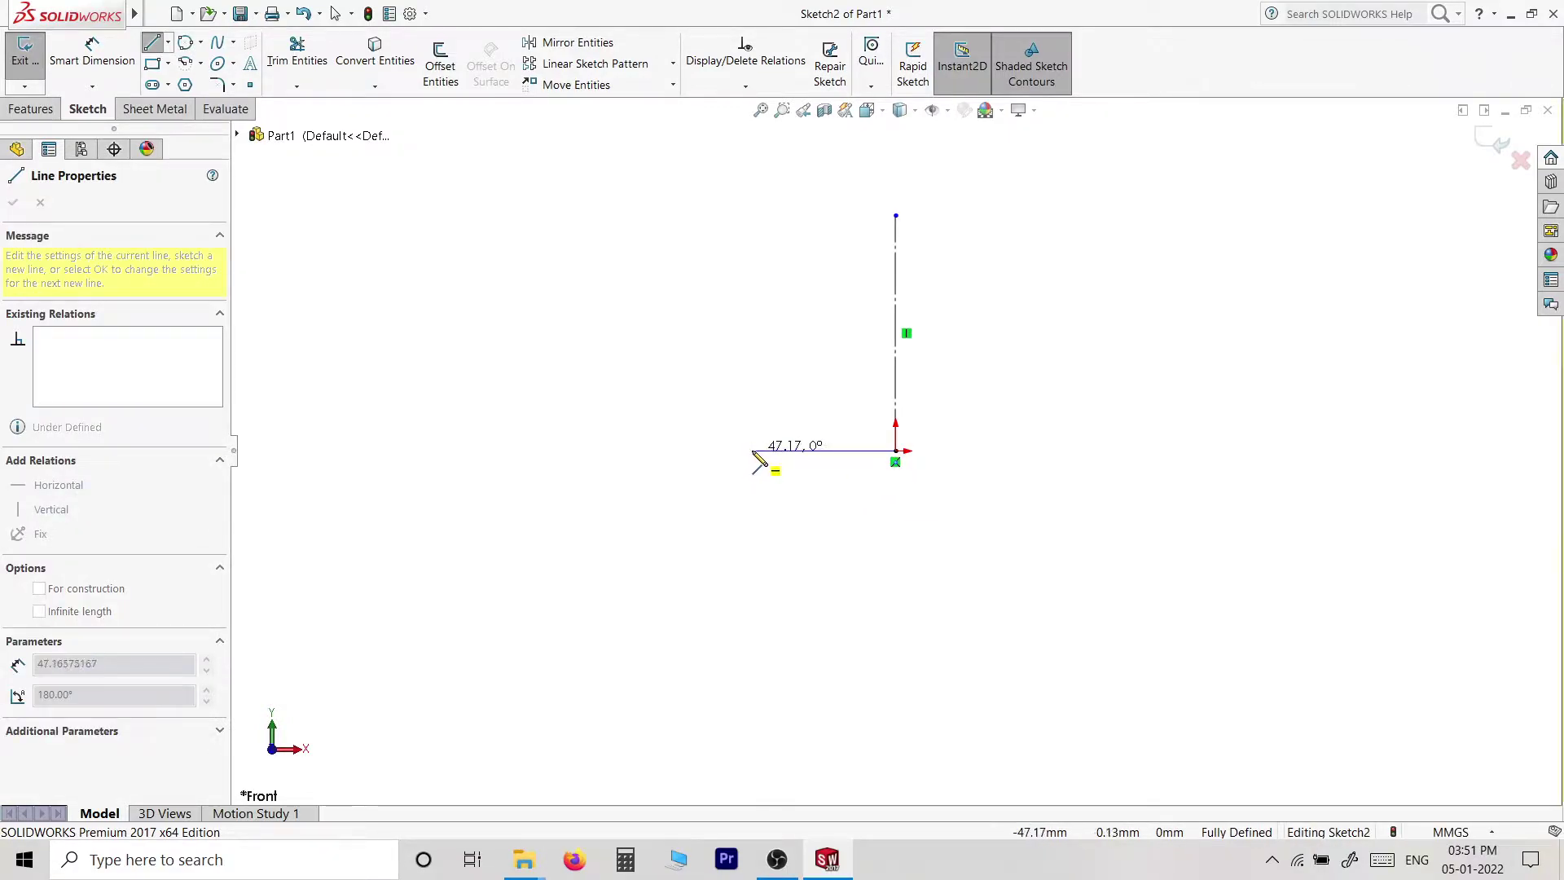
left_click(753, 450)
left_click(752, 336)
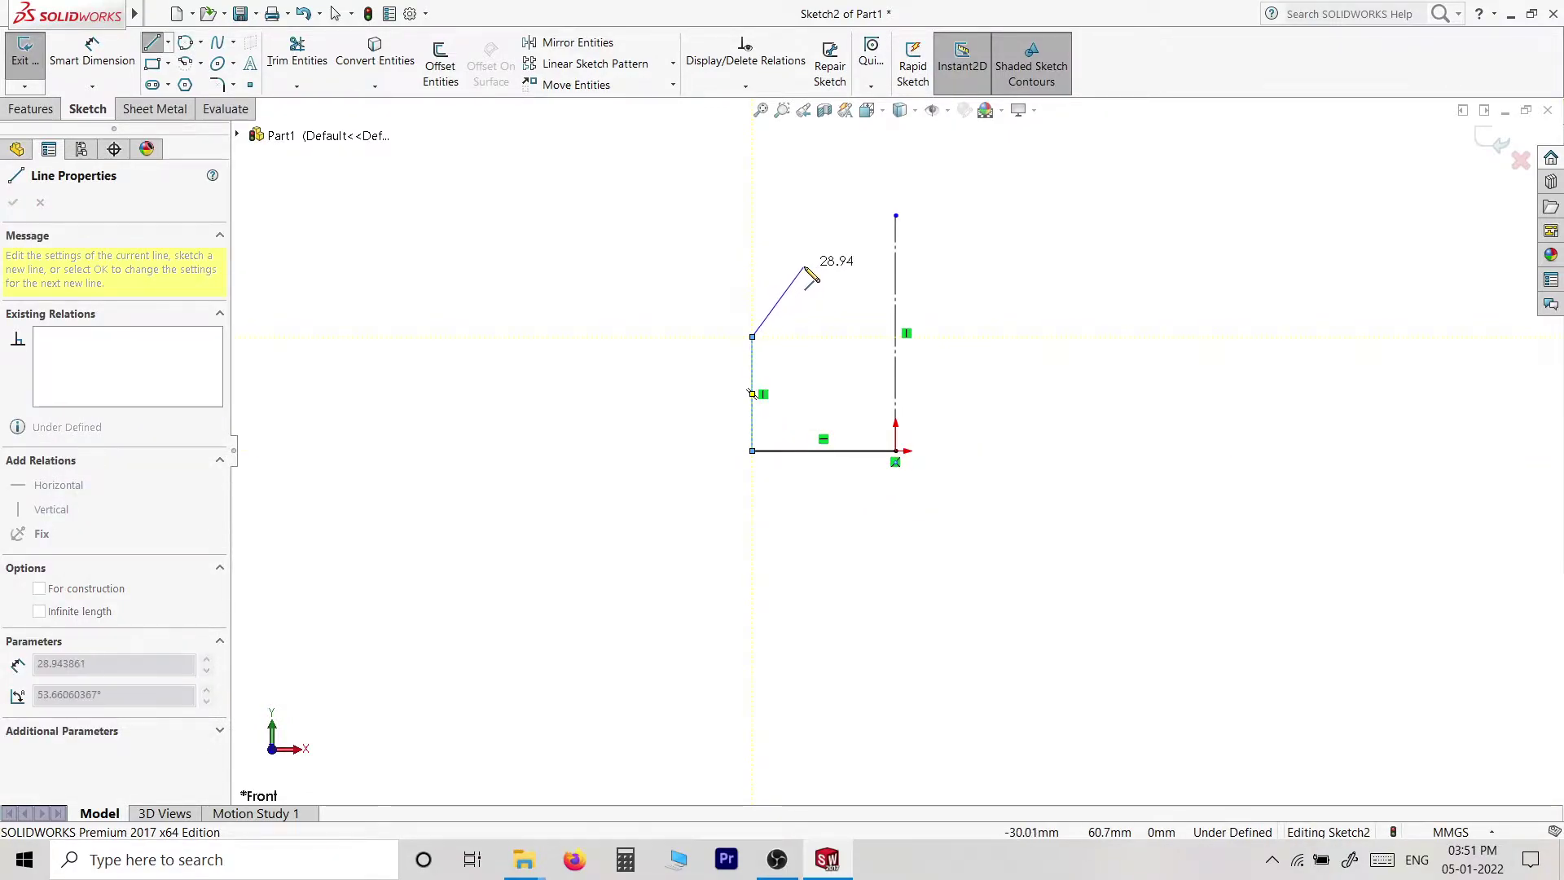
left_click(804, 267)
left_click(984, 266)
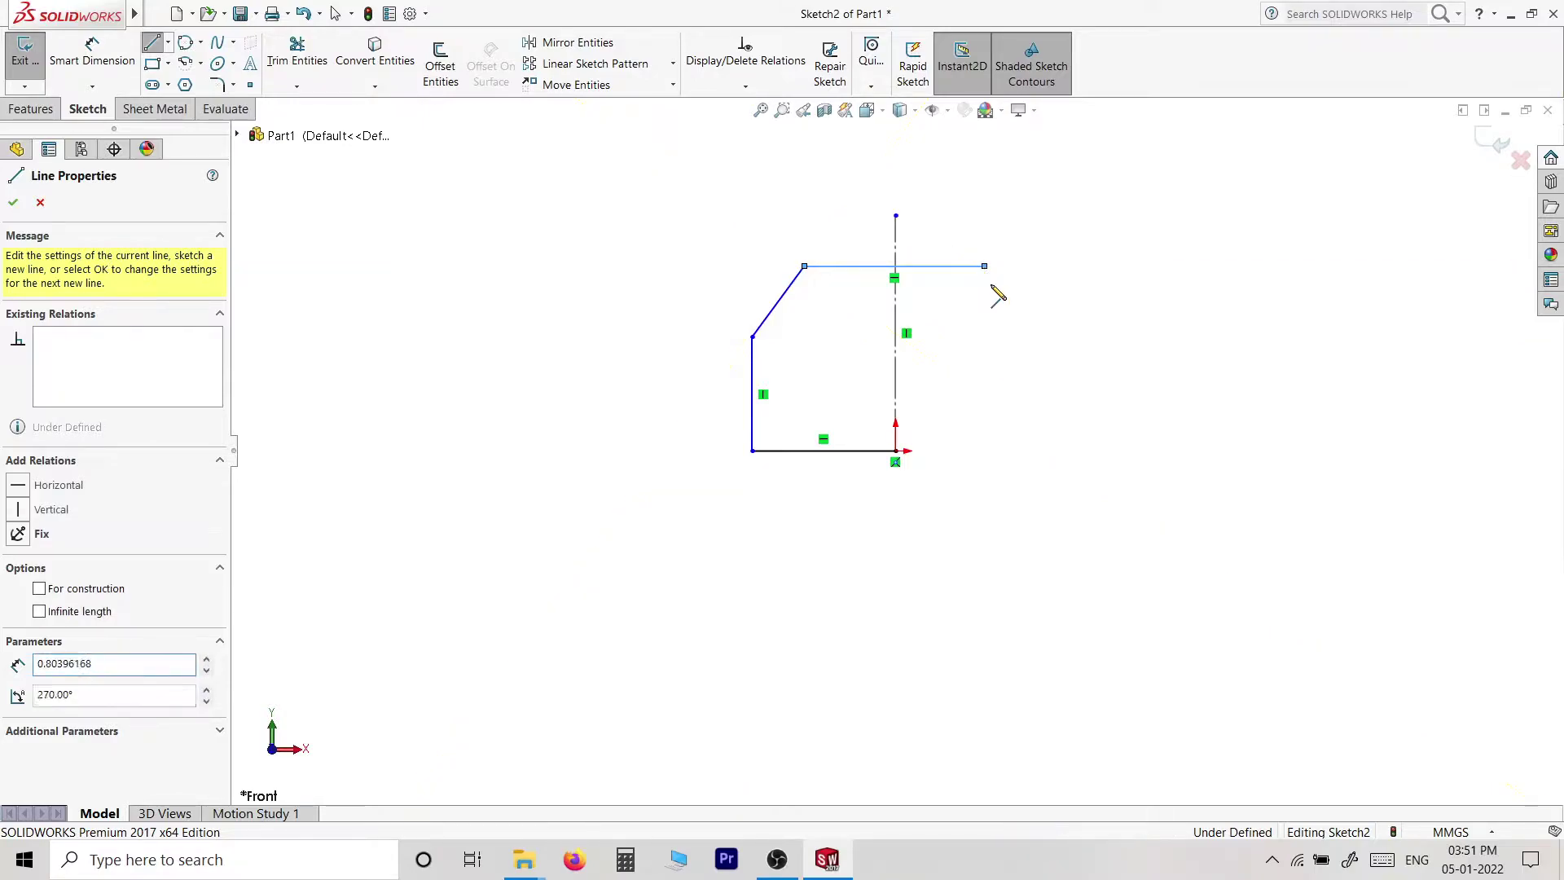
left_click(1030, 337)
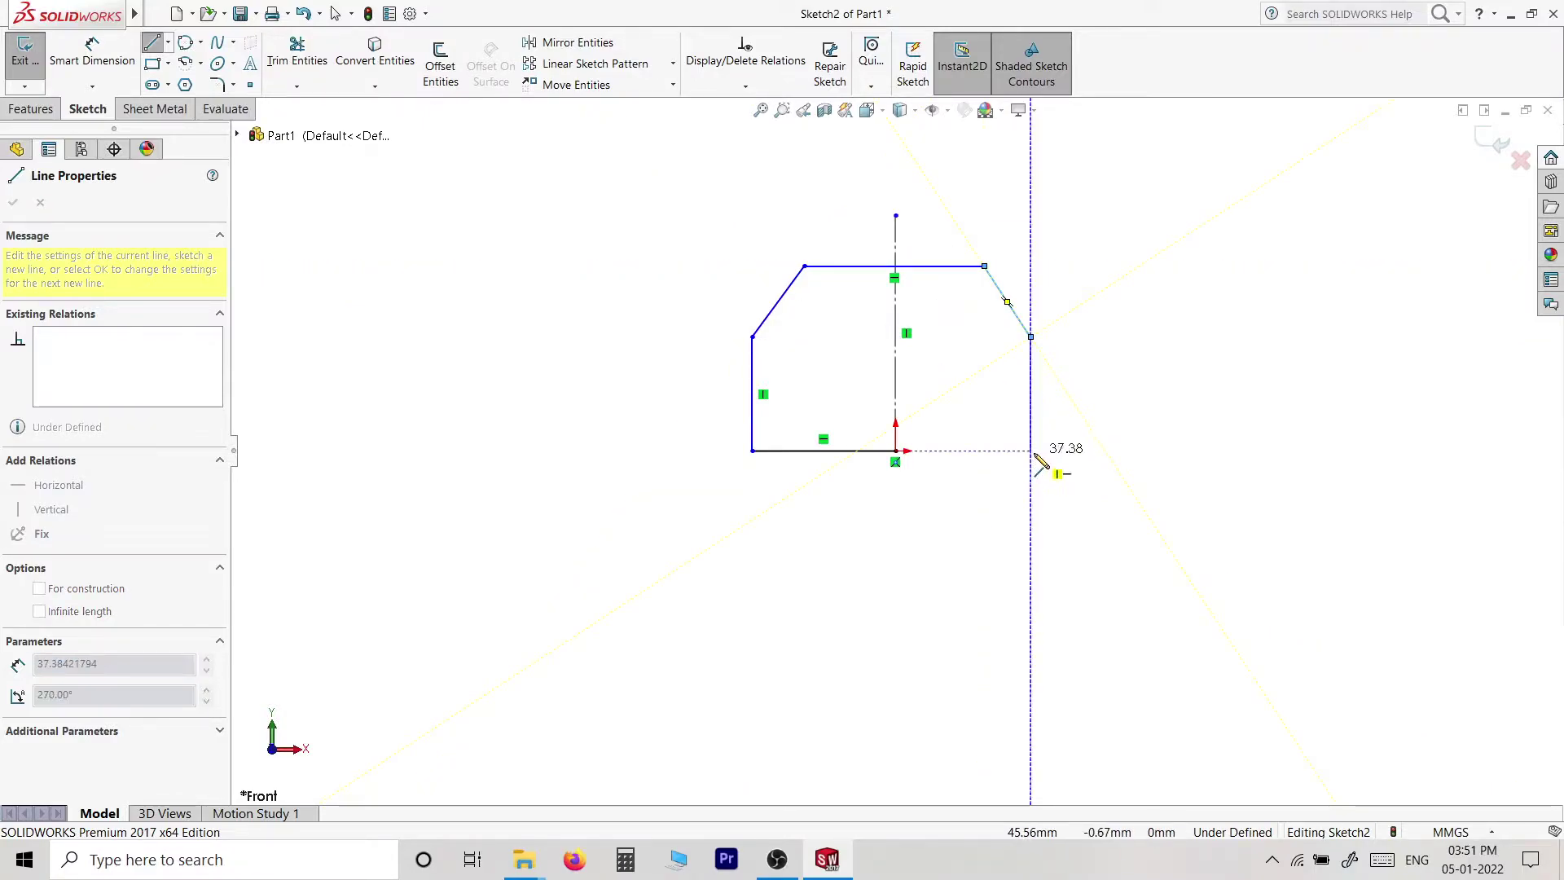
left_click(1031, 450)
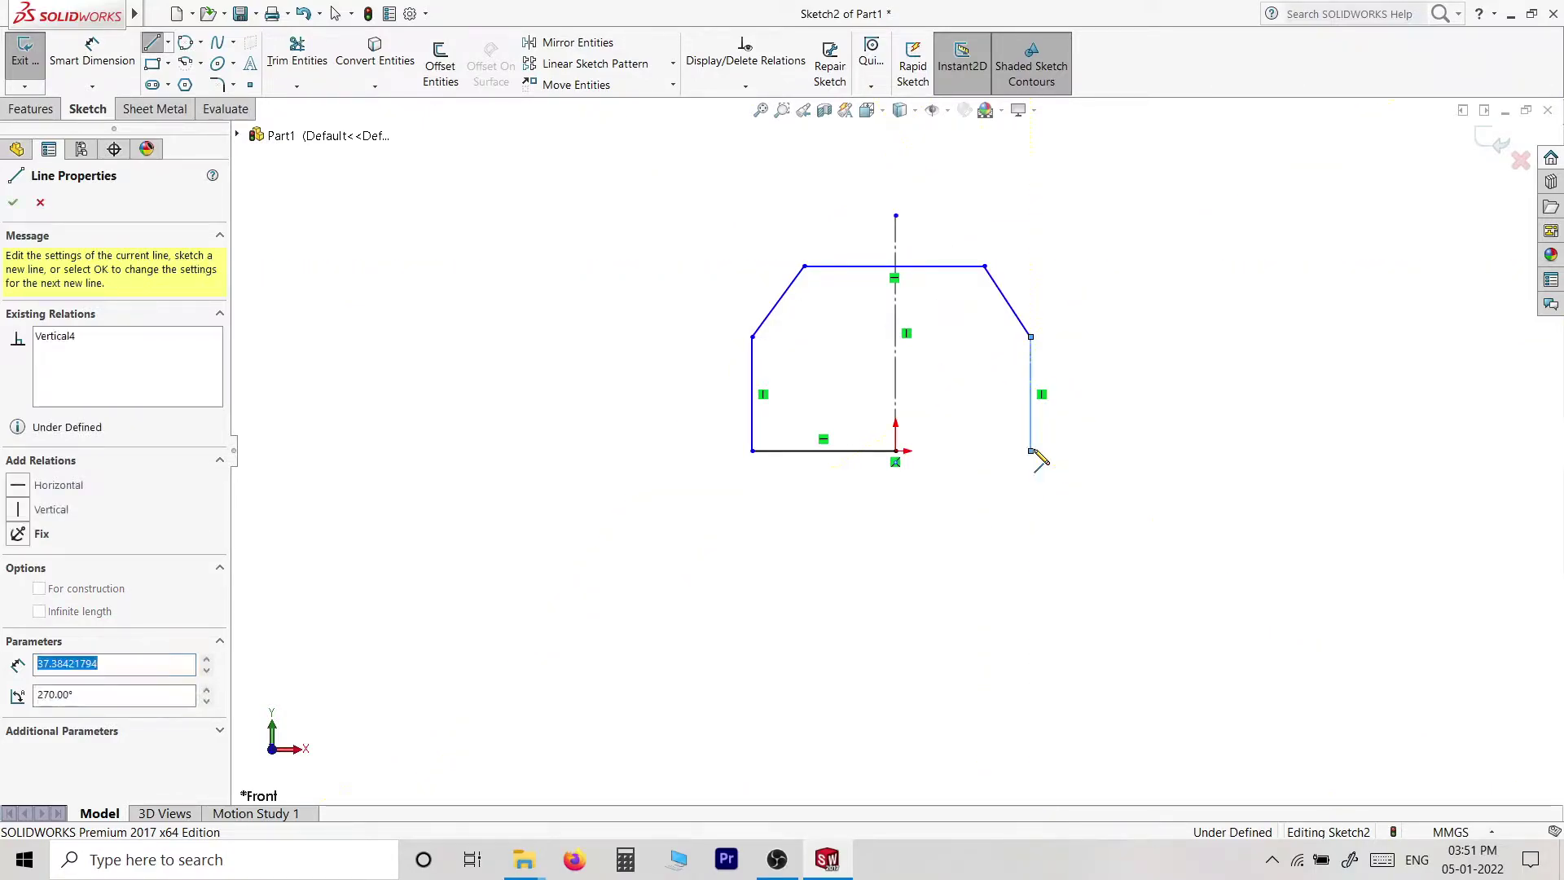
left_click(896, 450)
left_click_drag(1128, 389, 635, 421)
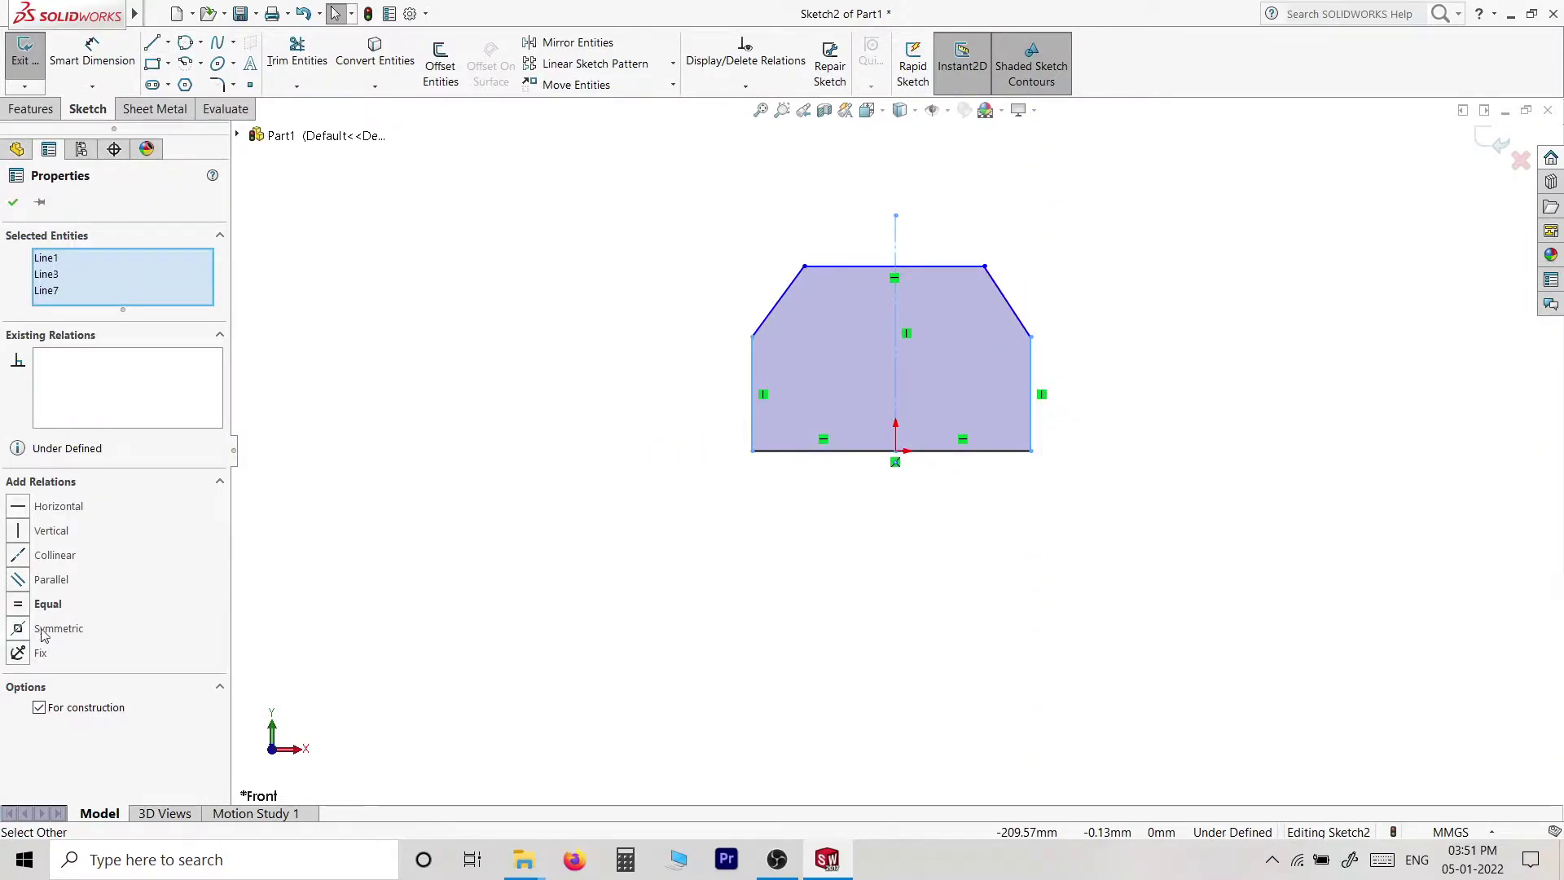
- Tie the side edges and the top-left and top-right corners symmetric about the centerline
key("Escape")
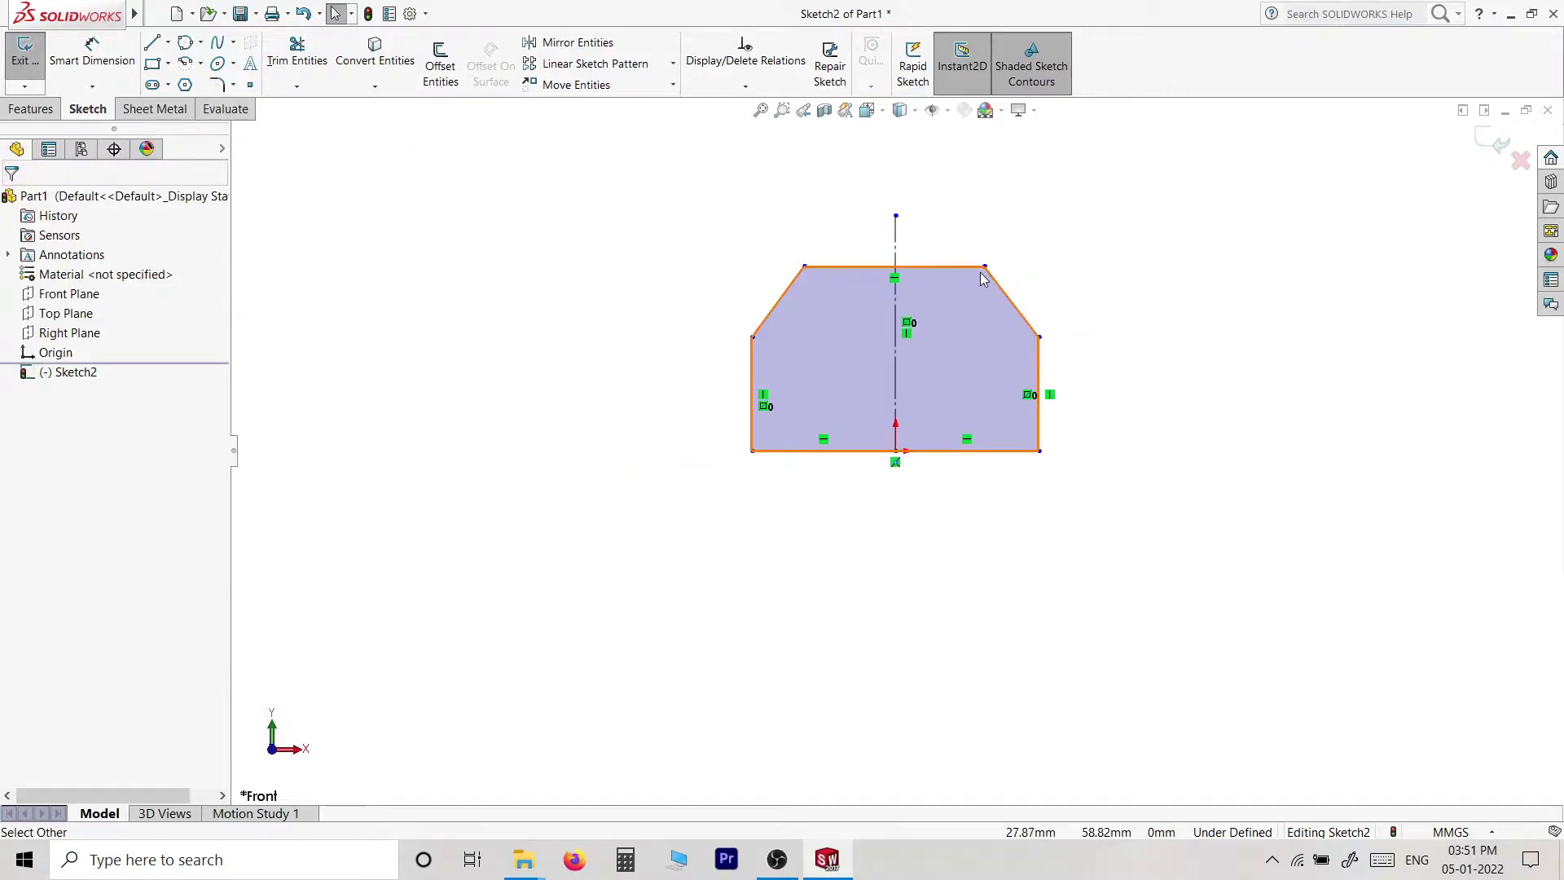
left_click(984, 266)
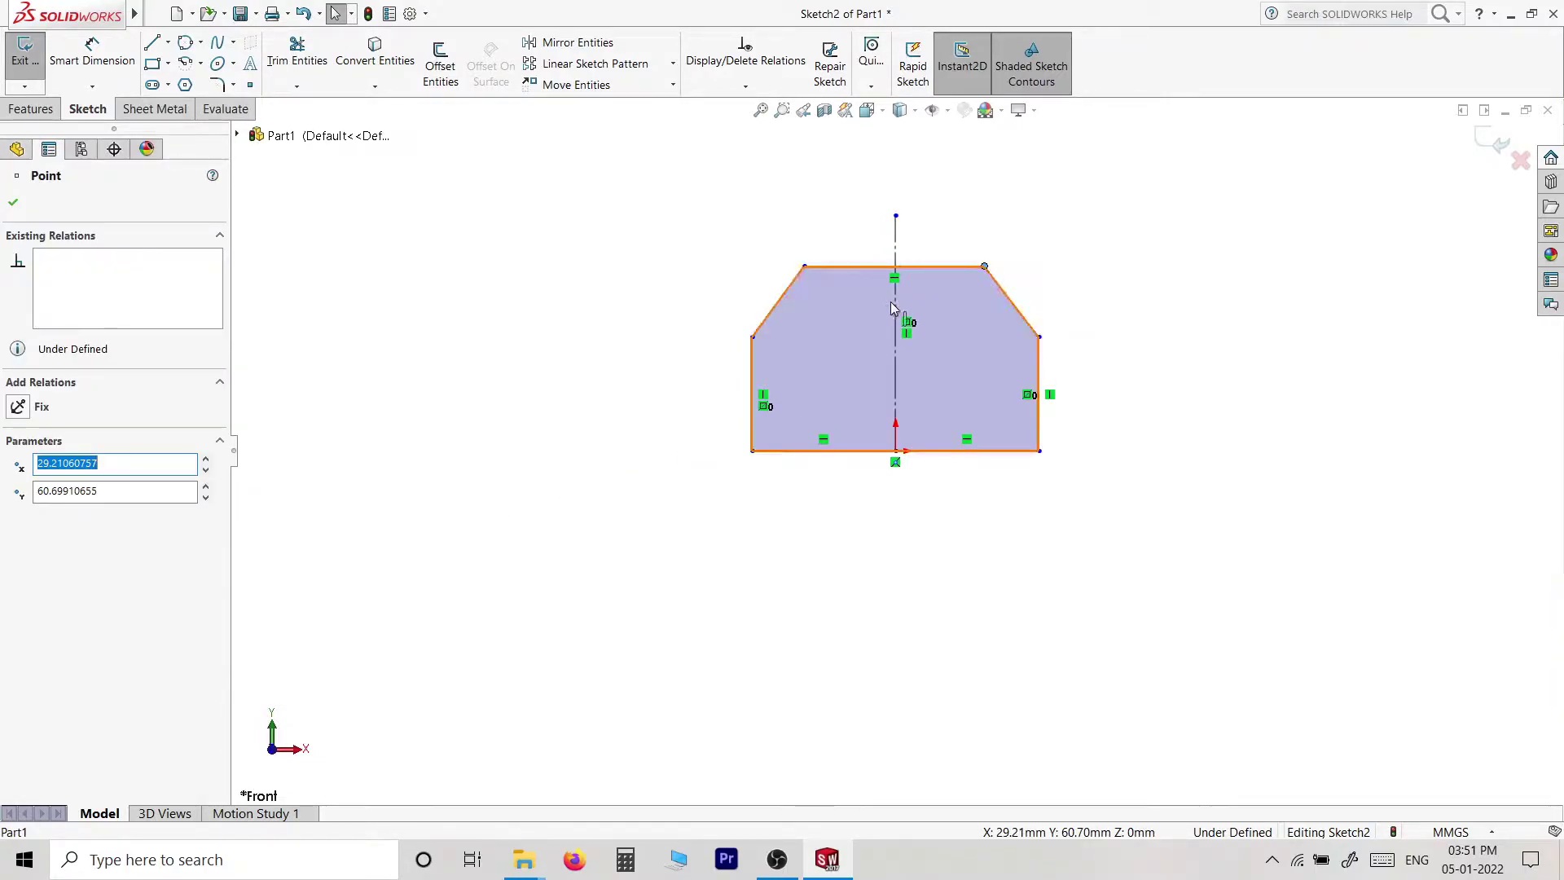
left_click(822, 269, "ctrl")
left_click(804, 267, "ctrl")
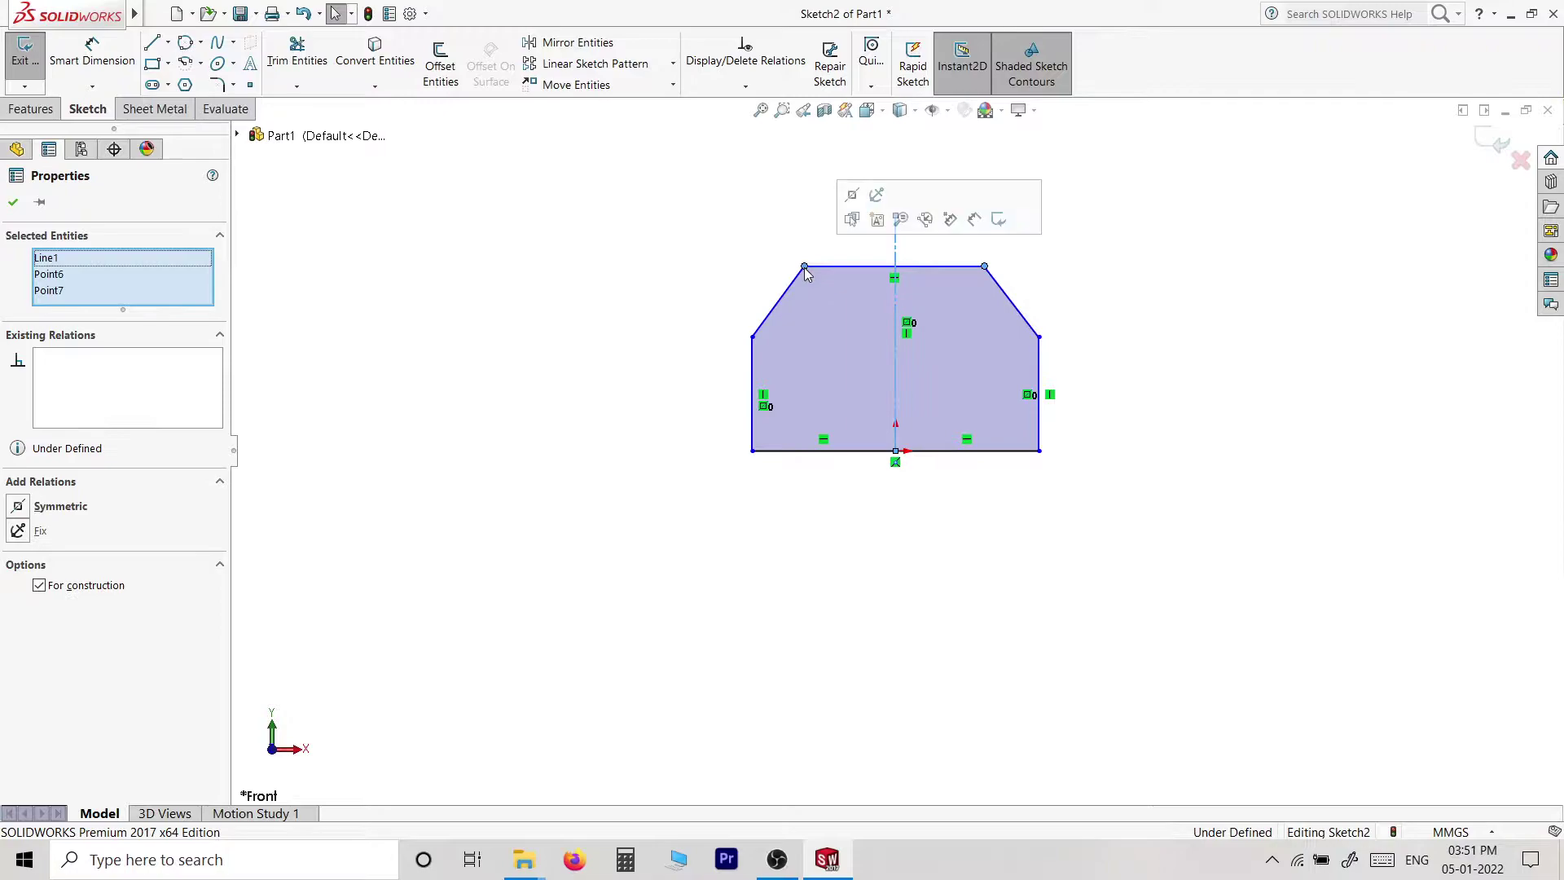
left_click(853, 204)
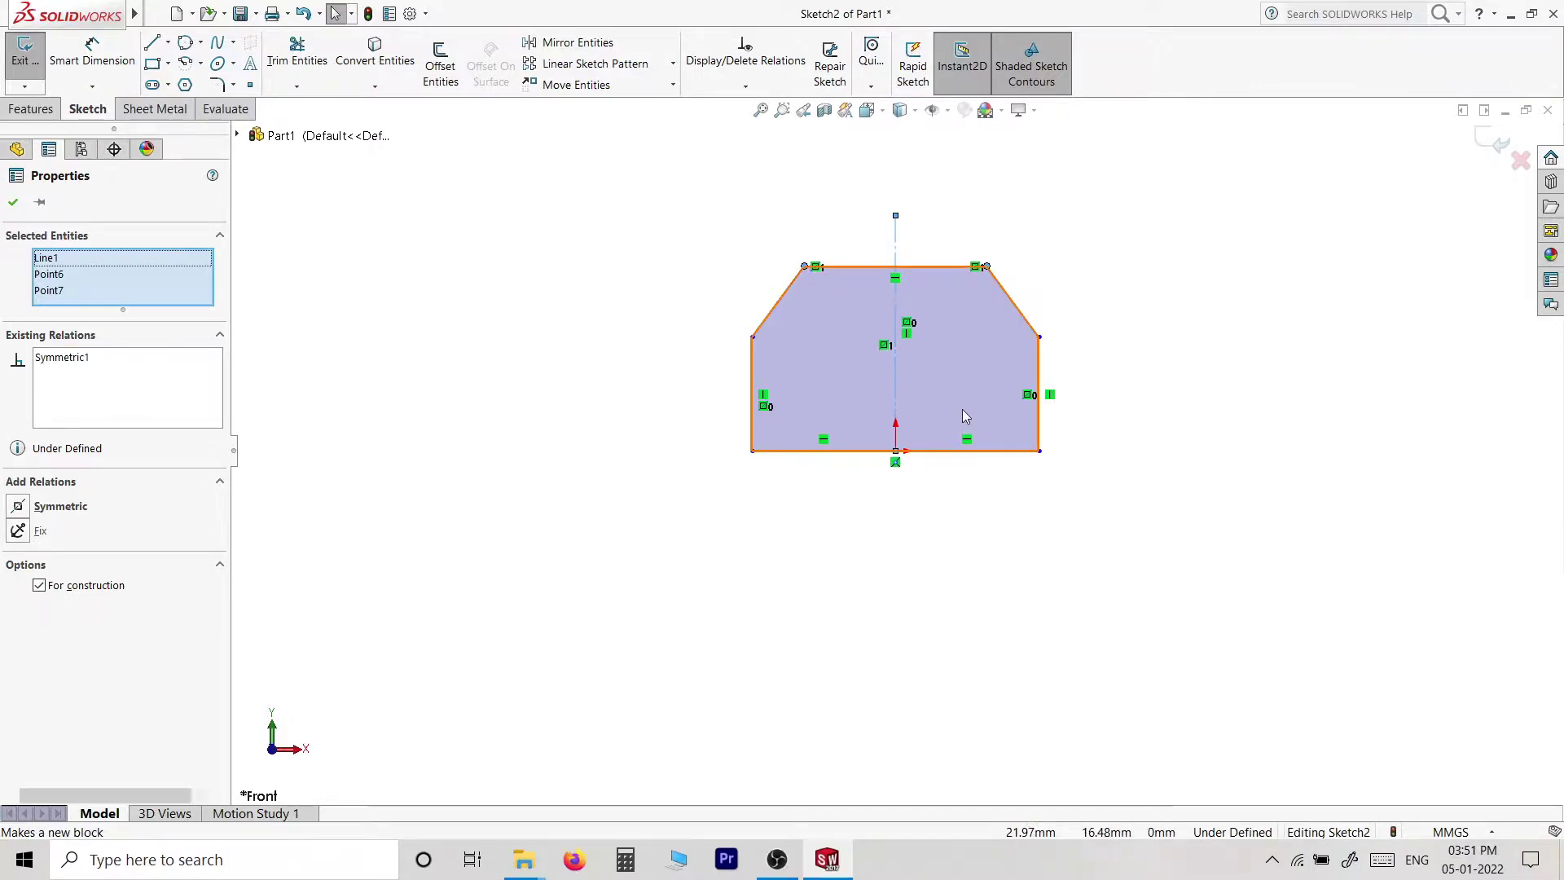
left_click(961, 409)
- Dimension the profile's bottom width to 60 mm
key("d")
left_click(872, 459)
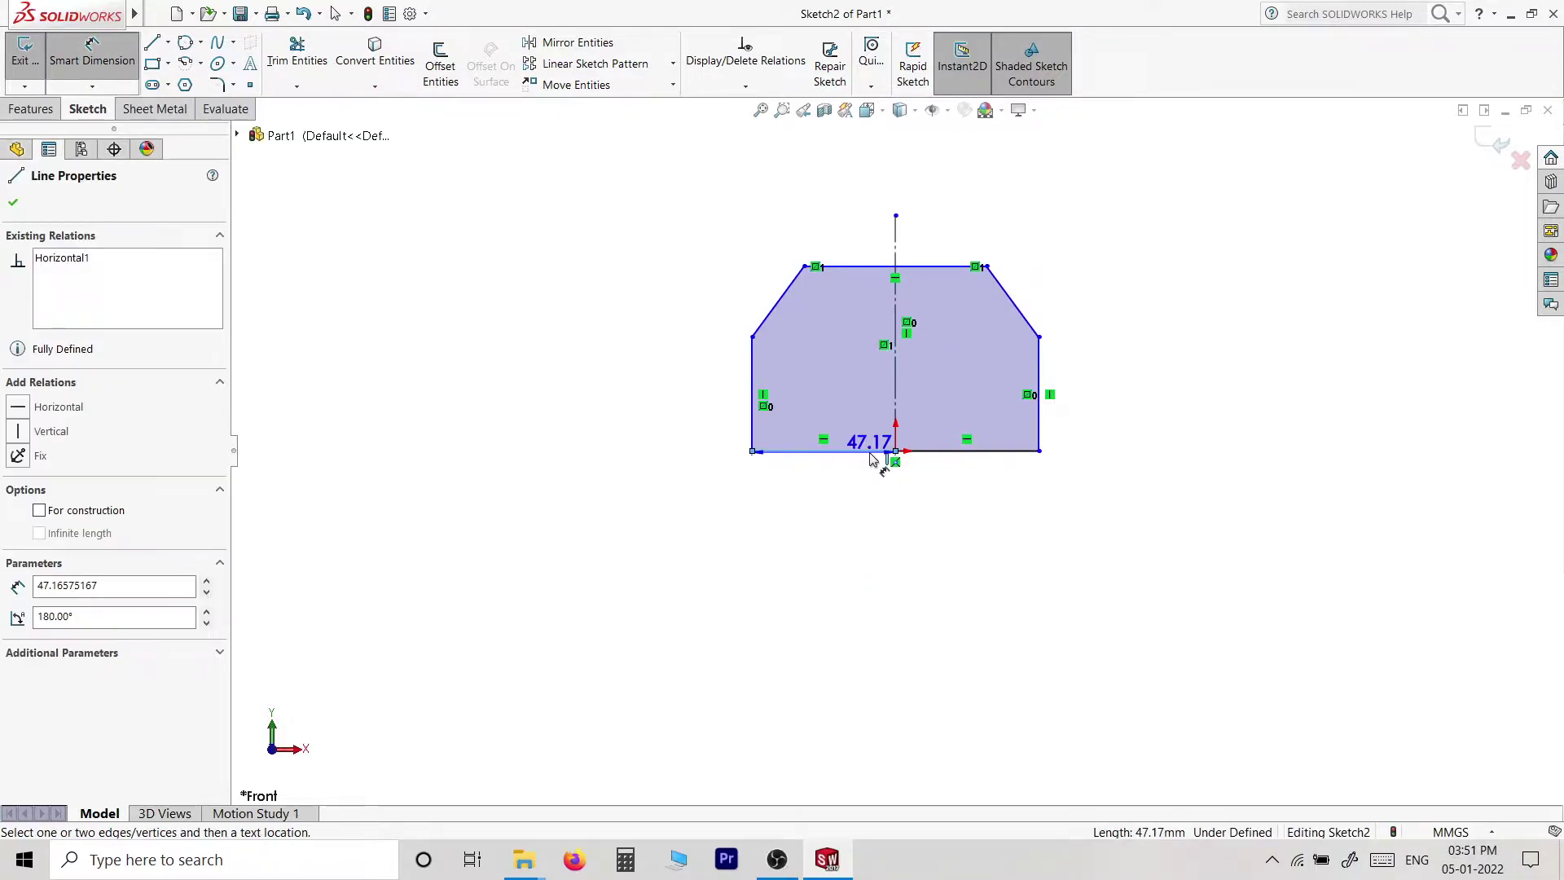
key("Escape")
left_click(750, 413)
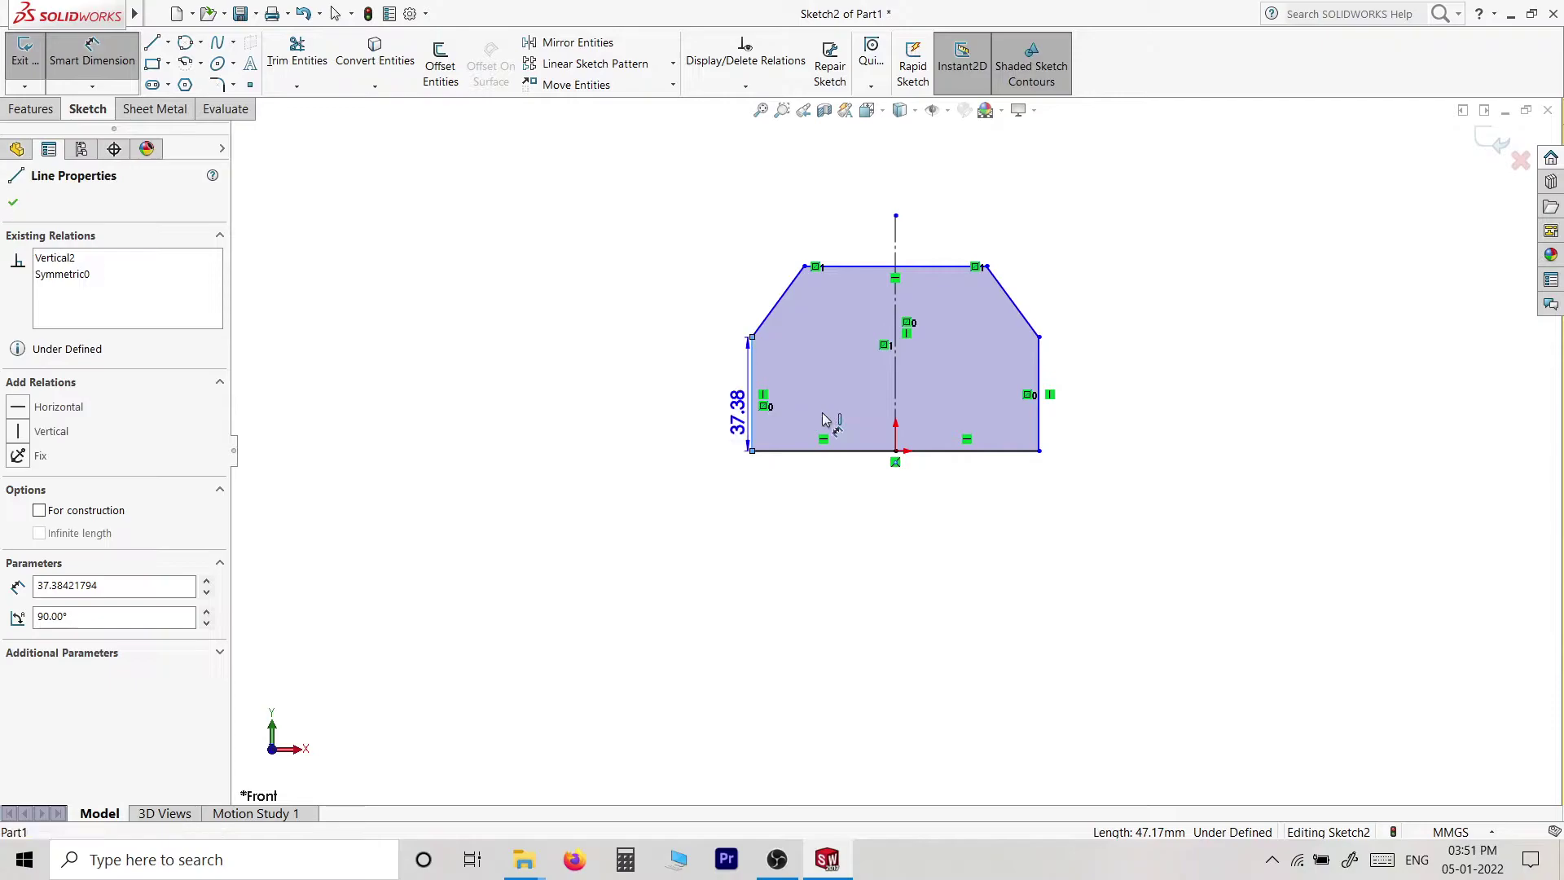
left_click(1039, 412)
left_click(880, 538)
type("60")
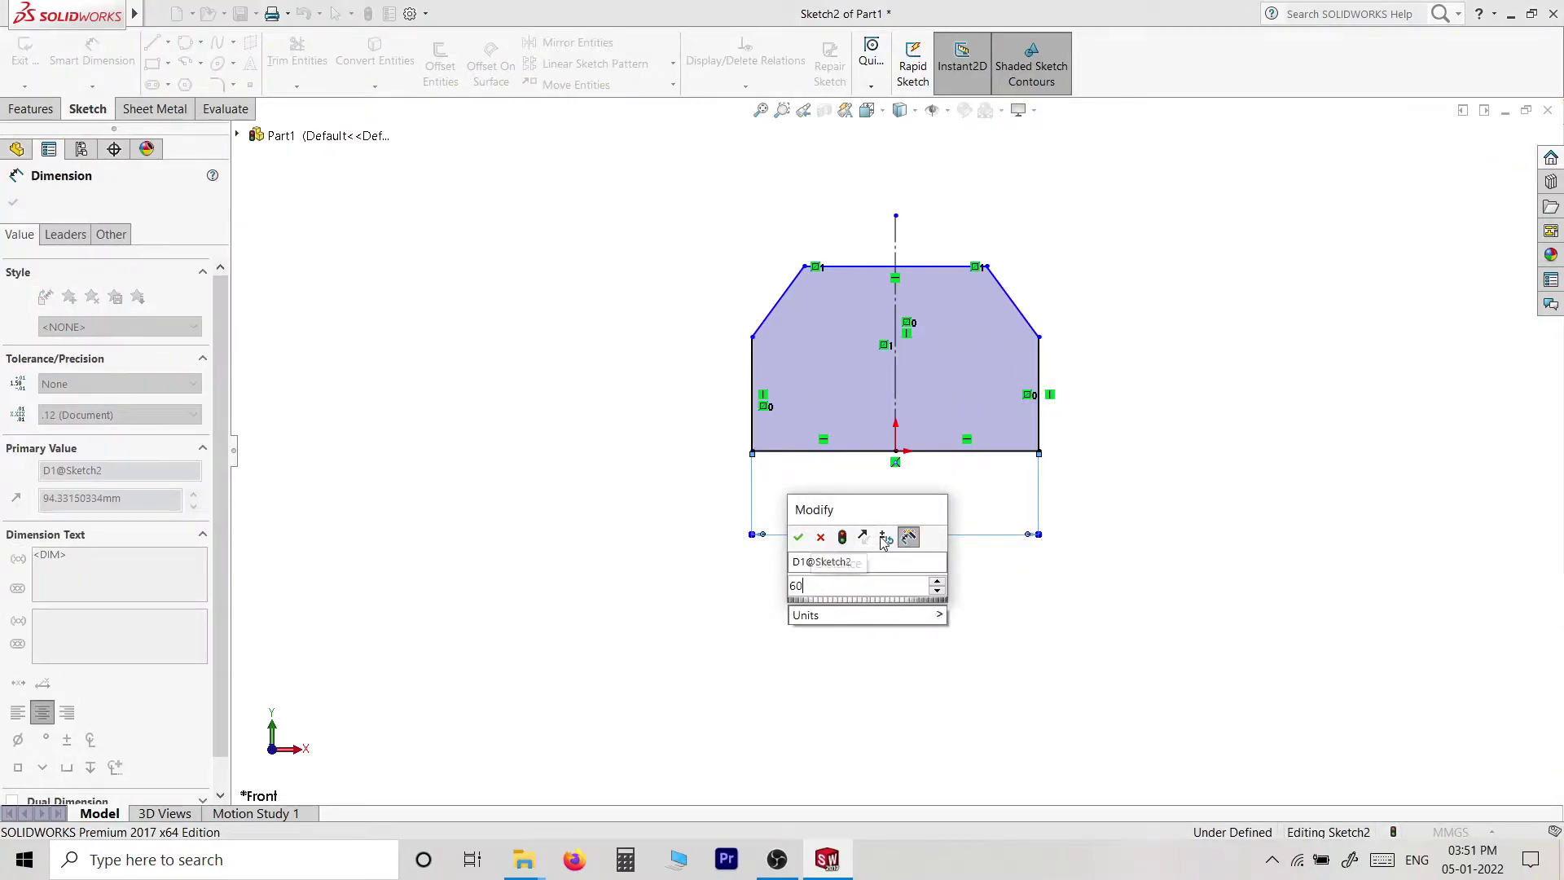
key("Return")
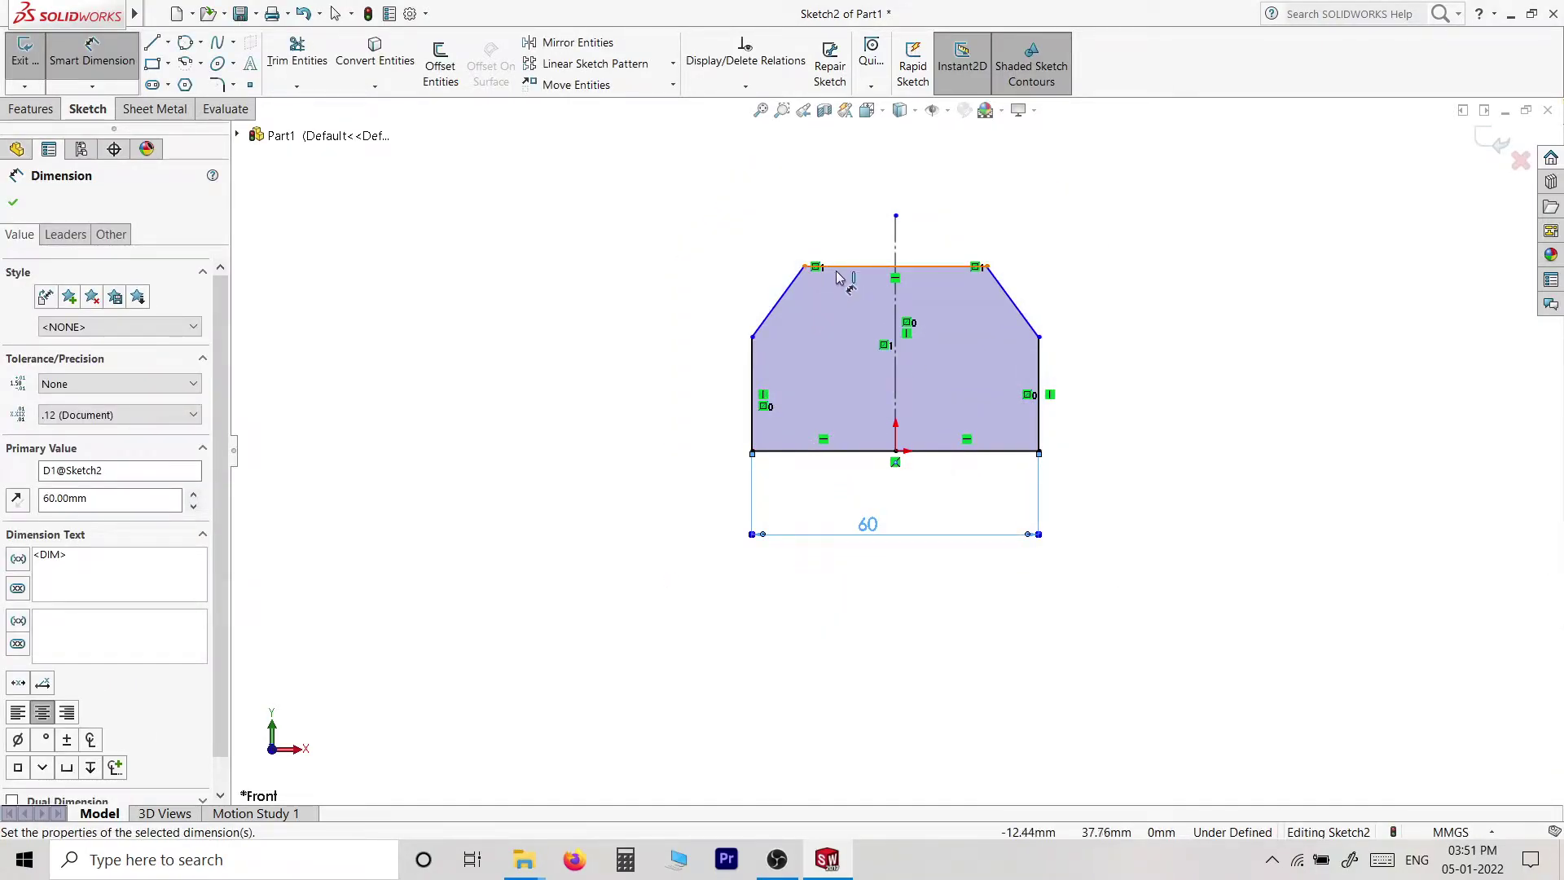
- Dimension the overall height to 80 mm and the left side height to 30 mm
left_click(839, 275)
left_click(804, 461)
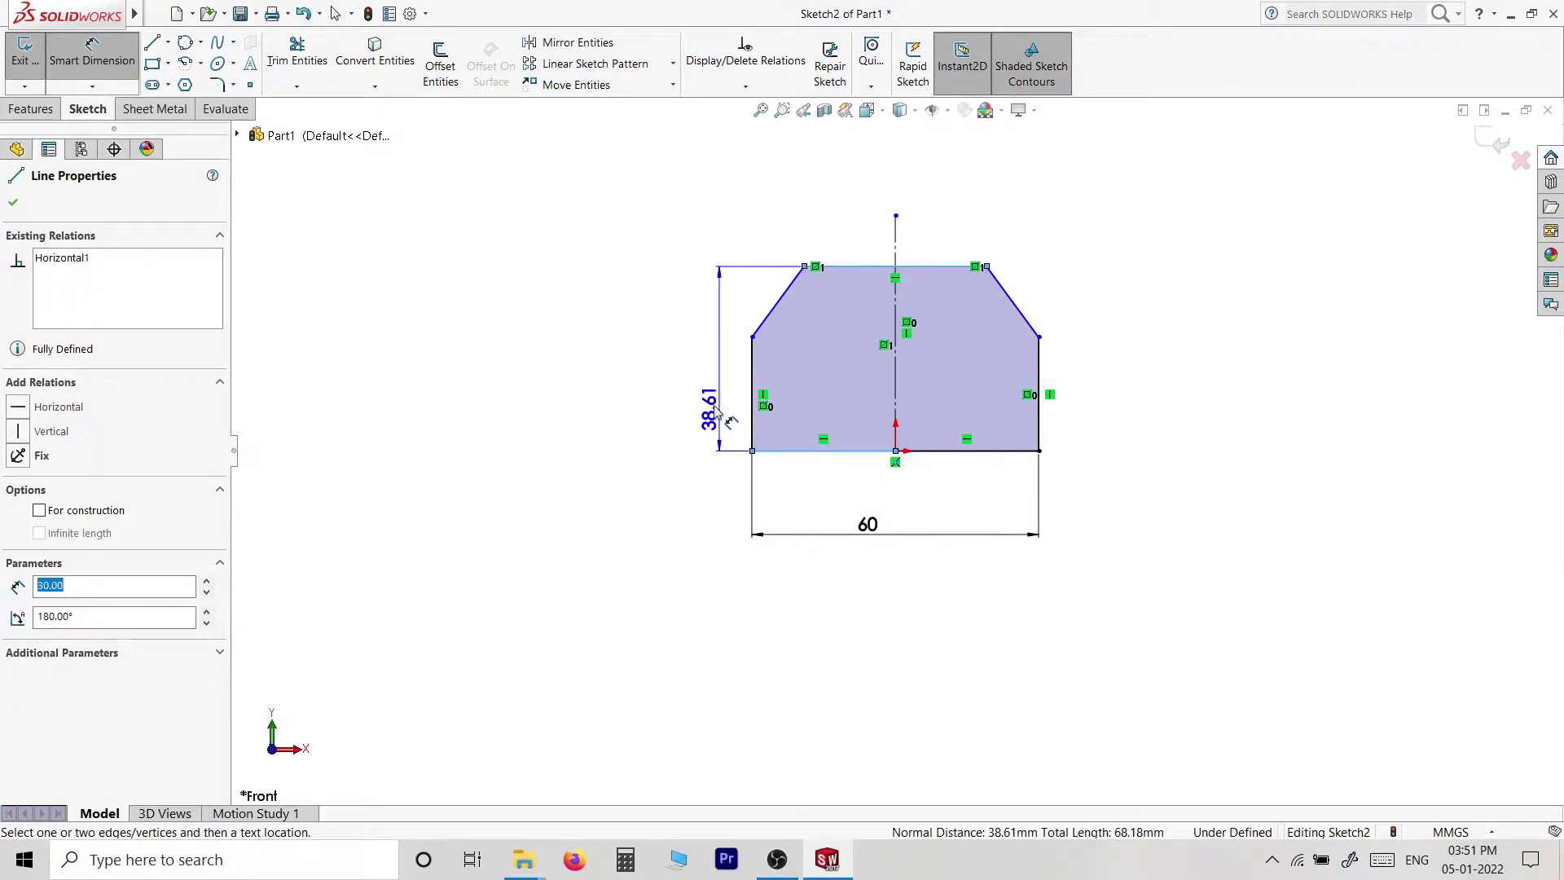
left_click(681, 391)
type("80")
key("Return")
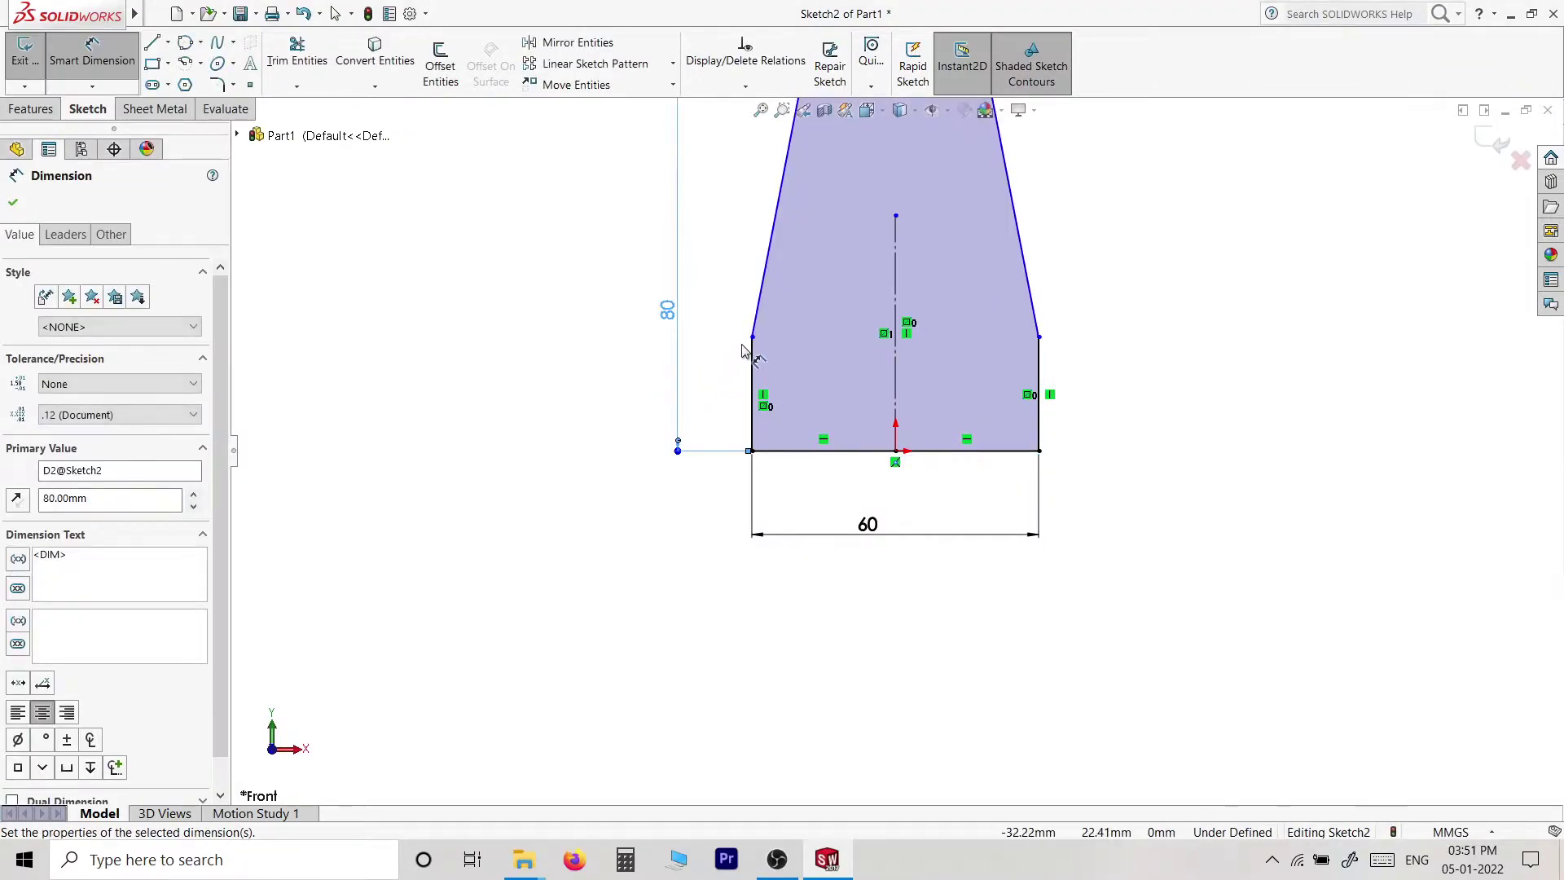
left_click(753, 364)
left_click(712, 382)
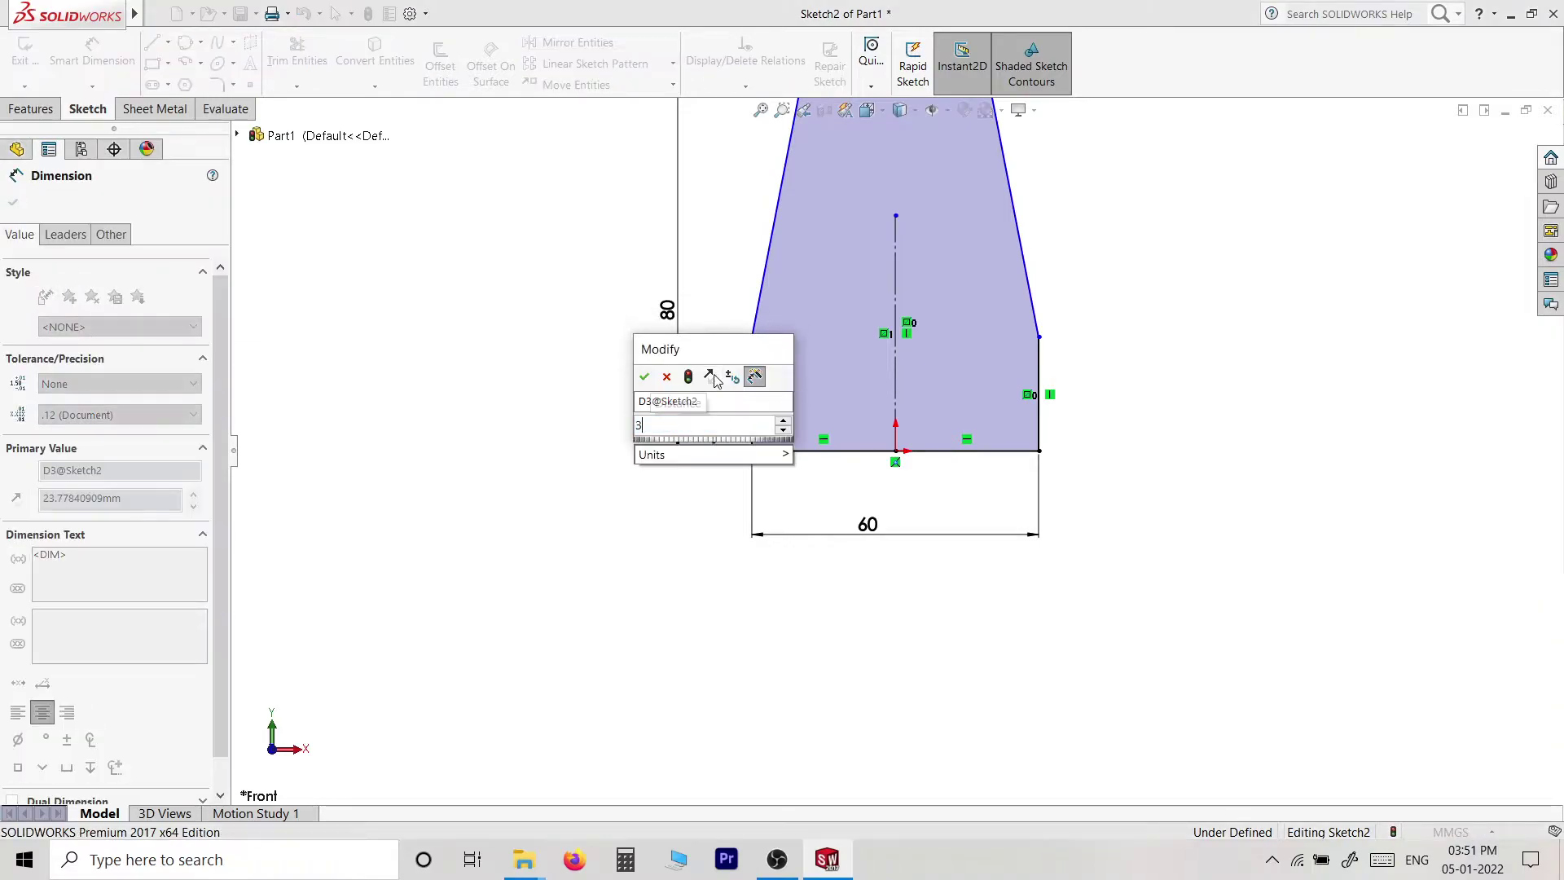
type("30")
key("Return")
- Dimension the top edge width to 40 mm
scroll(1010, 348, "up", 2)
scroll(857, 258, "down", 3)
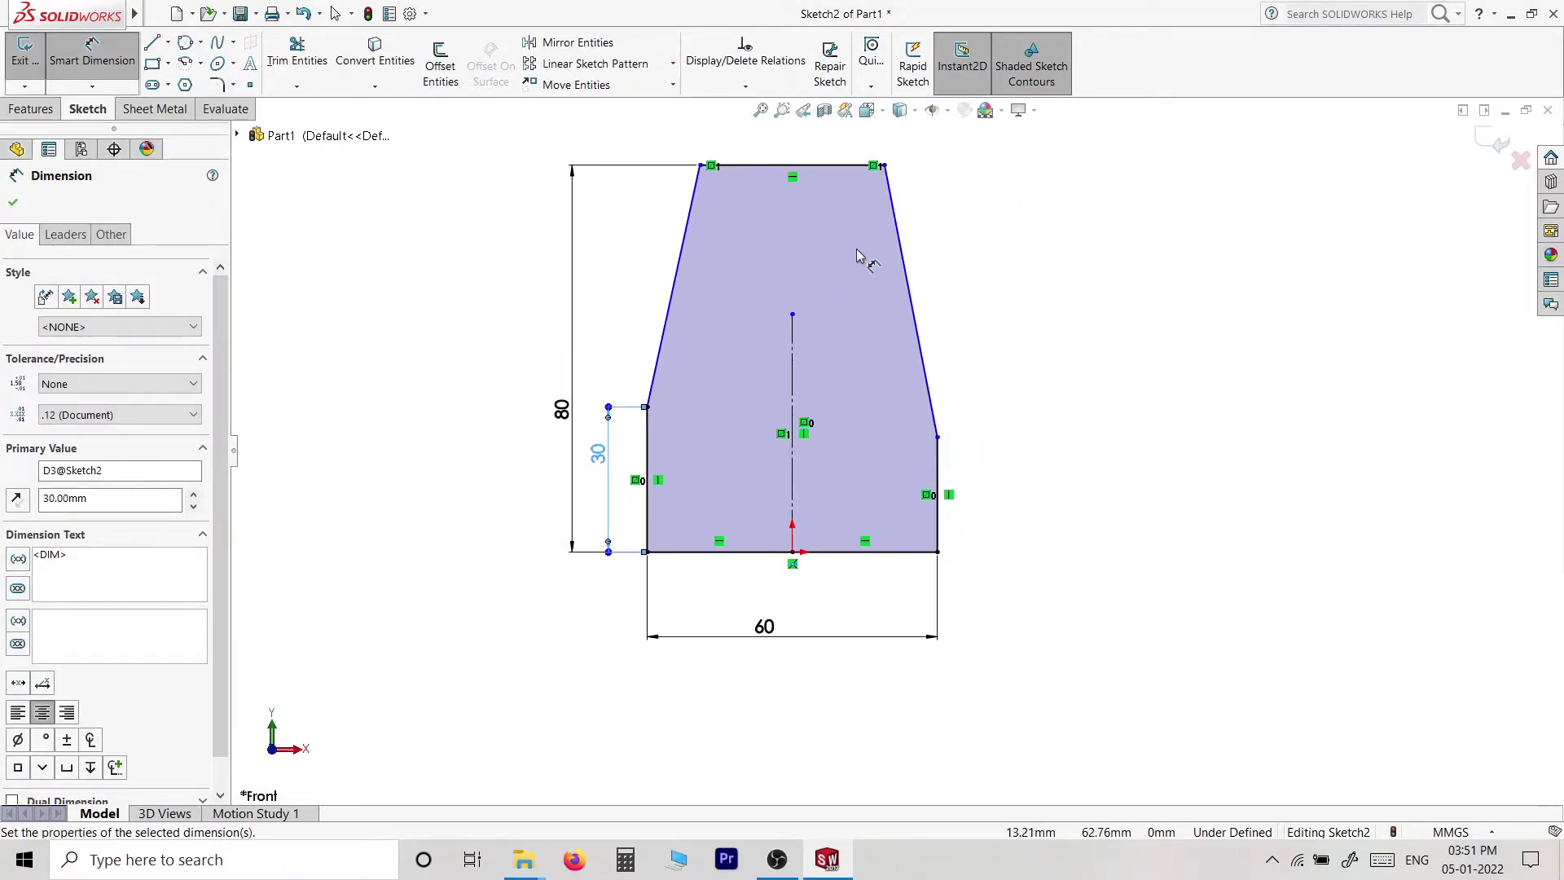
scroll(827, 242, "down", 1)
left_click(823, 234)
left_click(813, 175)
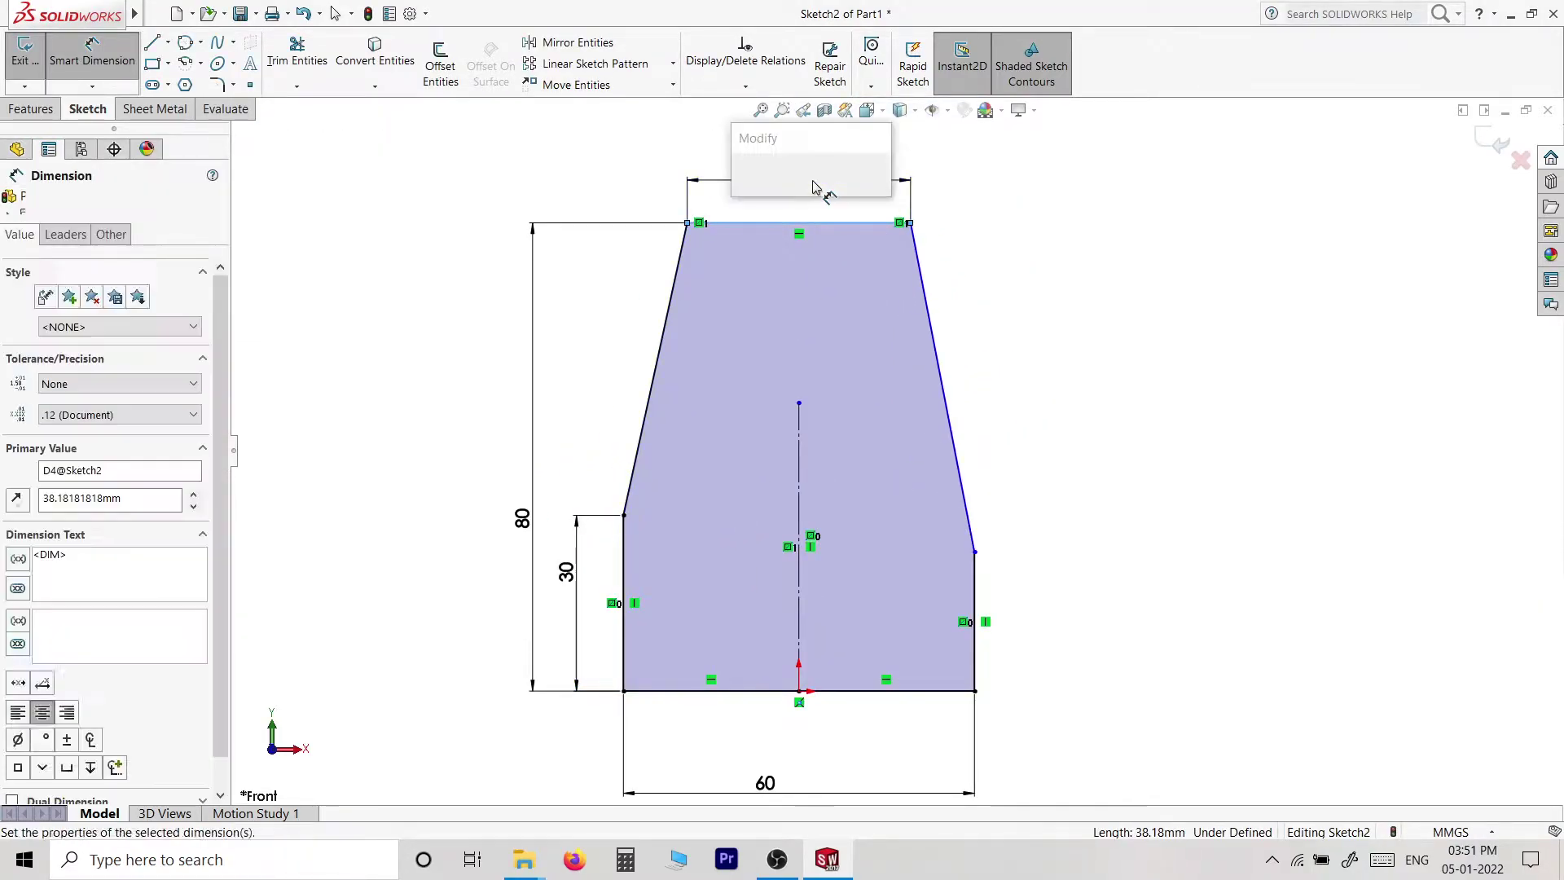
type("40")
key("Return")
key("Escape")
key("Escape")
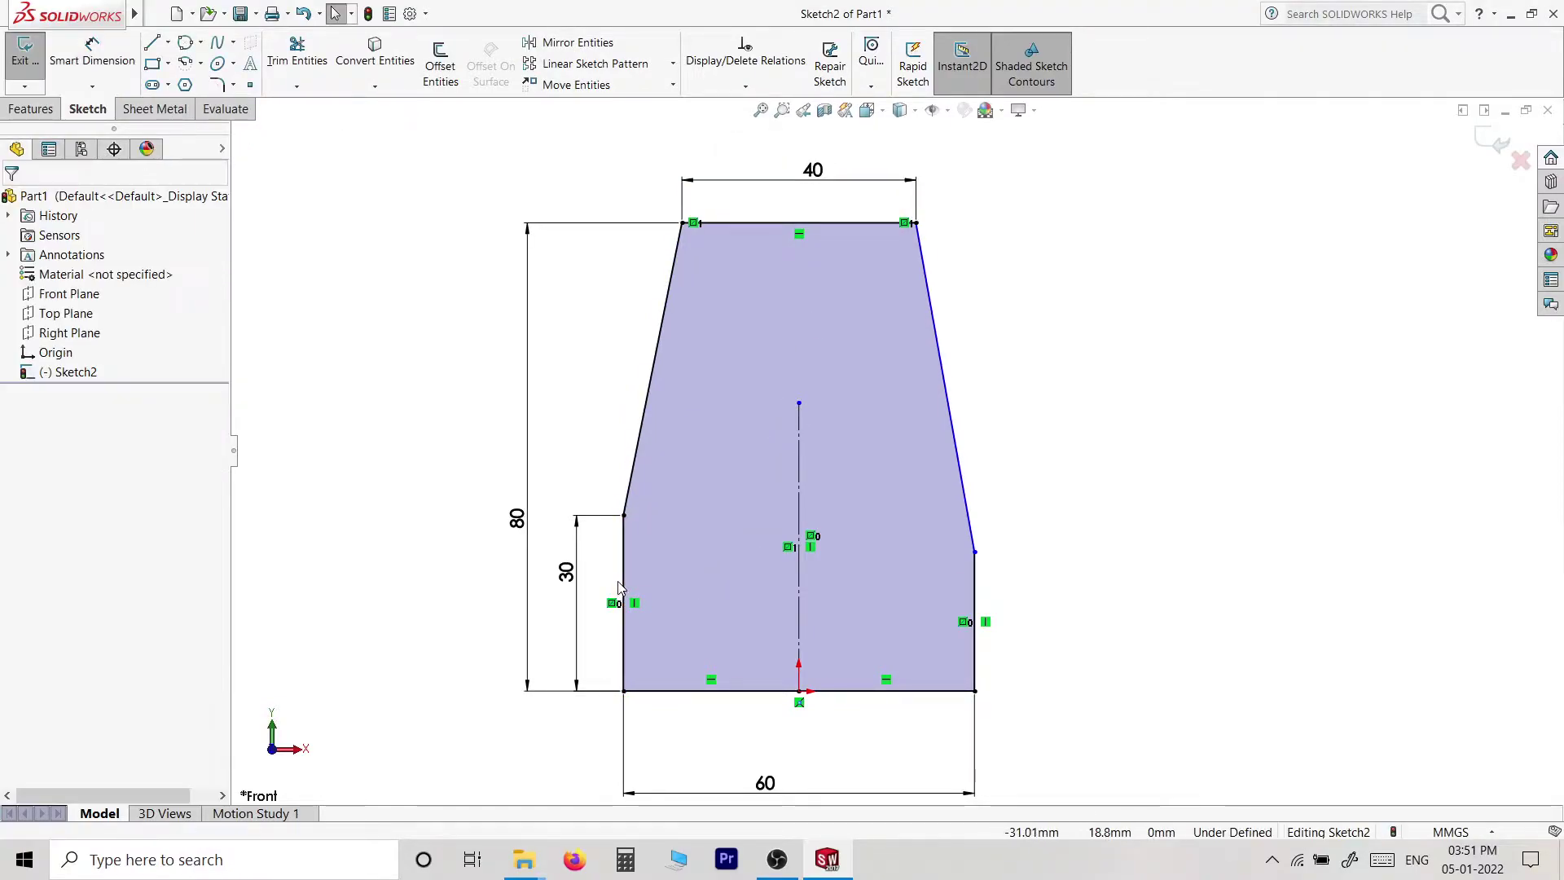
- Make the two side edges equal in length and exit the sketch
left_click(626, 587)
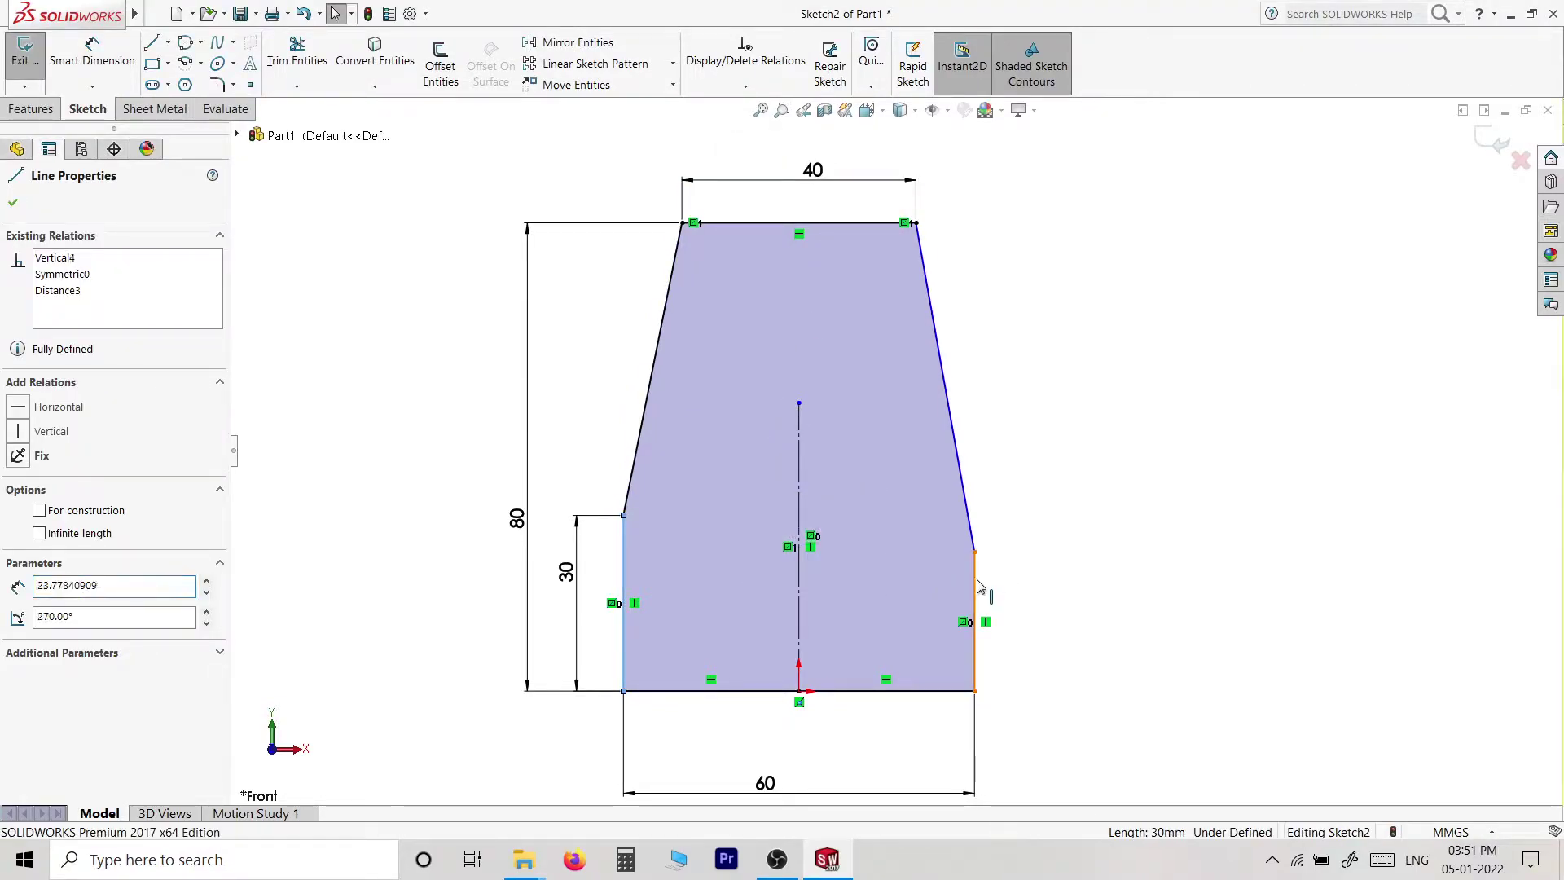
left_click(976, 588, "ctrl")
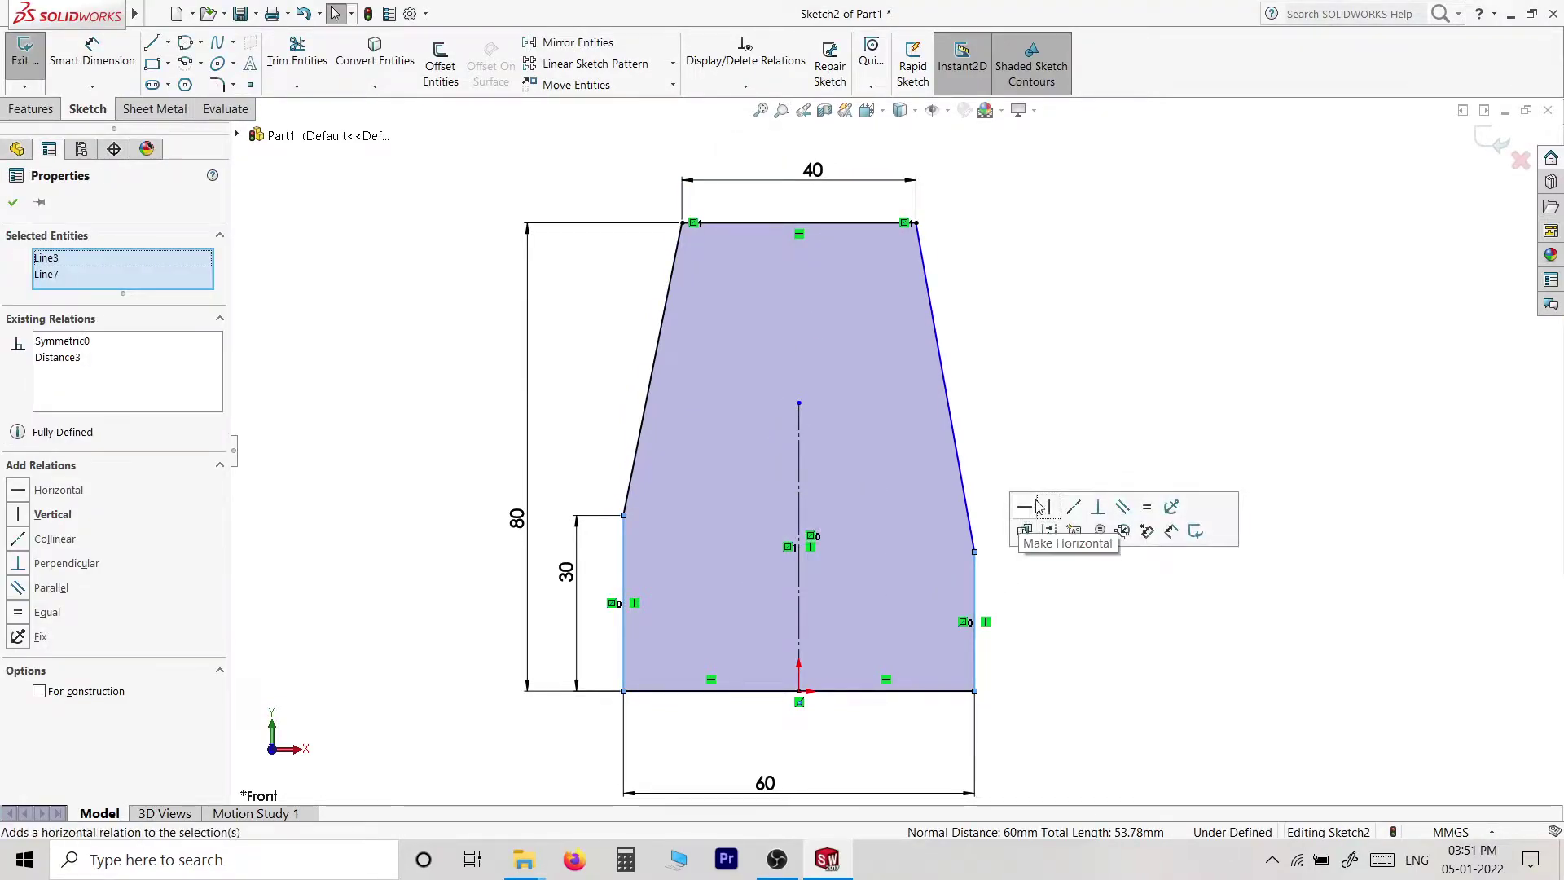
left_click(1145, 510)
scroll(1227, 443, "up", 2)
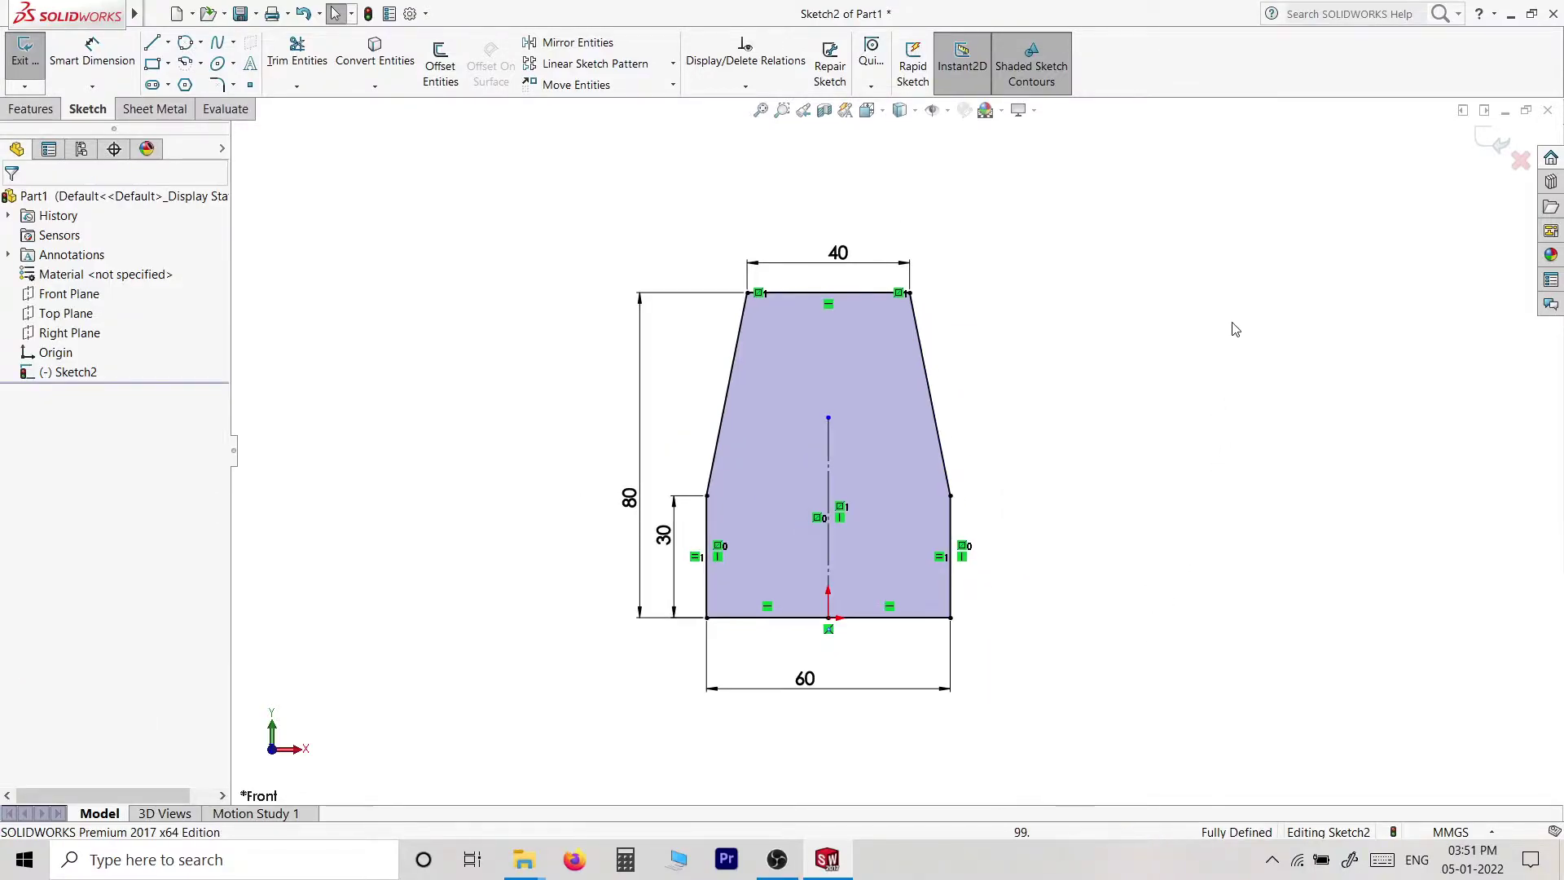
left_click(1493, 149)
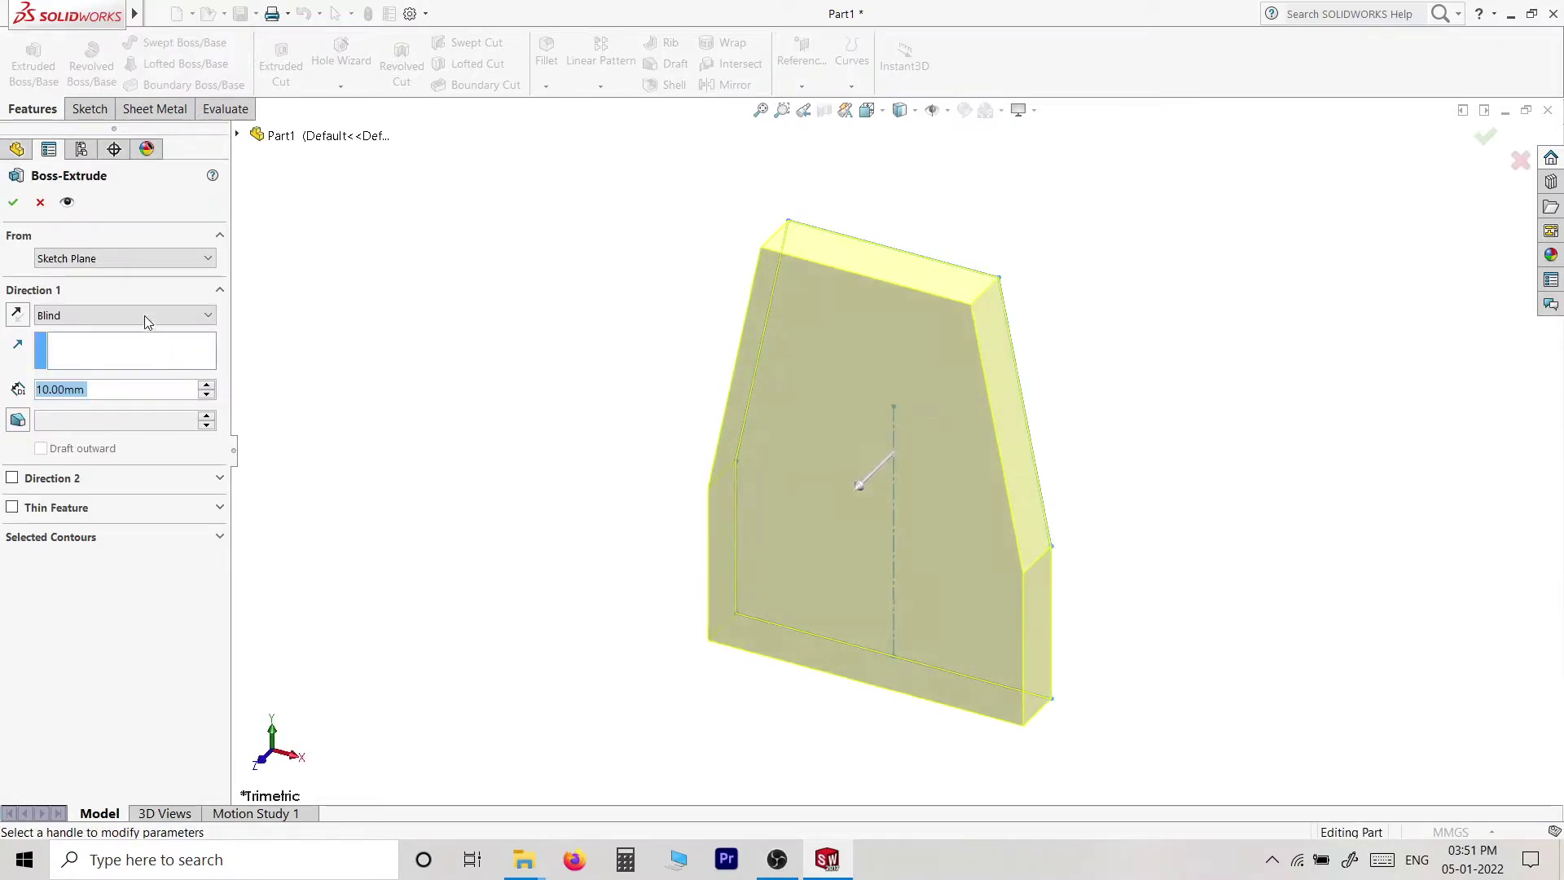
- Boss-extrude the profile Mid Plane to a 35 mm depth
left_click(142, 315)
left_click(91, 404)
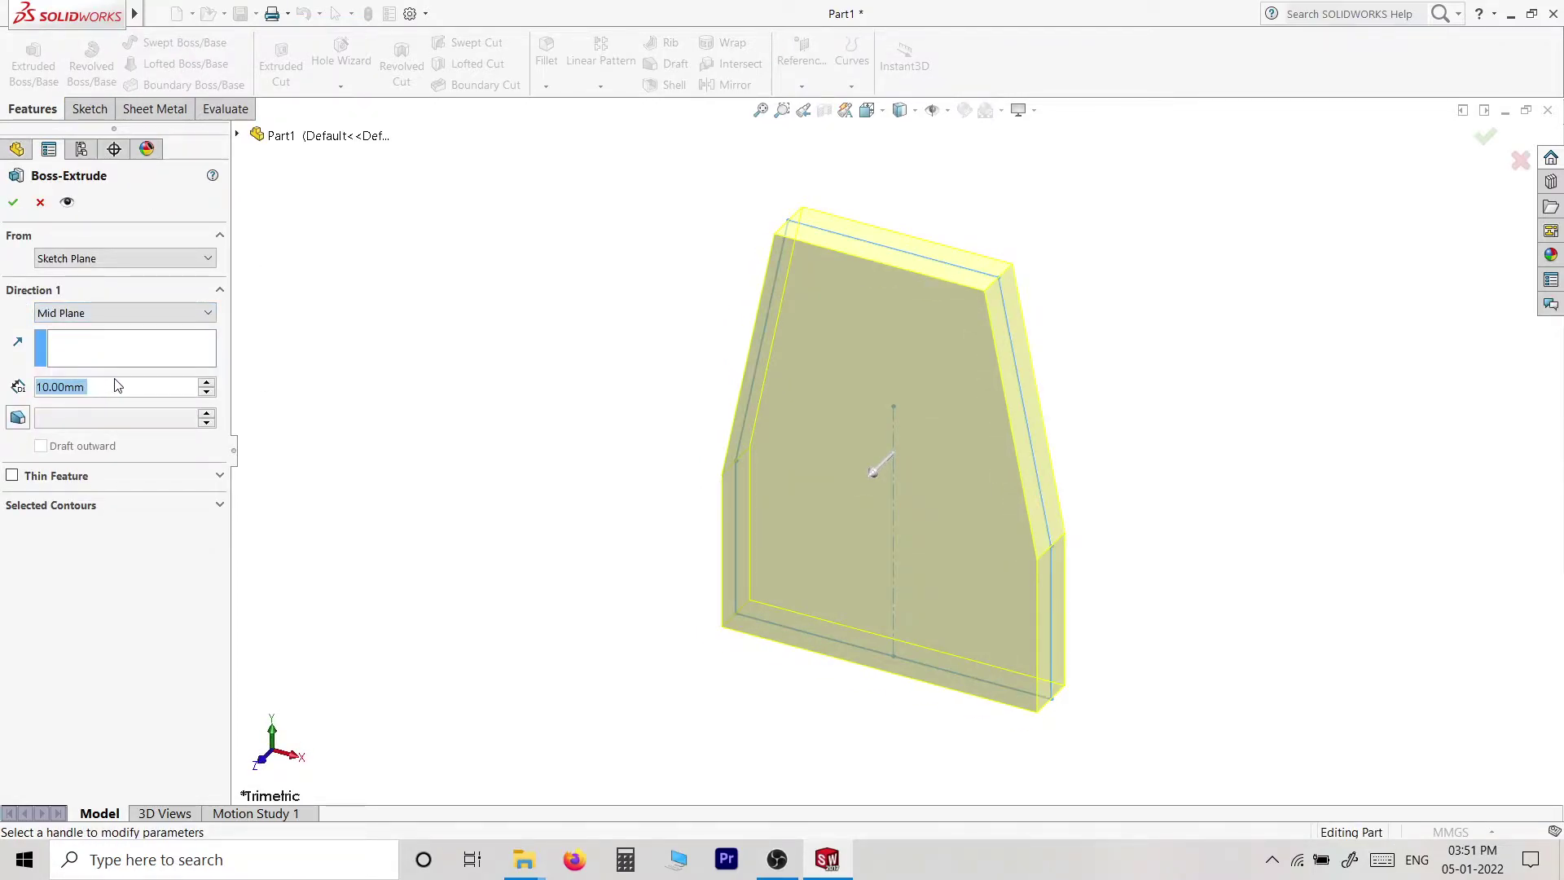
type("35")
key("Return")
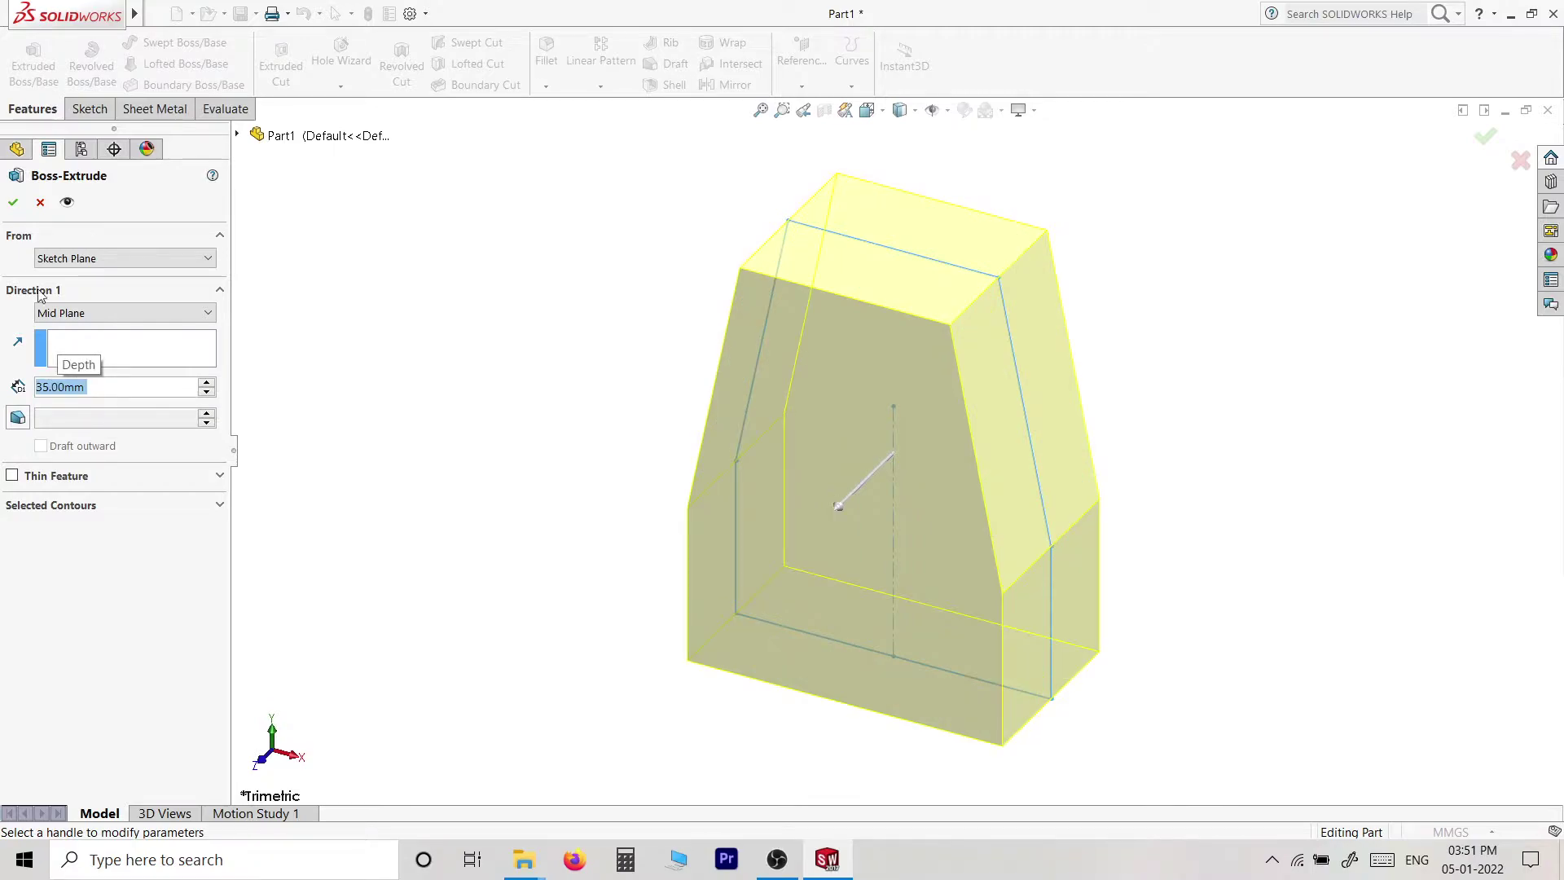
left_click(18, 203)
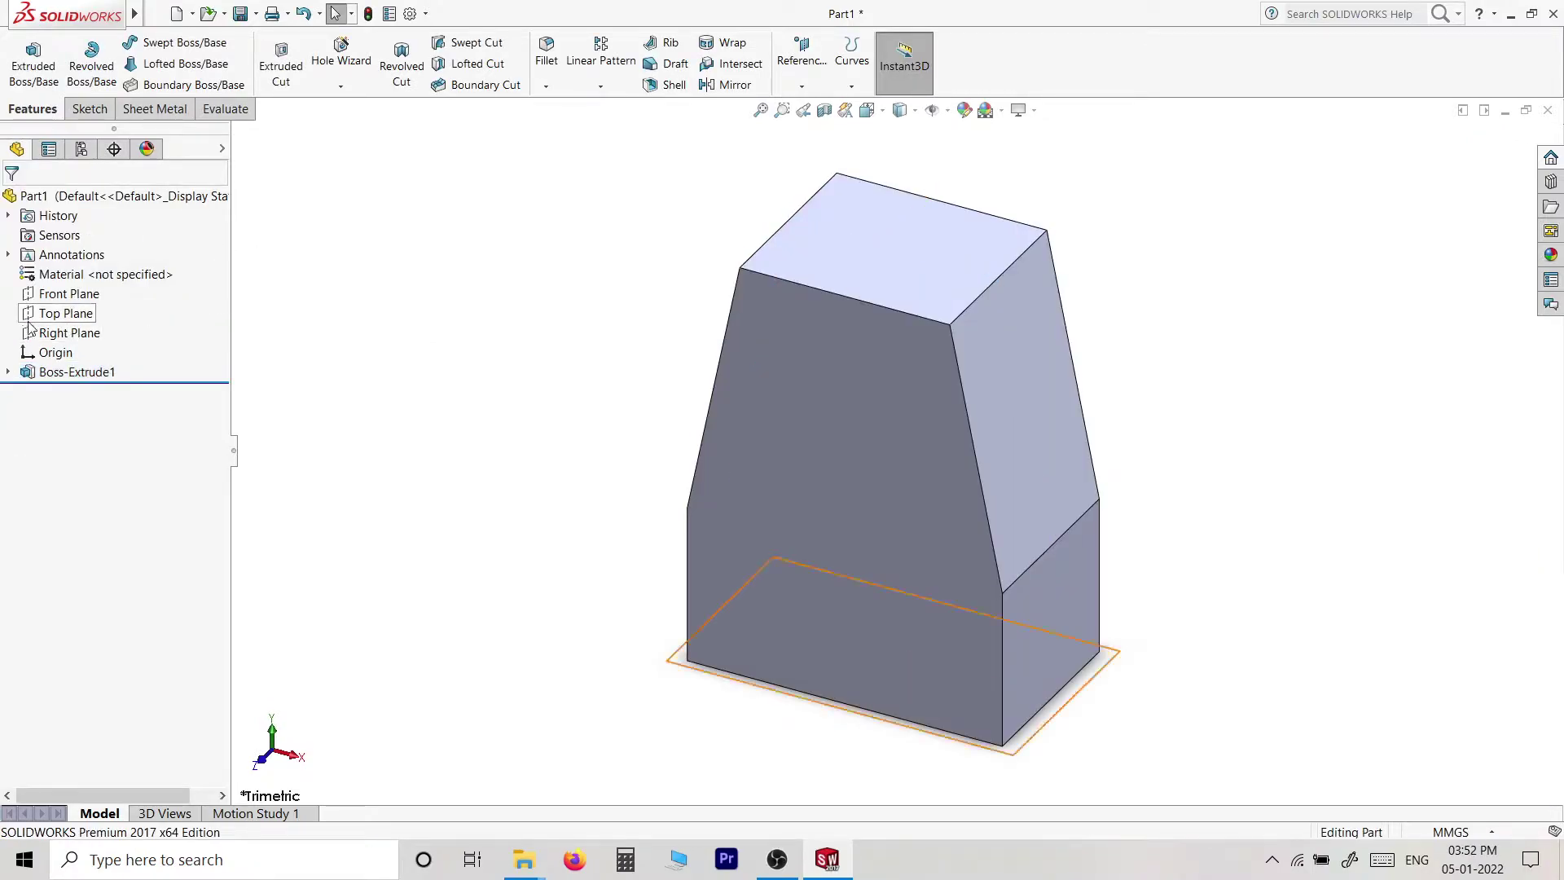
- Start a sketch on the Right Plane and draw two tall corner rectangles
left_click(66, 333)
left_click(75, 303)
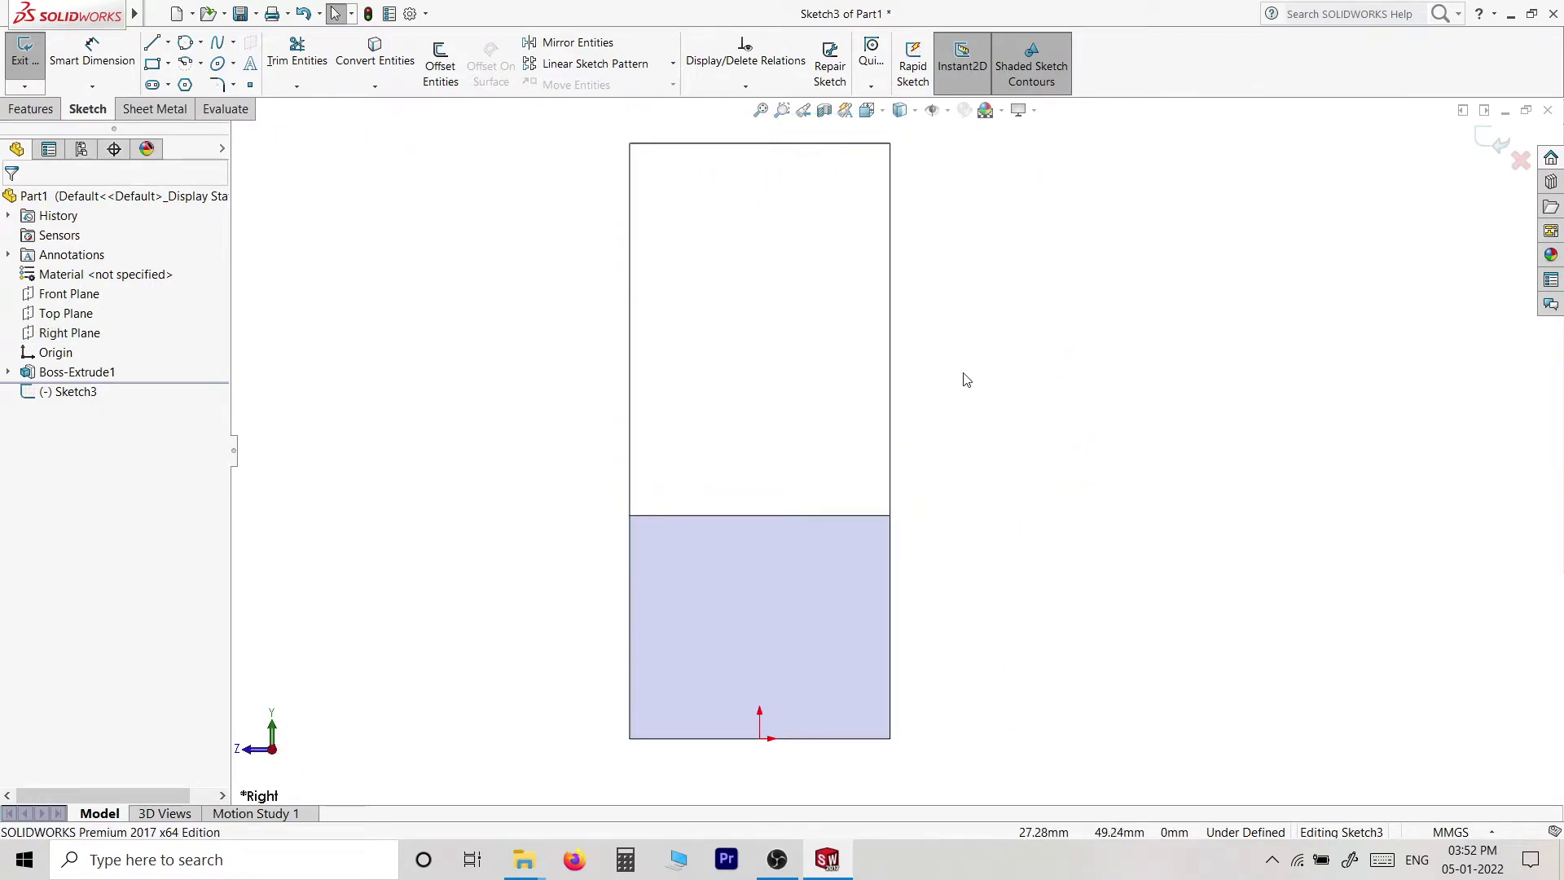
key("r")
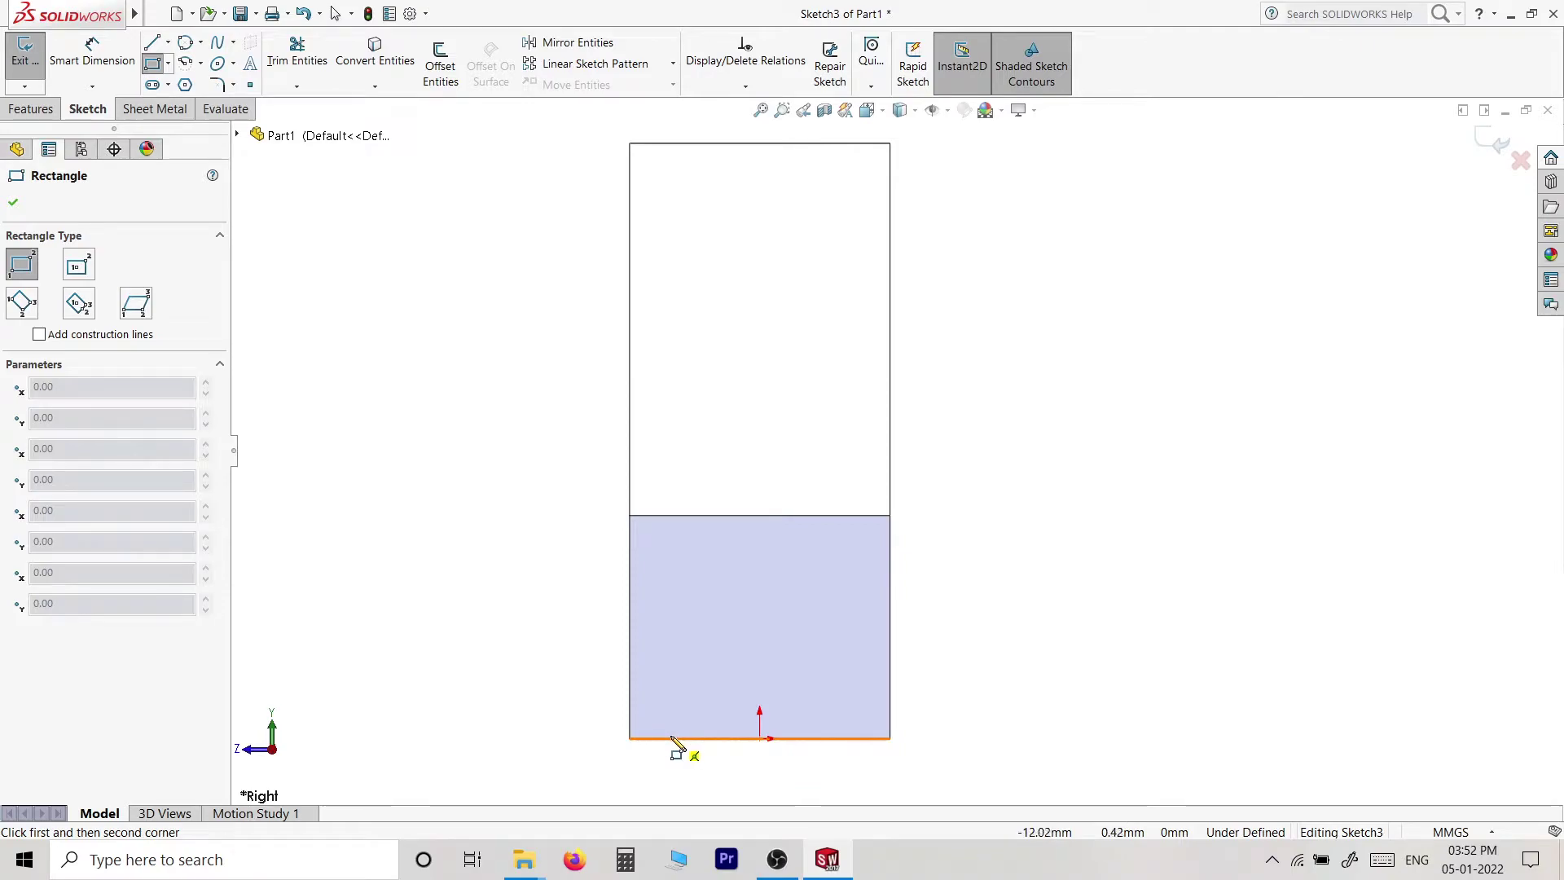
left_click(670, 738)
left_click(747, 256)
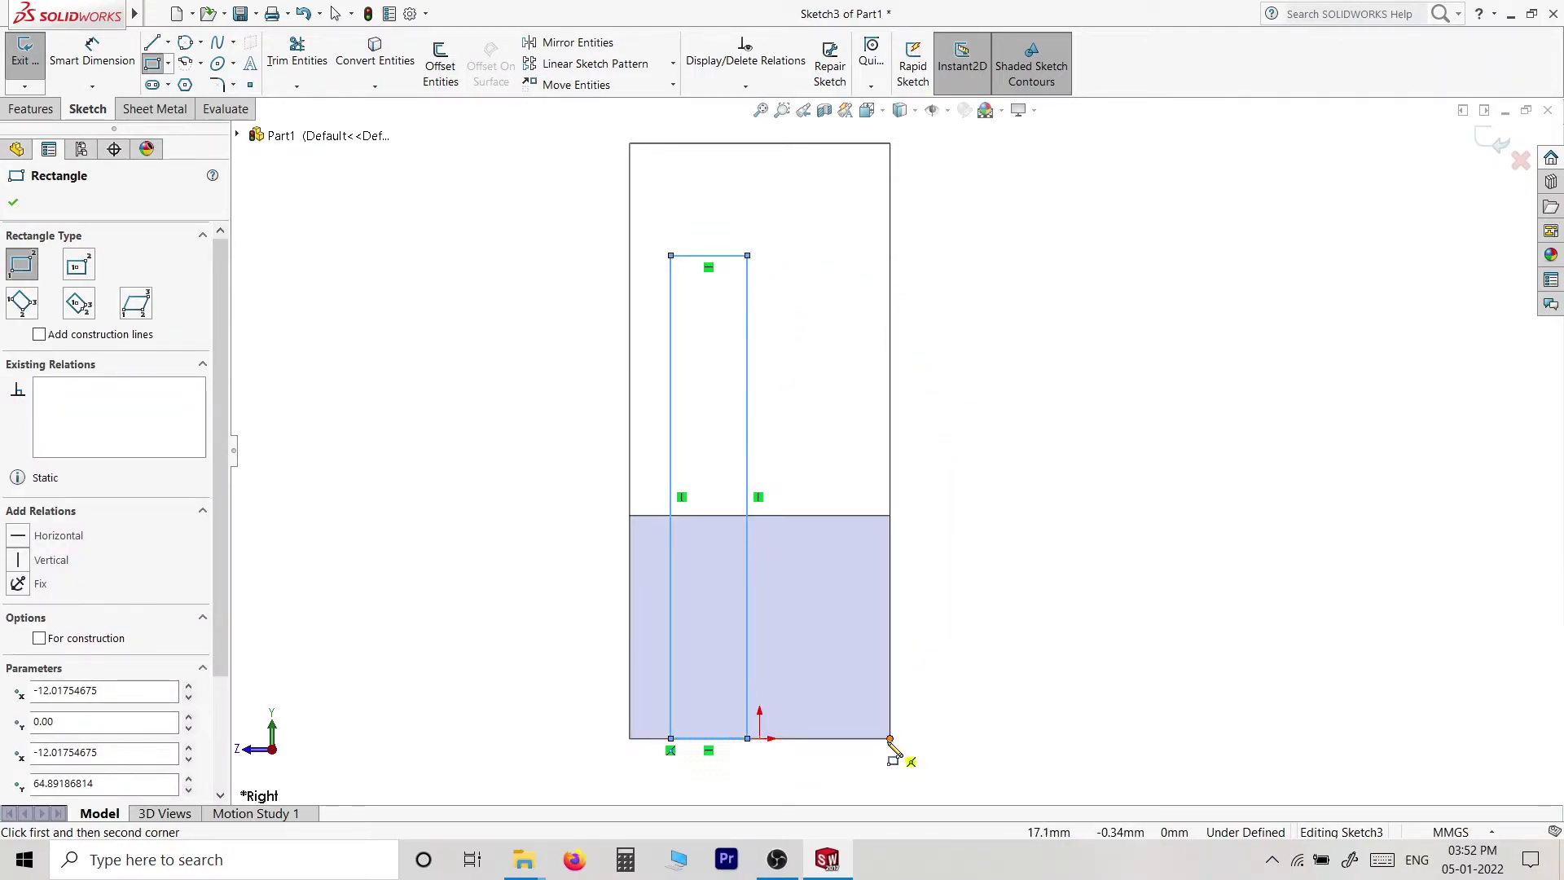
left_click(890, 739)
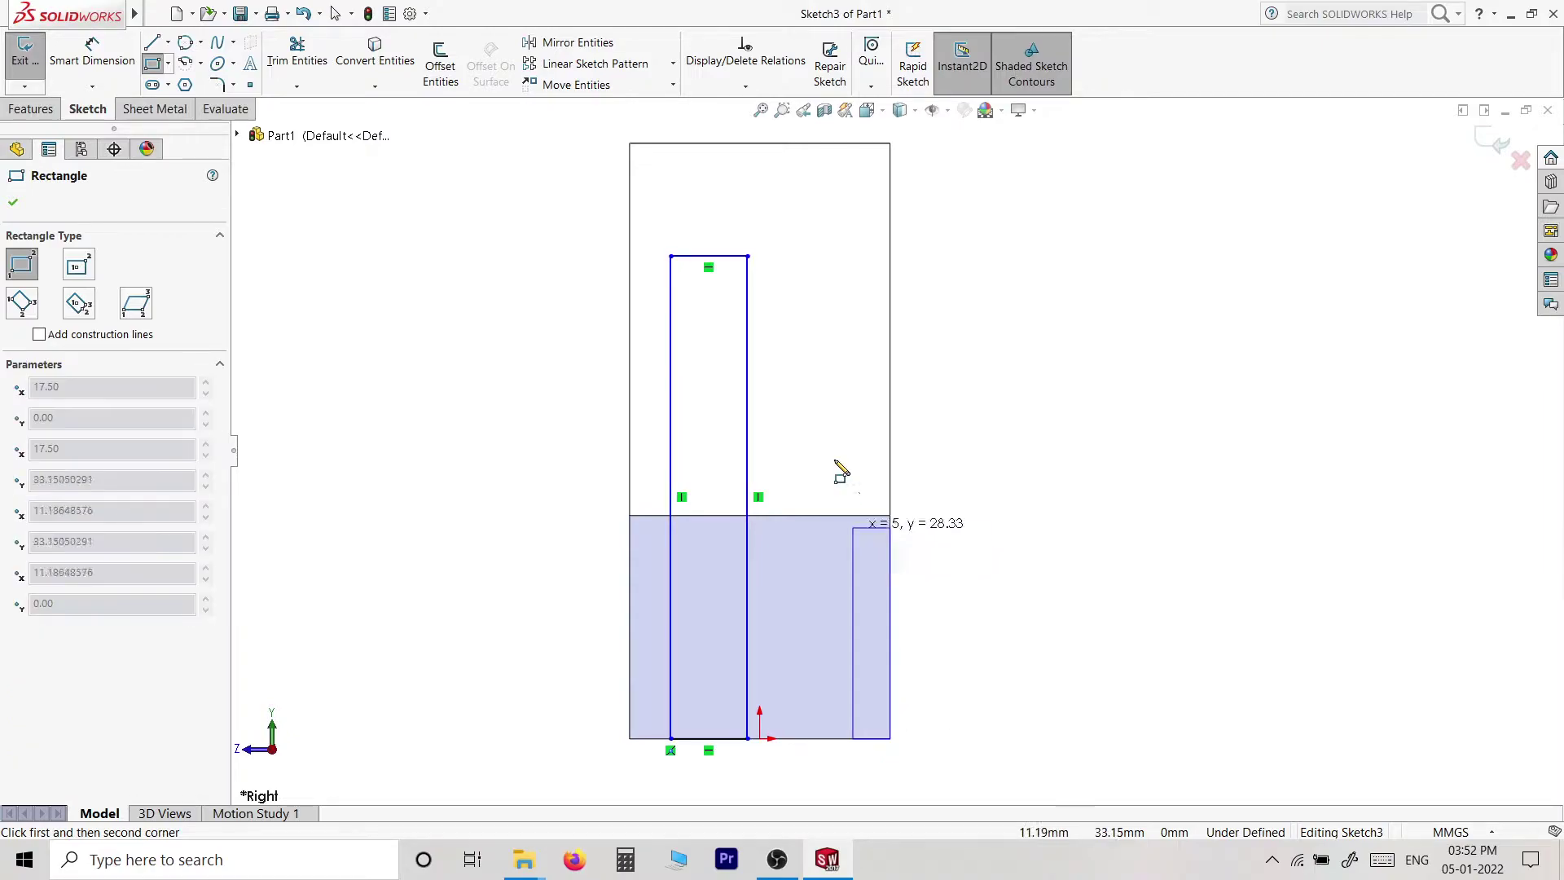
left_click(806, 256)
- Make the two rectangles' top lines collinear and equal in length
key("Escape")
left_click(717, 256, "ctrl")
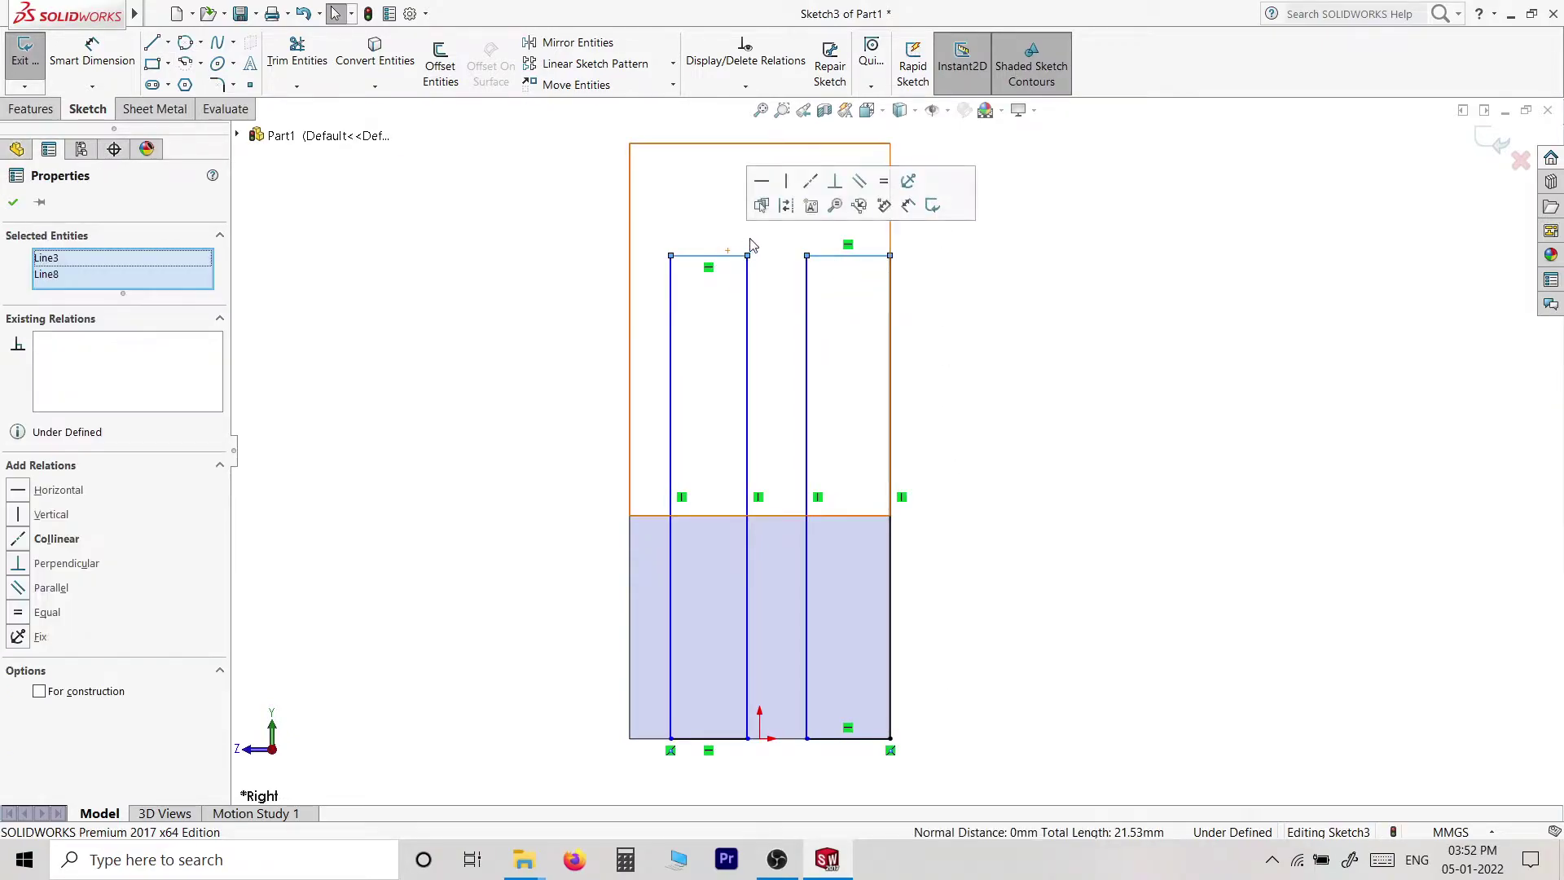
left_click(815, 187)
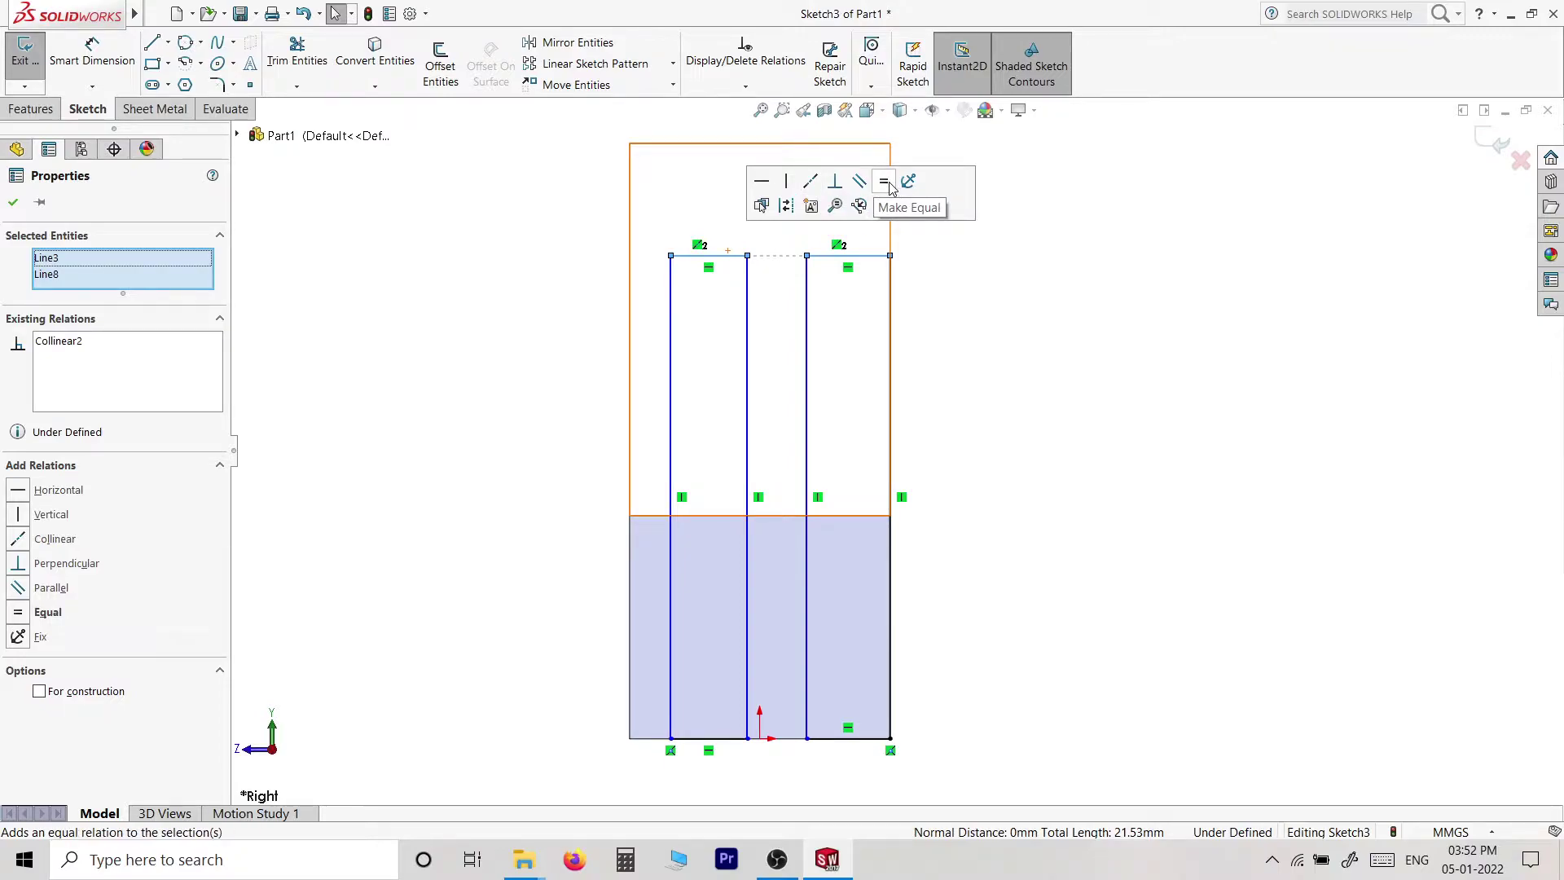
left_click(886, 183)
- Dimension the rectangle's side height to 70 mm
left_click(946, 492)
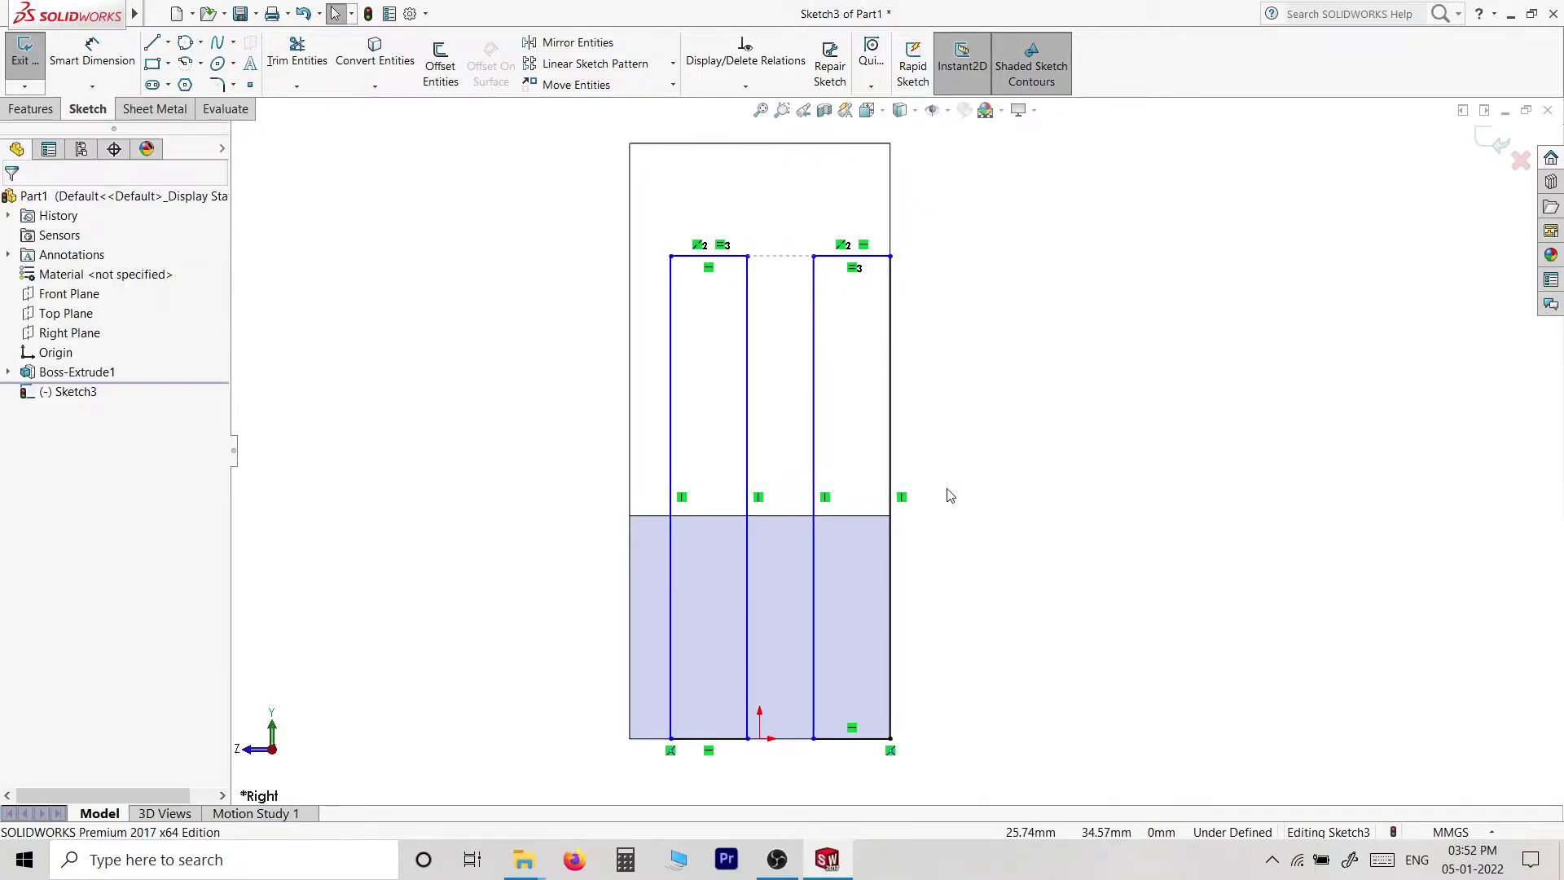
scroll(930, 249, "up", 1)
scroll(868, 619, "down", 1)
scroll(862, 656, "down", 2)
key("d")
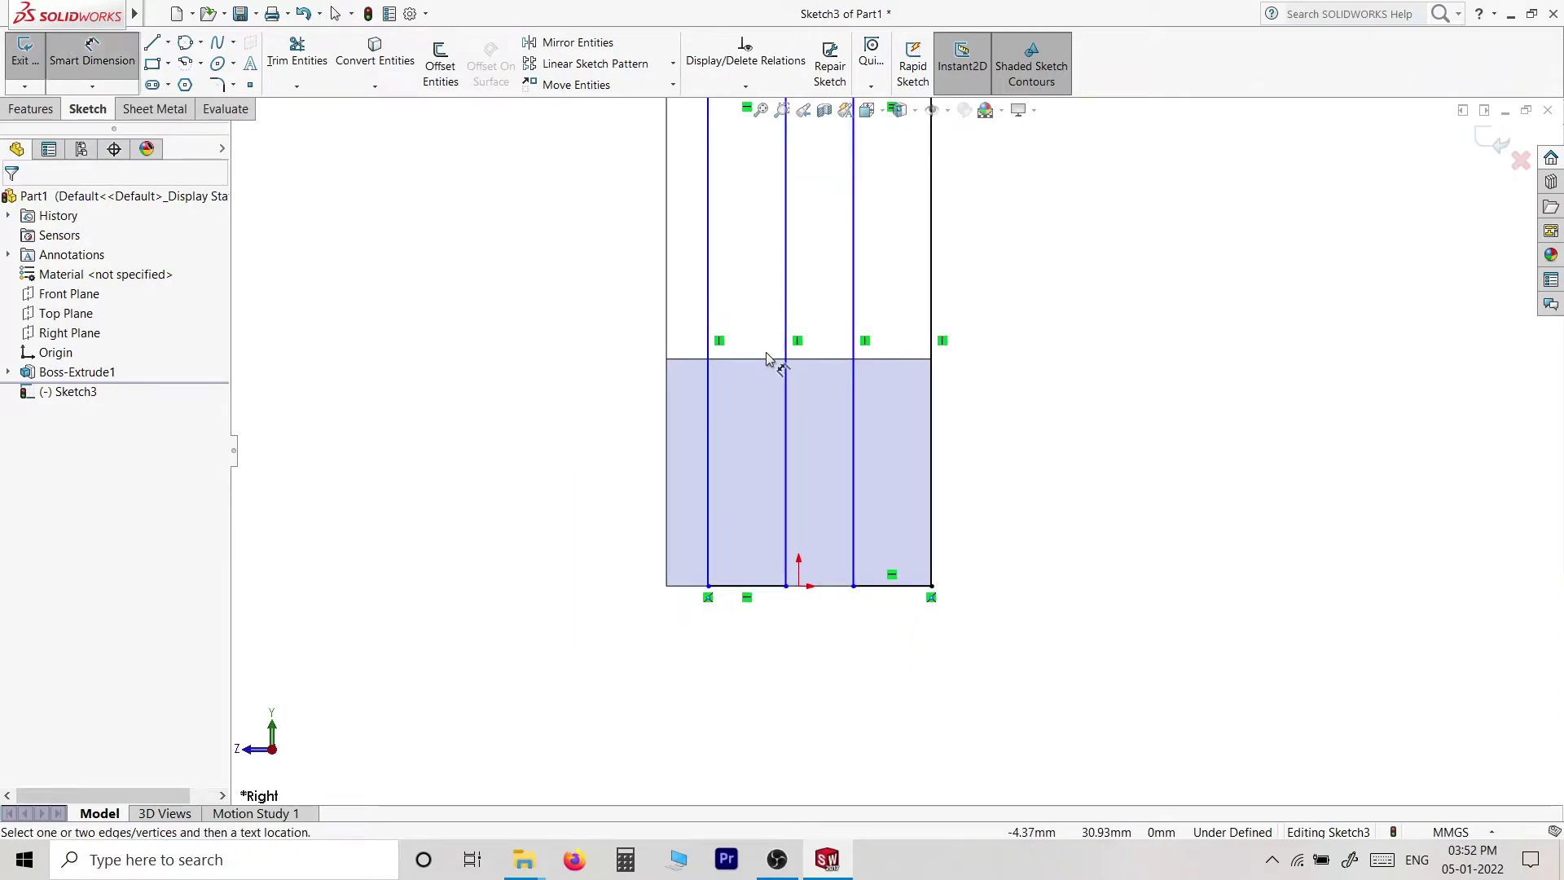
left_click(707, 318)
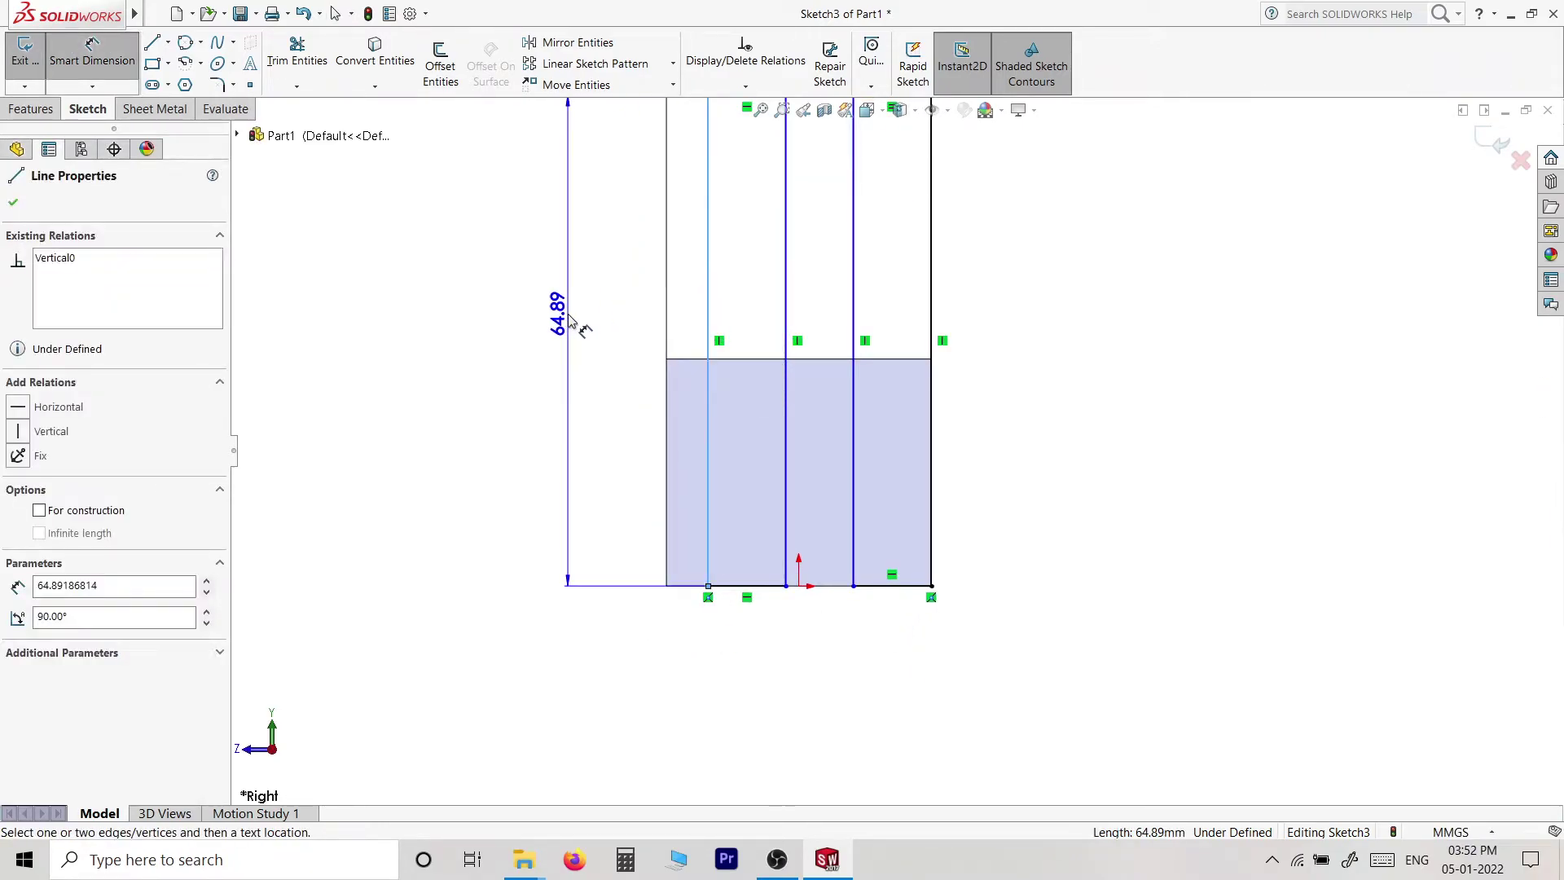
left_click(570, 322)
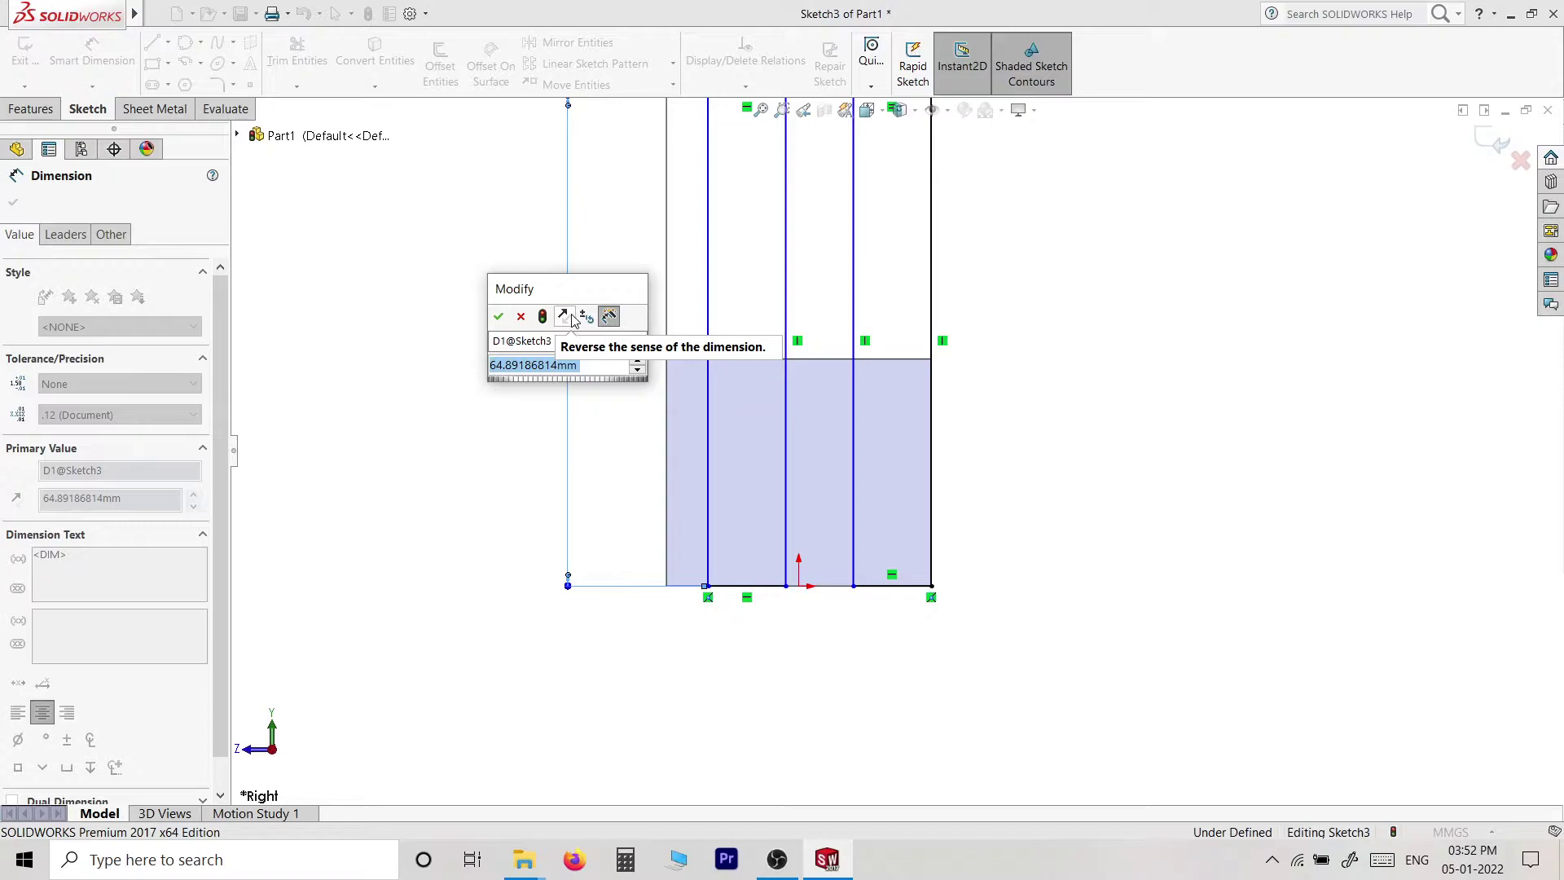
type("70")
key("Return")
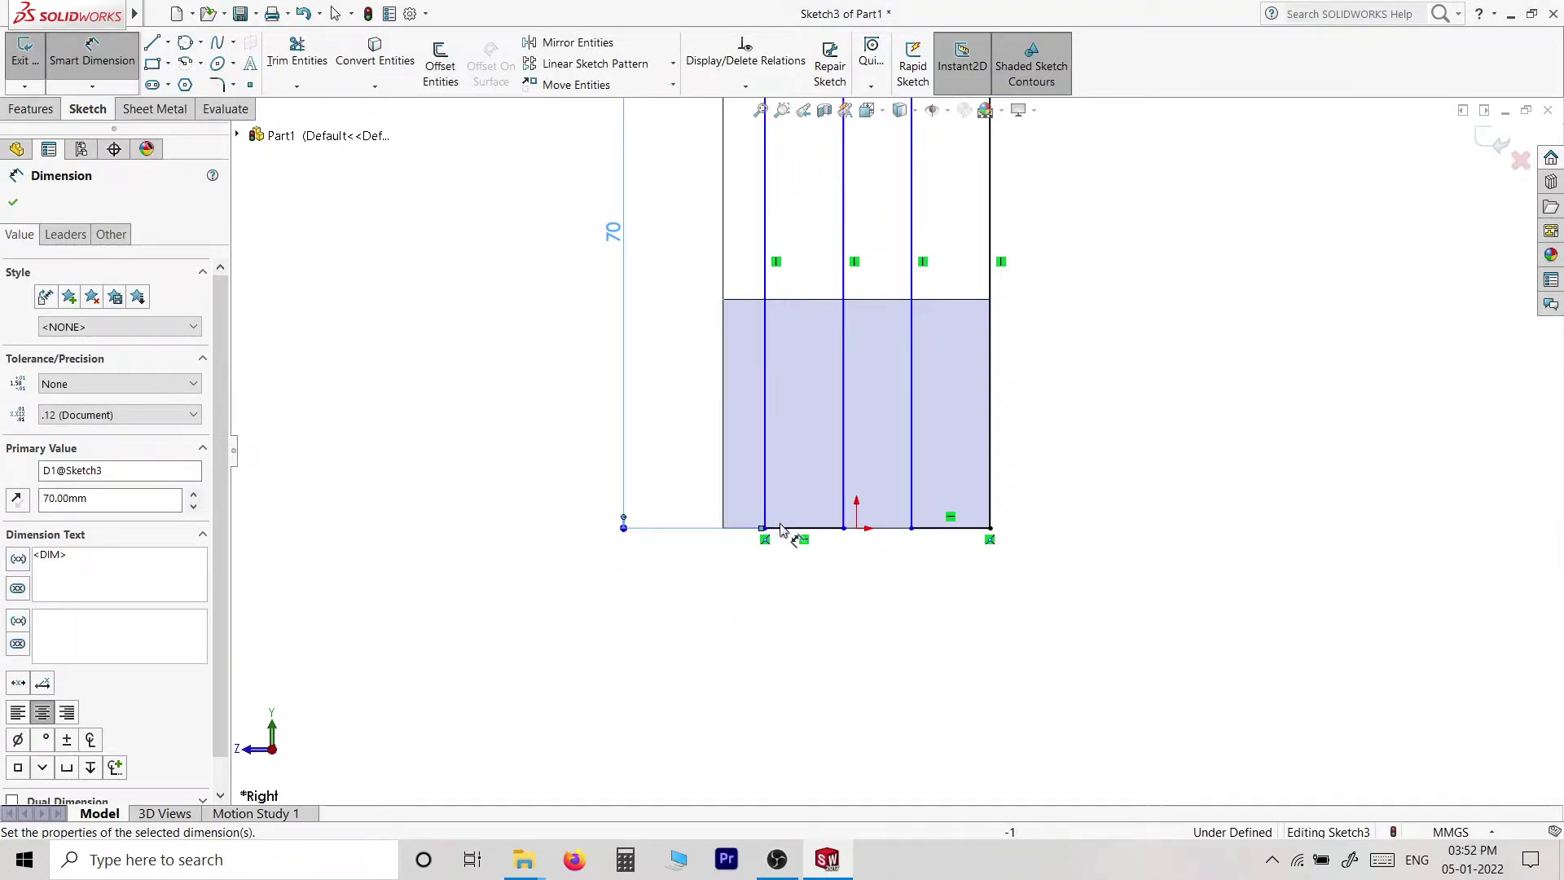
key("Escape")
- Draw a vertical construction line rising from the sketch's bottom edge
key("l")
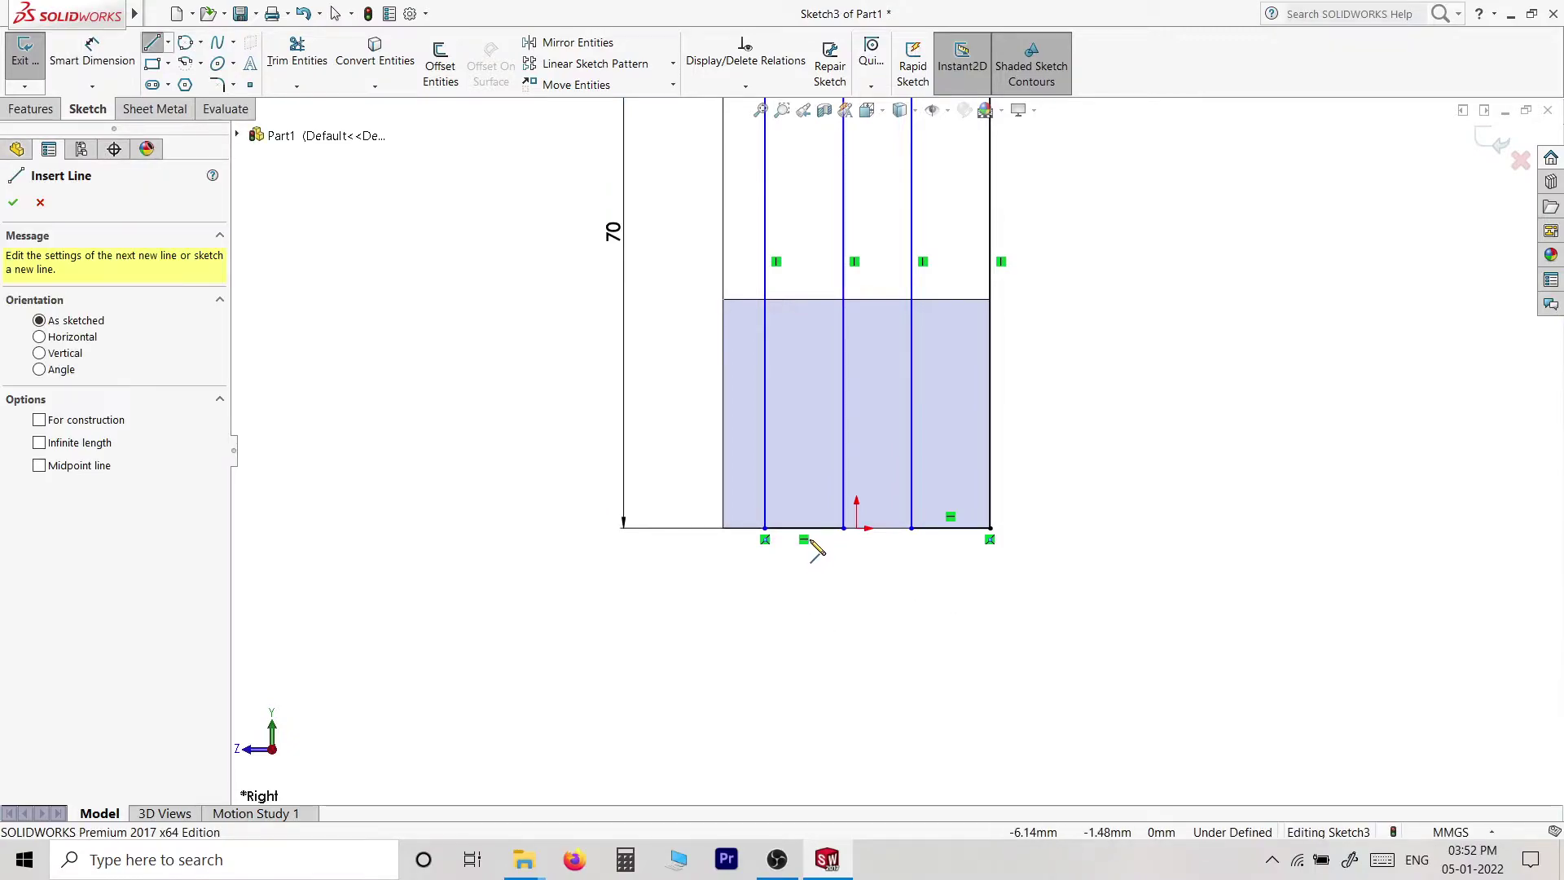
left_click(804, 528)
left_click(804, 406)
key("Escape")
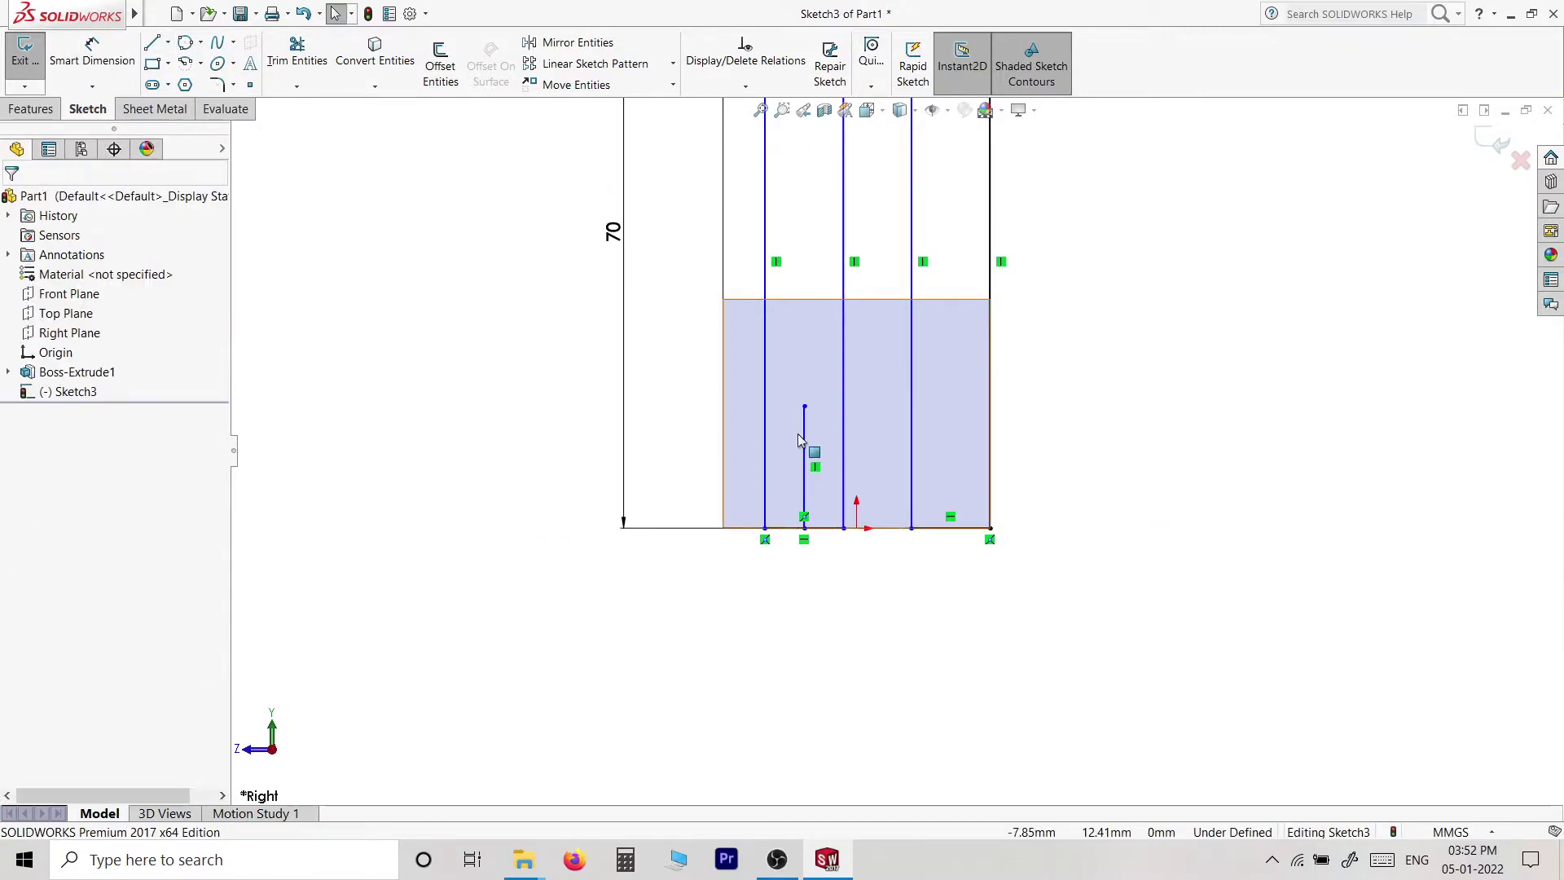
left_click(804, 438)
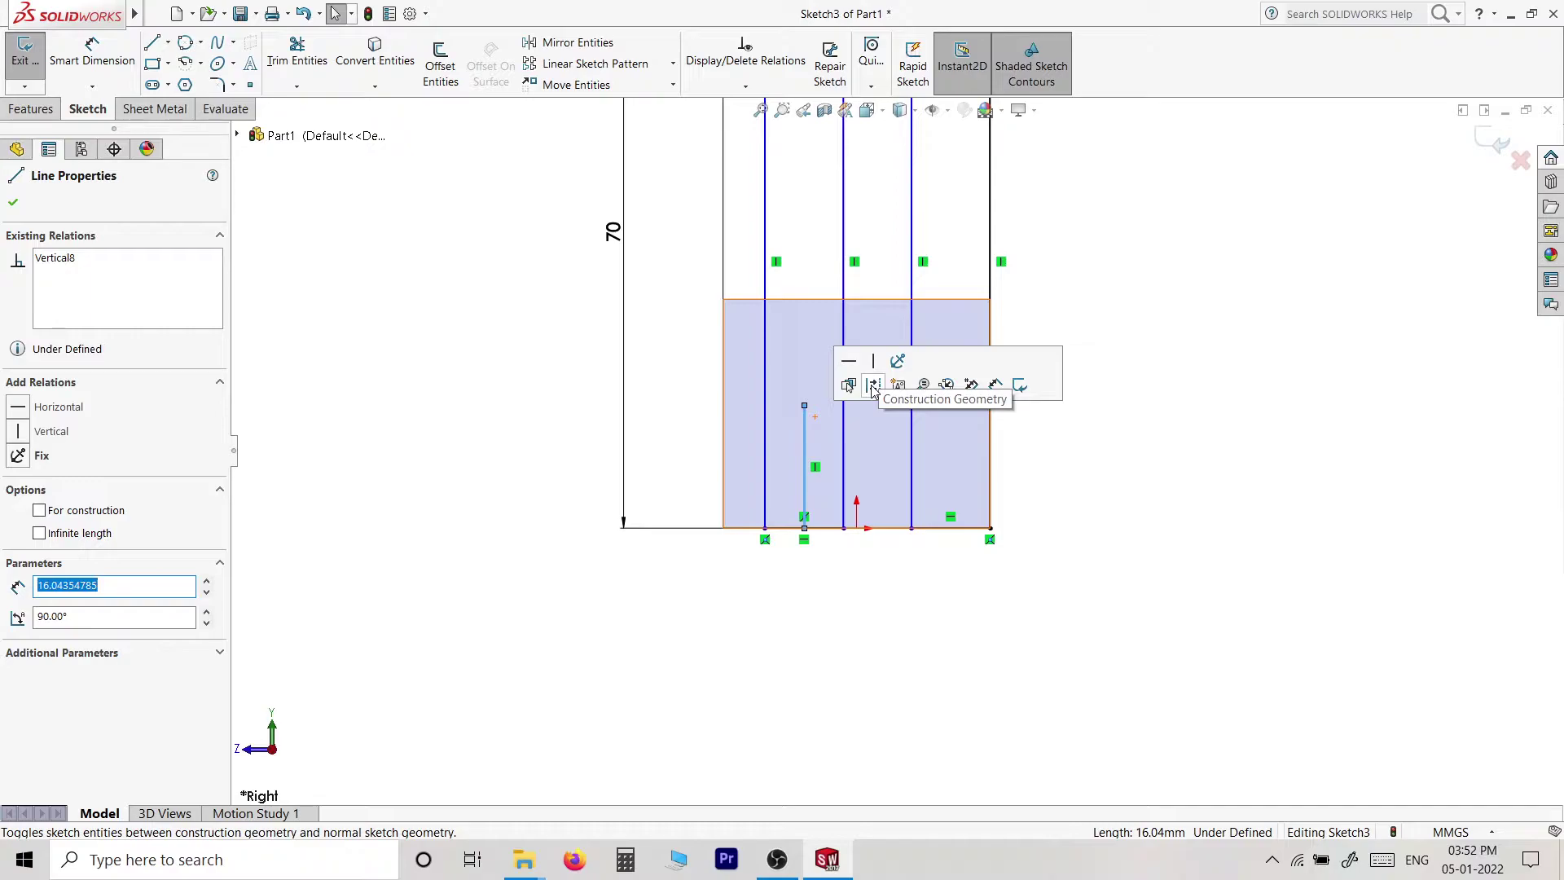
left_click(873, 386)
- Place the construction line 12.5 mm from the sketch's left edge
key("d")
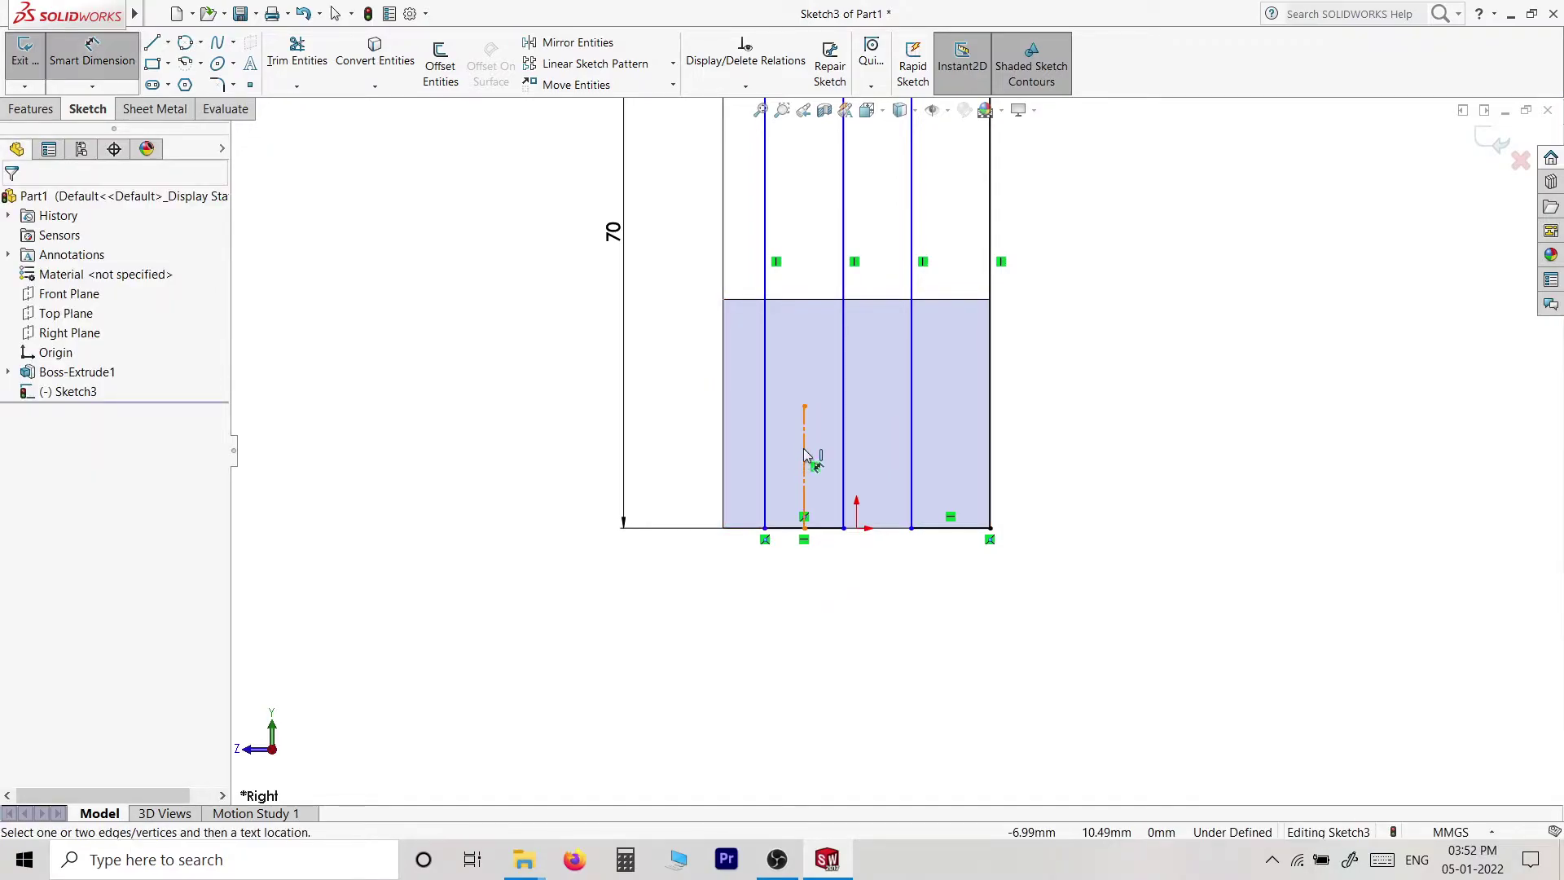
left_click(805, 457)
left_click(727, 462)
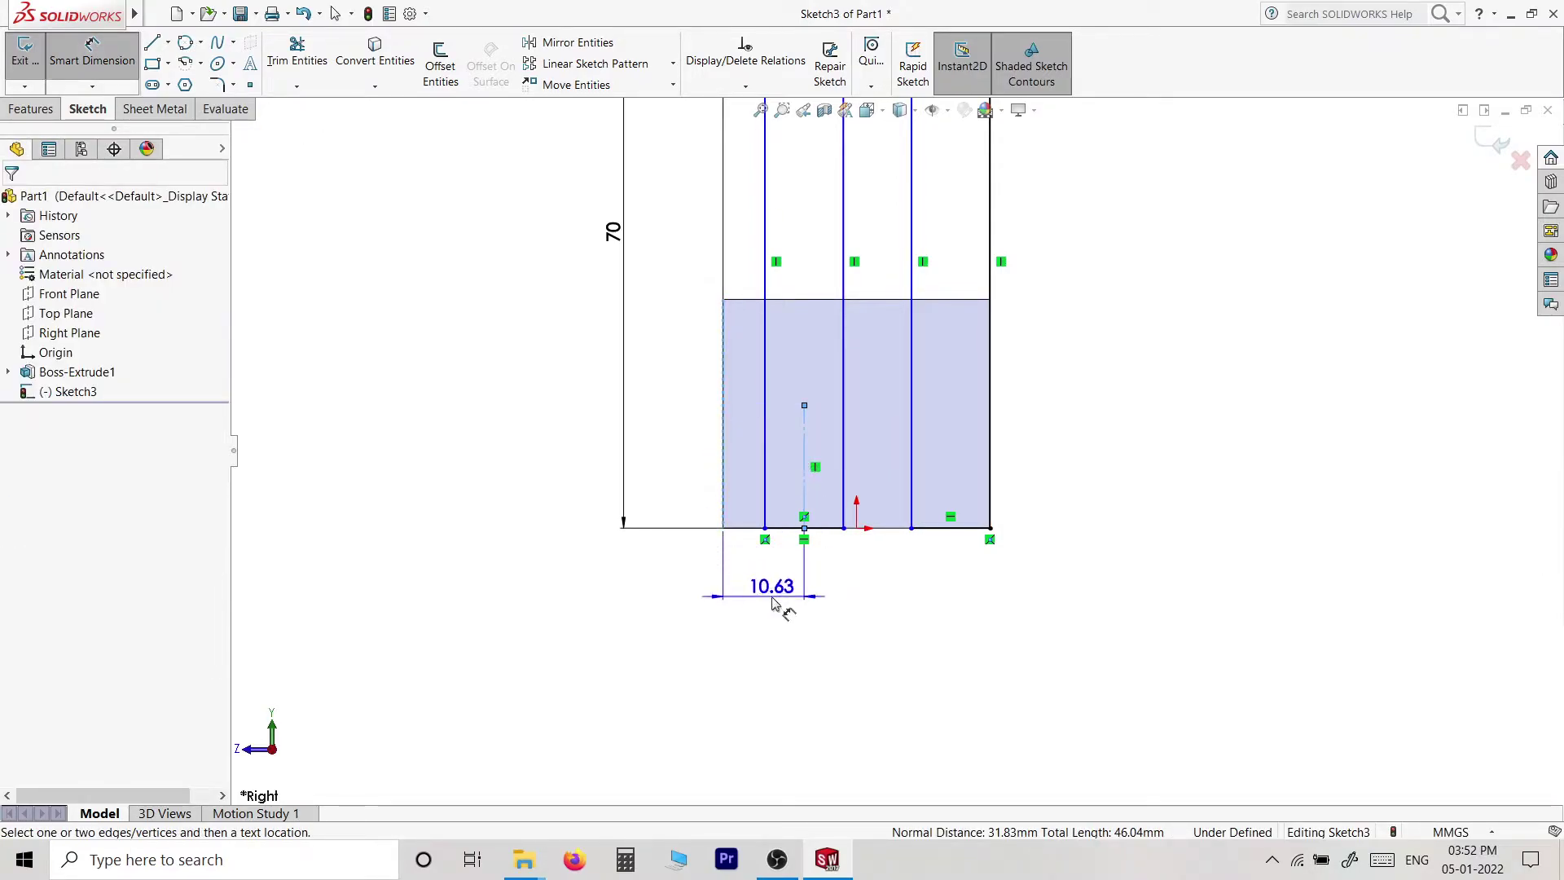
left_click(772, 602)
type("12.5")
key("Return")
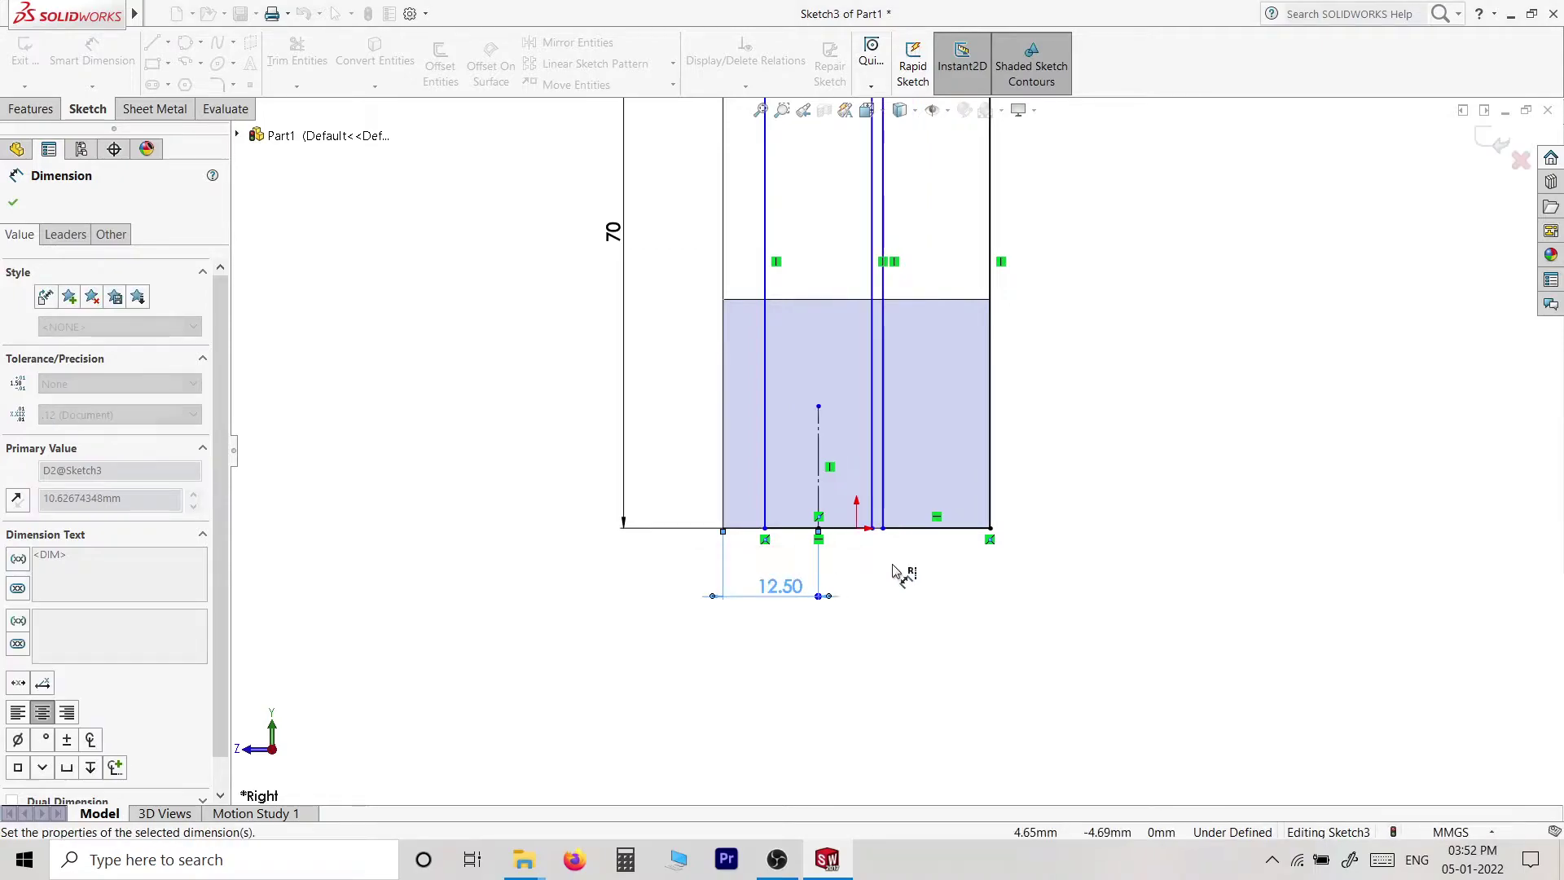
left_click(948, 582)
- Add a 10 mm dimension to the bottom line, fully defining the sketch
scroll(928, 472, "down", 2)
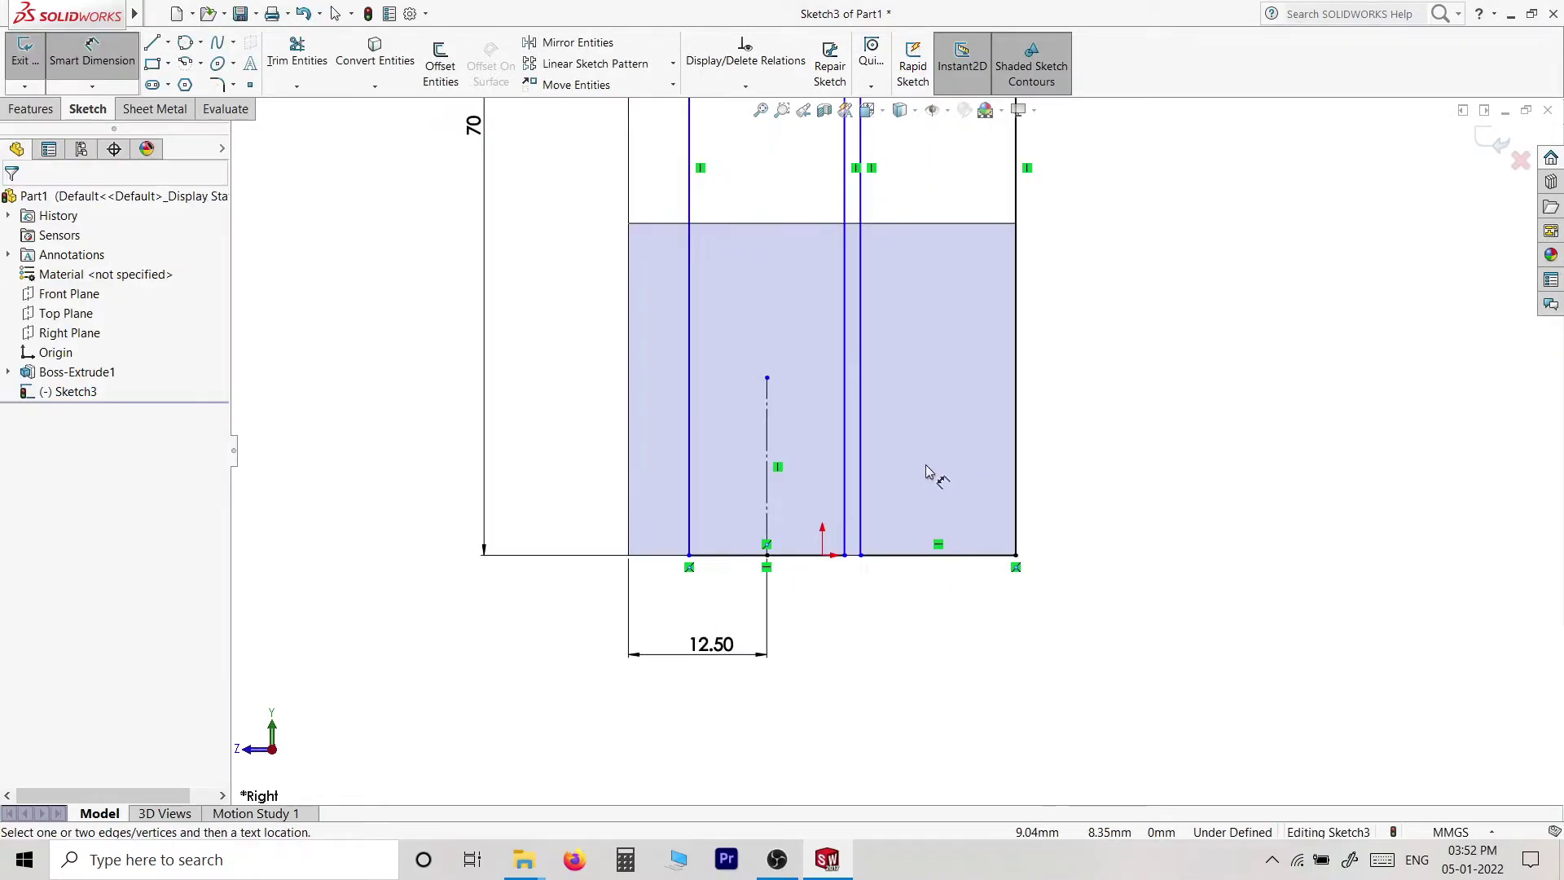
left_click(808, 555)
left_click(797, 619)
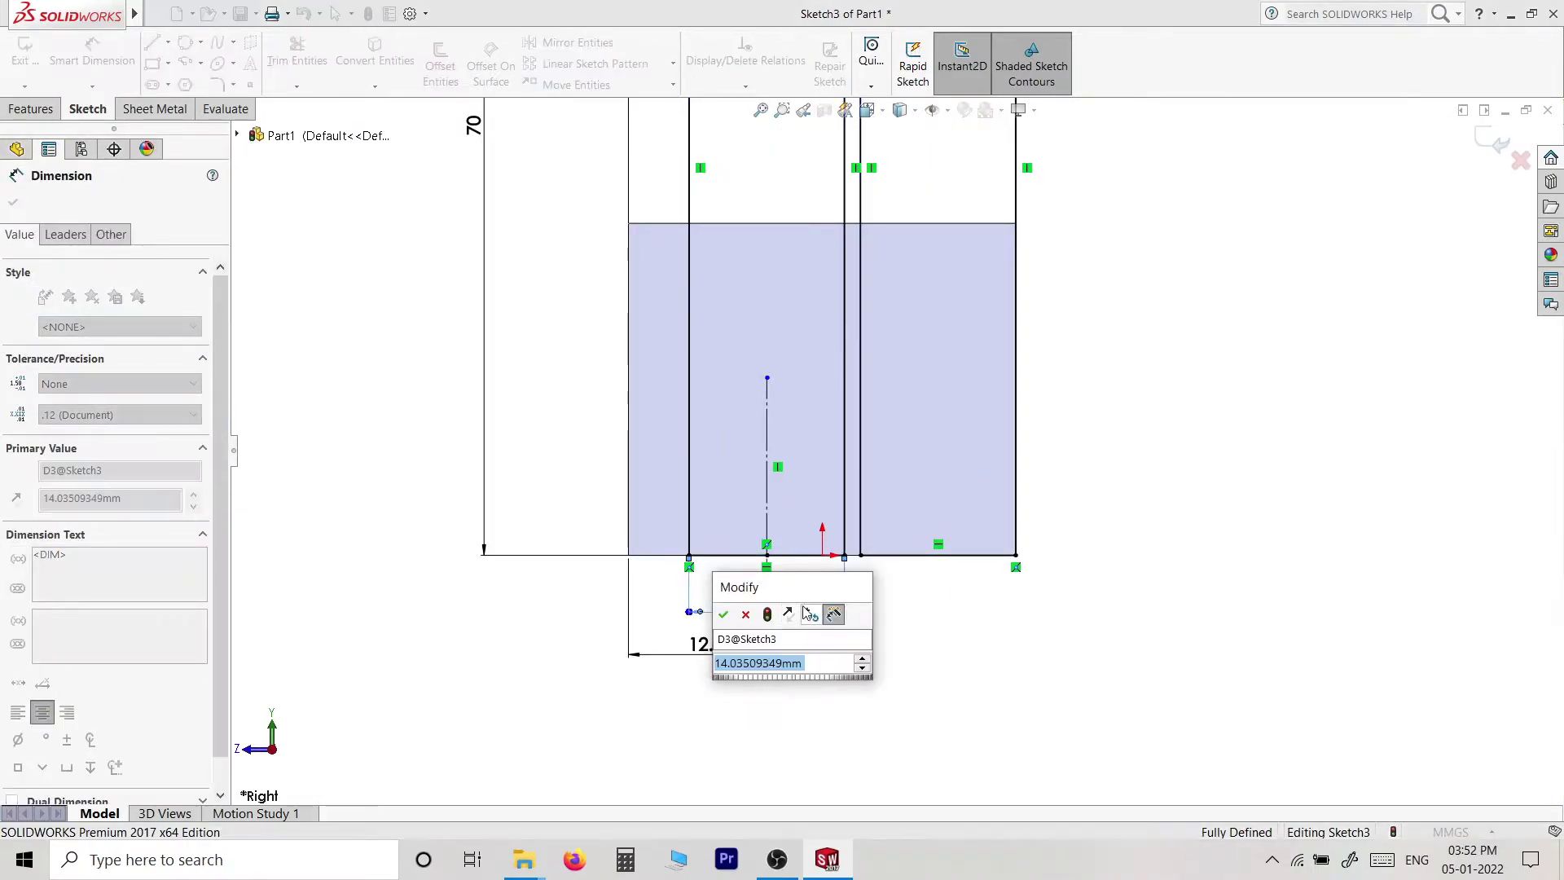
type("10")
key("Return")
scroll(961, 588, "up", 2)
scroll(985, 366, "up", 3)
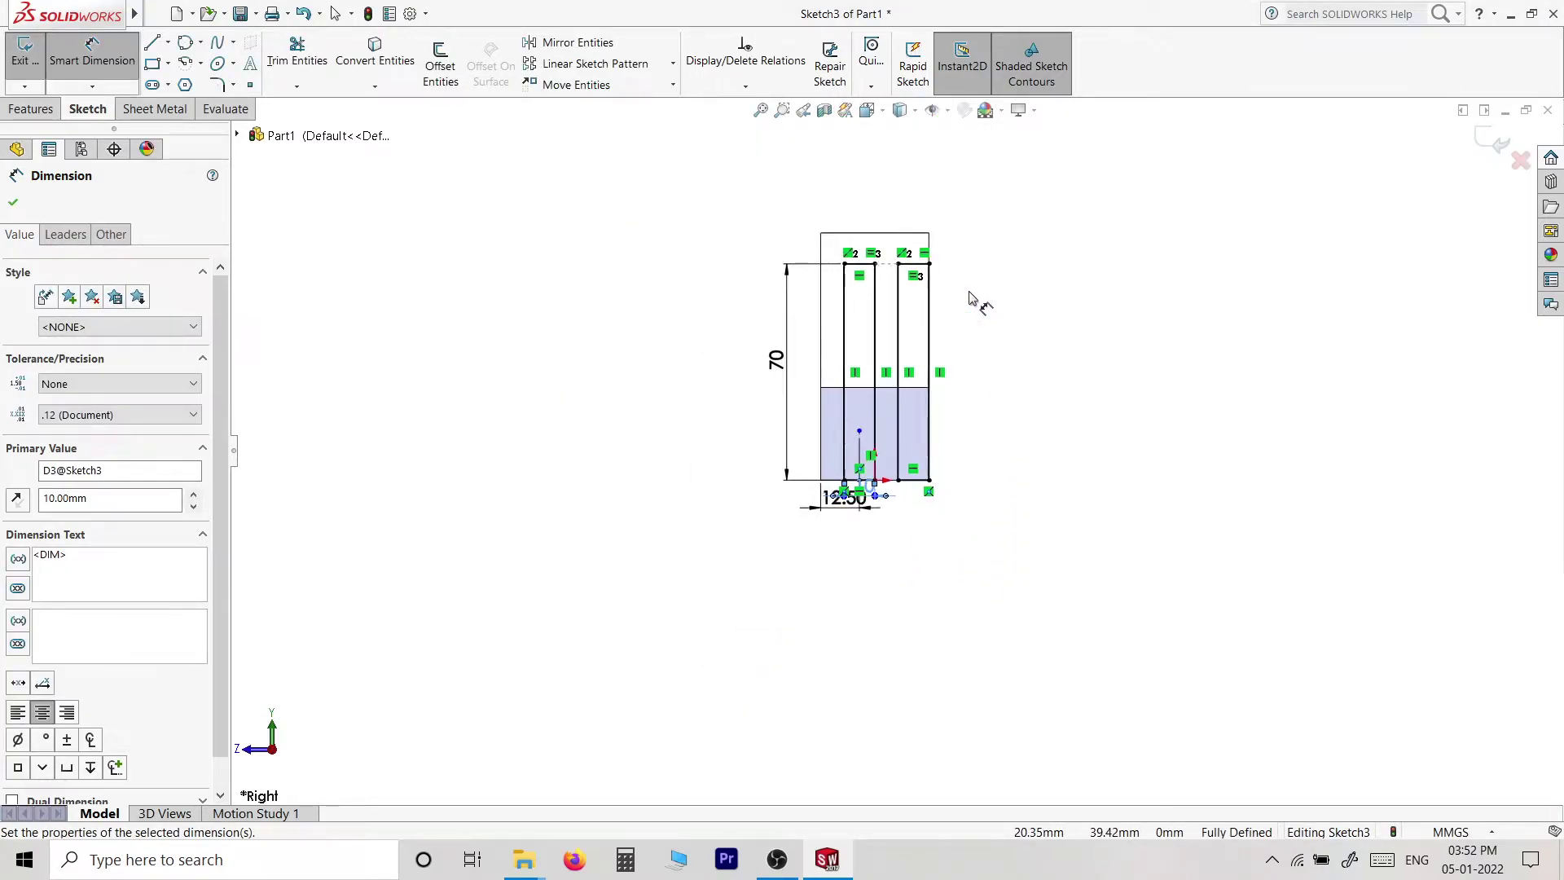
scroll(982, 309, "down", 3)
key("Escape")
- Extruded-cut the rectangles Through All - Both, then orbit and select the block's top face
left_click(1482, 140)
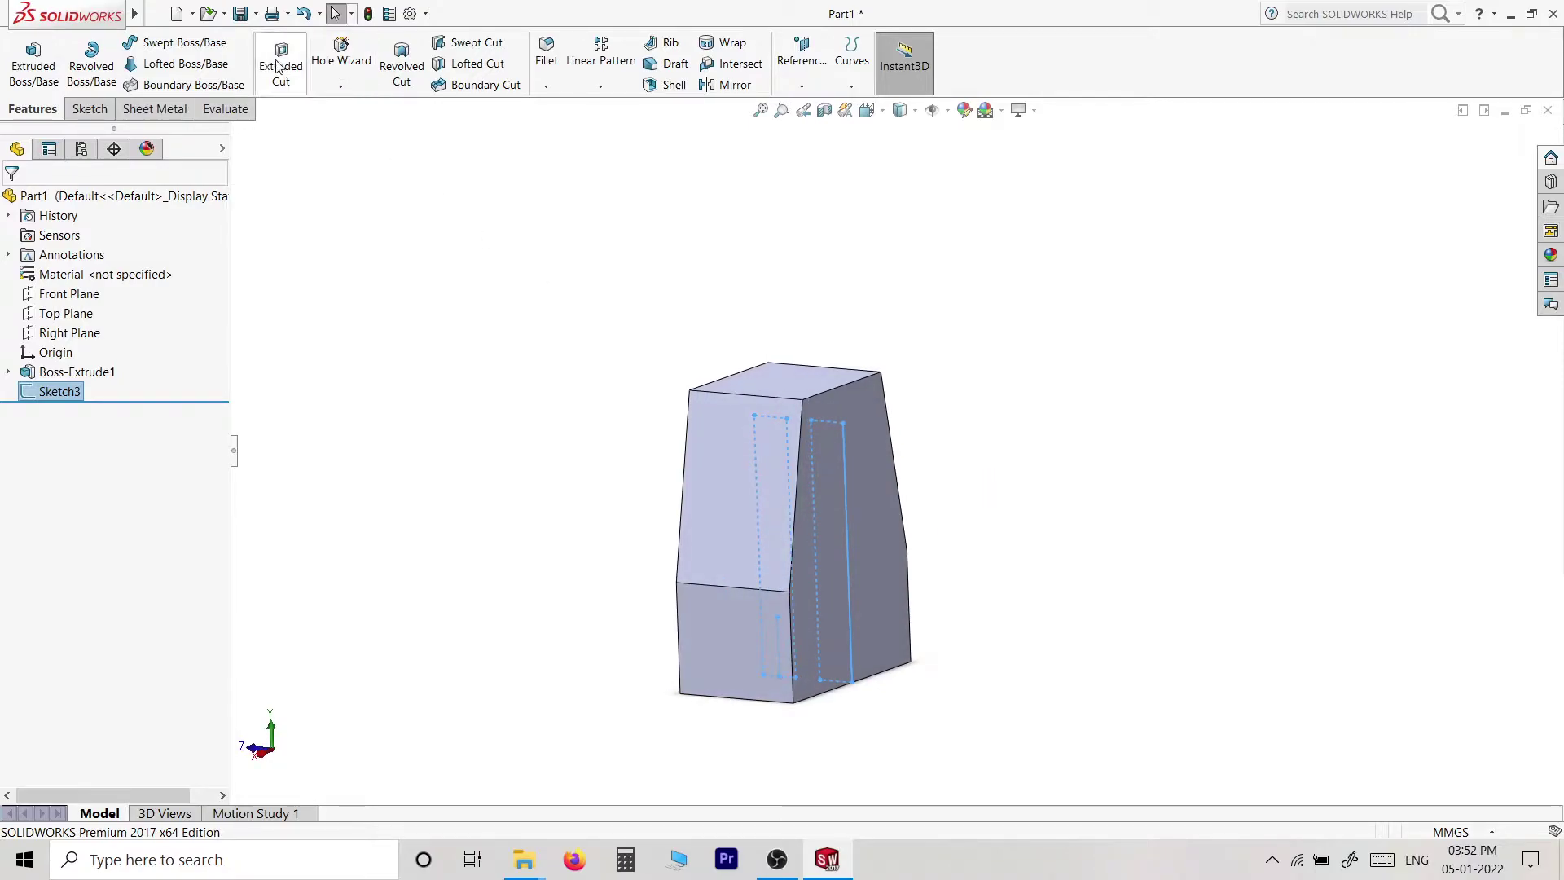
left_click(280, 65)
left_click(114, 324)
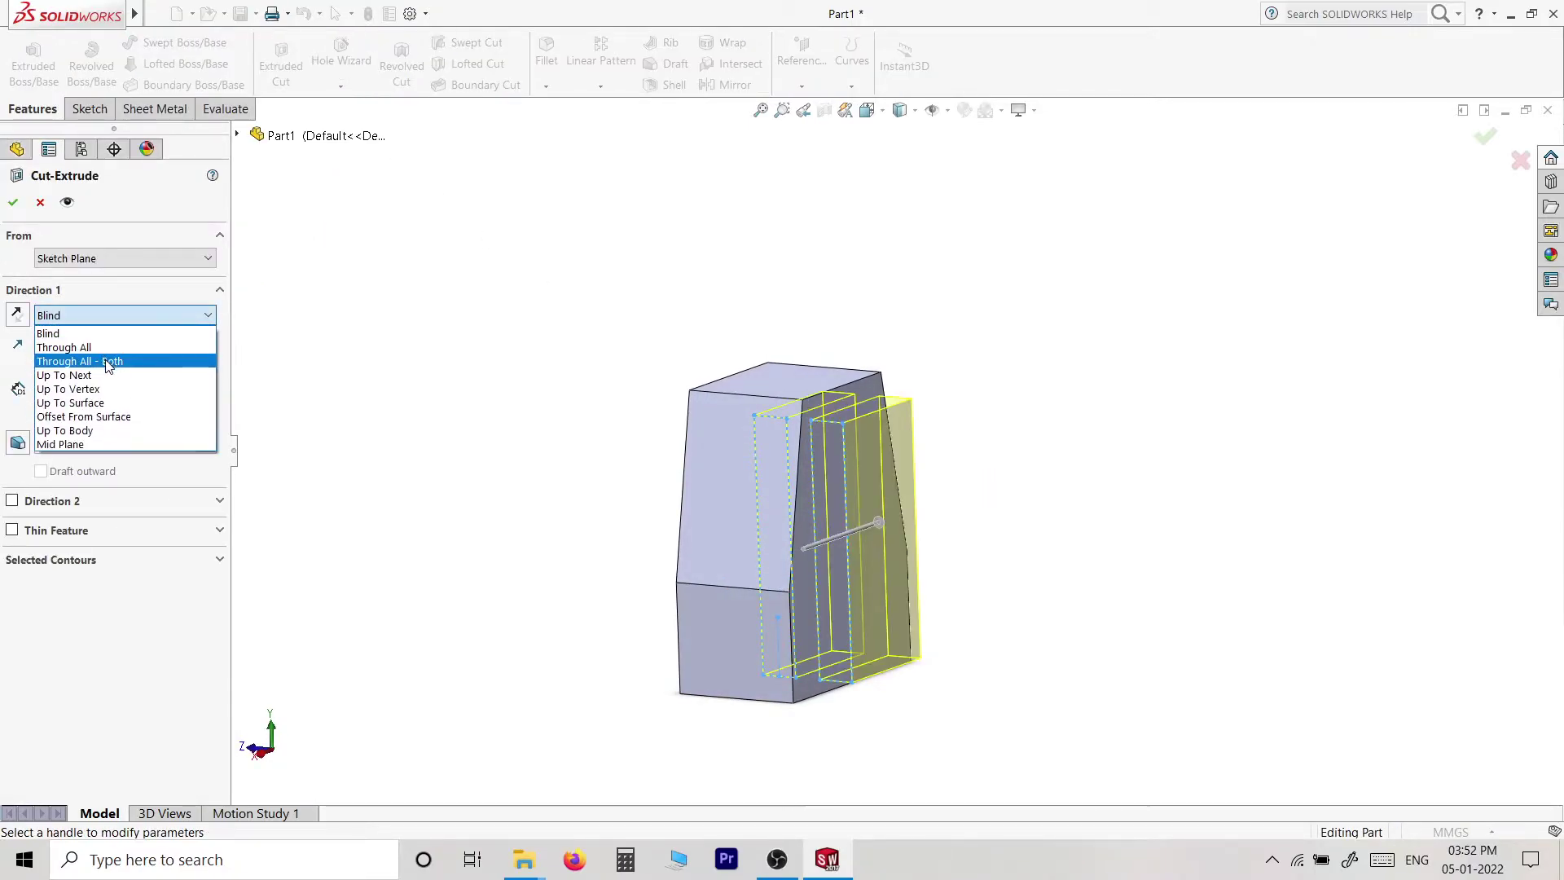
left_click(111, 364)
left_click(15, 203)
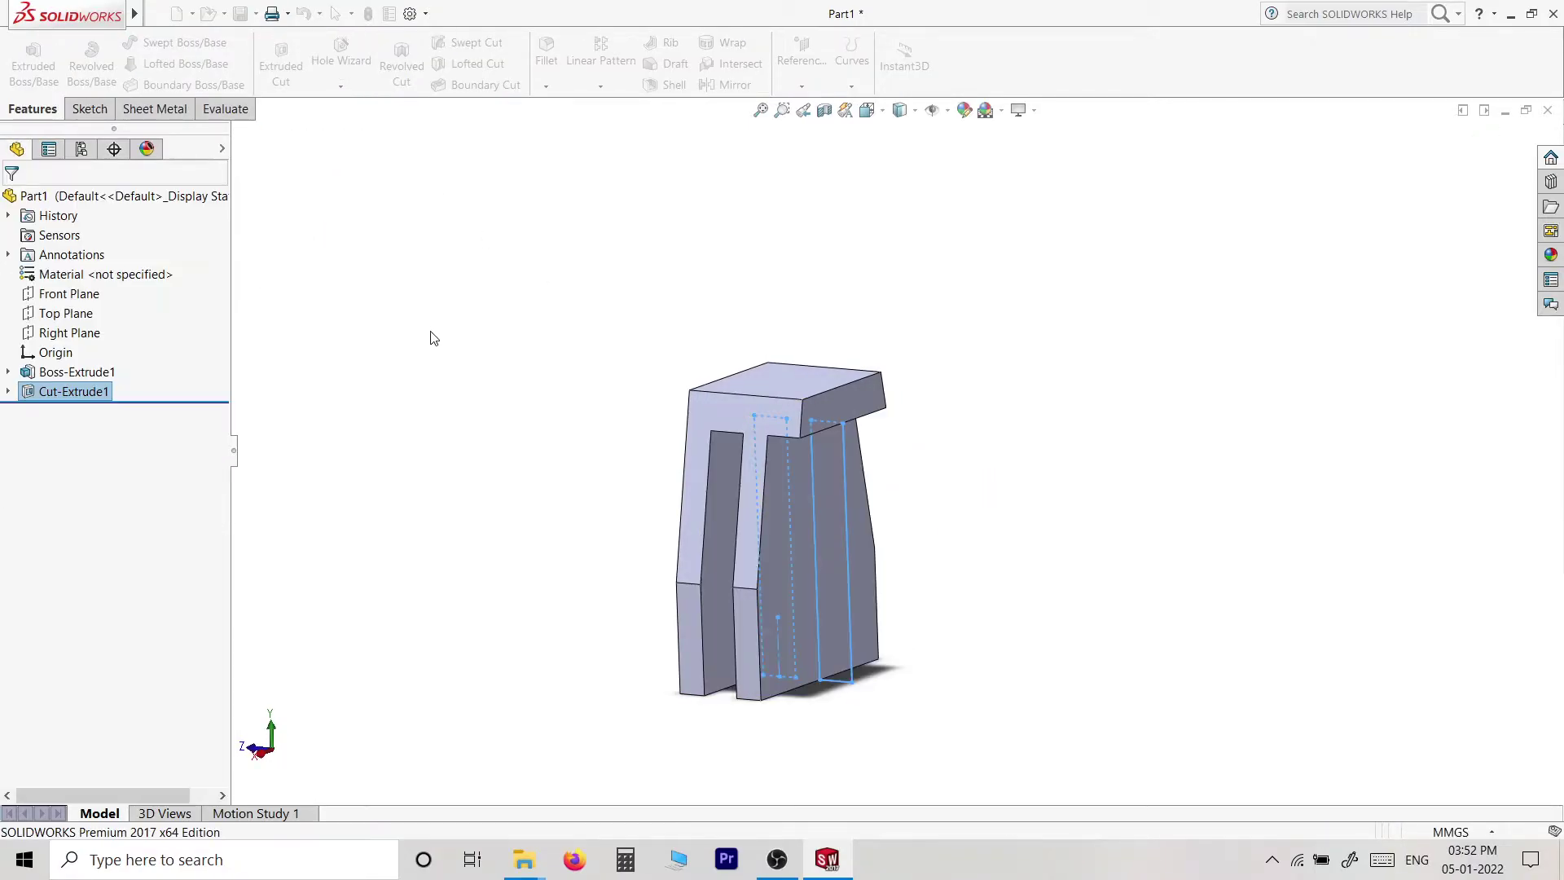
scroll(919, 499, "down", 2)
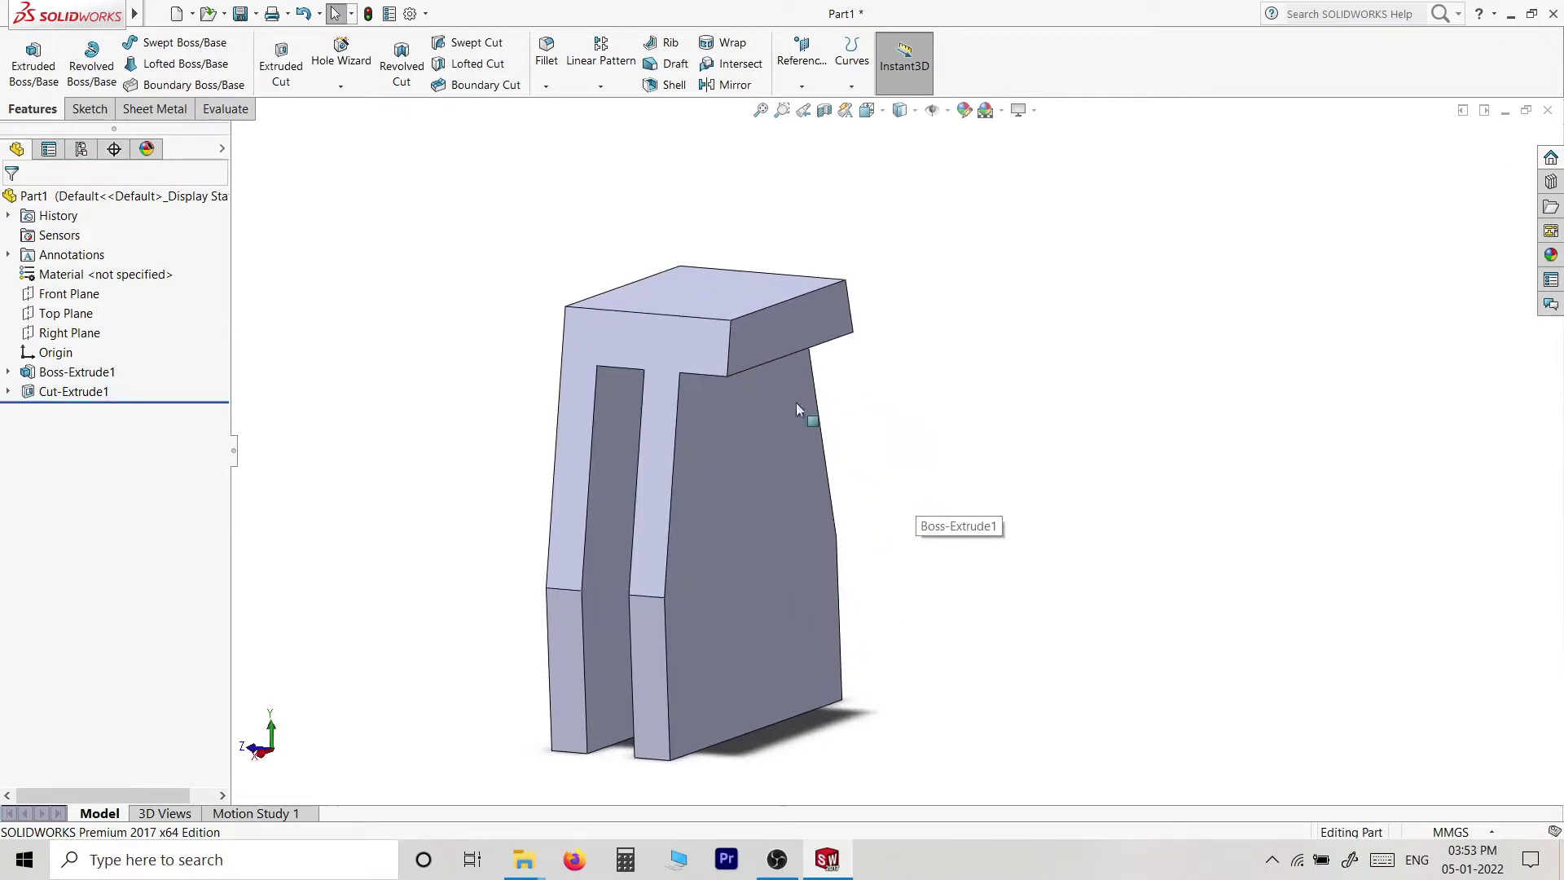
middle_click_drag(800, 409, 699, 287)
left_click(718, 315)
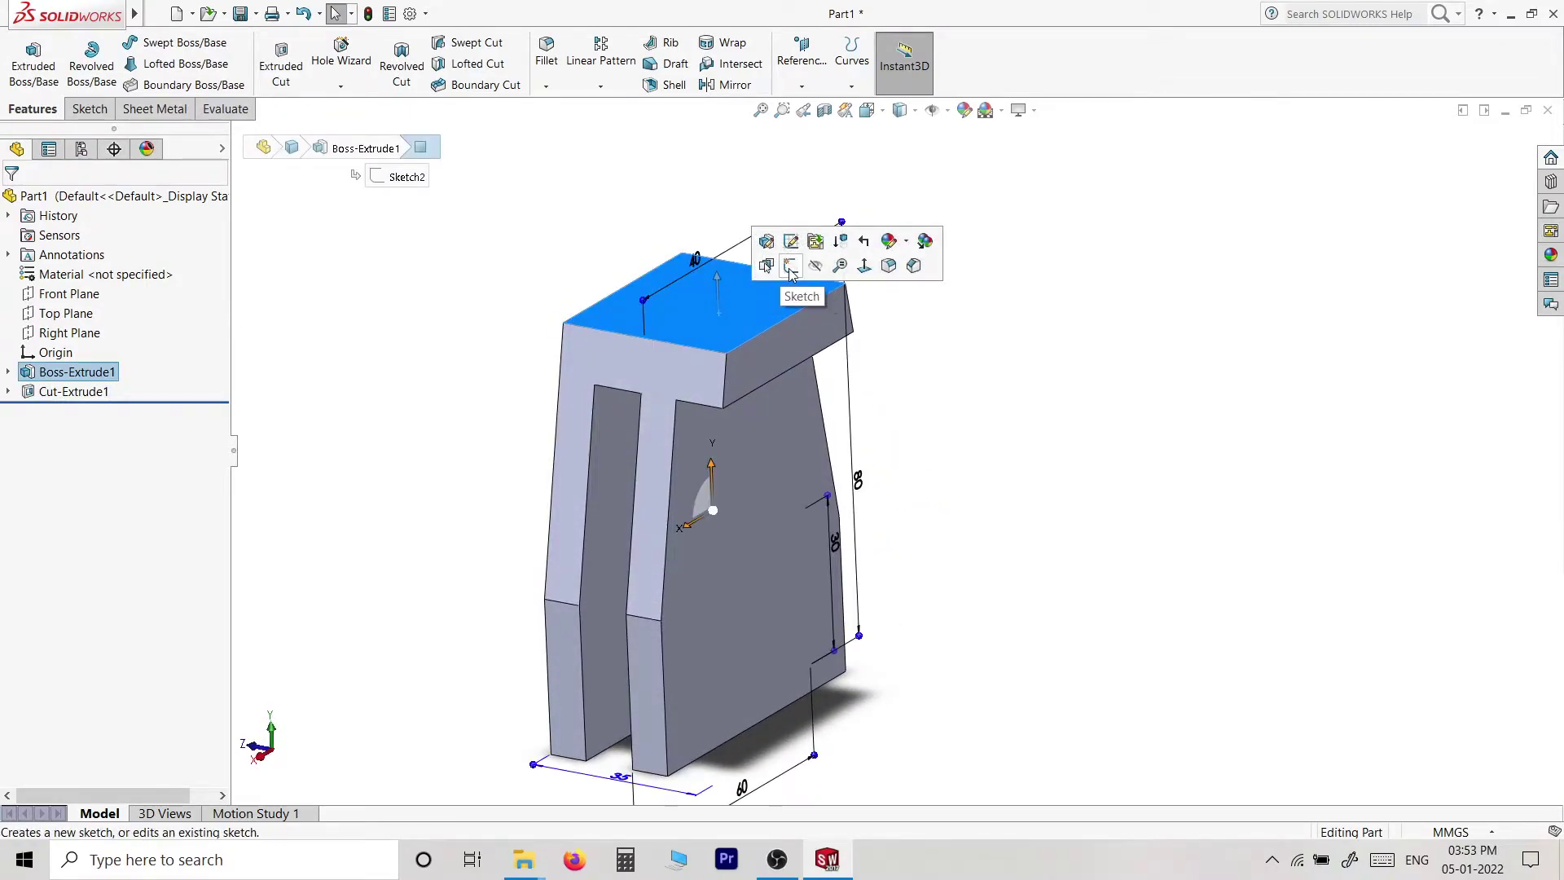
- Sketch on the top face a vertical centreline through the origin from bottom to top edge
left_click(790, 267)
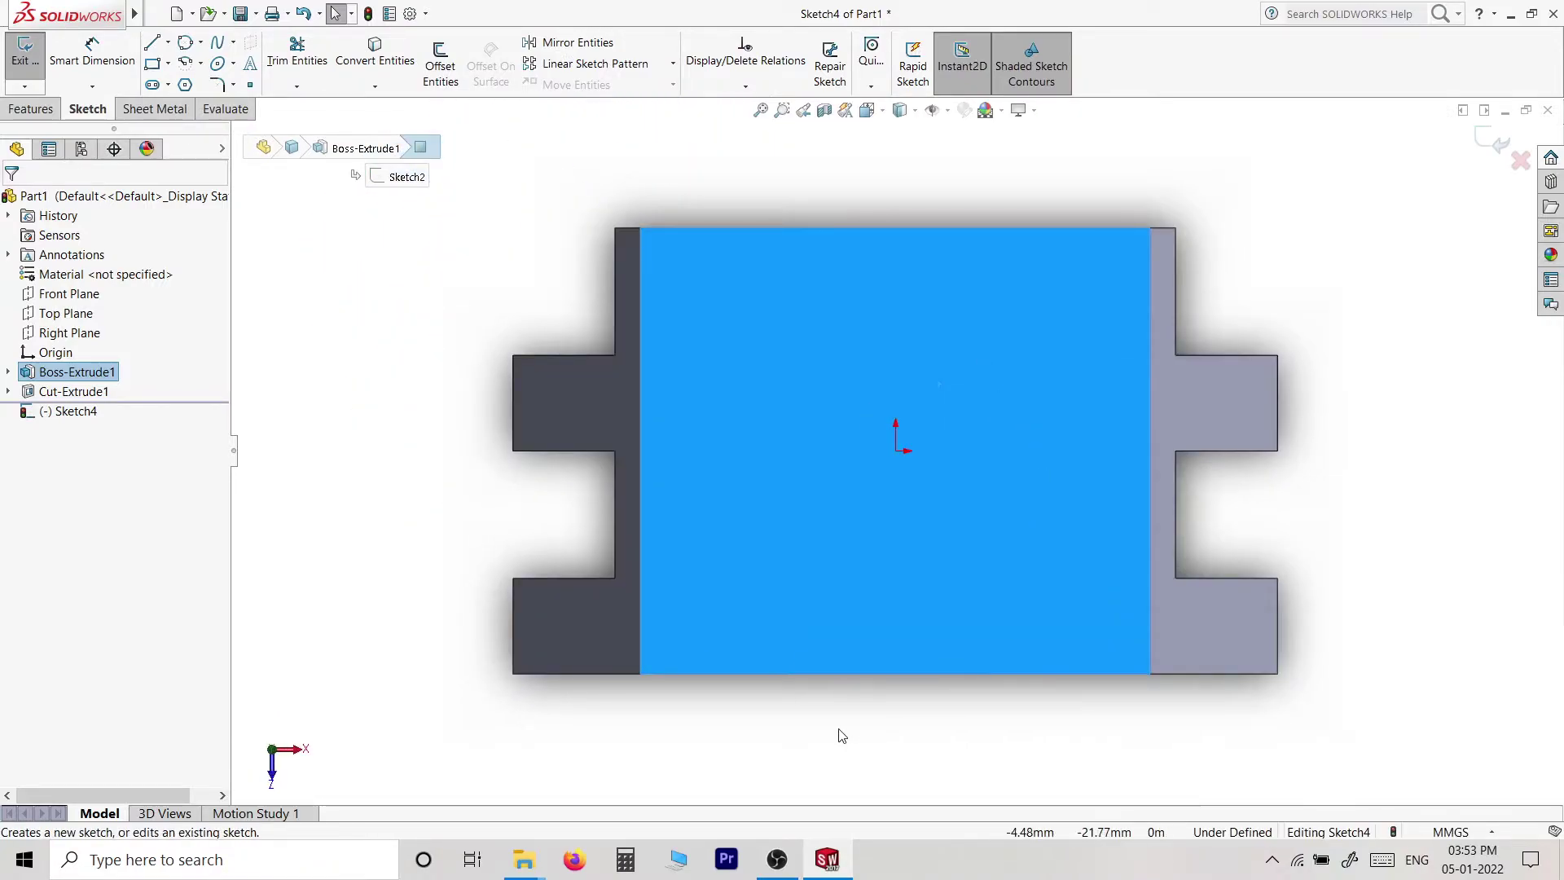
left_click(823, 733)
key("c")
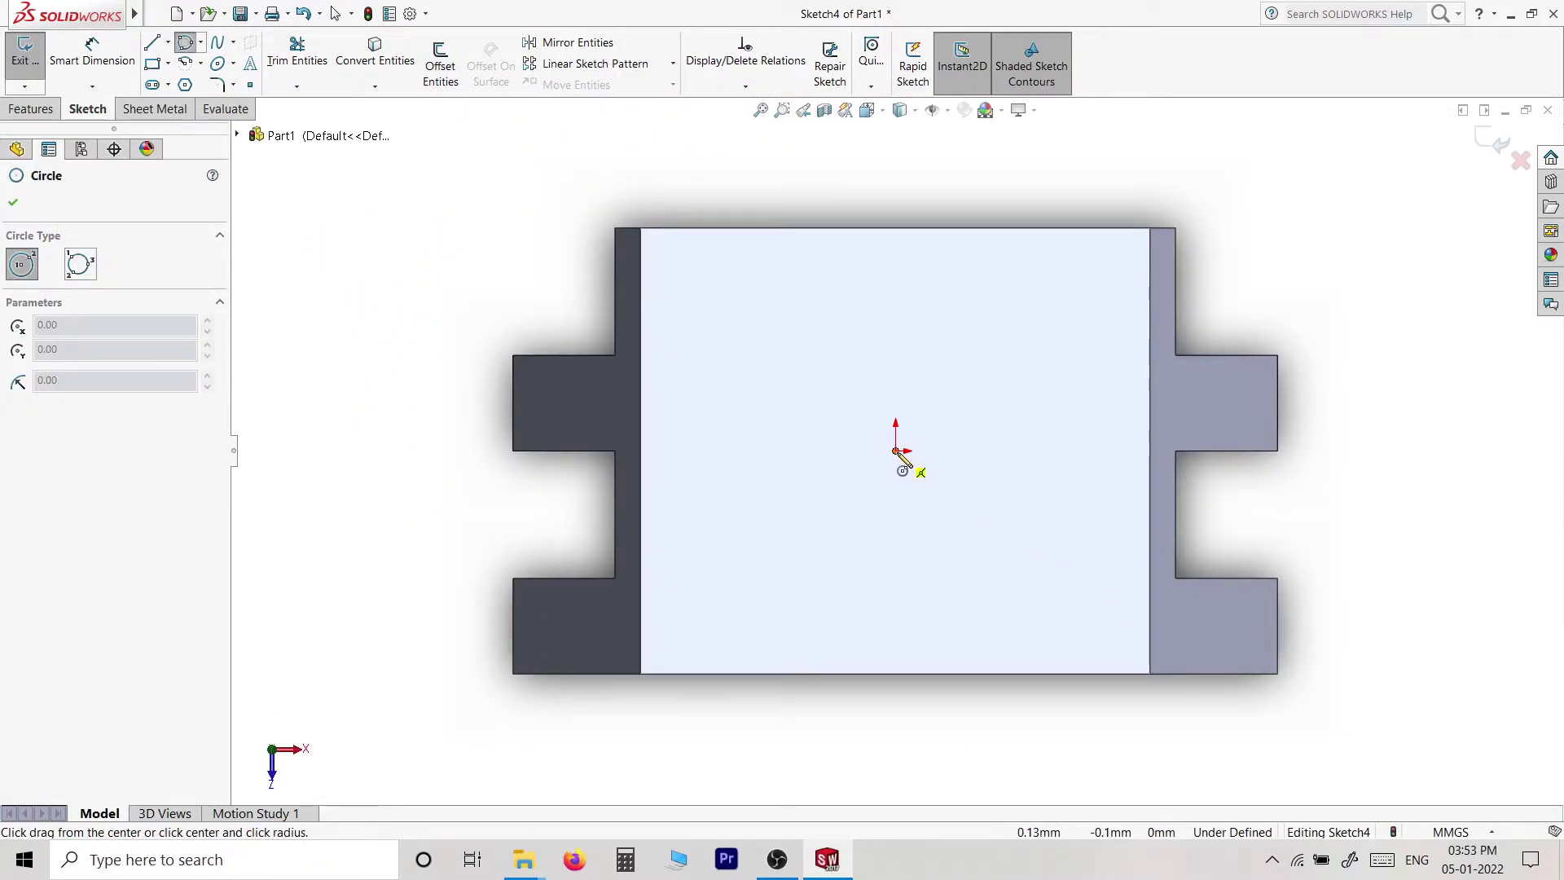
left_click(895, 452)
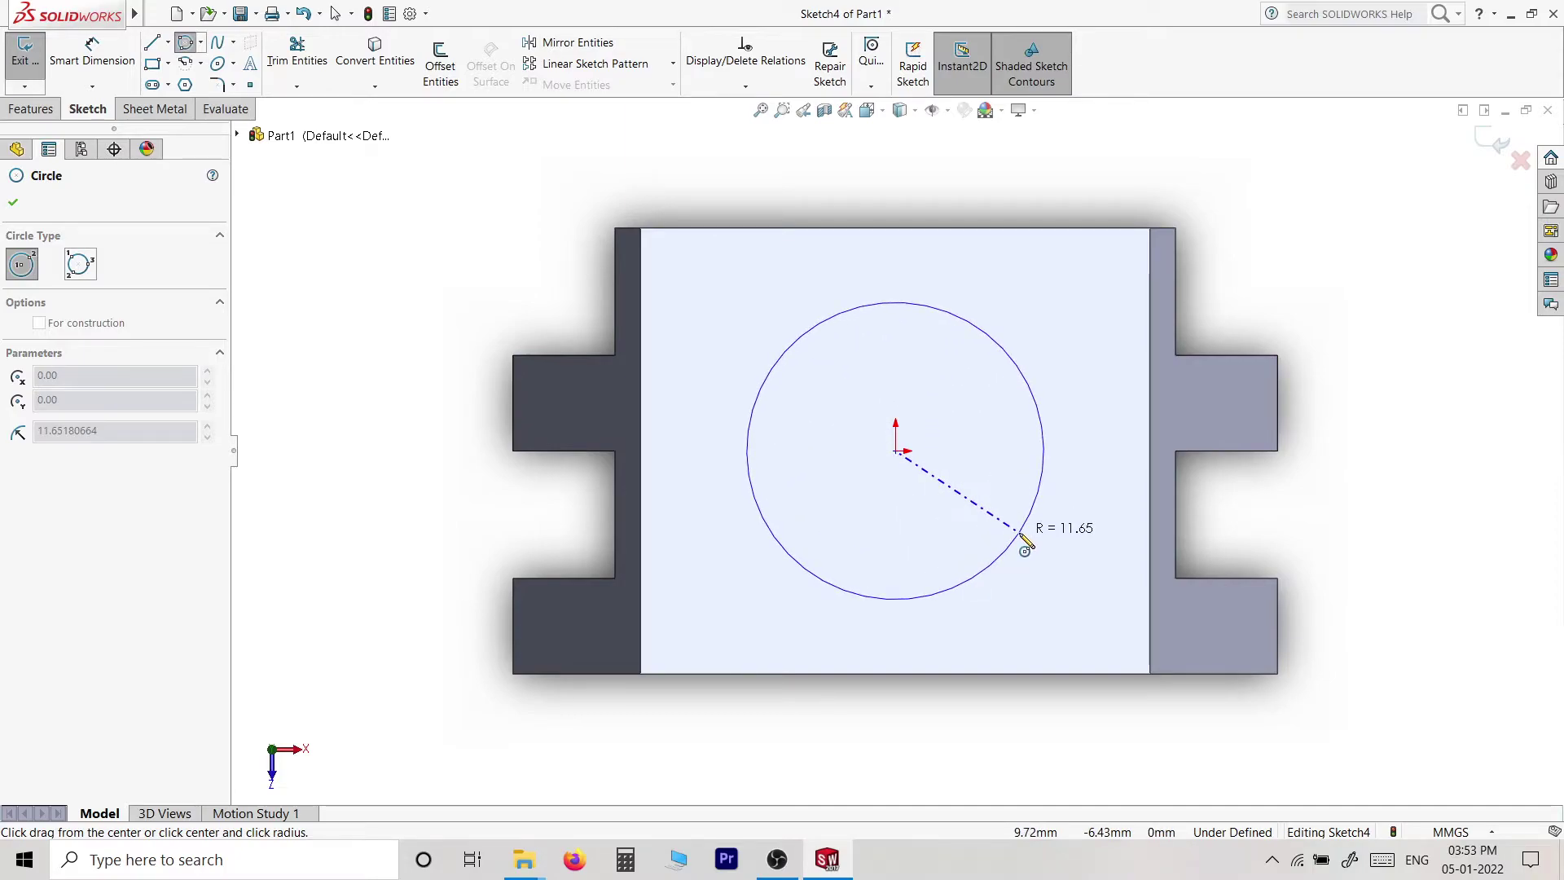
key("Escape")
key("l")
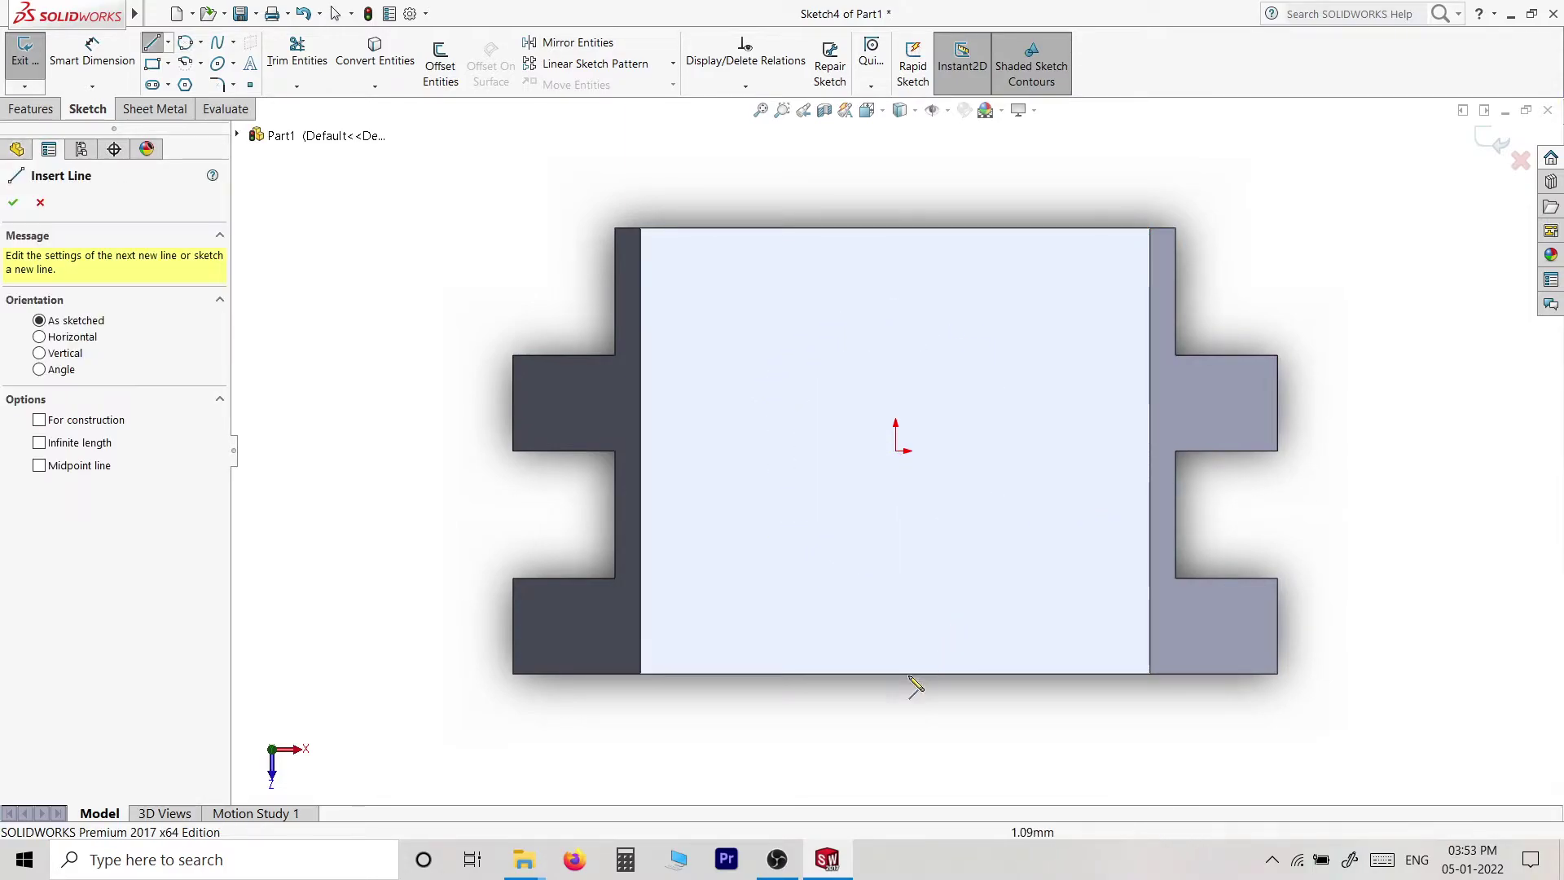
left_click(895, 673)
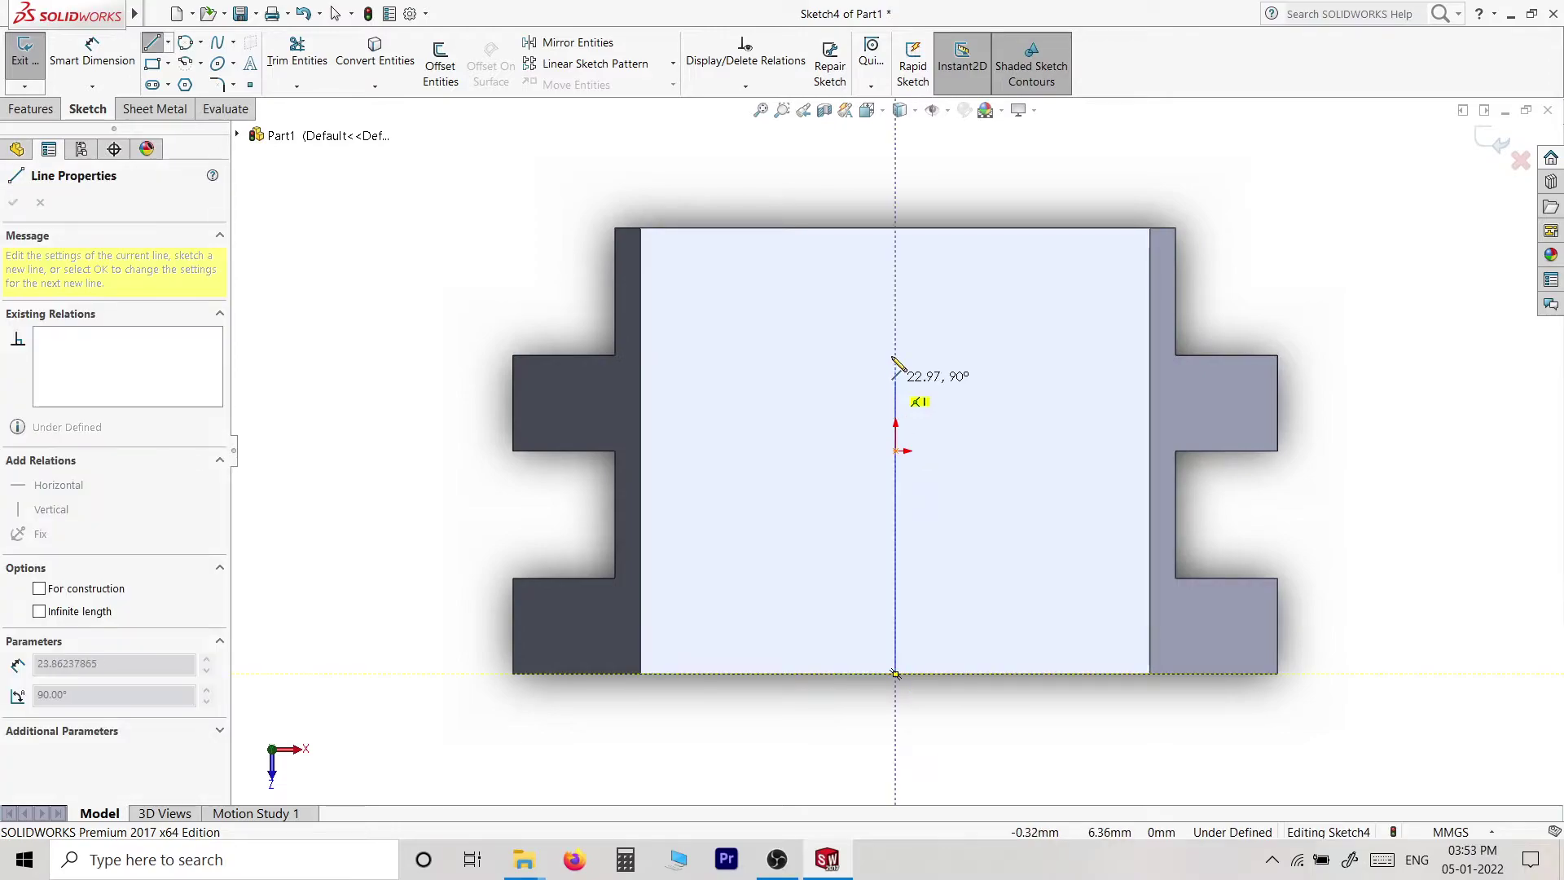
double_click(895, 228)
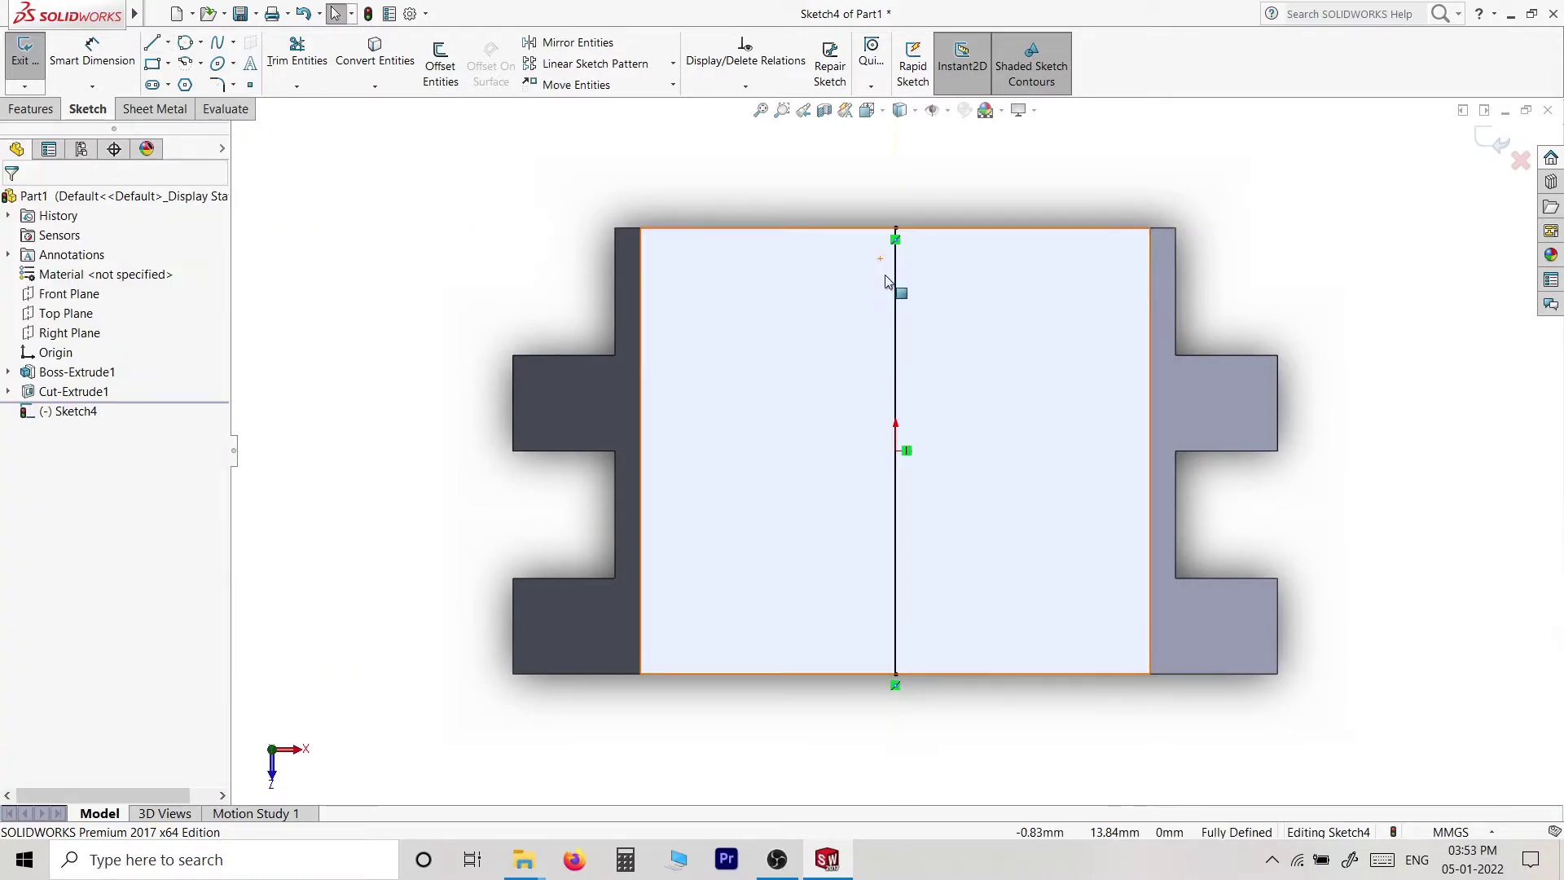
left_click(894, 275)
key("Escape")
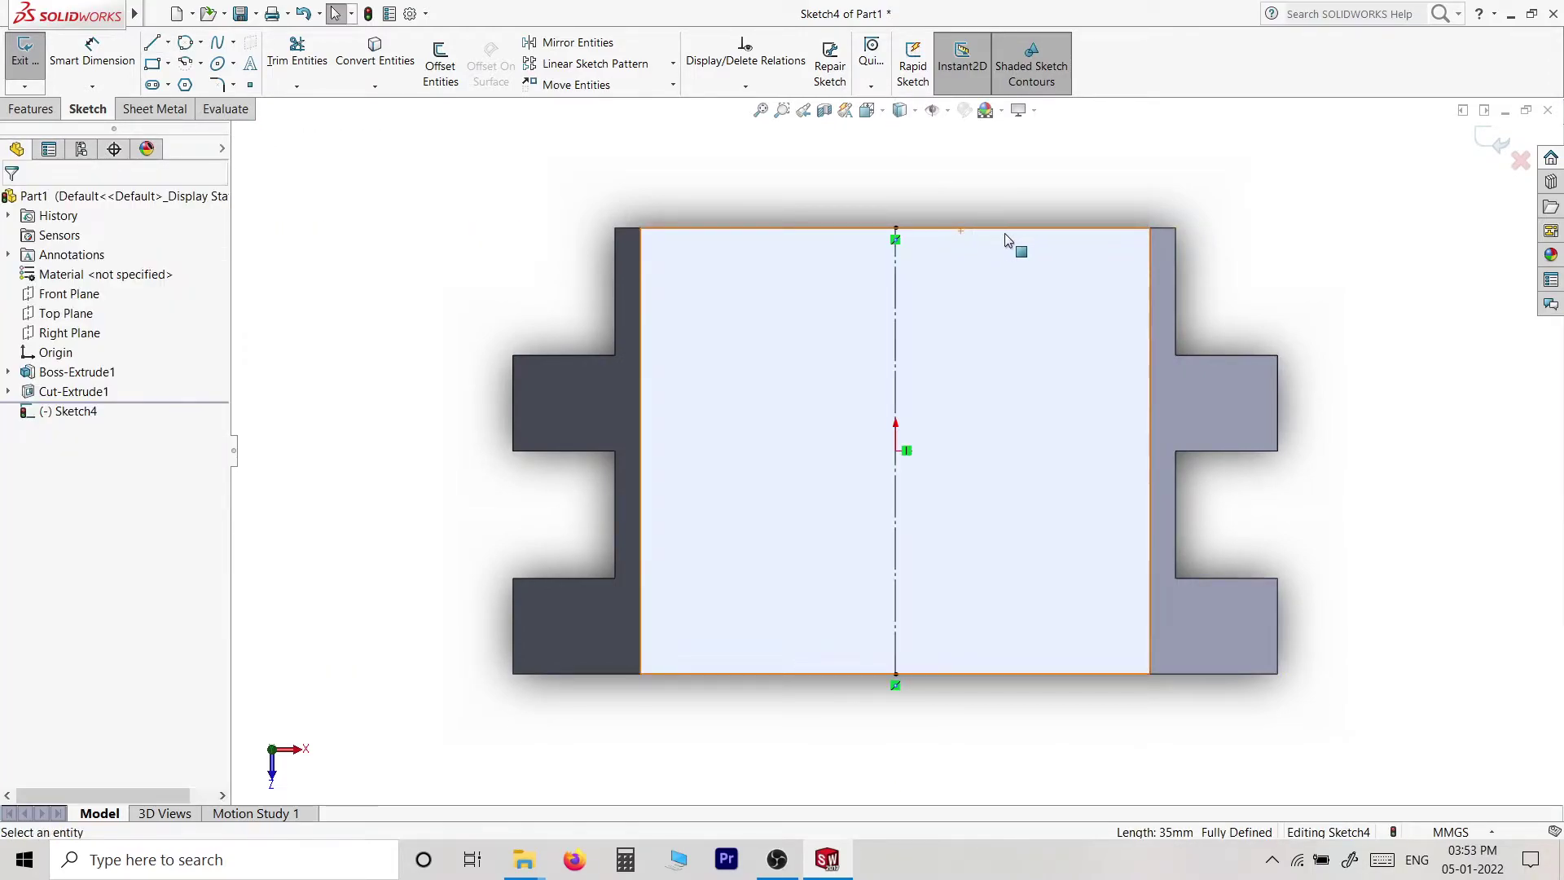
- Draw a rectangle on the face's top edge, symmetric about the centreline
key("f")
key("r")
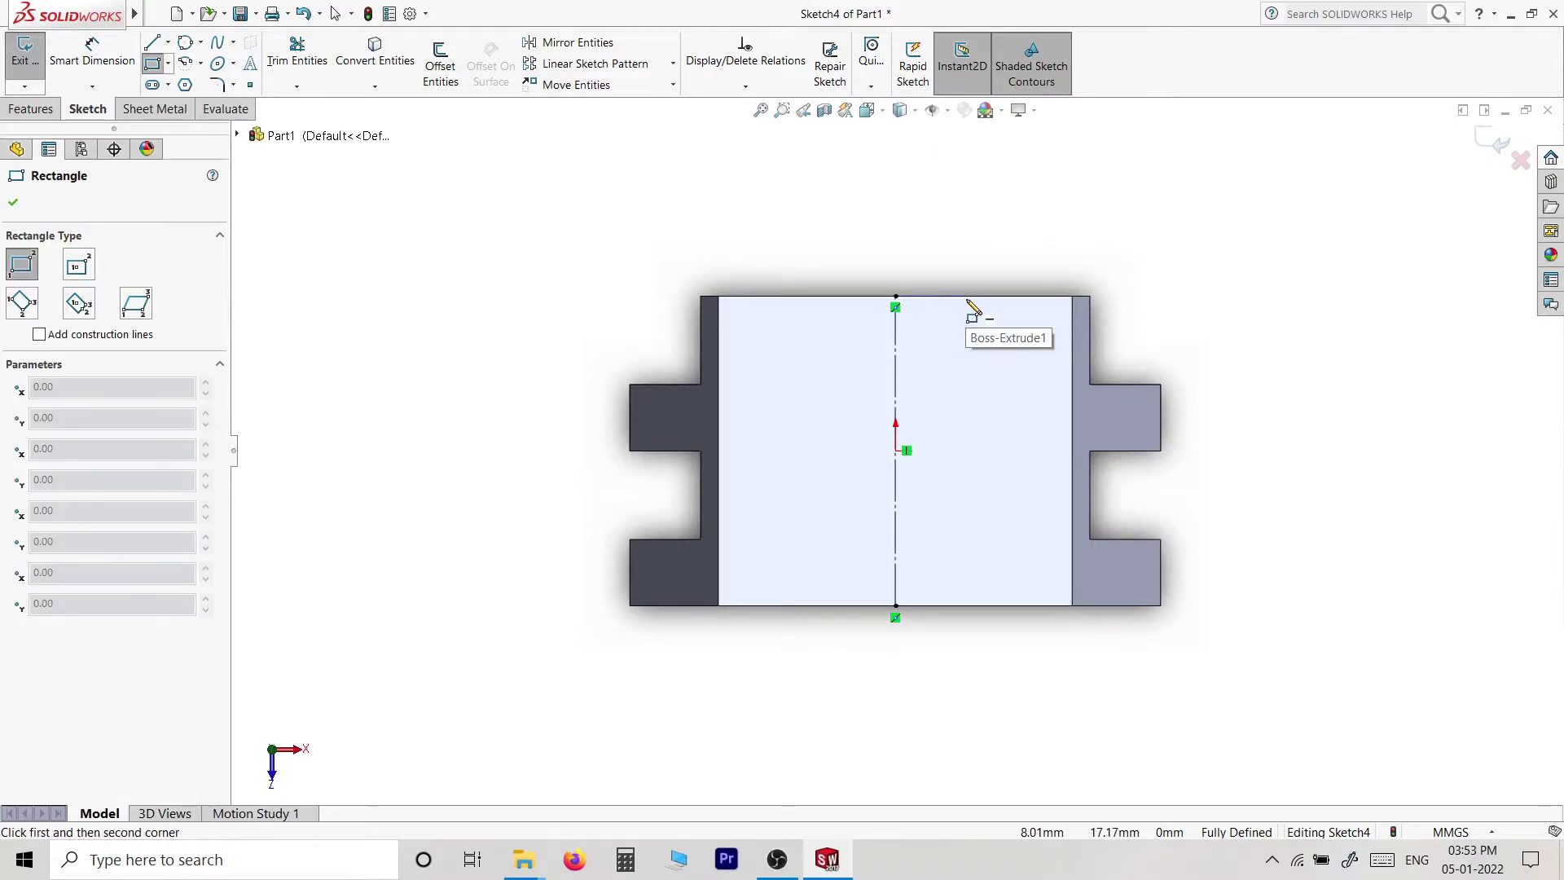
left_click(964, 295)
left_click(814, 339)
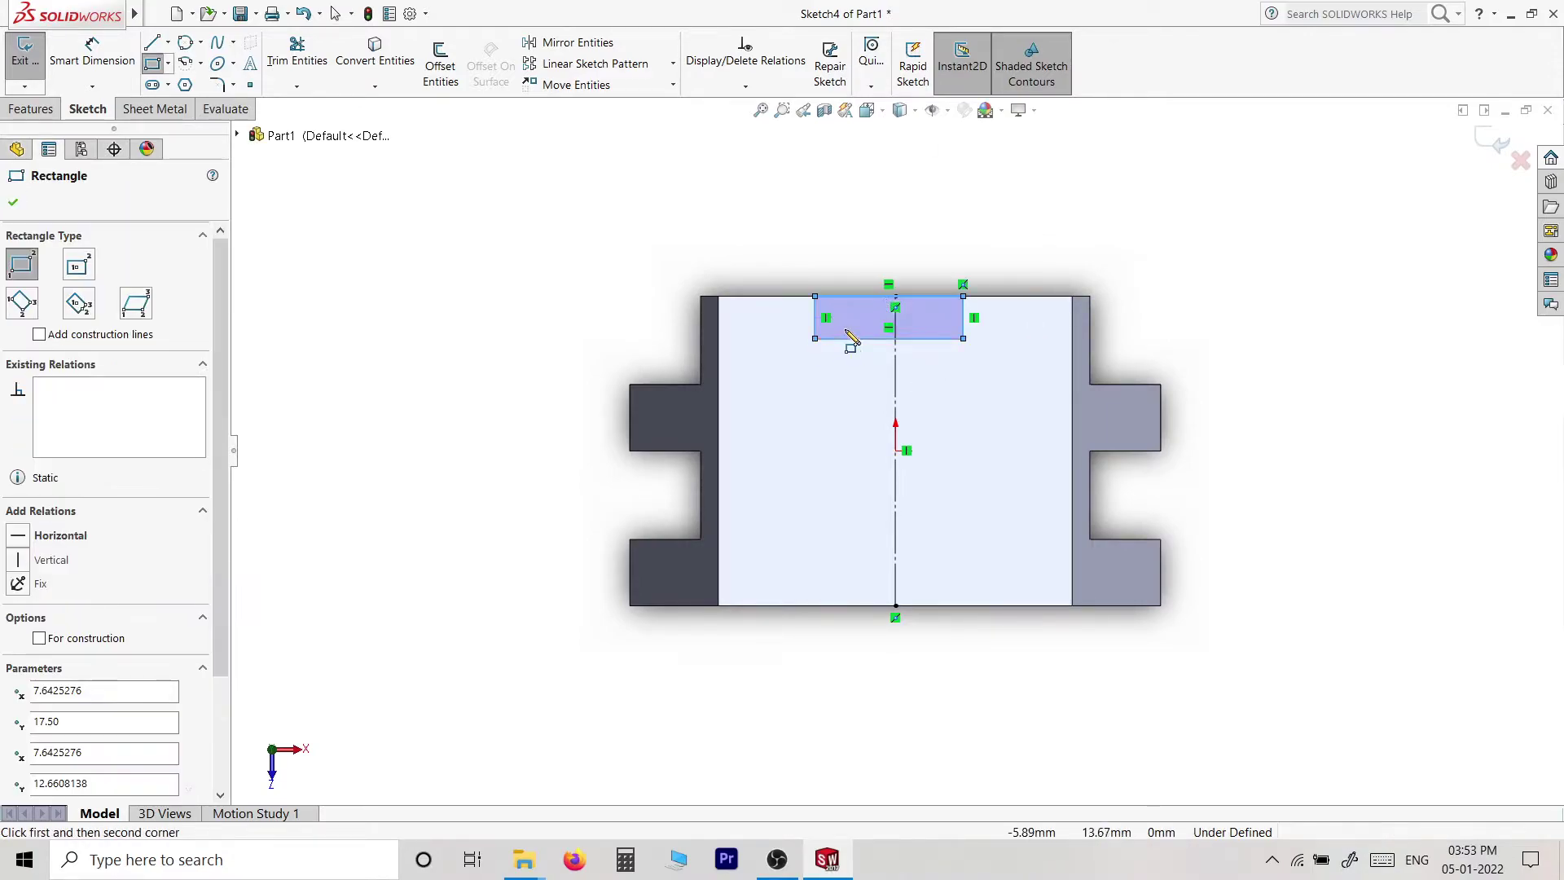
scroll(936, 268, "down", 3)
key("Escape")
scroll(1038, 346, "up", 2)
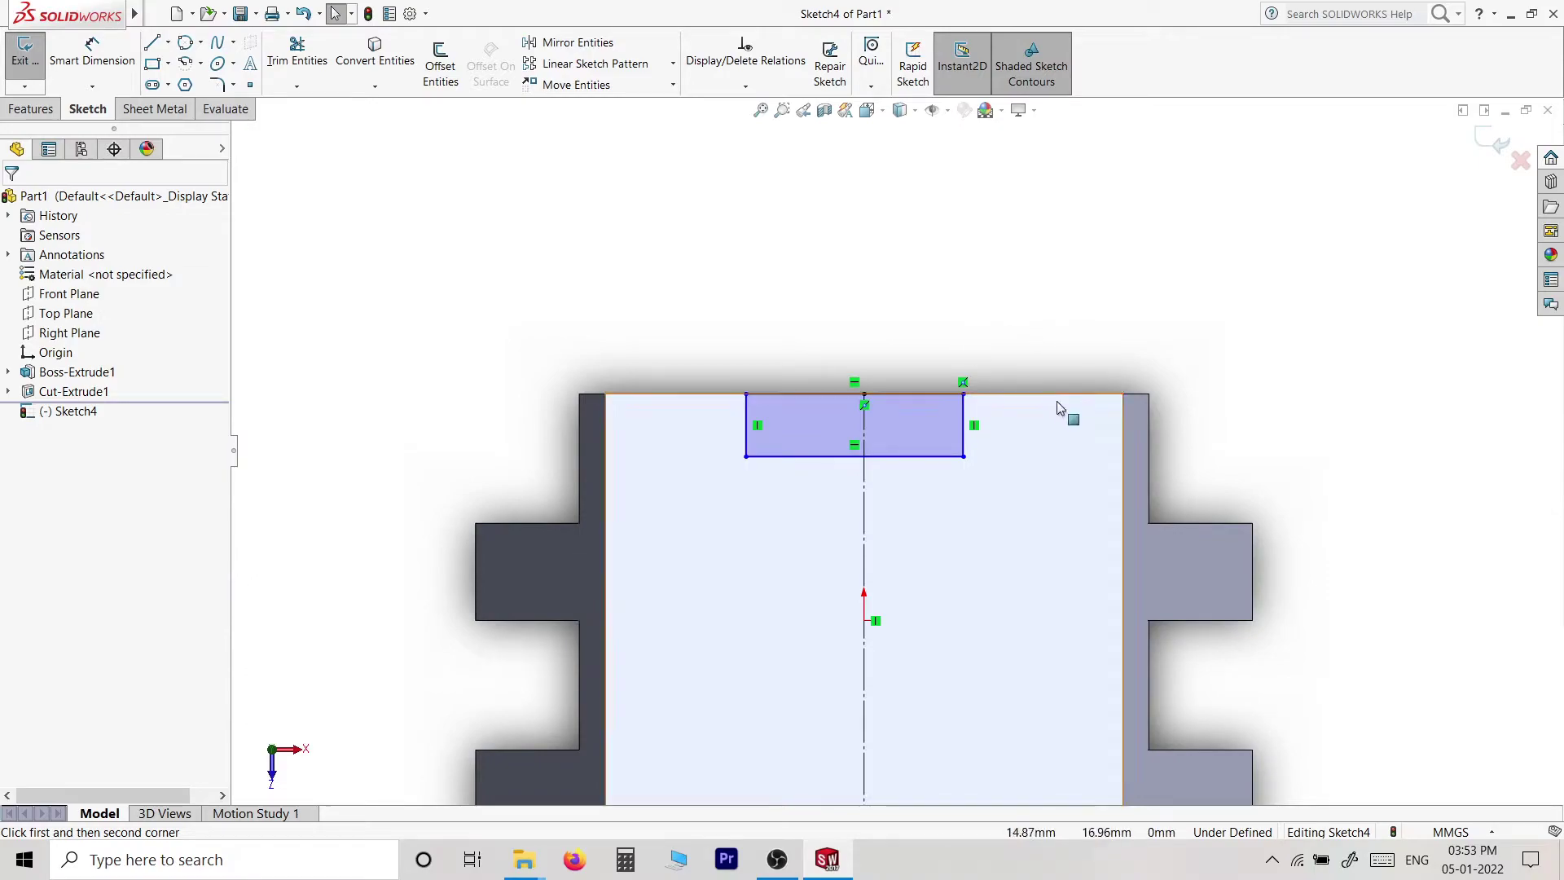
left_click(642, 426, "ctrl")
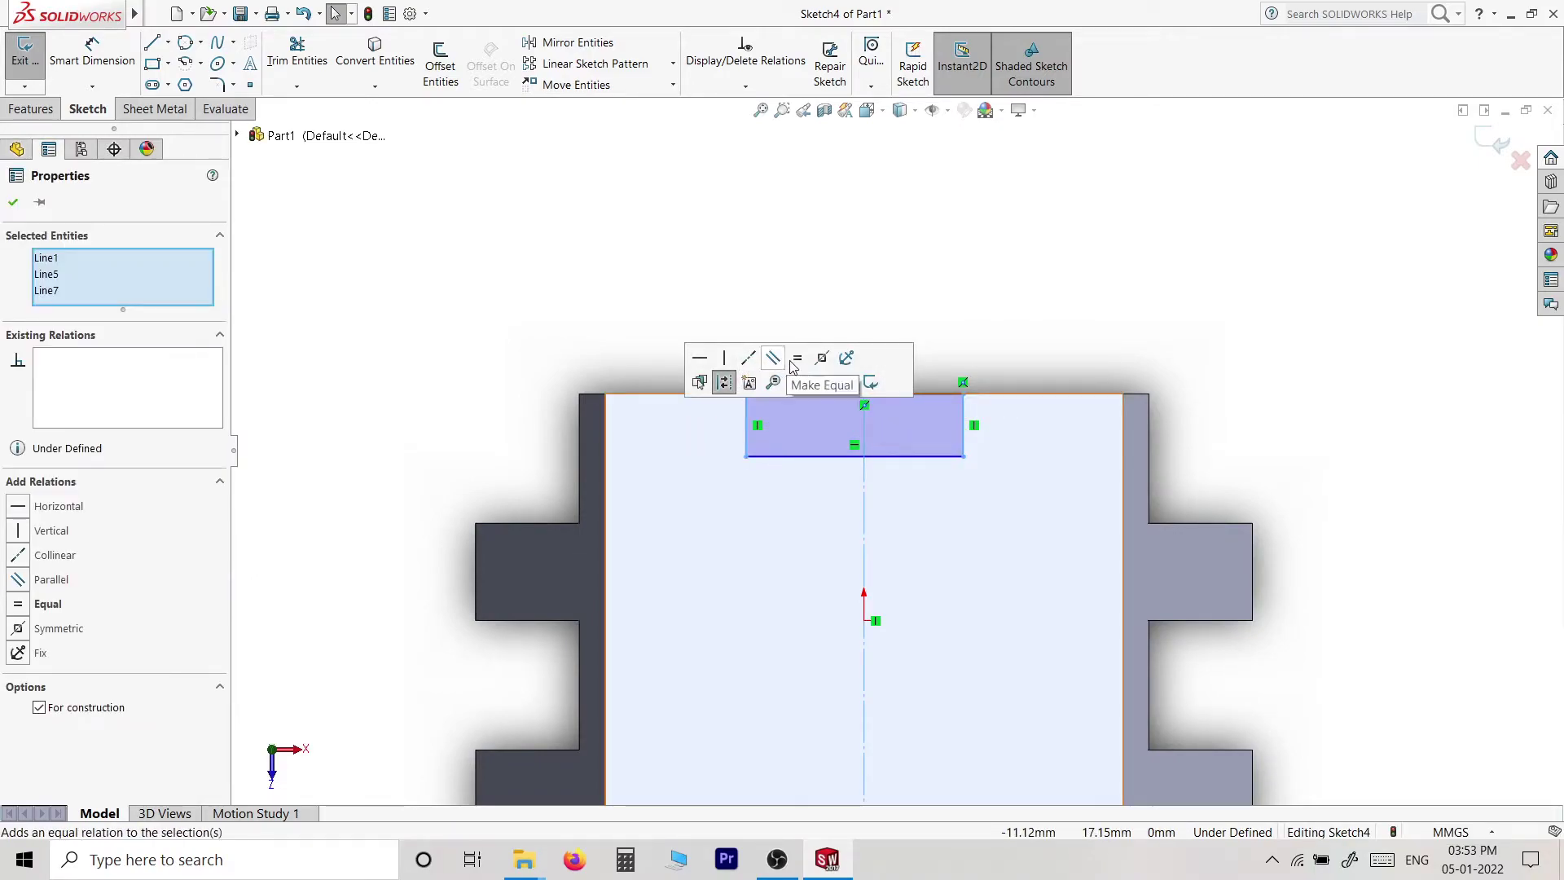
left_click(837, 359)
- Dimension the rectangle 15 mm wide and 10 mm tall
key("d")
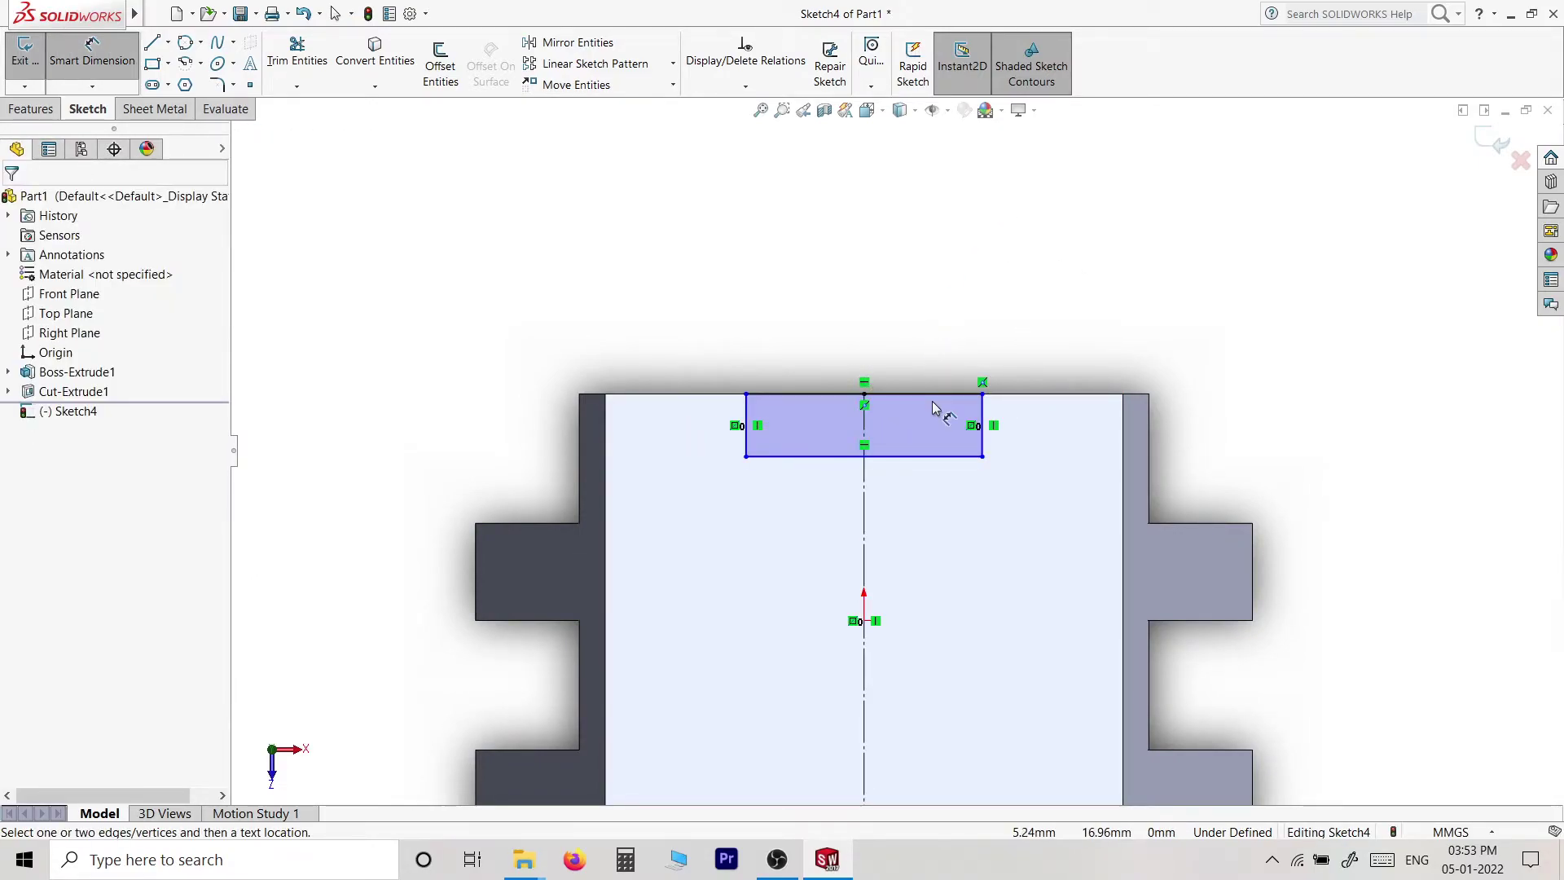
left_click(933, 399)
left_click(912, 333)
type("1")
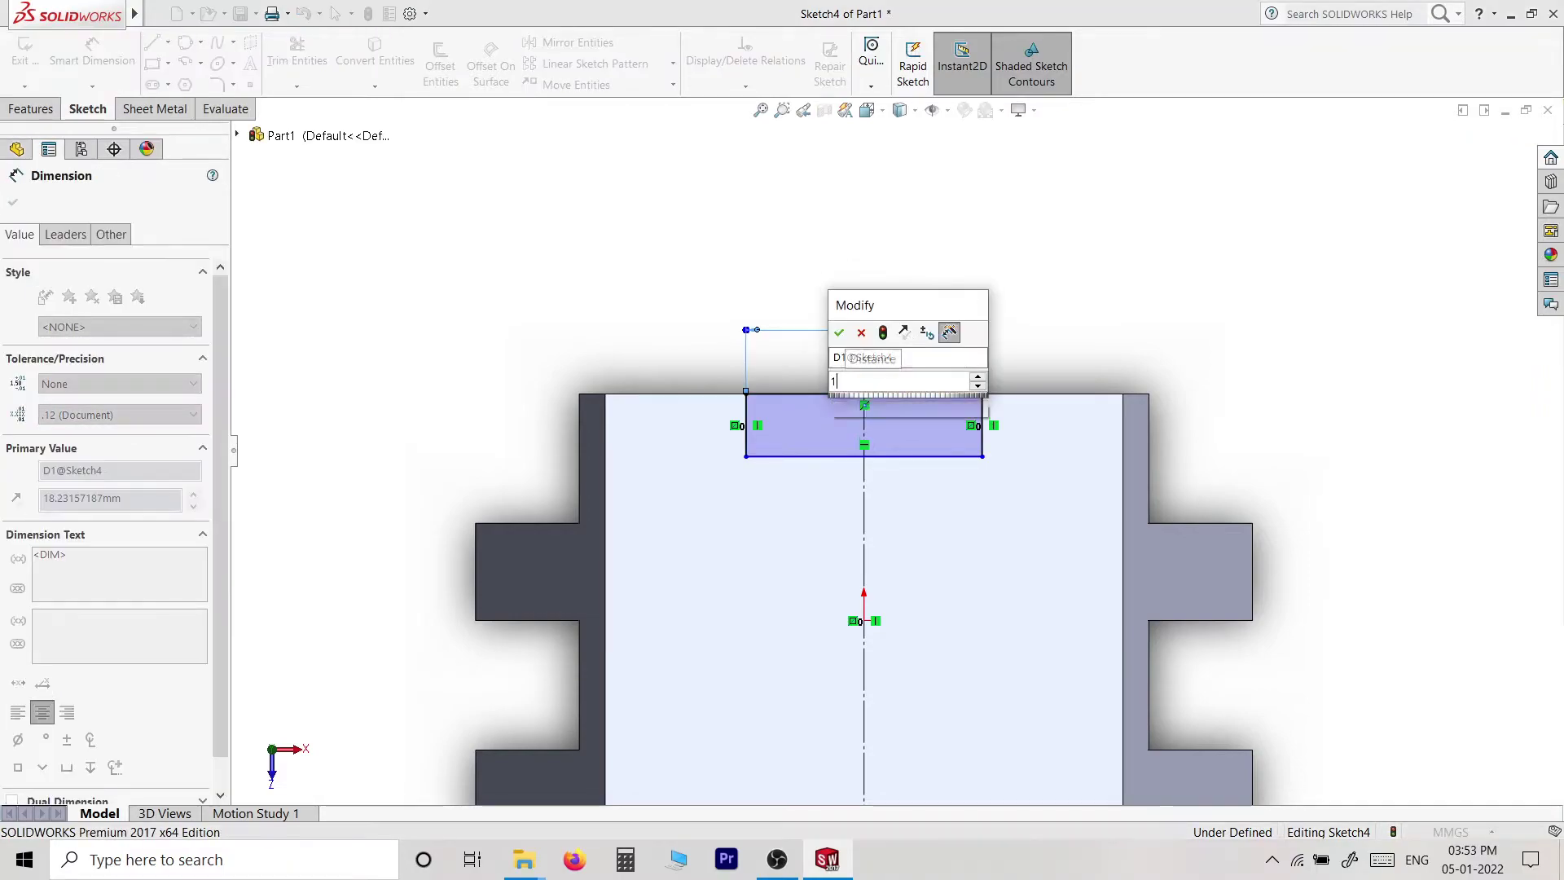
key("Return")
left_click(963, 425)
left_click(1018, 427)
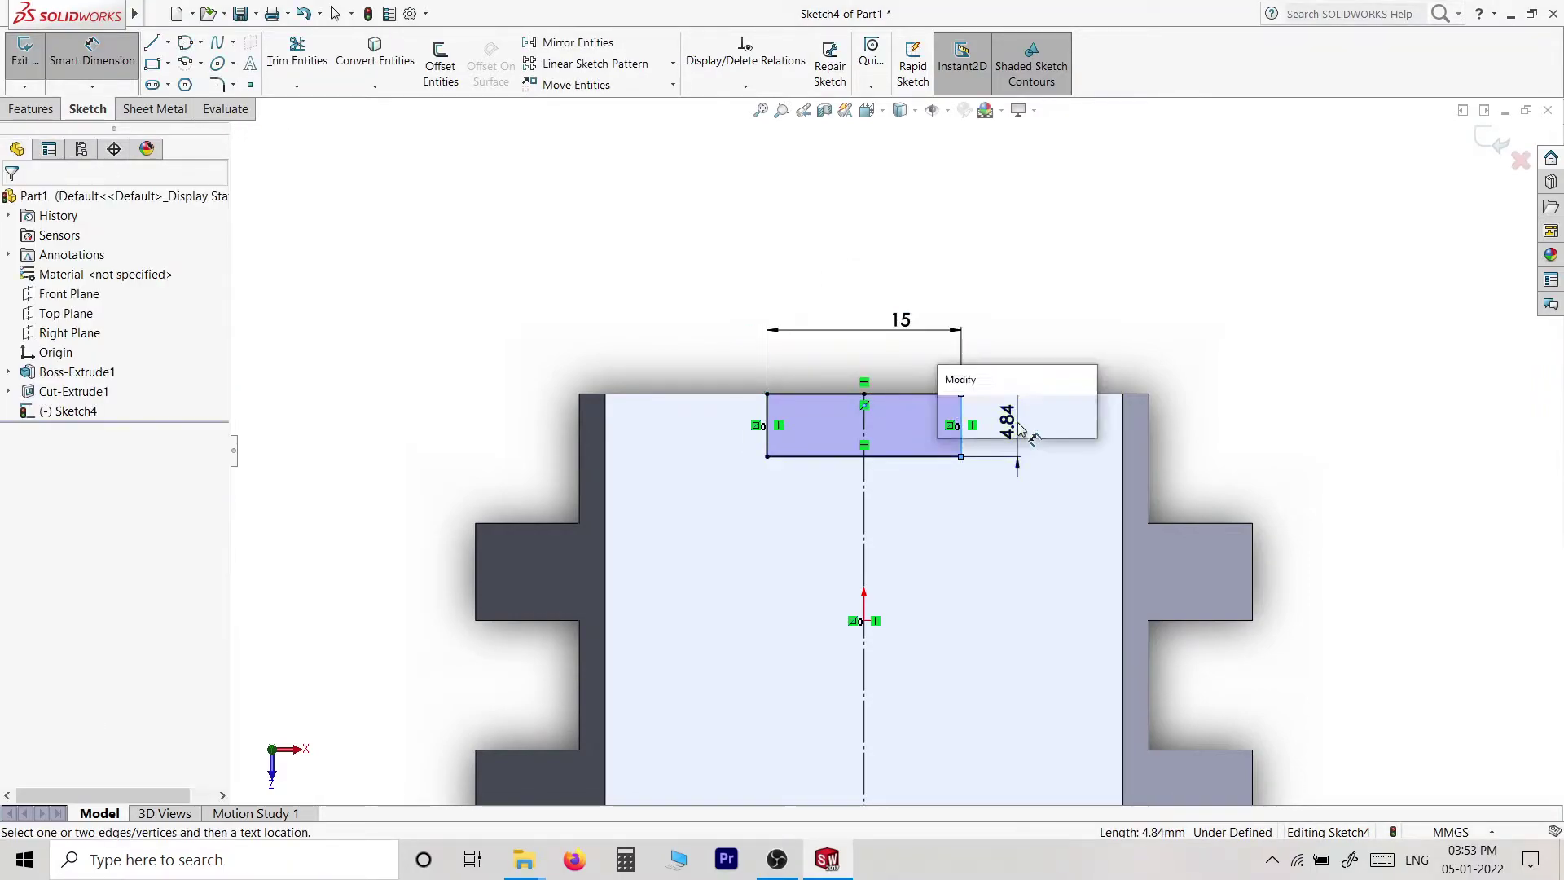
type("10")
key("Return")
scroll(1076, 680, "up", 5)
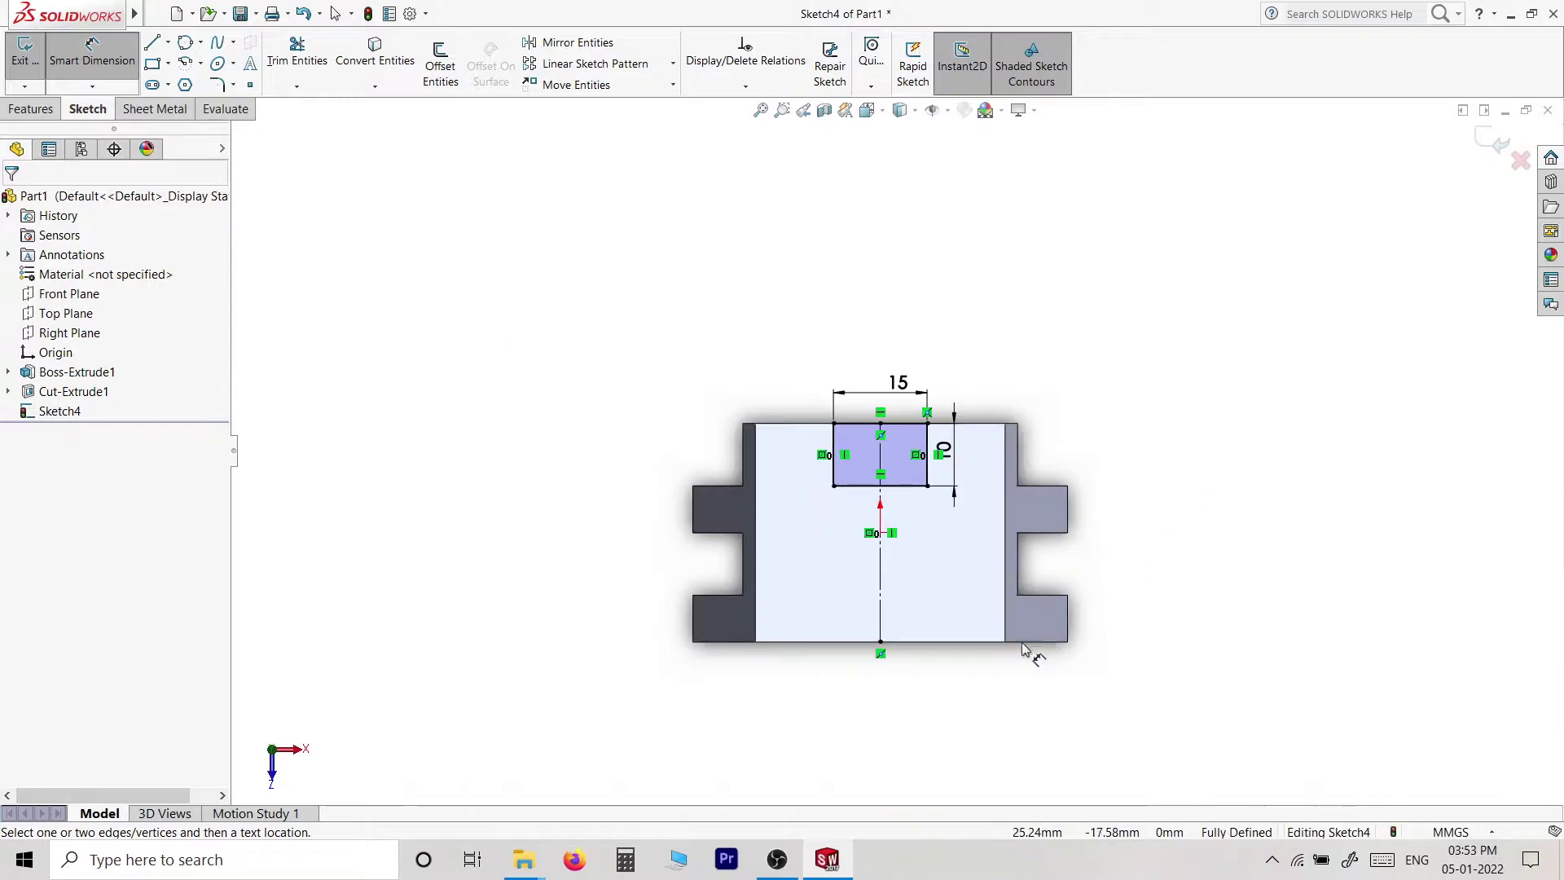
scroll(727, 660, "down", 5)
right_click_drag(918, 664, 918, 729)
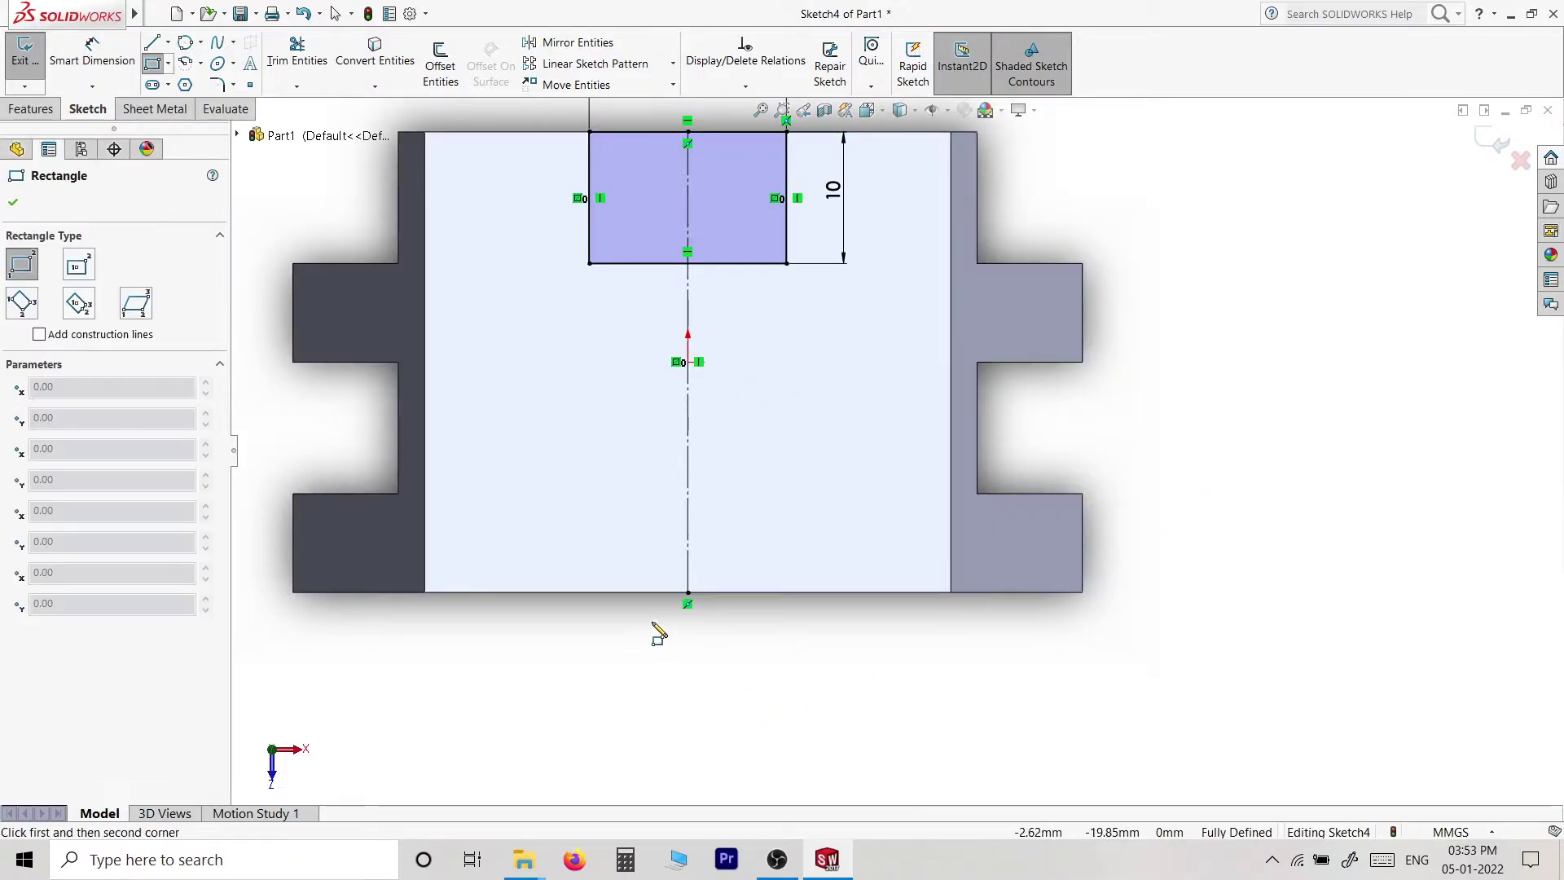
- Draw a rectangle on the bottom edge and make it symmetric about the centreline
left_click(602, 592)
left_click(786, 528)
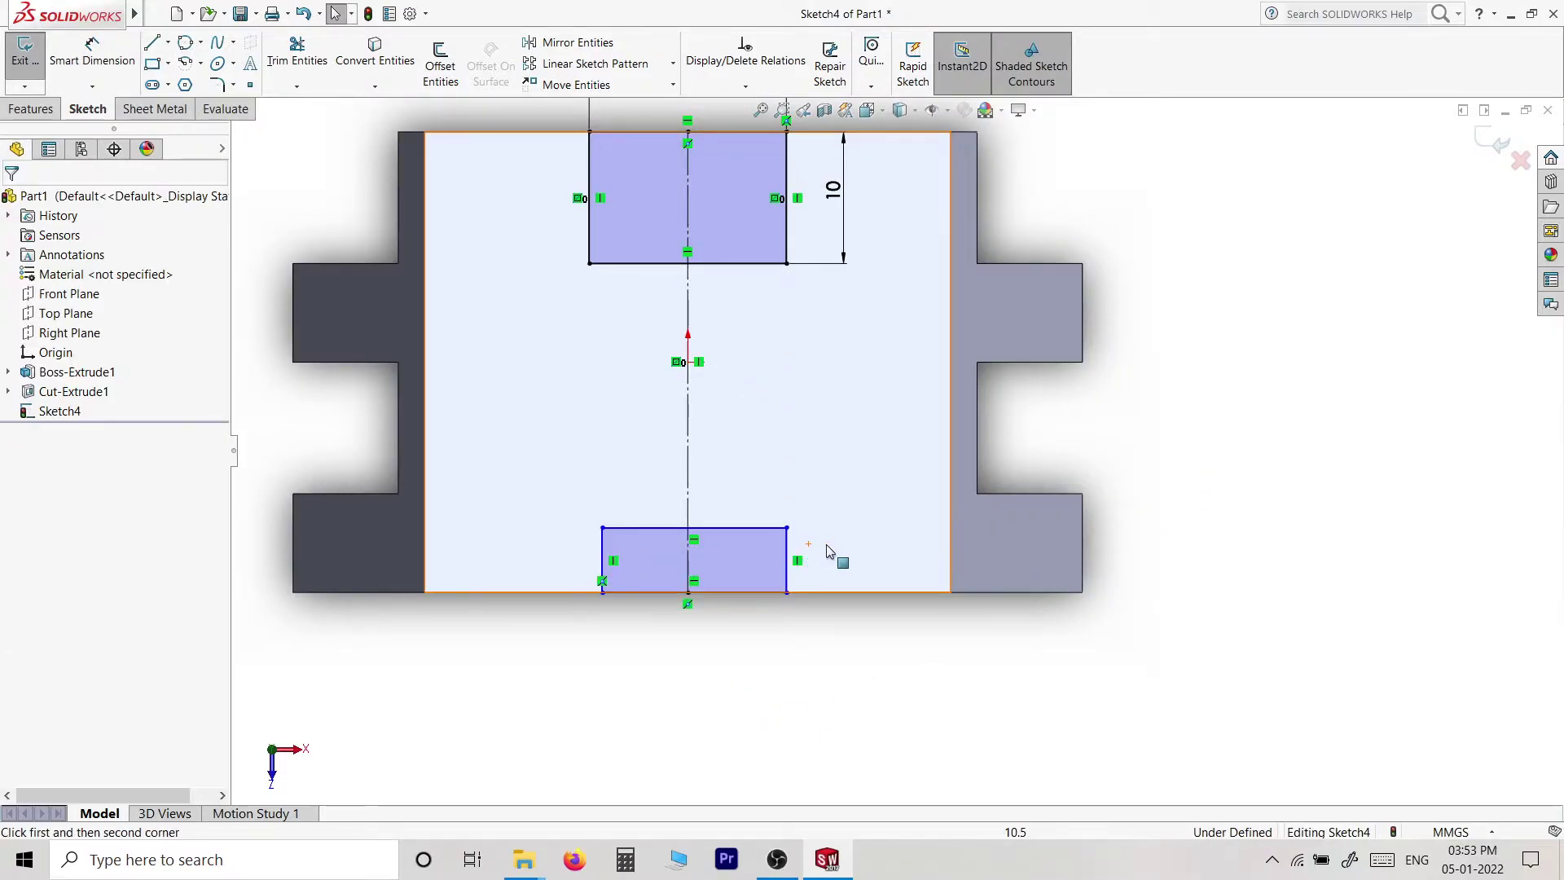
key("Escape")
left_click_drag(859, 557, 518, 562)
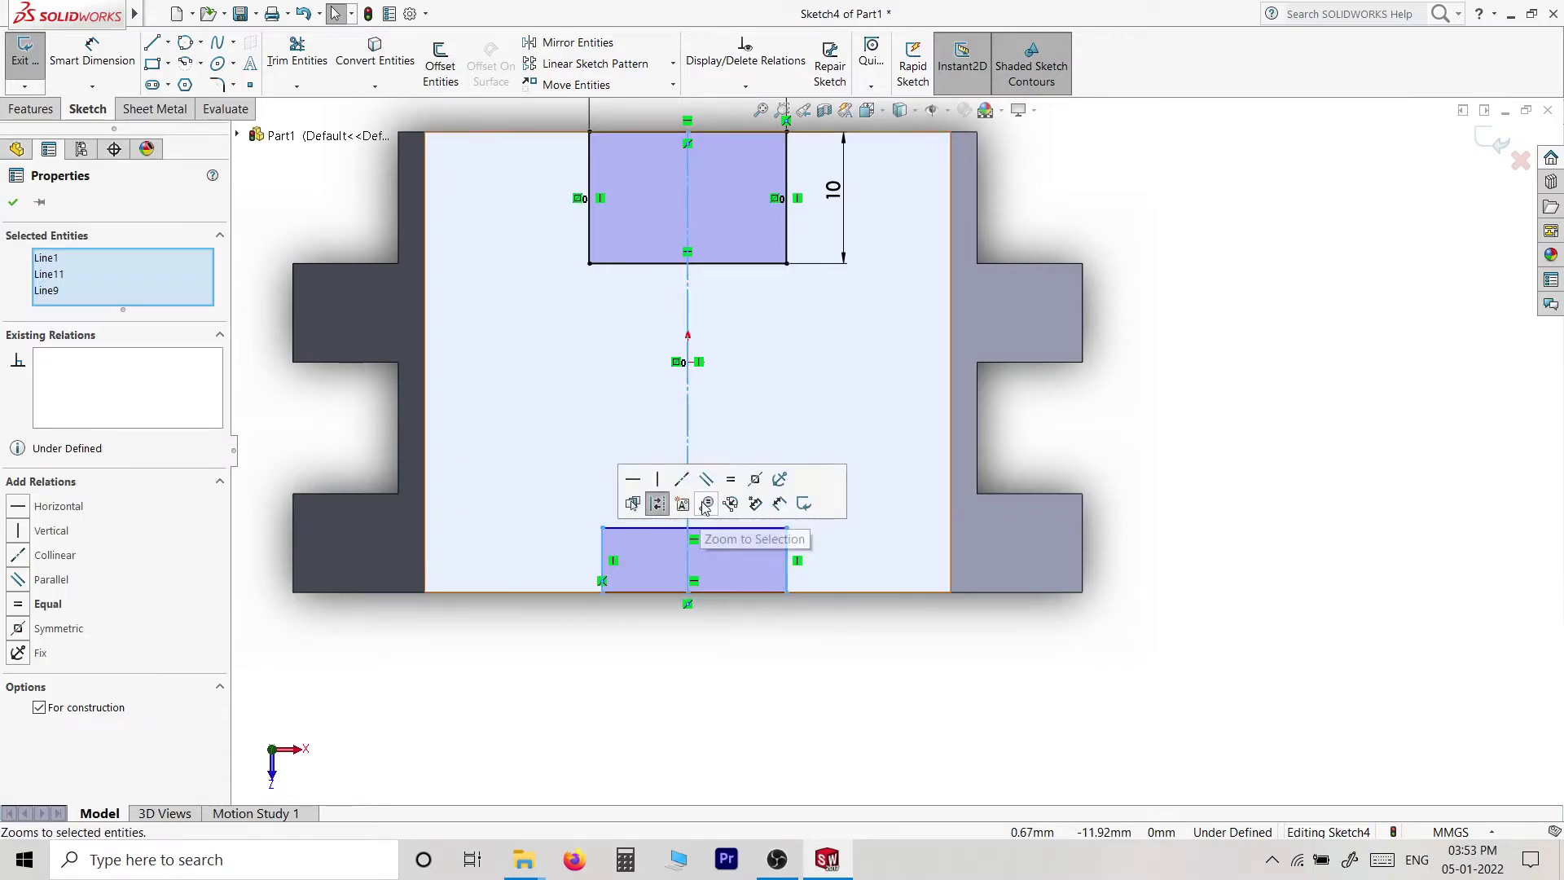
left_click(755, 481)
left_click(754, 670)
- Dimension the bottom rectangle 10 mm wide by 5 mm high and close Sketch4
right_click_drag(754, 670, 736, 559)
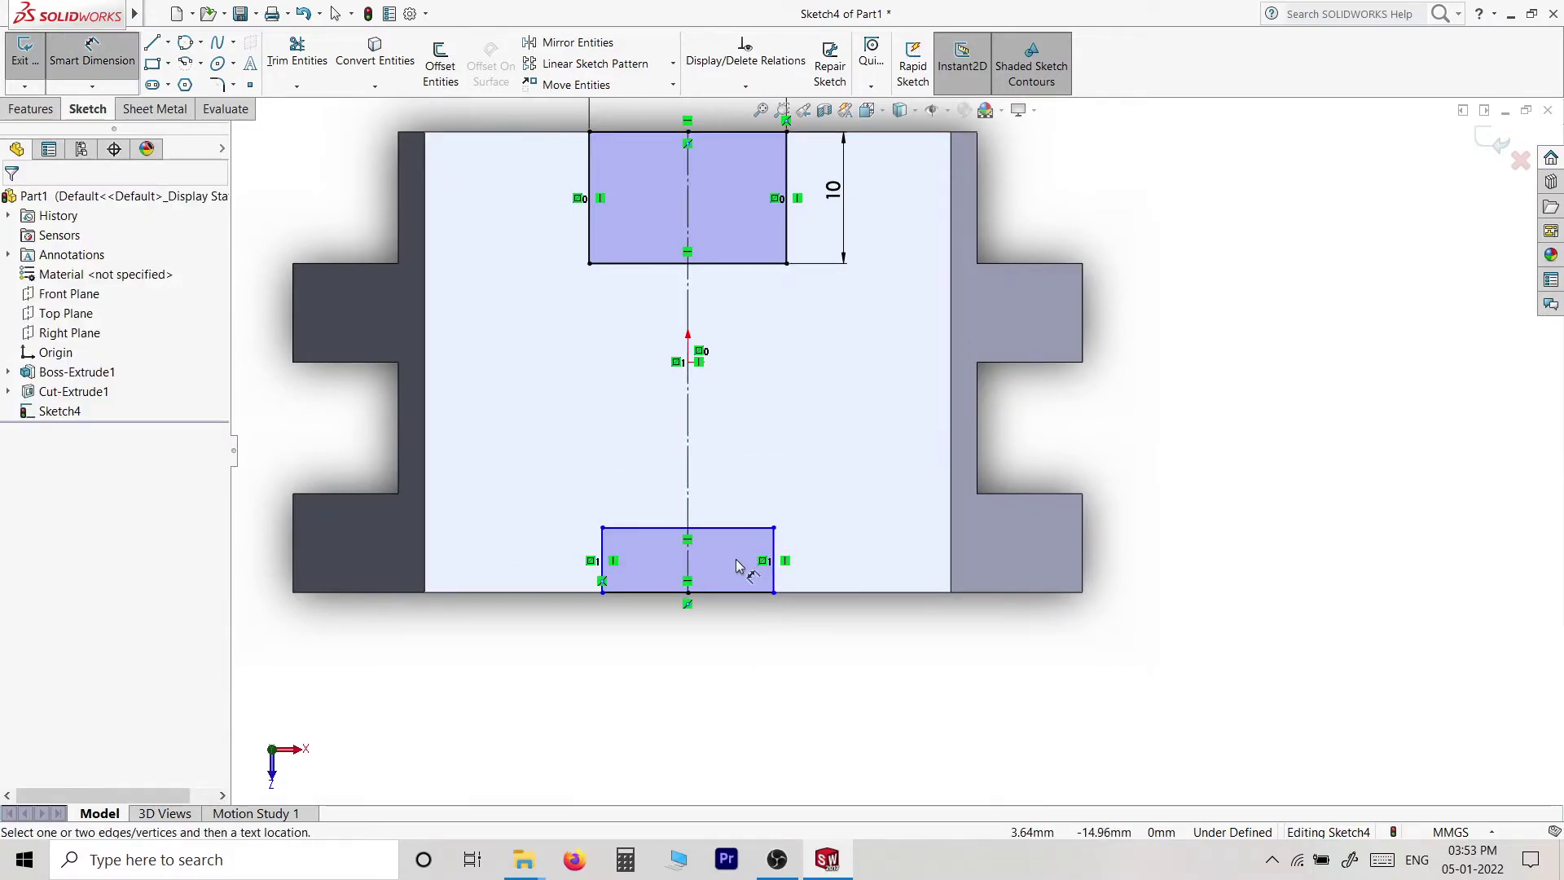
left_click(733, 597)
left_click(725, 655)
type("1")
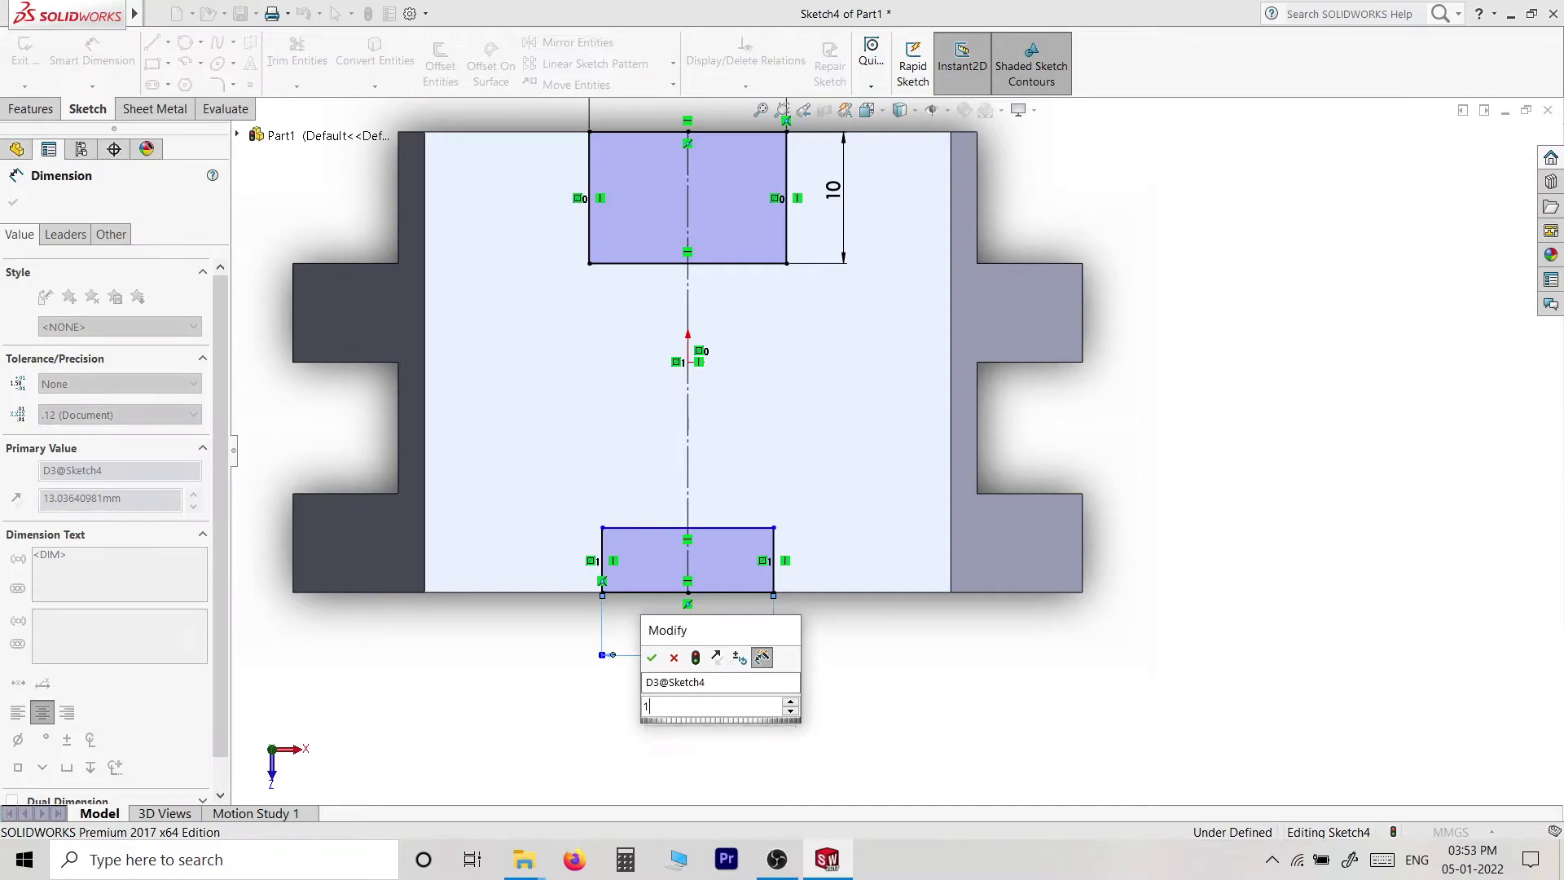
key("Return")
left_click(755, 551)
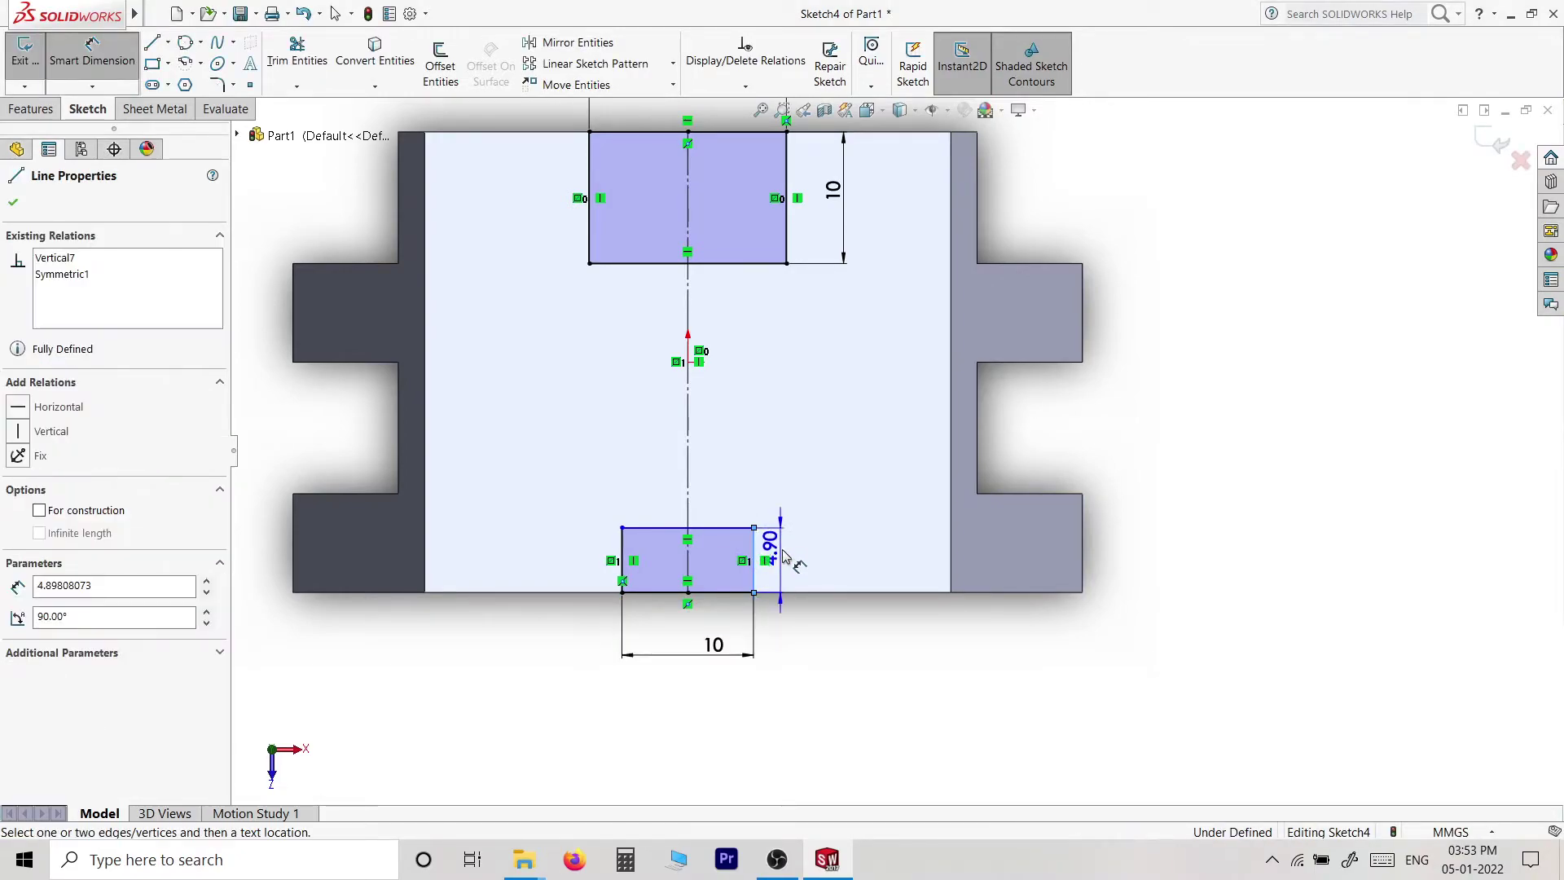
left_click(809, 558)
type("5")
key("Return")
scroll(934, 510, "up", 2)
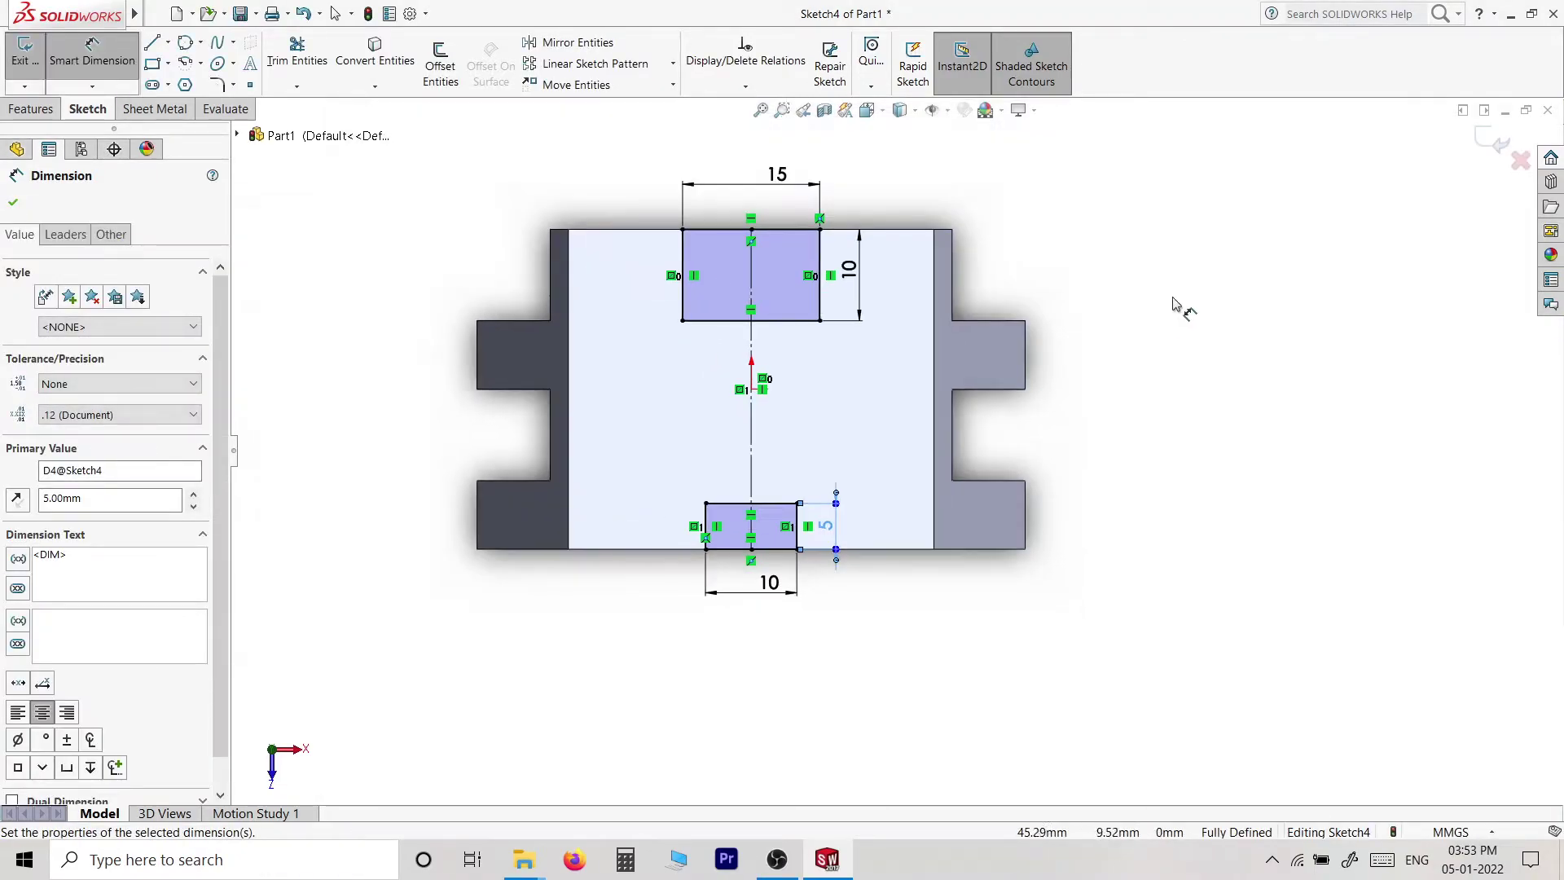
key("Escape")
left_click(1497, 138)
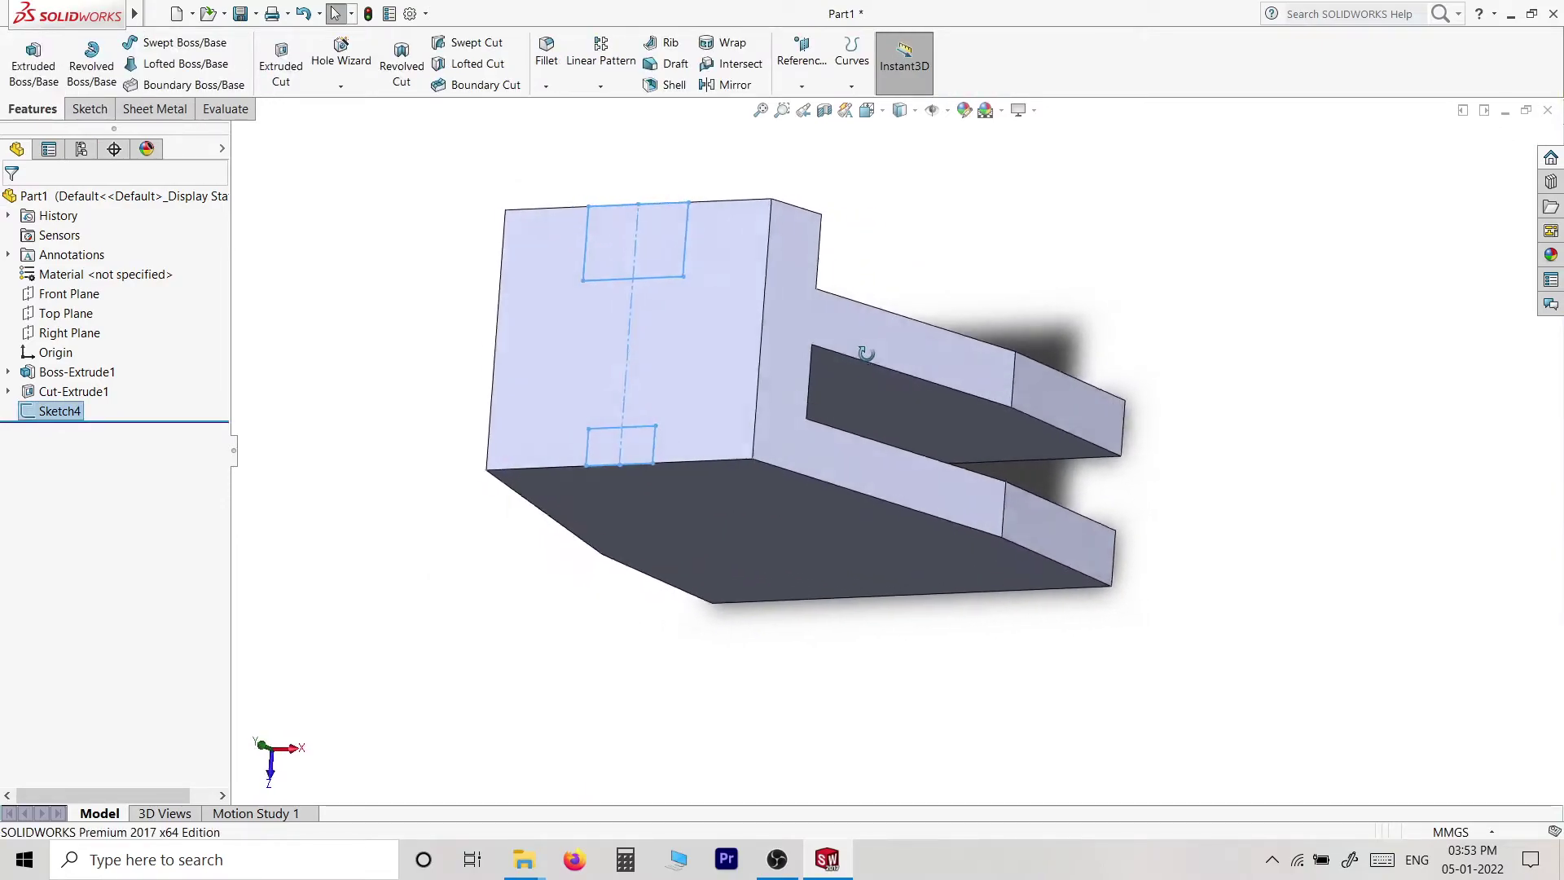
- Cut Sketch4's two rectangles Through All as Cut-Extrude2, notching both ends of the block
left_click(279, 64)
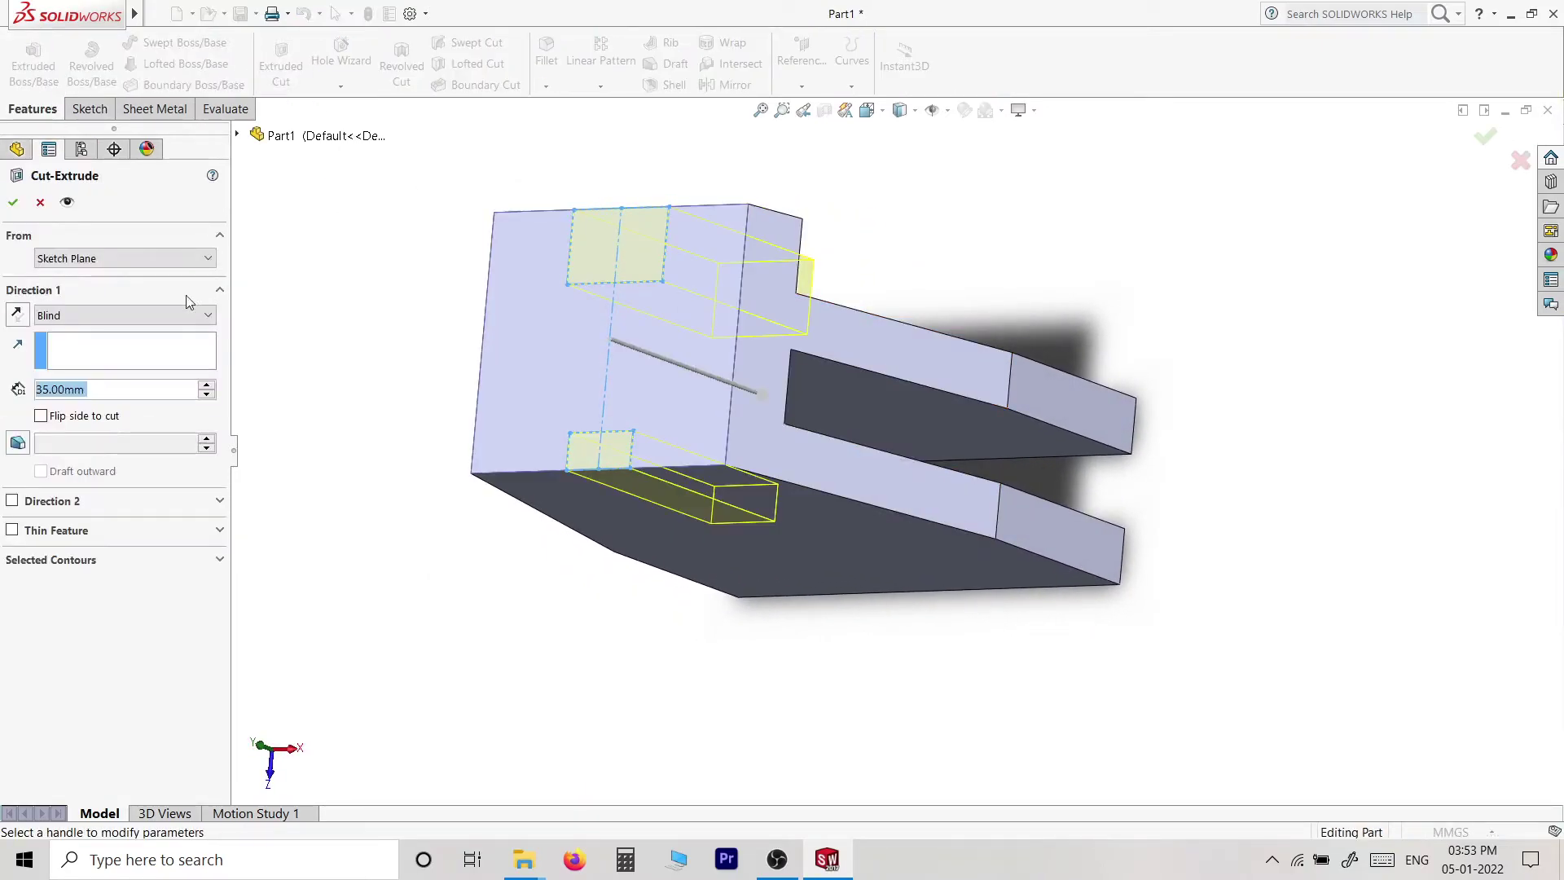
left_click(128, 315)
left_click(115, 348)
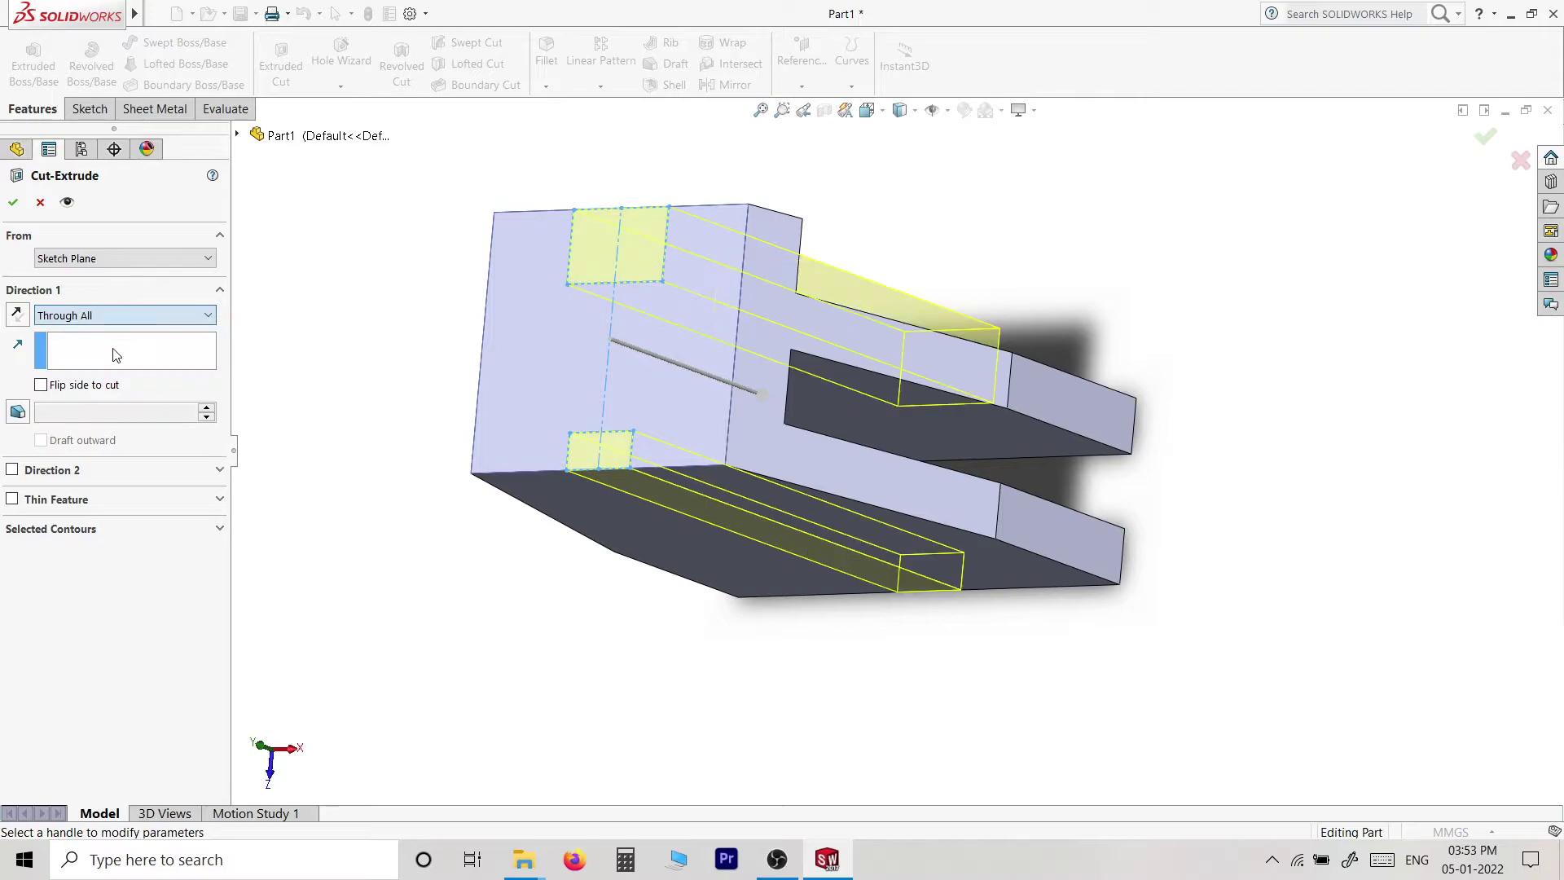
left_click(13, 205)
mouse_move(660, 321)
middle_mouse_down()
mouse_move(759, 625)
mouse_move(942, 450)
mouse_move(1040, 481)
mouse_move(915, 419)
mouse_move(1001, 315)
mouse_move(857, 398)
middle_mouse_up()
- Start a sketch on the tapered face and draw a circle on the middle line
left_click(858, 398)
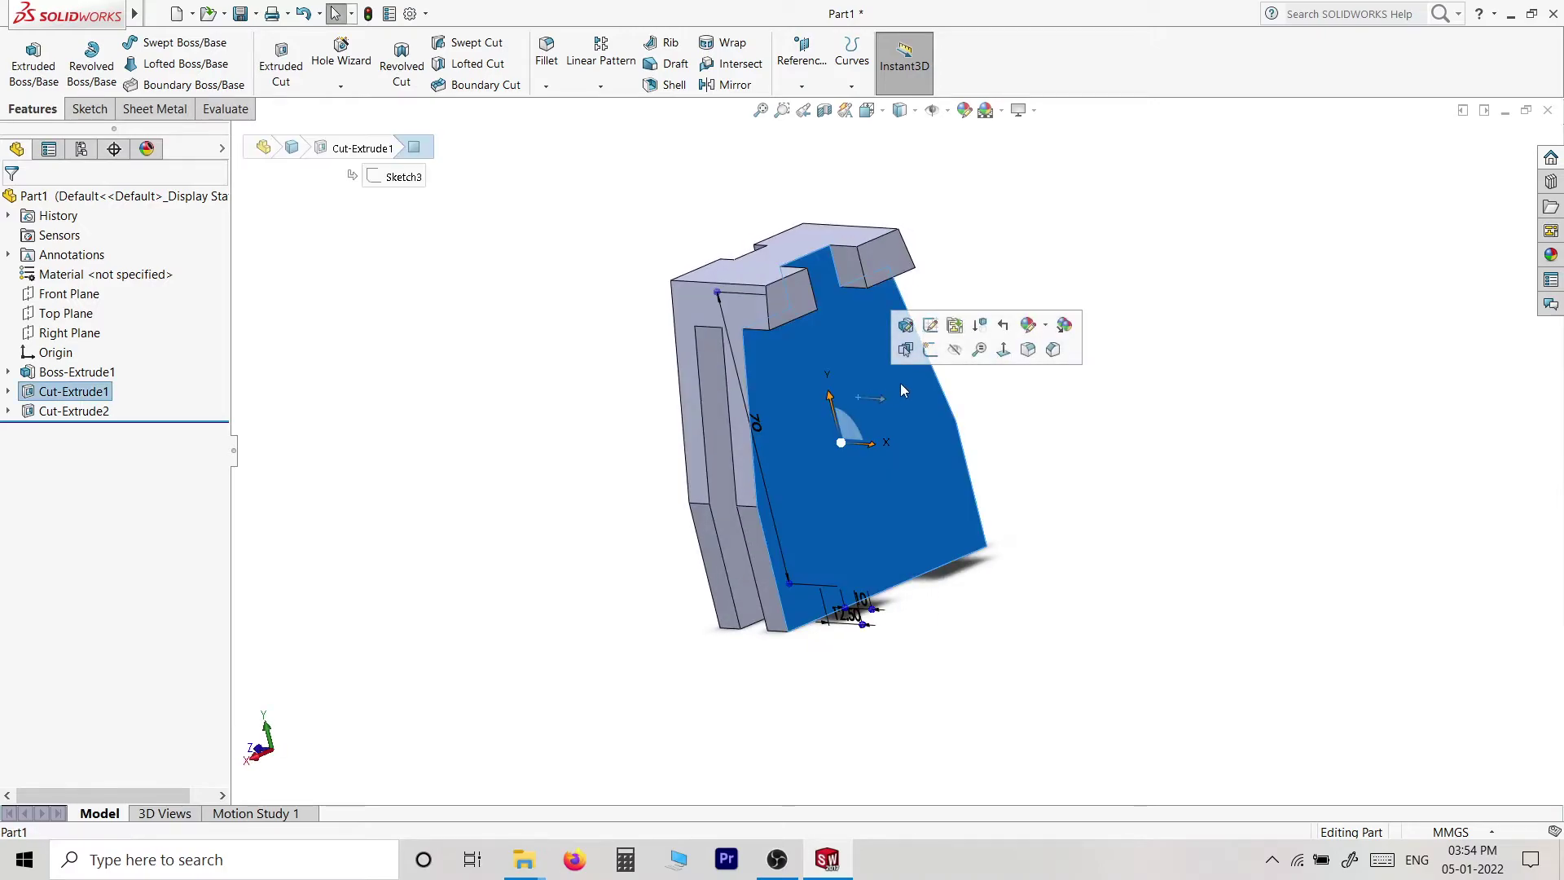
left_click(929, 350)
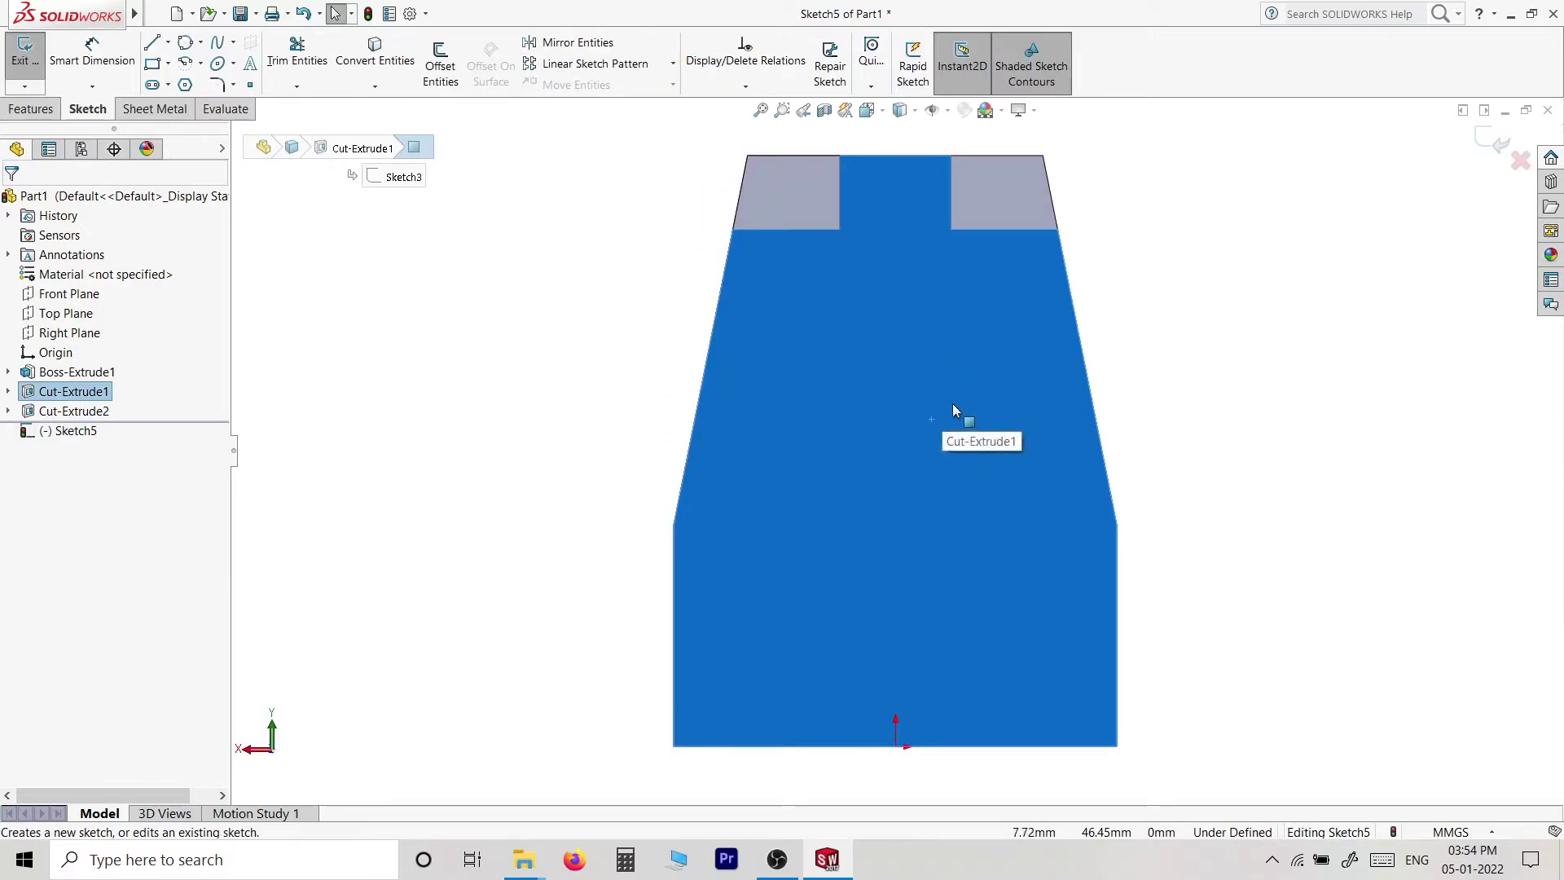
left_click(1244, 456)
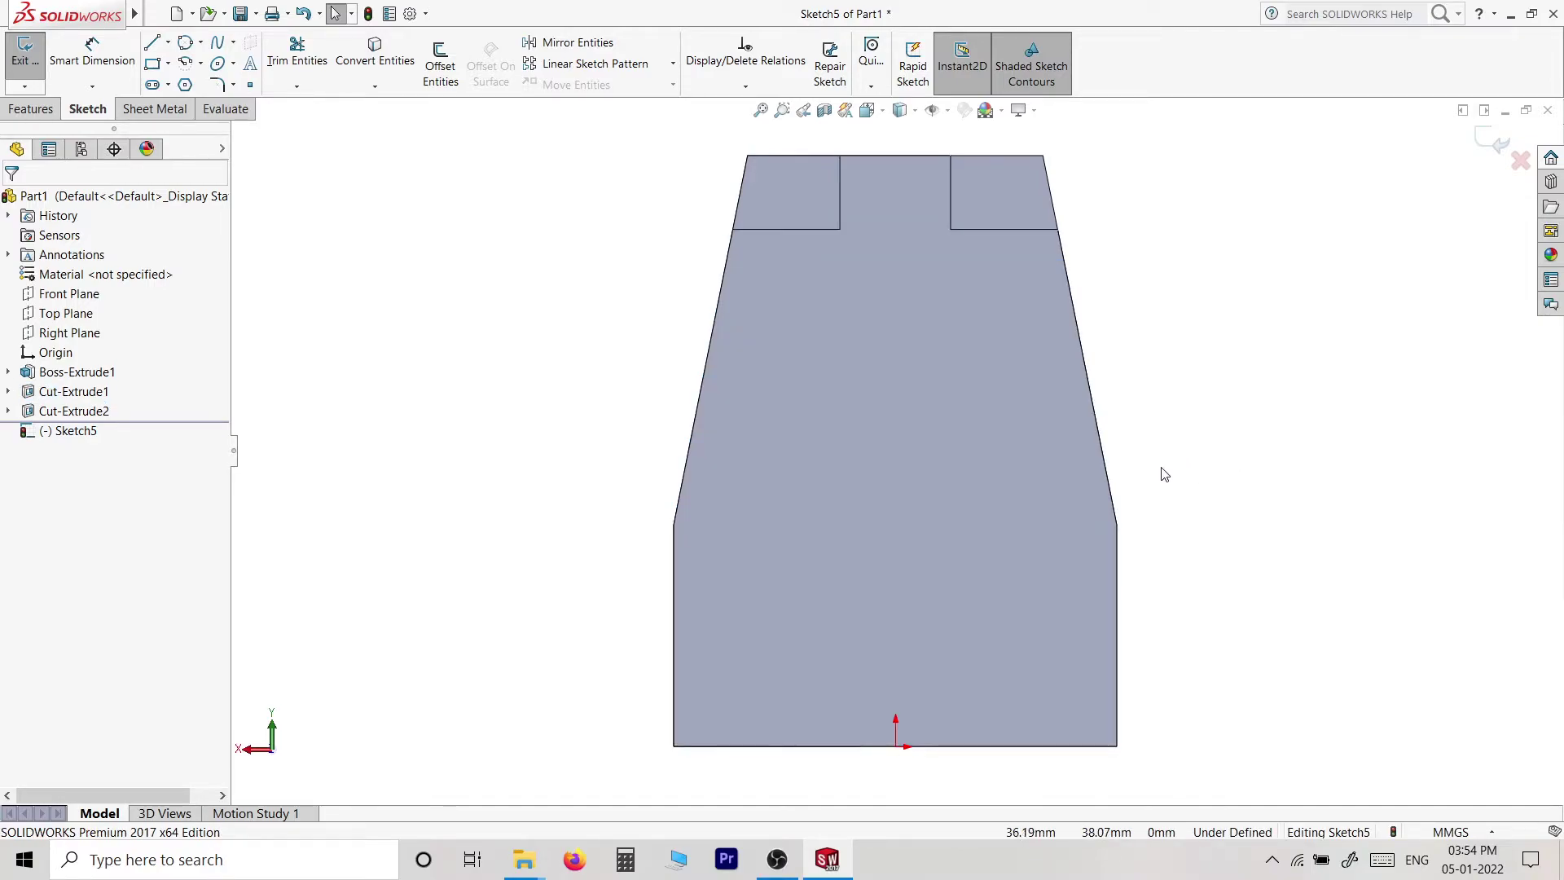
key("c")
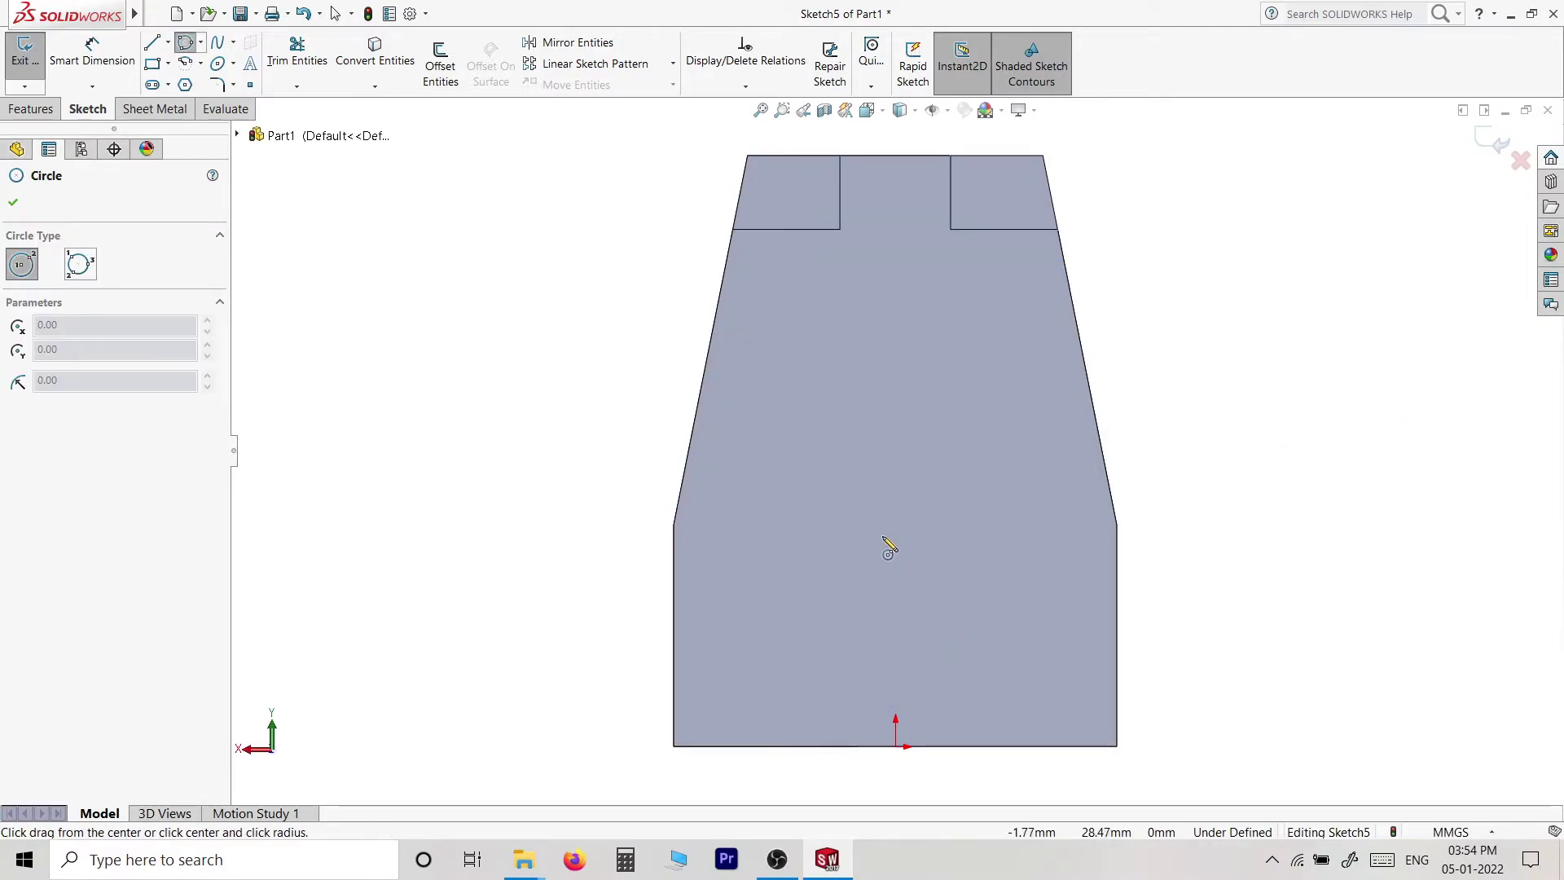
left_click(895, 525)
left_click(972, 540)
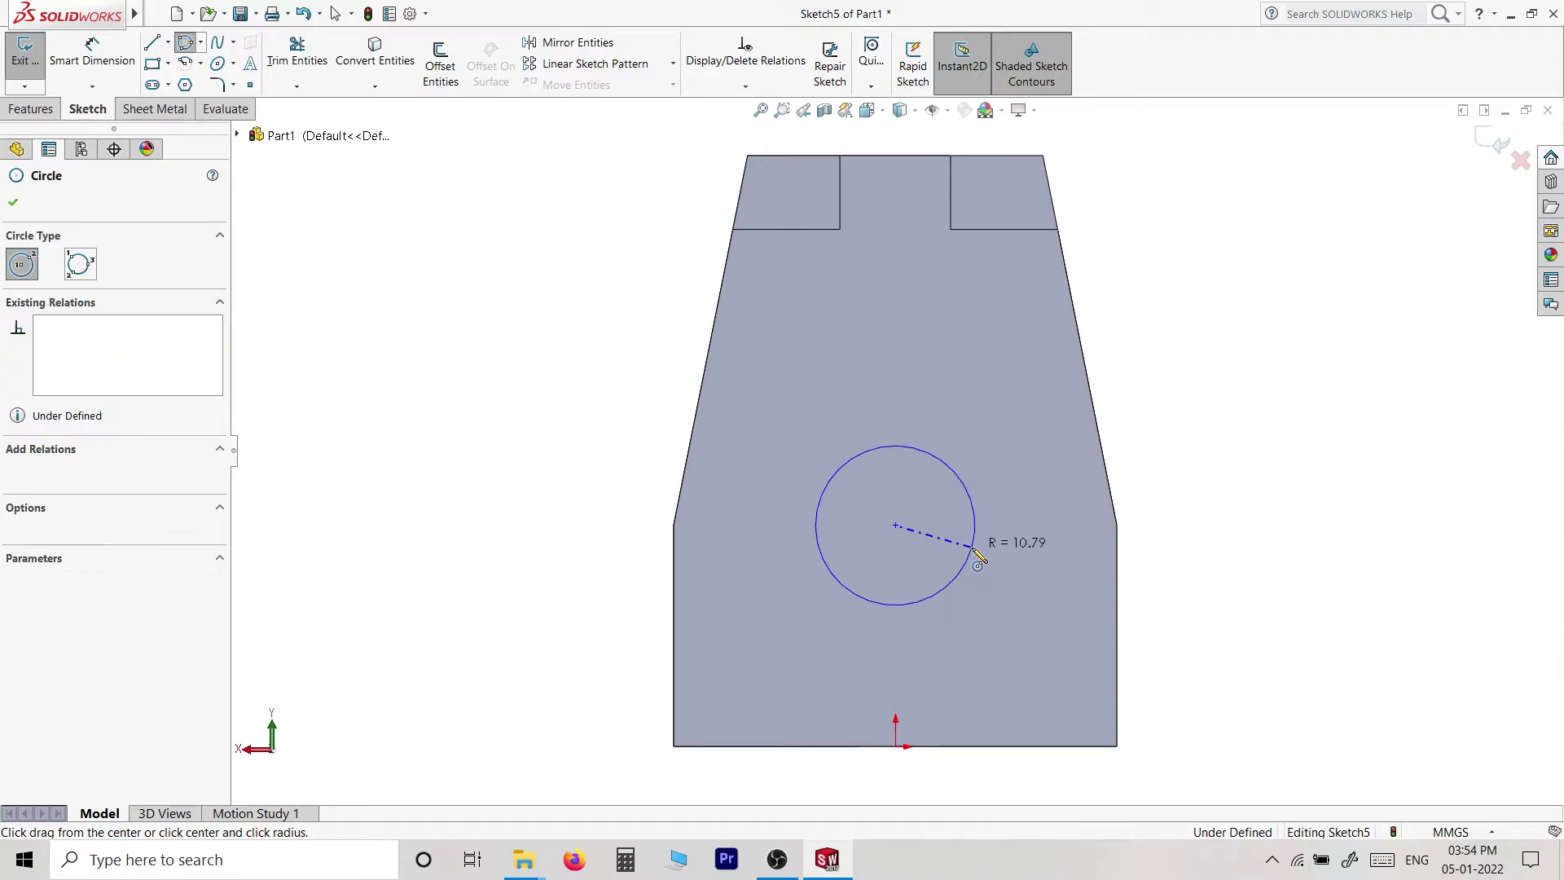
- Place the circle centre 35 mm above the bottom edge, vertically aligned with the origin
right_click_drag(1219, 607, 1158, 355)
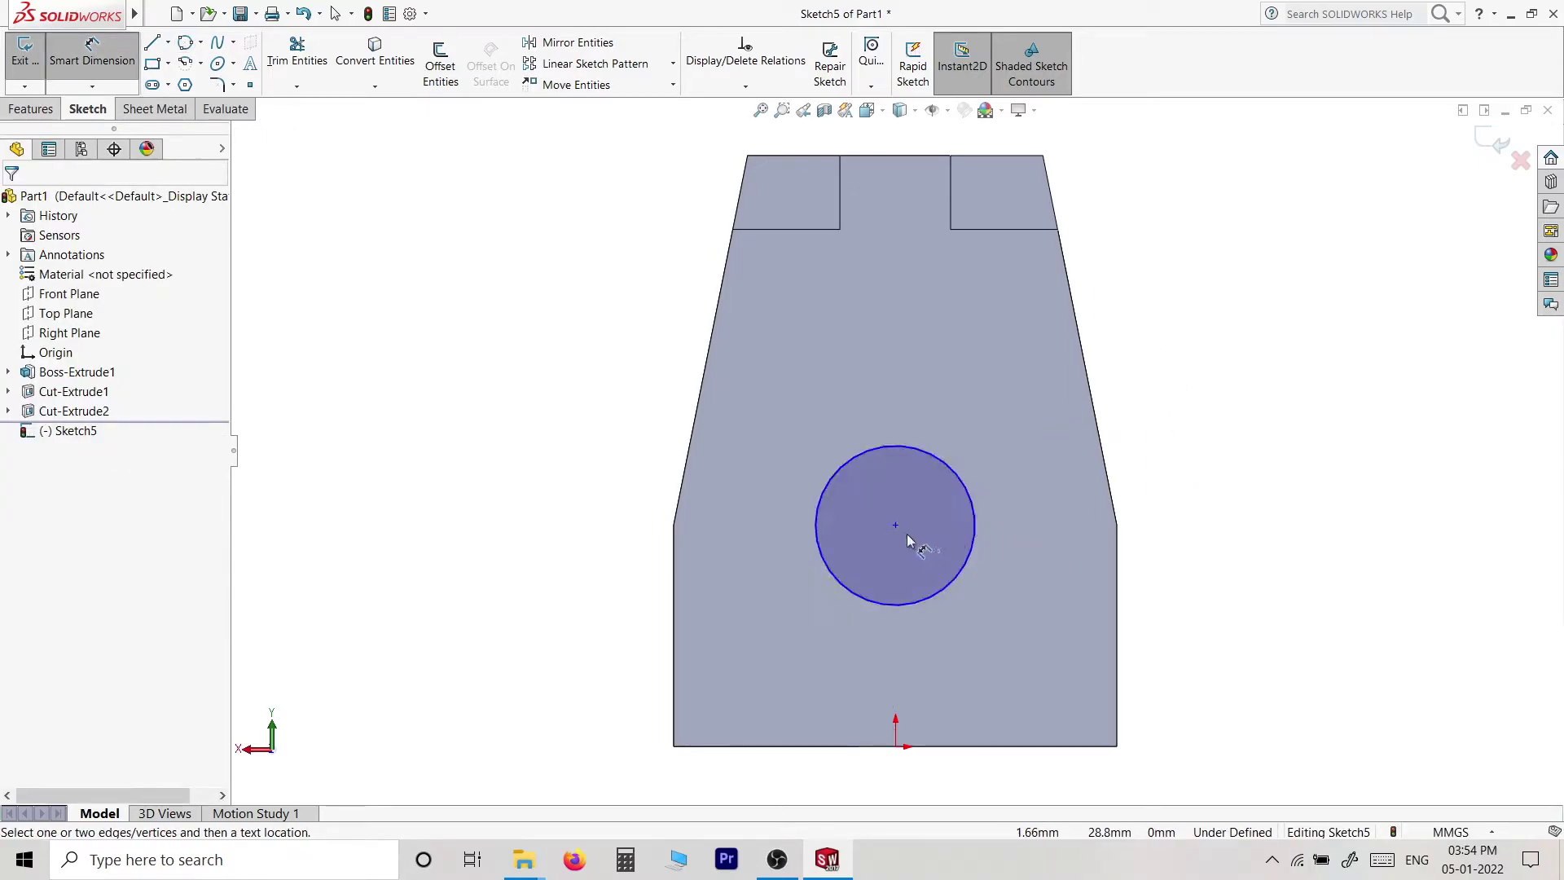
left_click(895, 526)
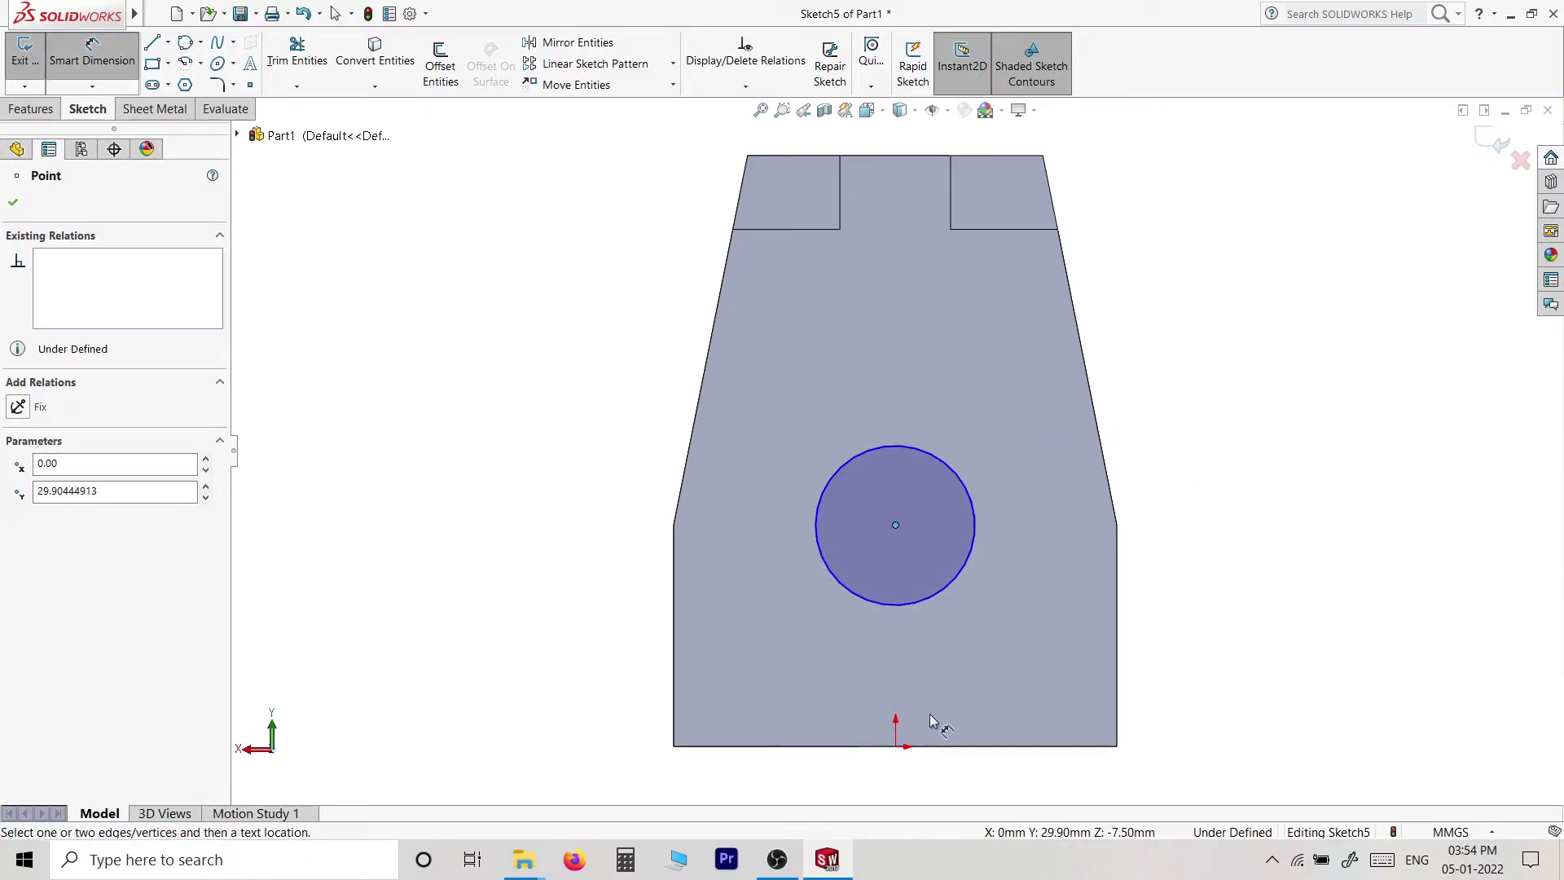
left_click(956, 749)
left_click(1270, 647)
type("3")
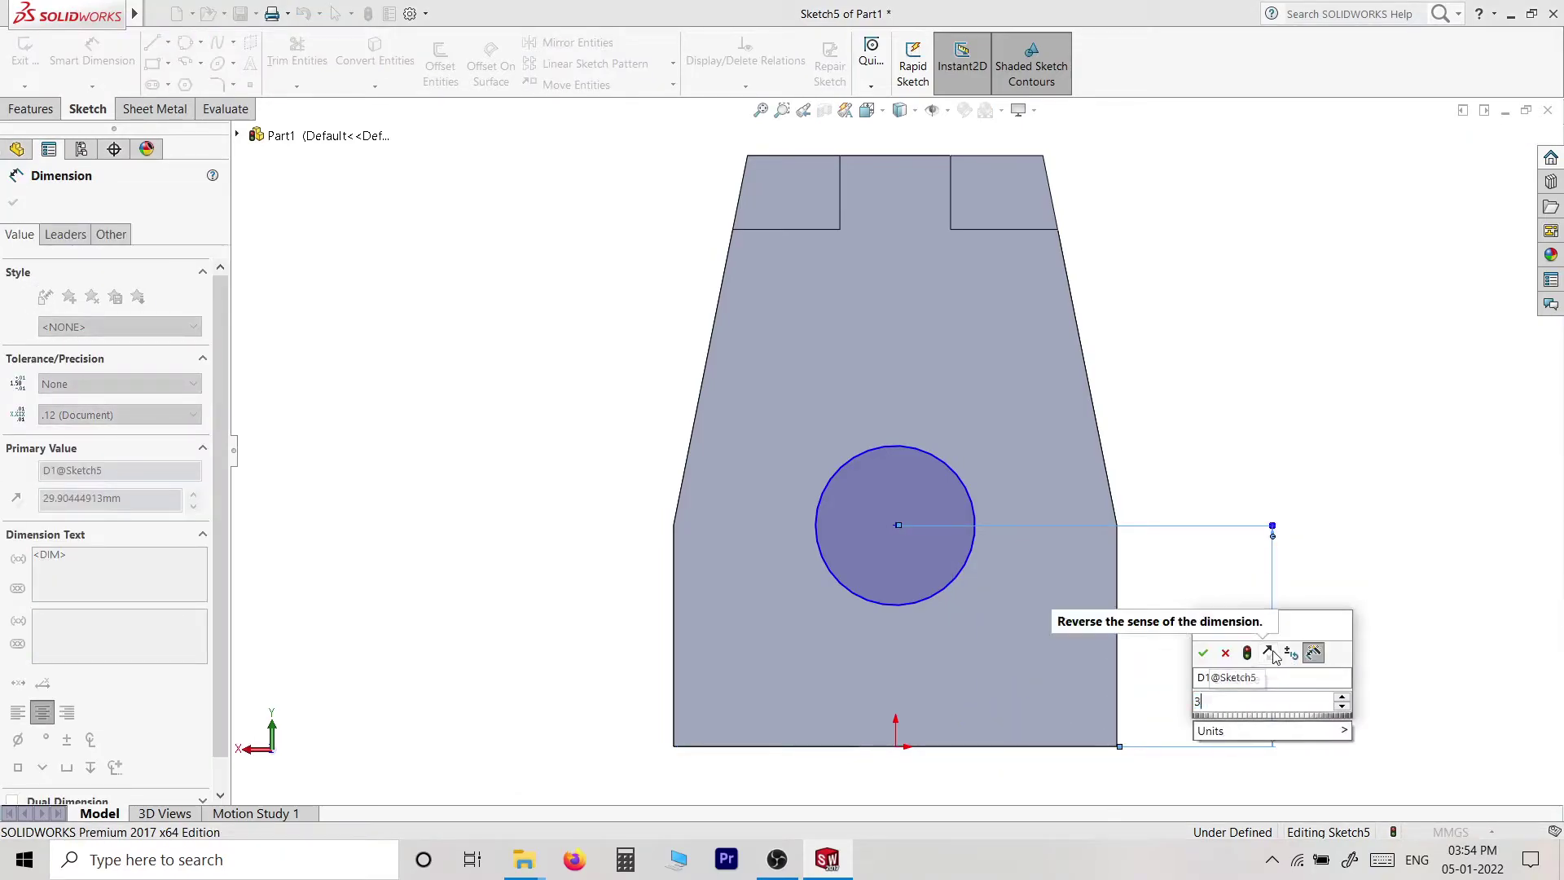
type("5")
key("Return")
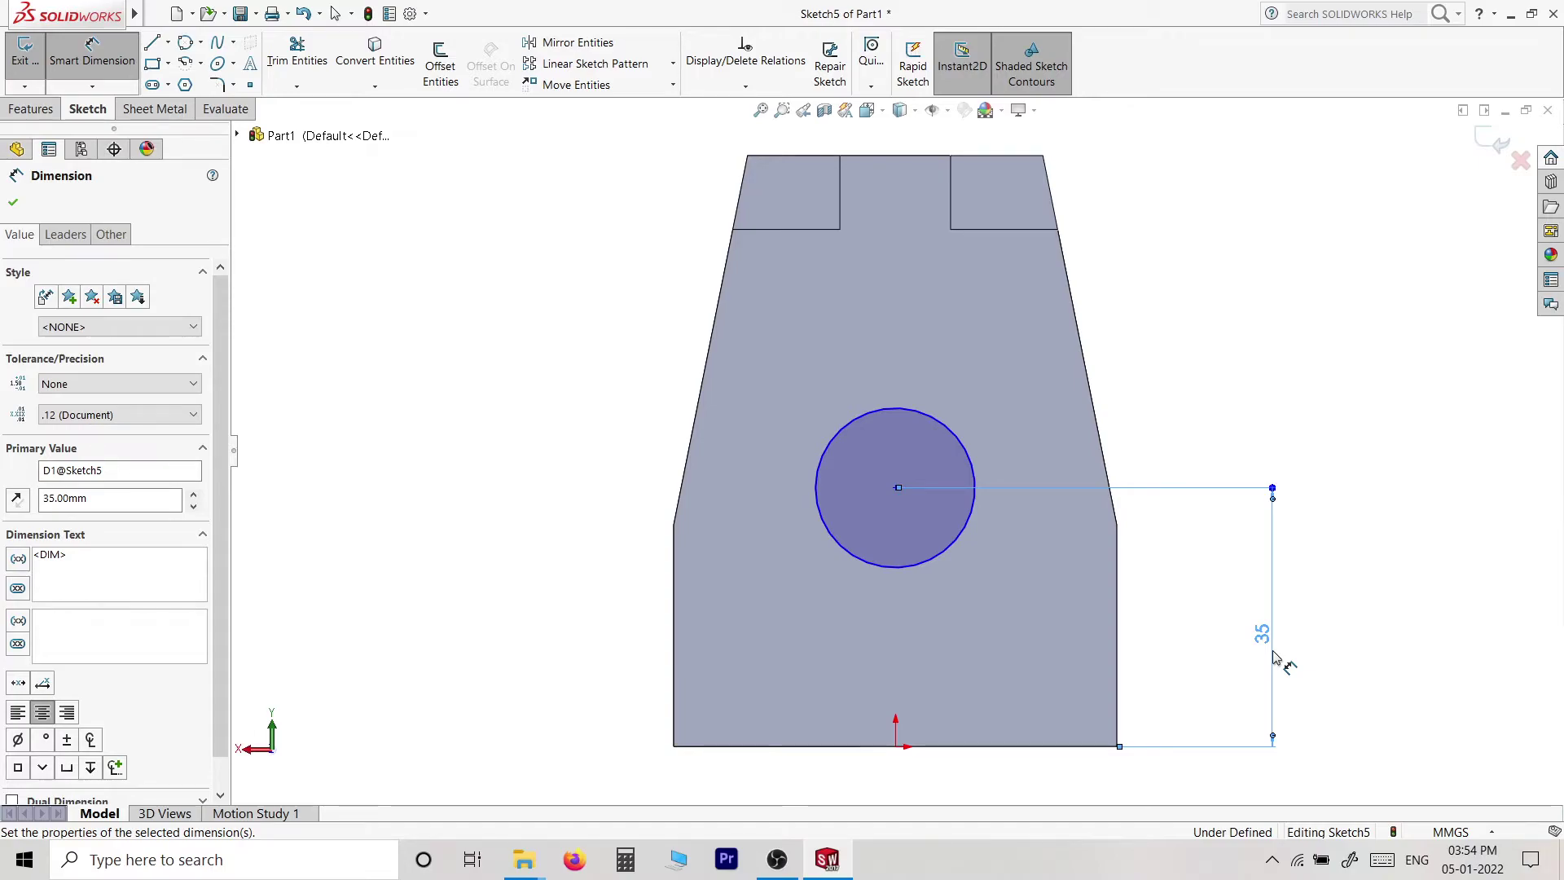
key("Escape")
left_click(896, 487)
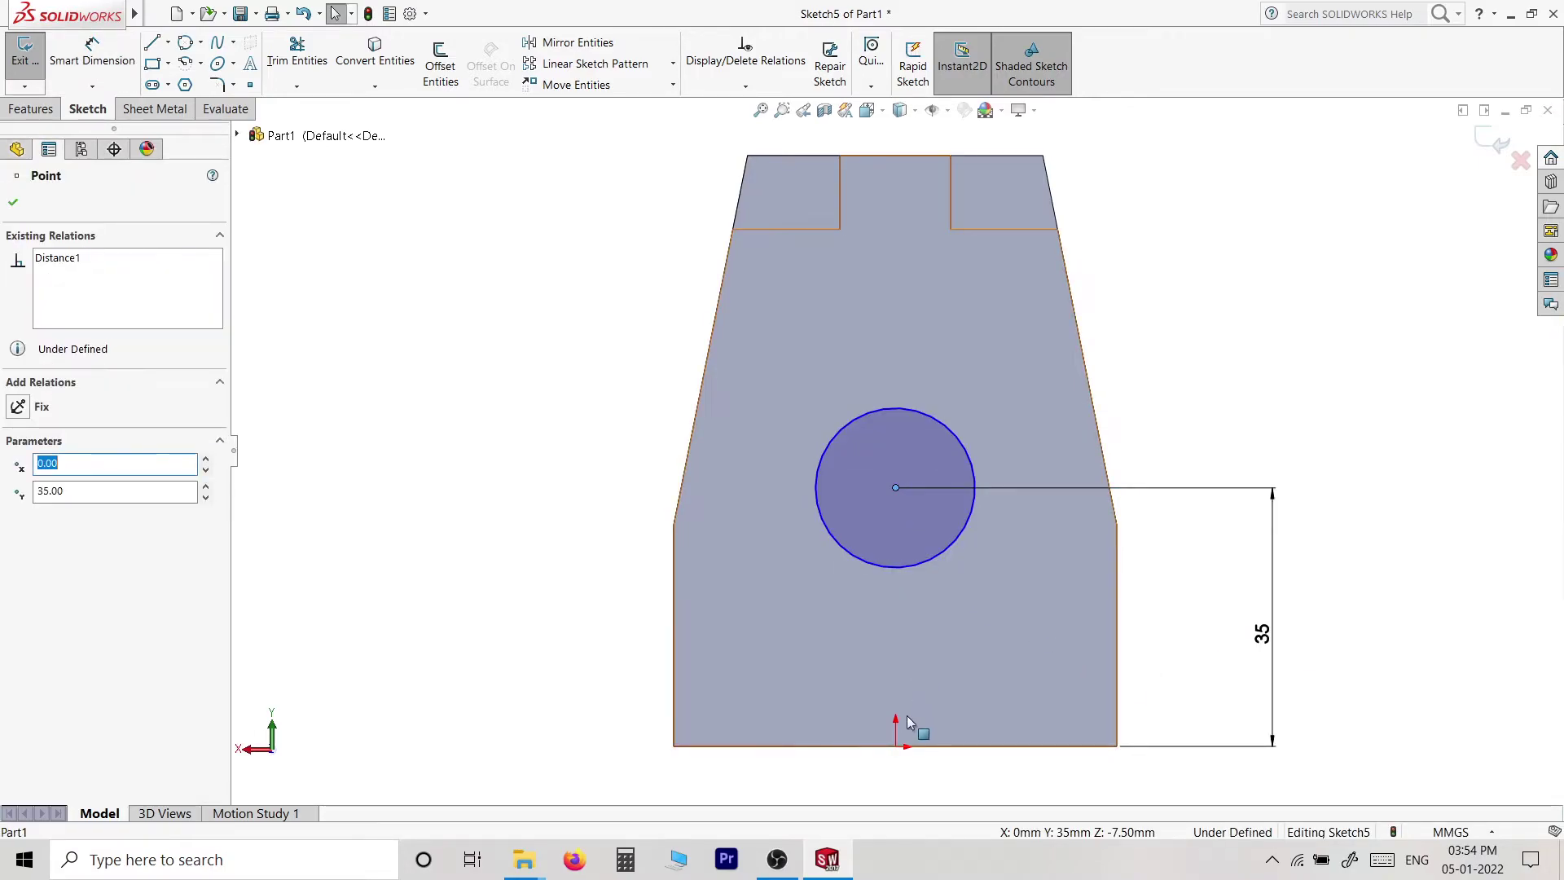
left_click(896, 746, "ctrl")
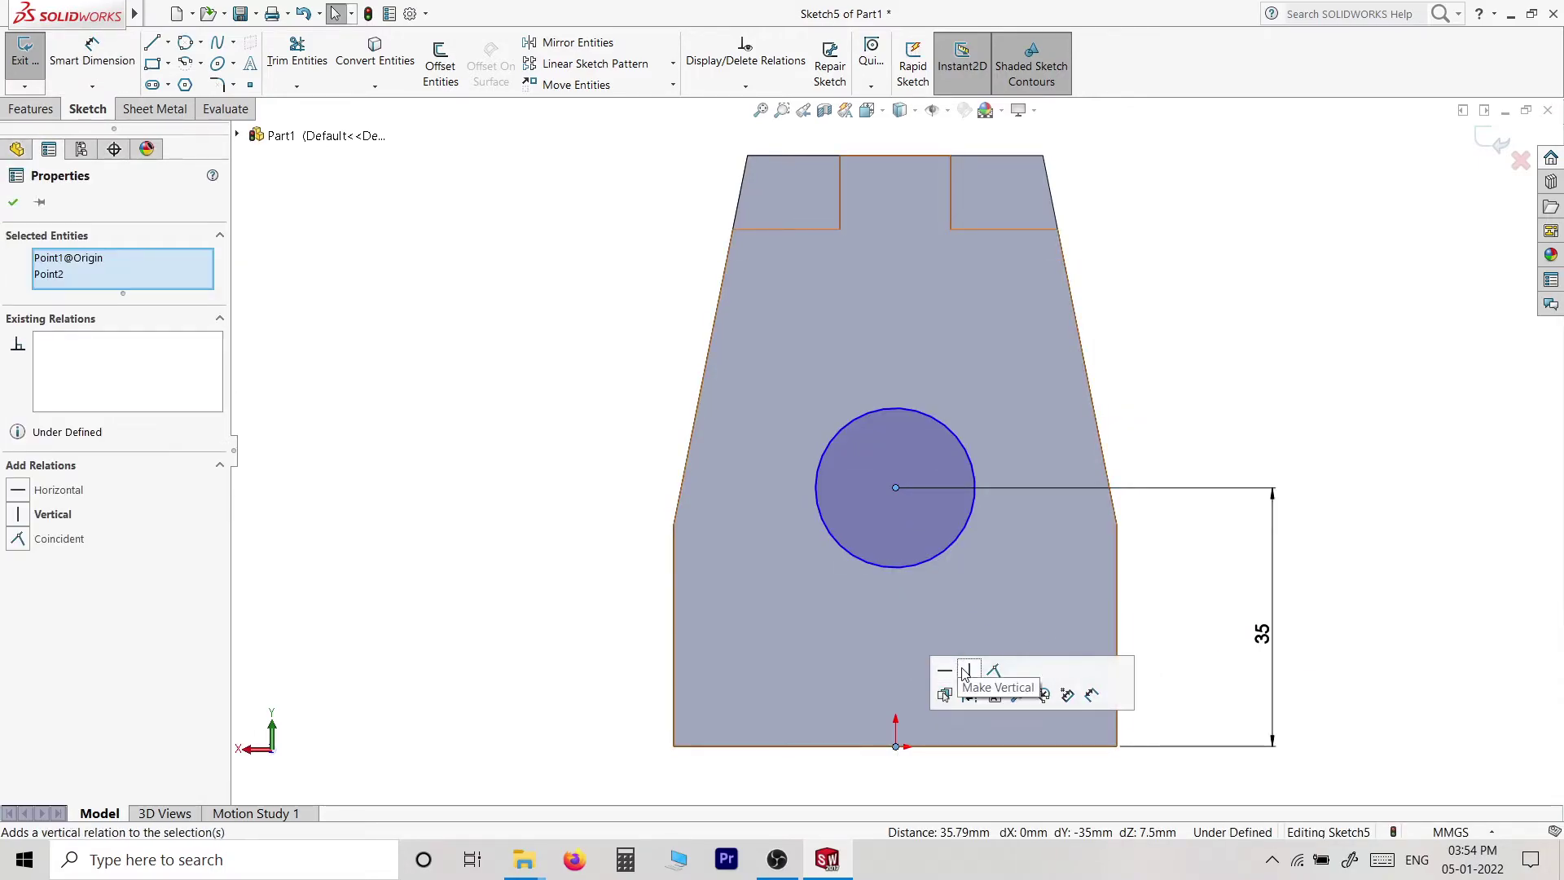
left_click(965, 671)
- Set the circle's diameter to 35 mm
left_click(554, 513)
right_click_drag(554, 513, 646, 315)
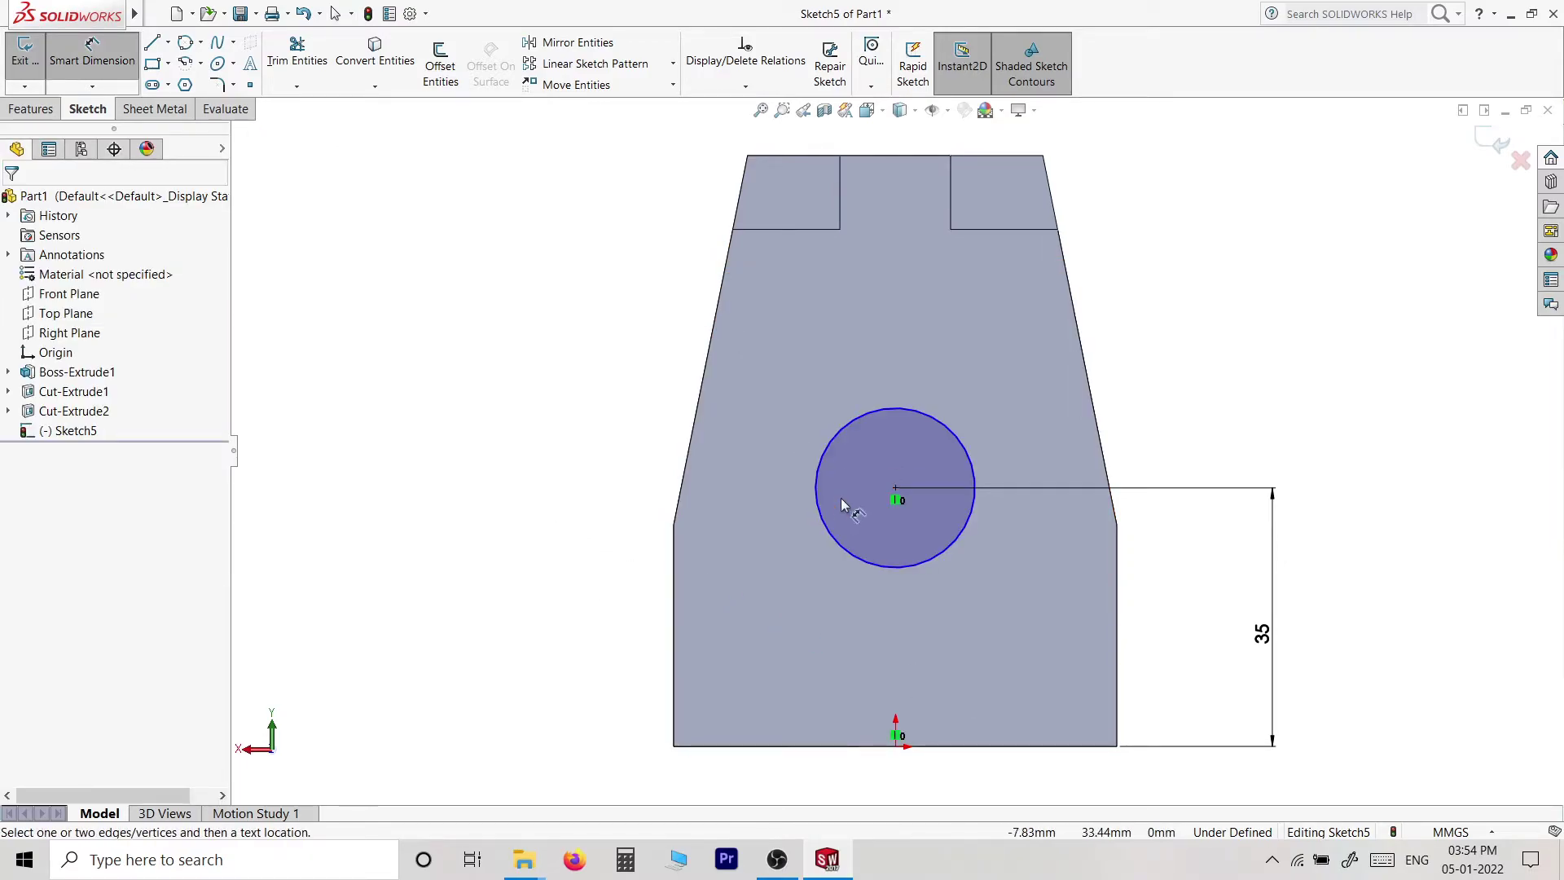
left_click(823, 486)
left_click(787, 456)
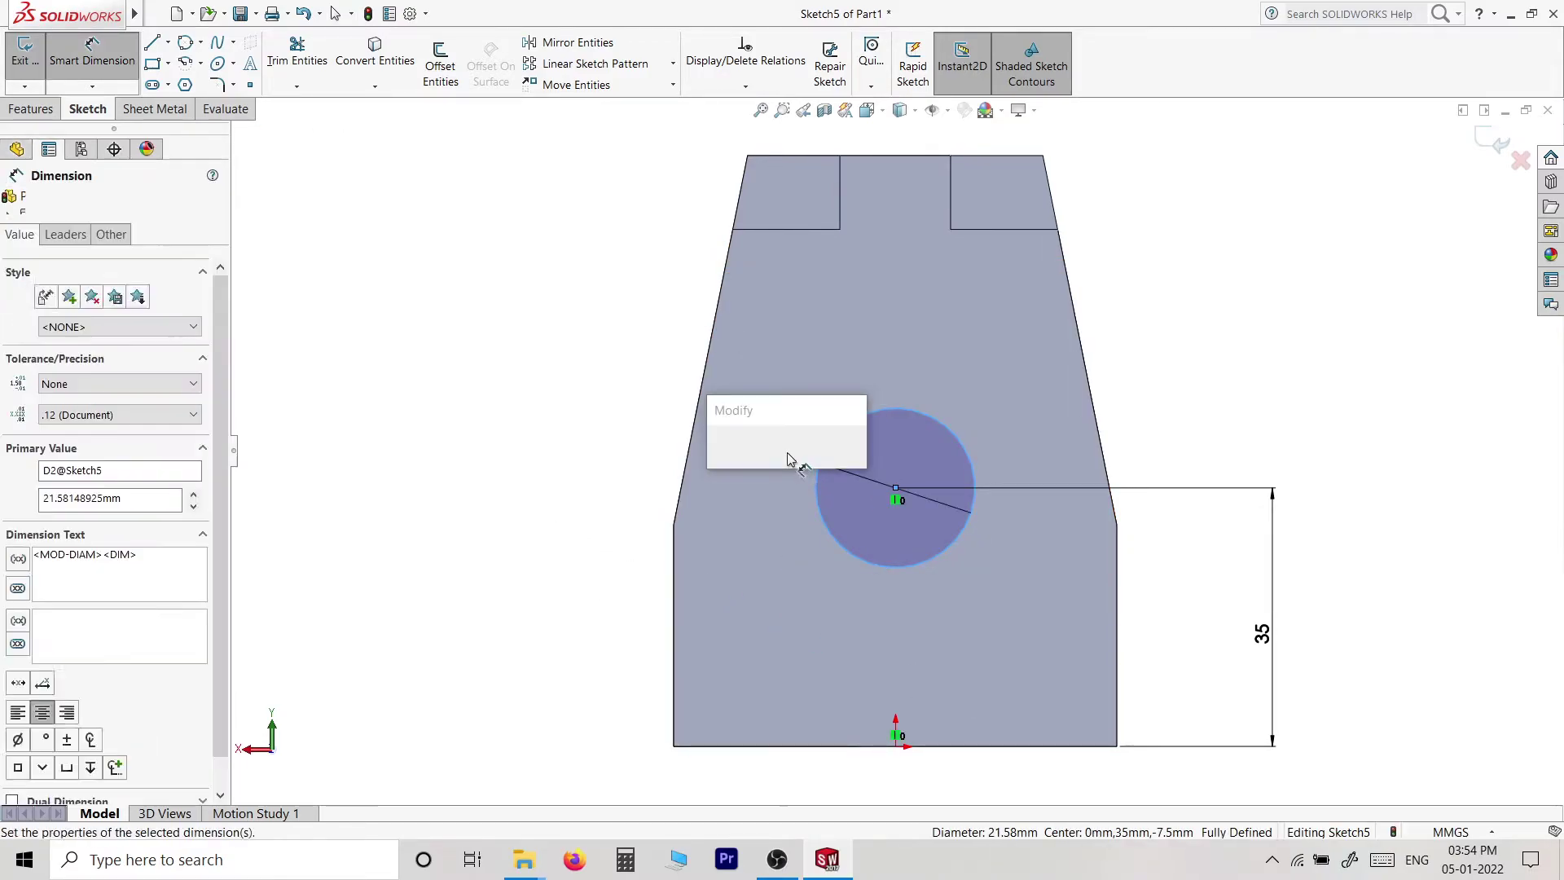
type("35")
key("Return")
key("Escape")
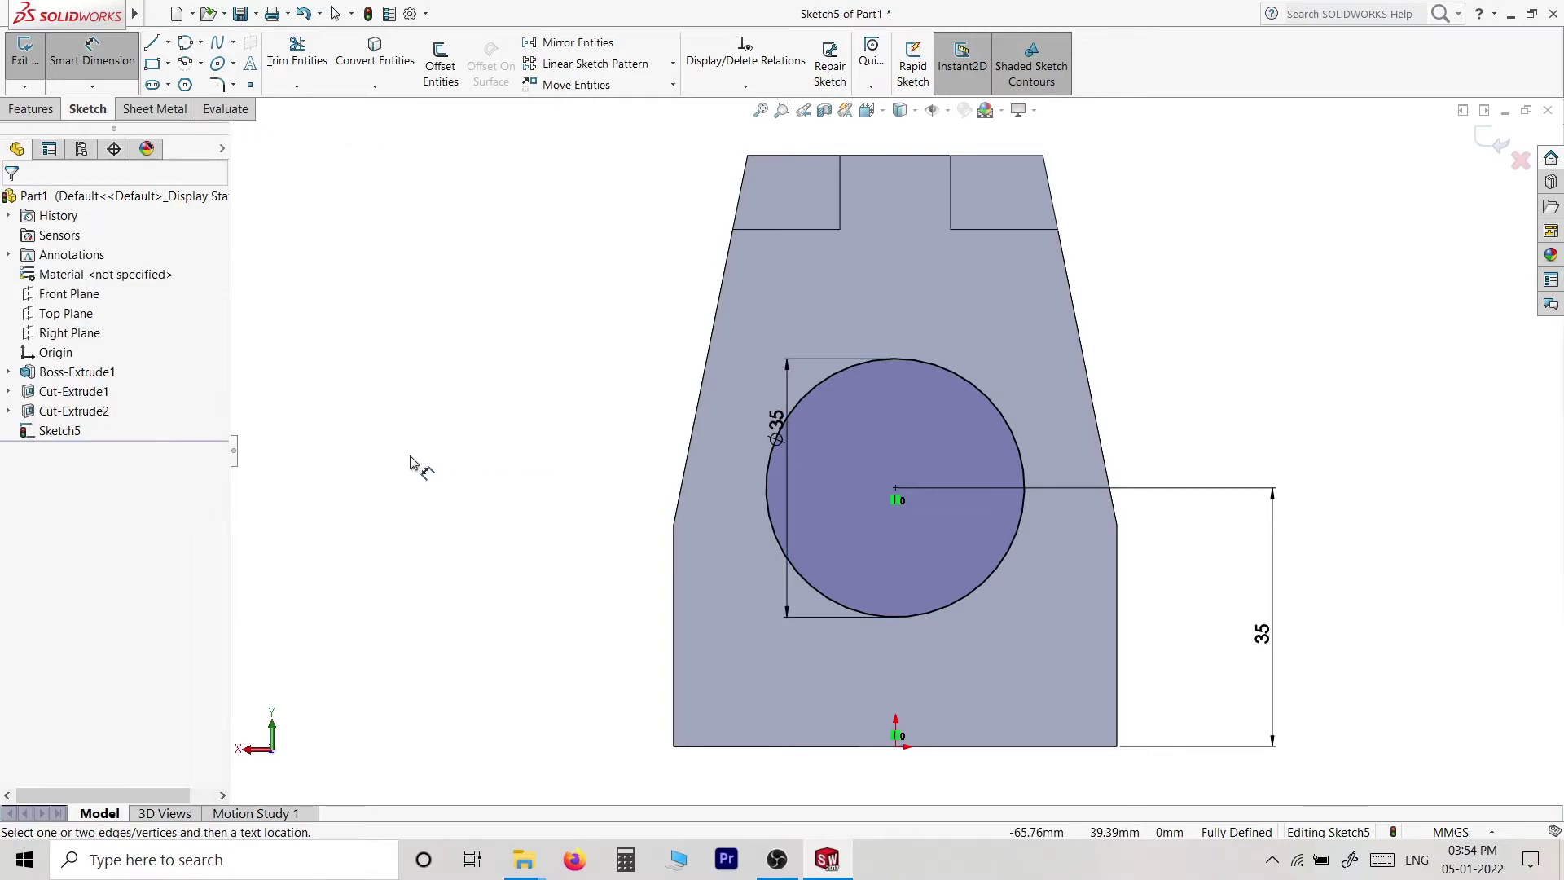
- Add a concentric Ø25 inner circle and close Sketch5
right_click_drag(420, 465, 958, 446)
left_click(895, 489)
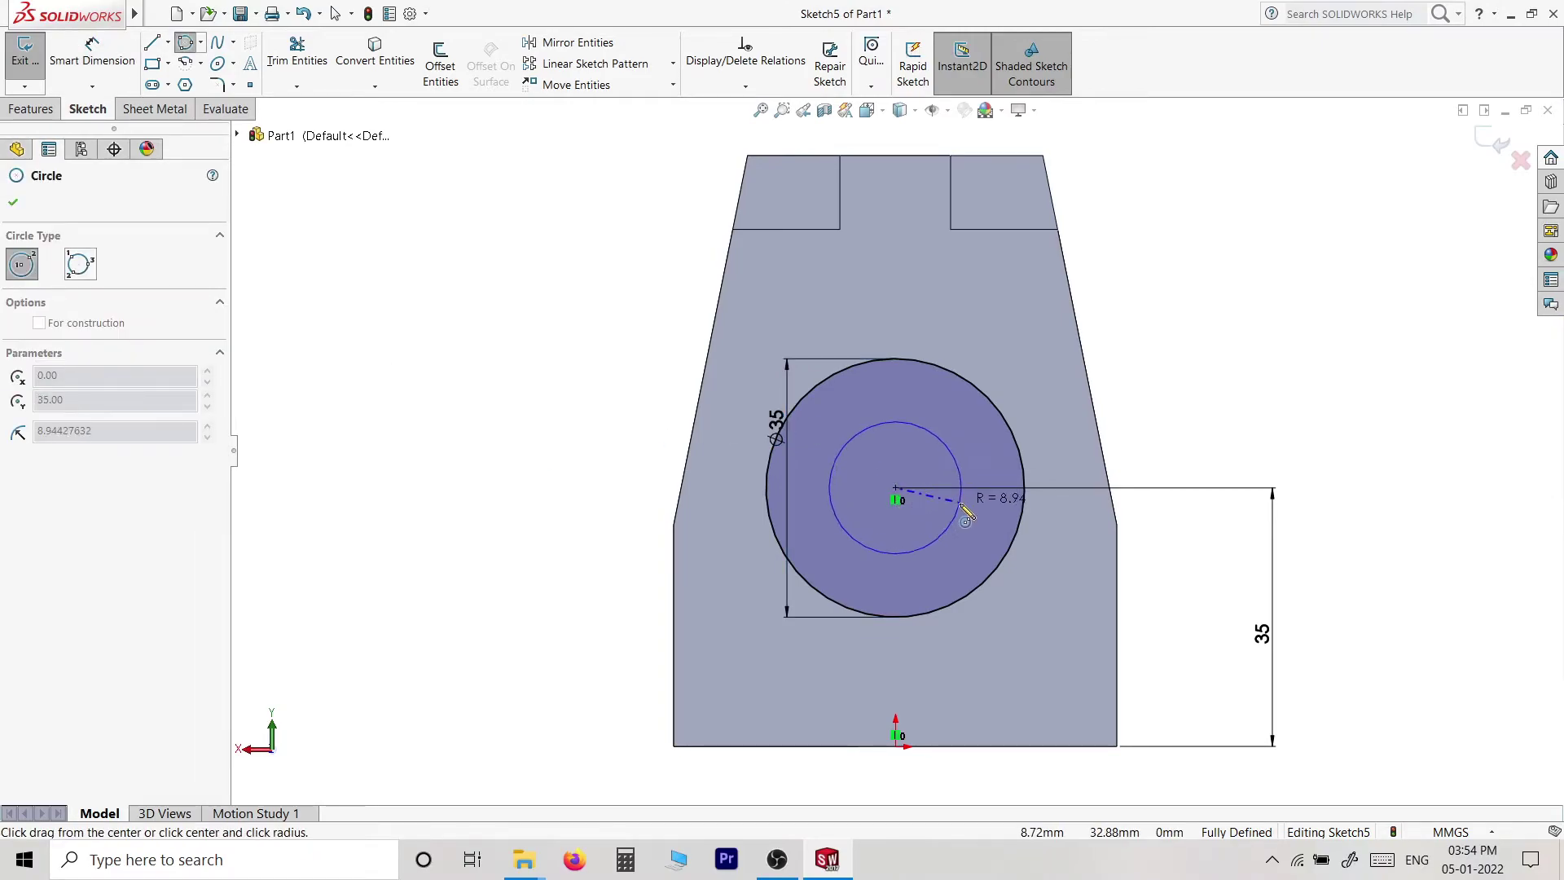
left_click(986, 521)
right_click_drag(1271, 458, 1012, 388)
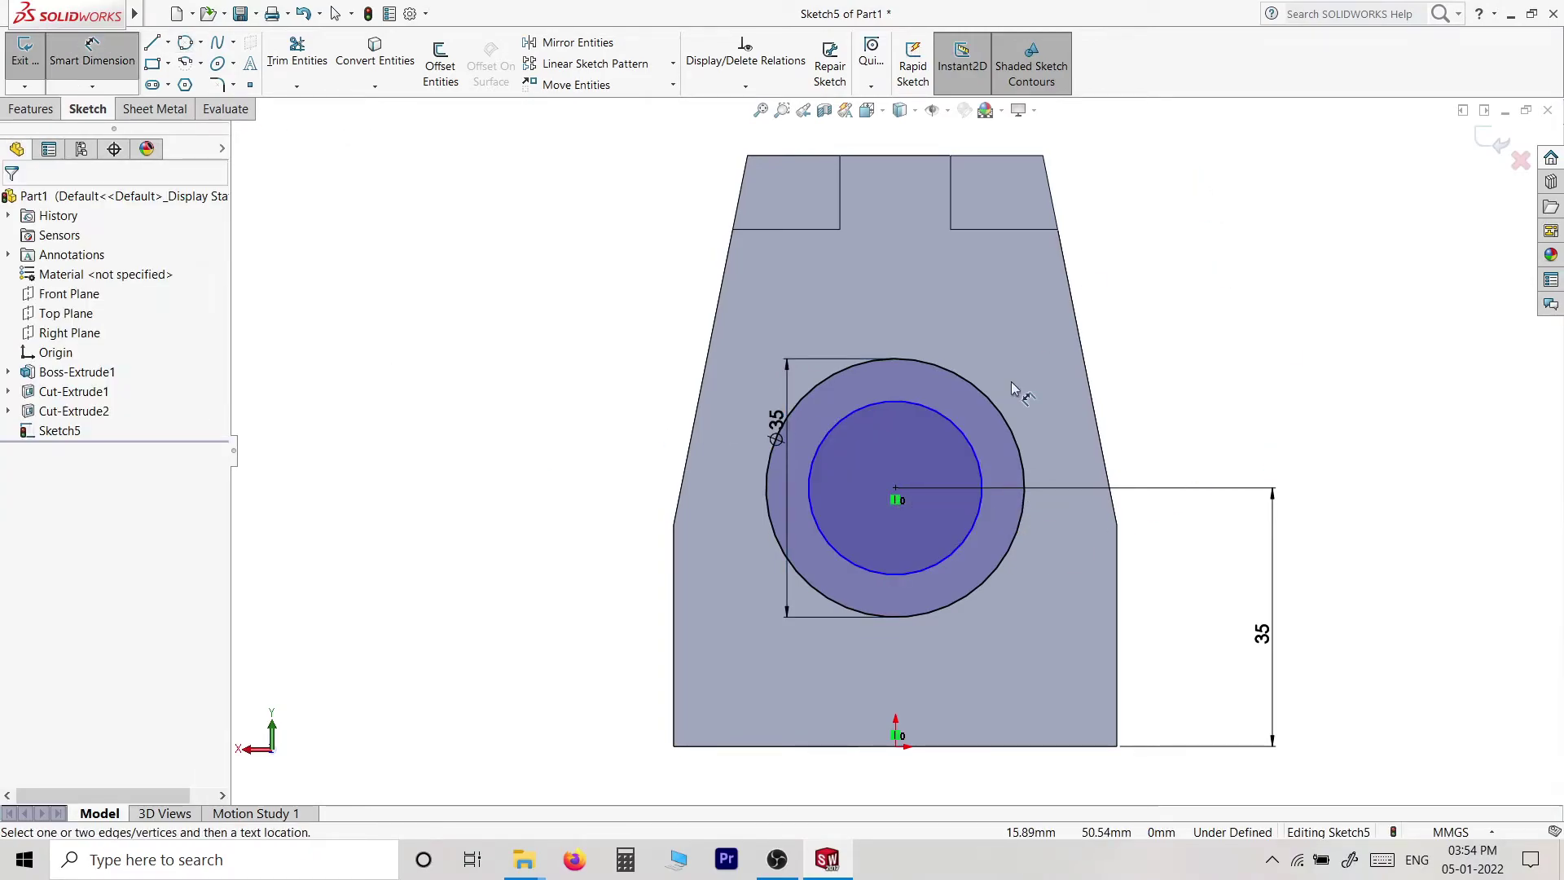
left_click(980, 472)
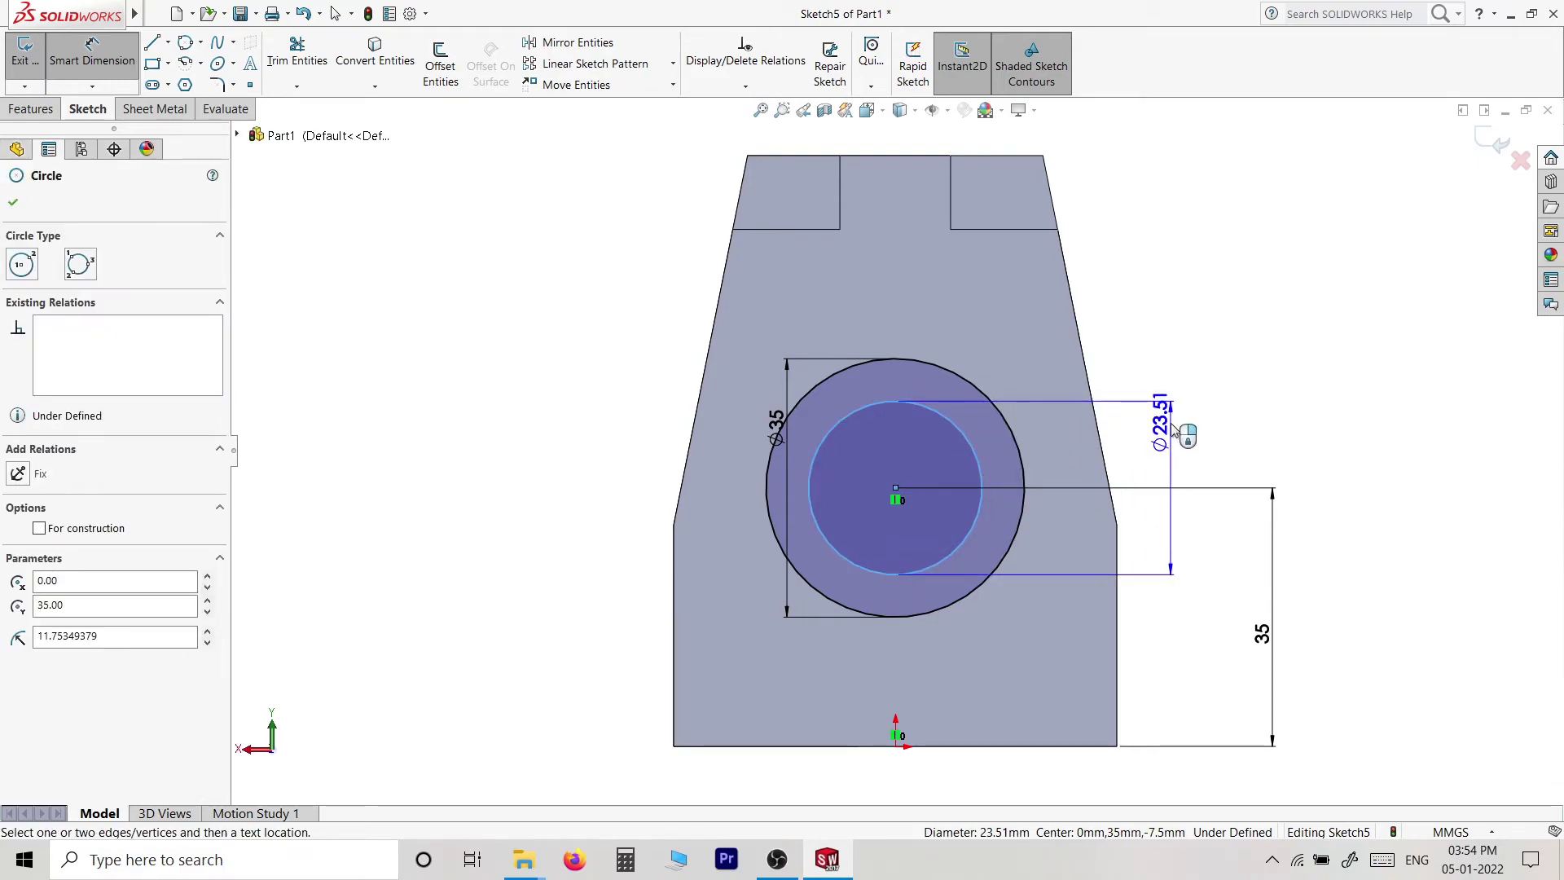
left_click(1183, 434)
type("25")
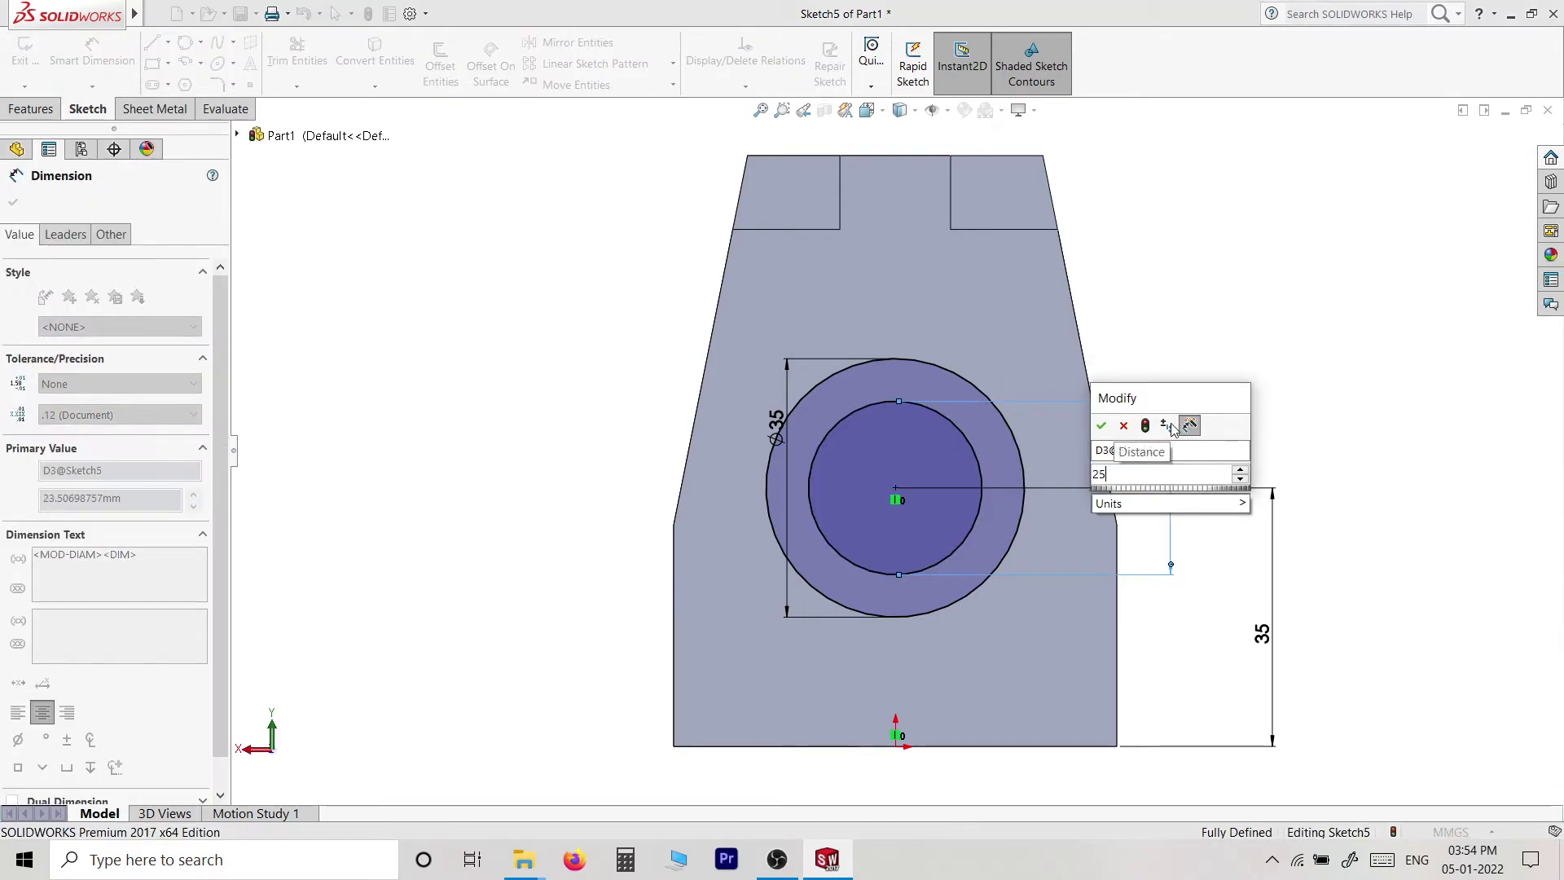
key("Return")
key("Escape")
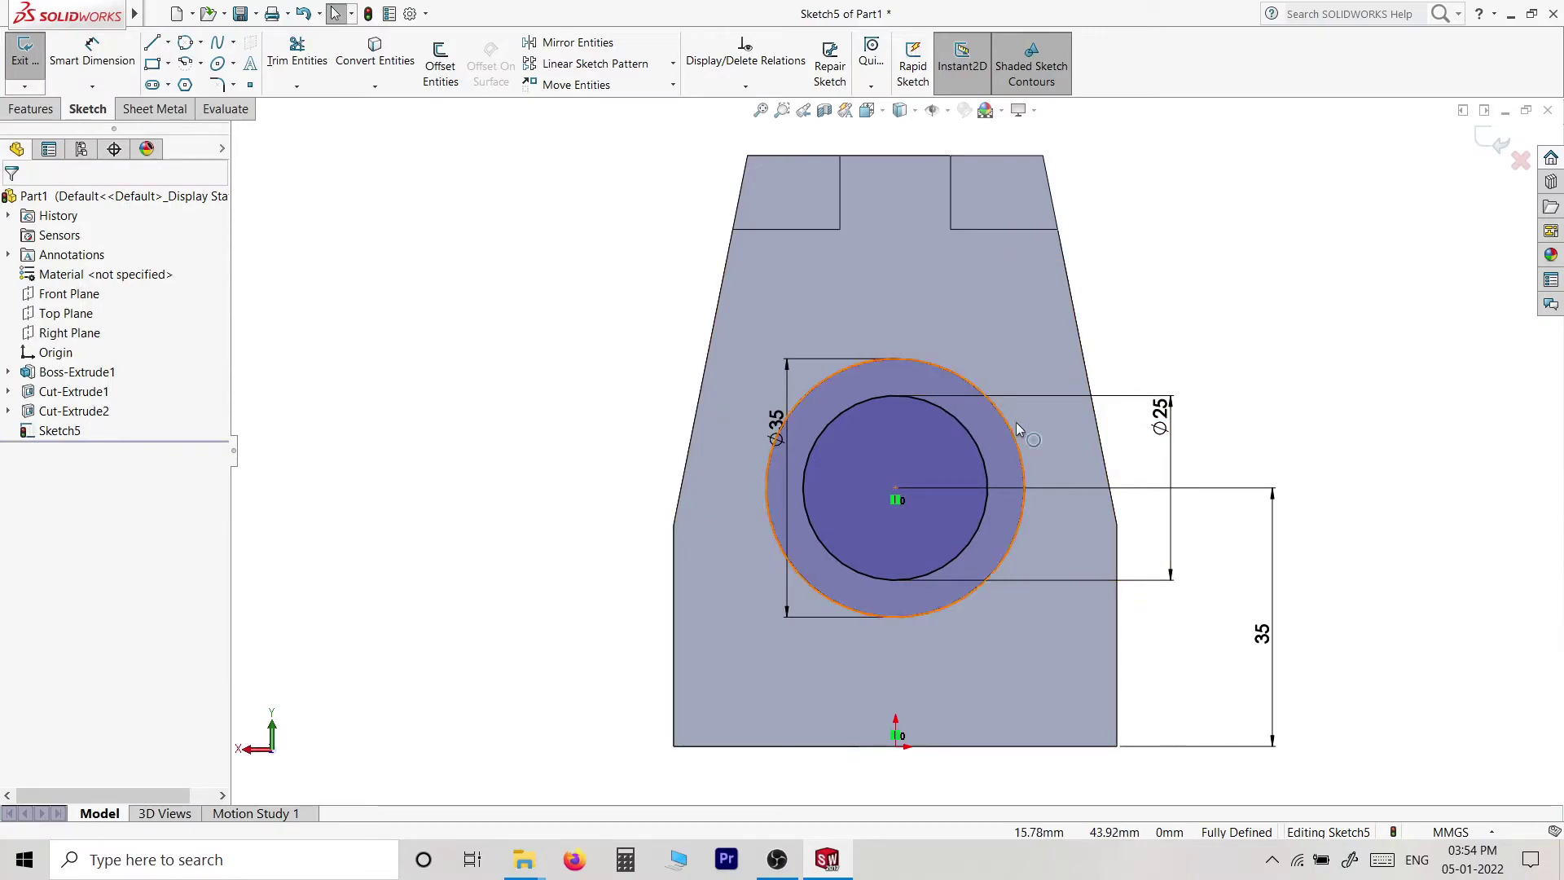
left_click(737, 461)
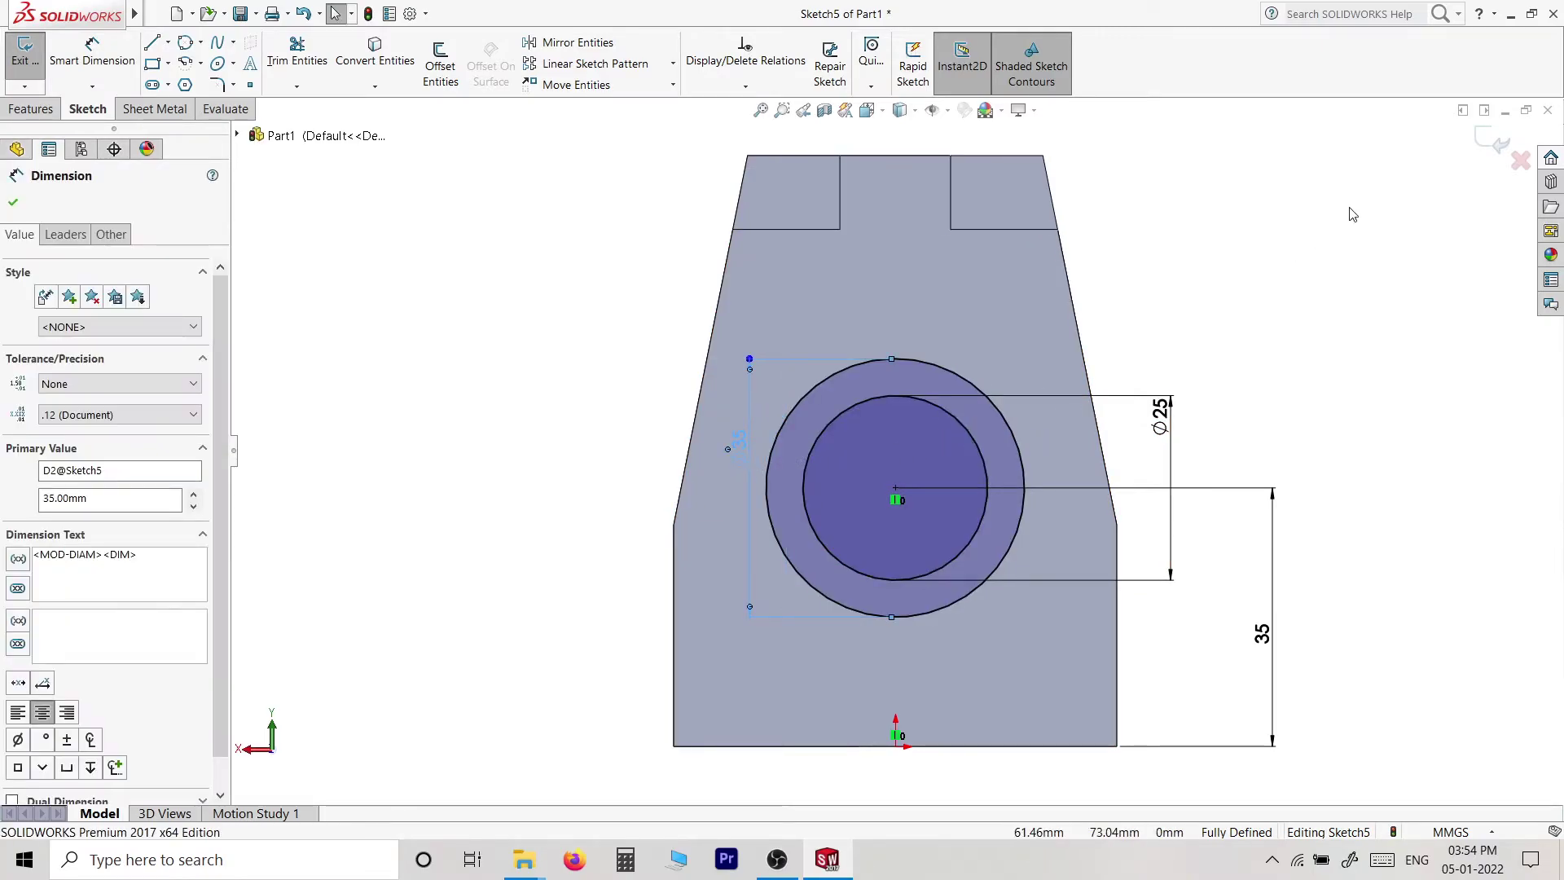
left_click(1495, 142)
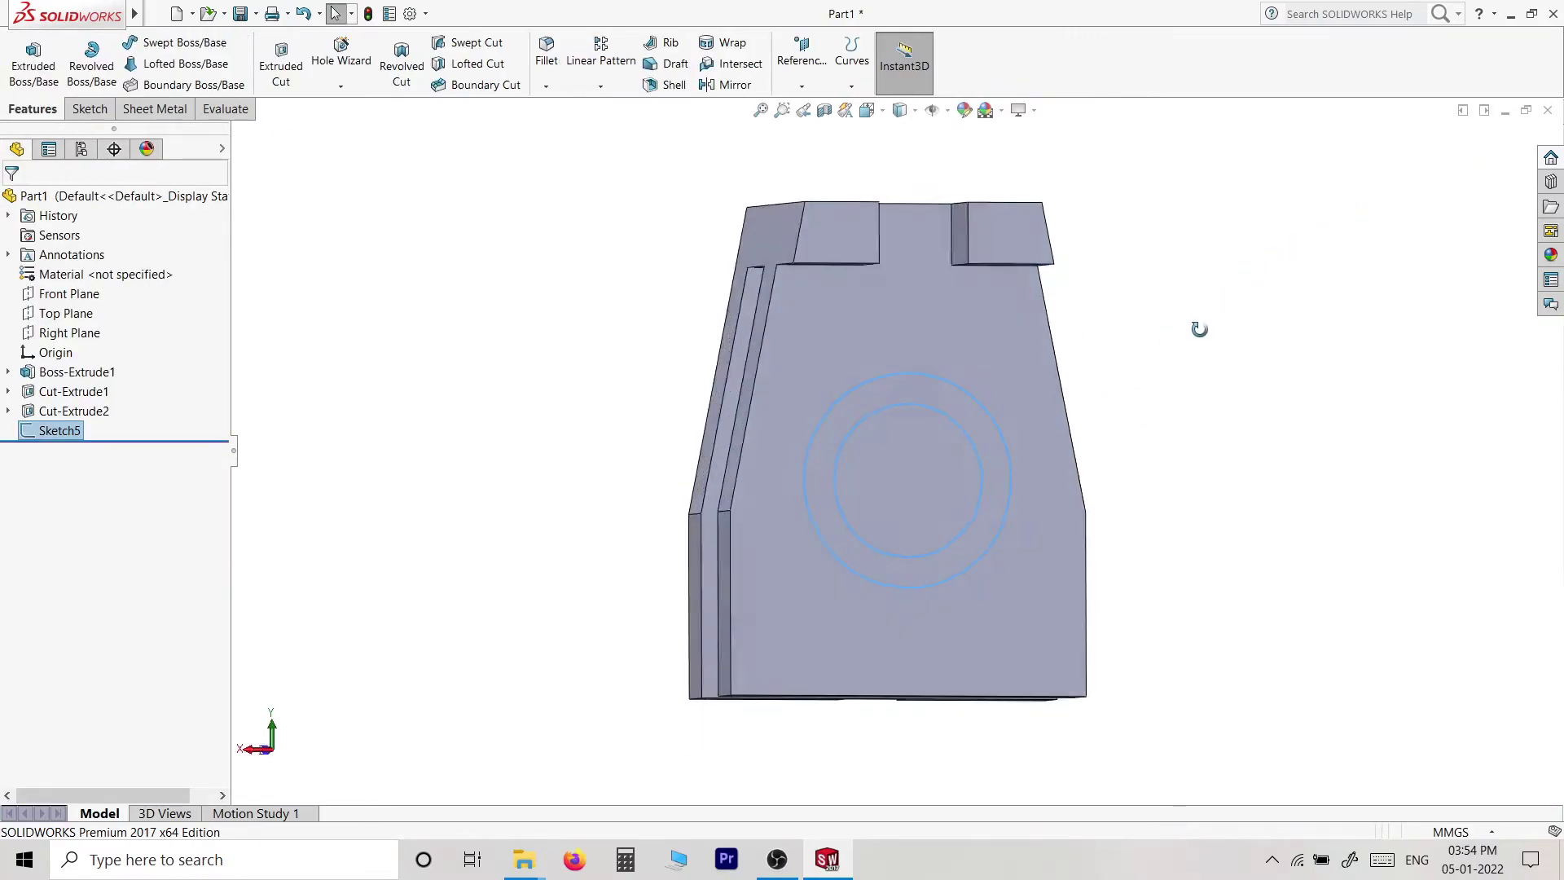
- Extrude Sketch5's two circles 12 mm into a hollow ring boss
left_click(31, 58)
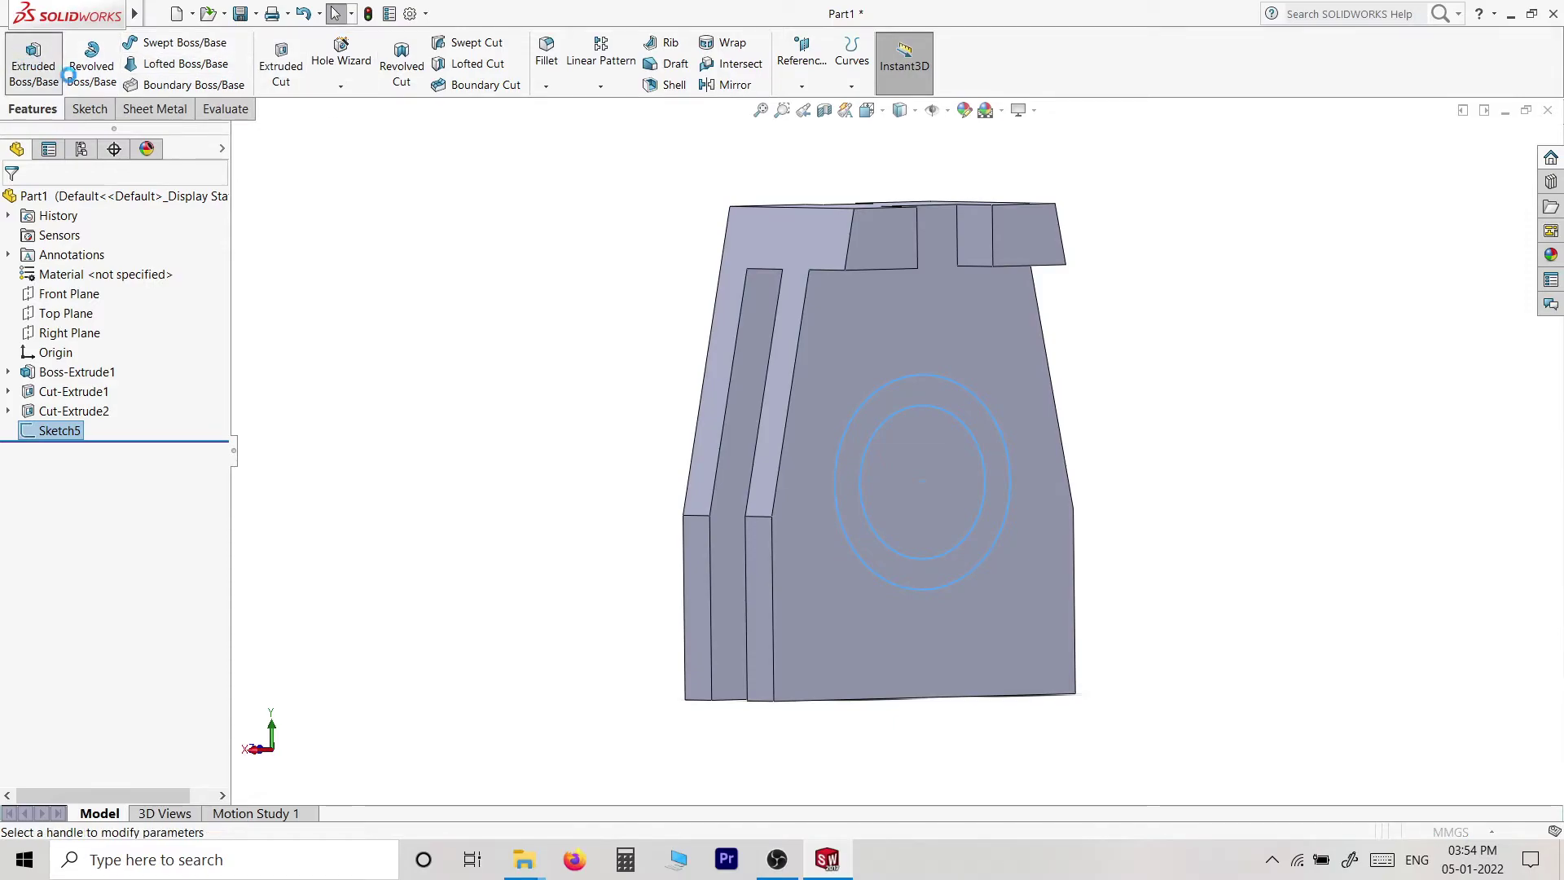
type("12")
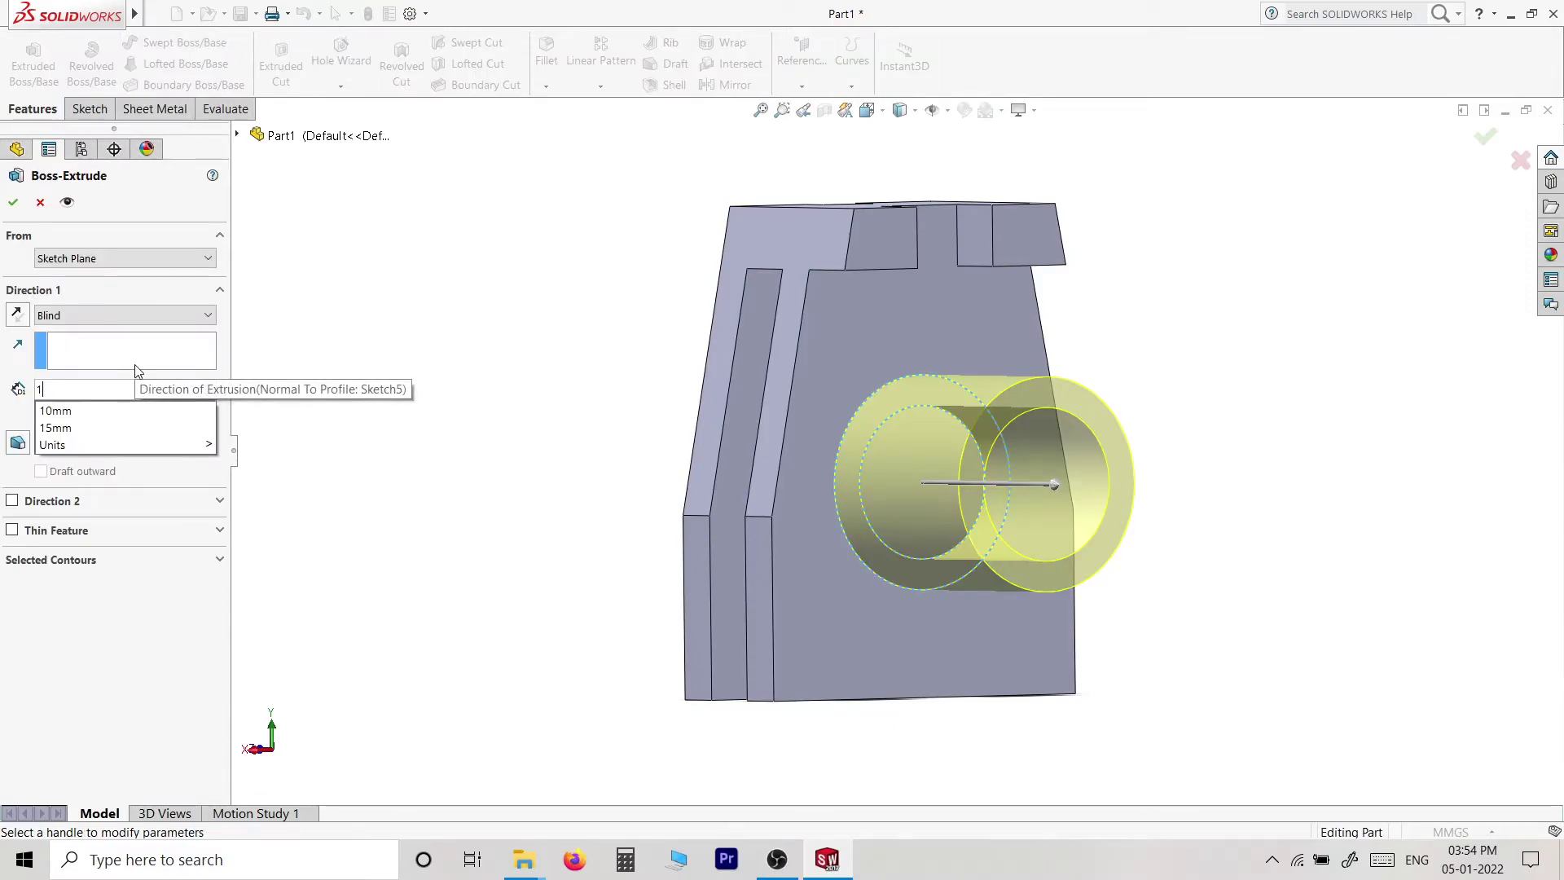
key("Return")
left_click(17, 203)
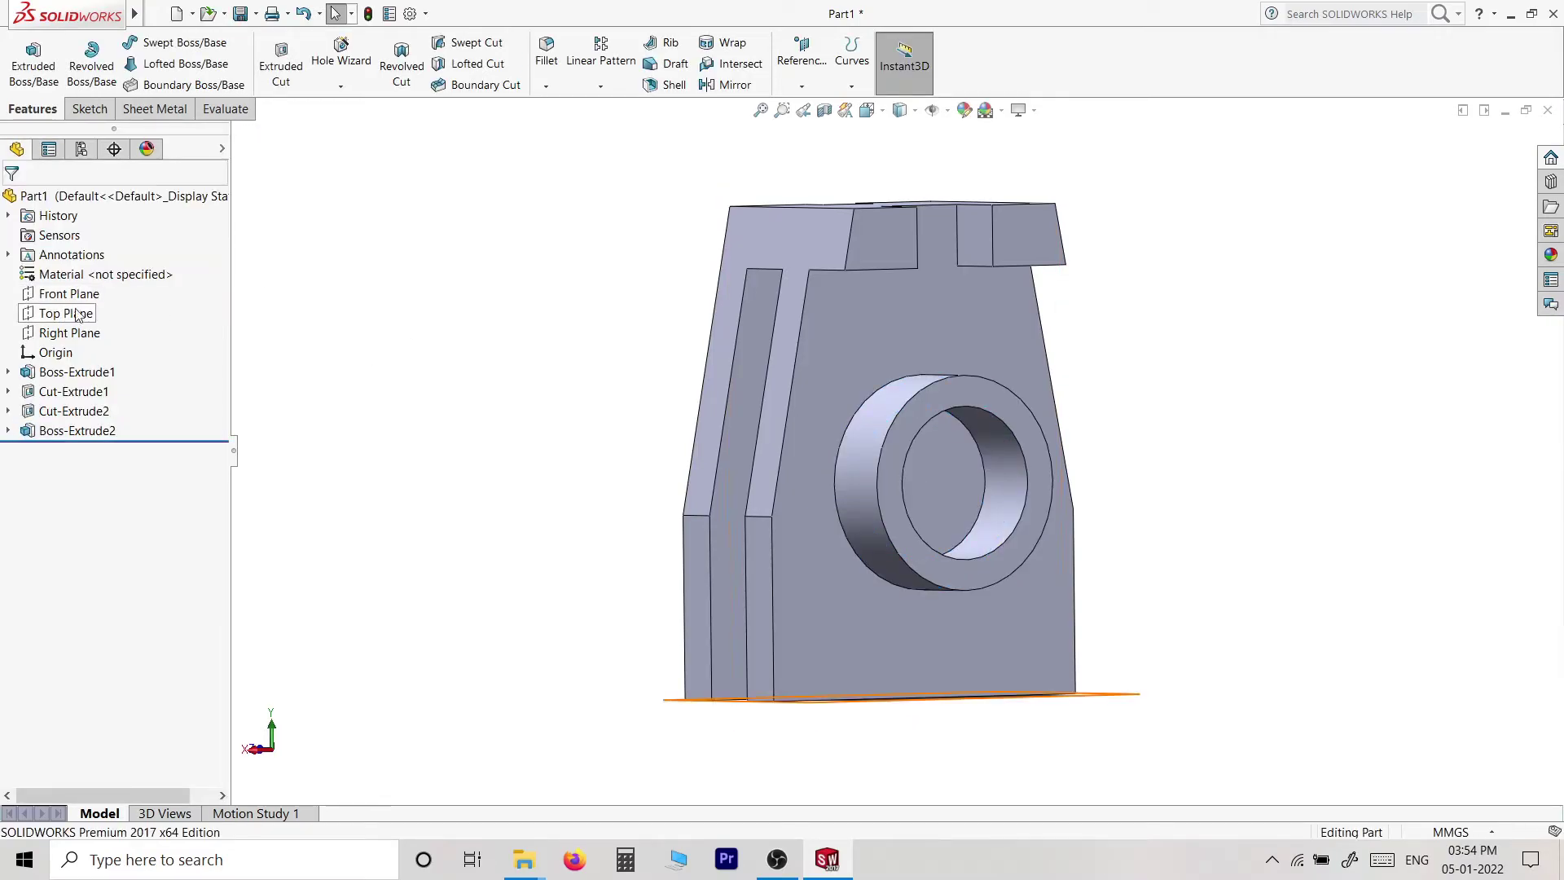
- Show temporary axes, orbit to an angled view, and select the bore's axis
left_click(947, 110)
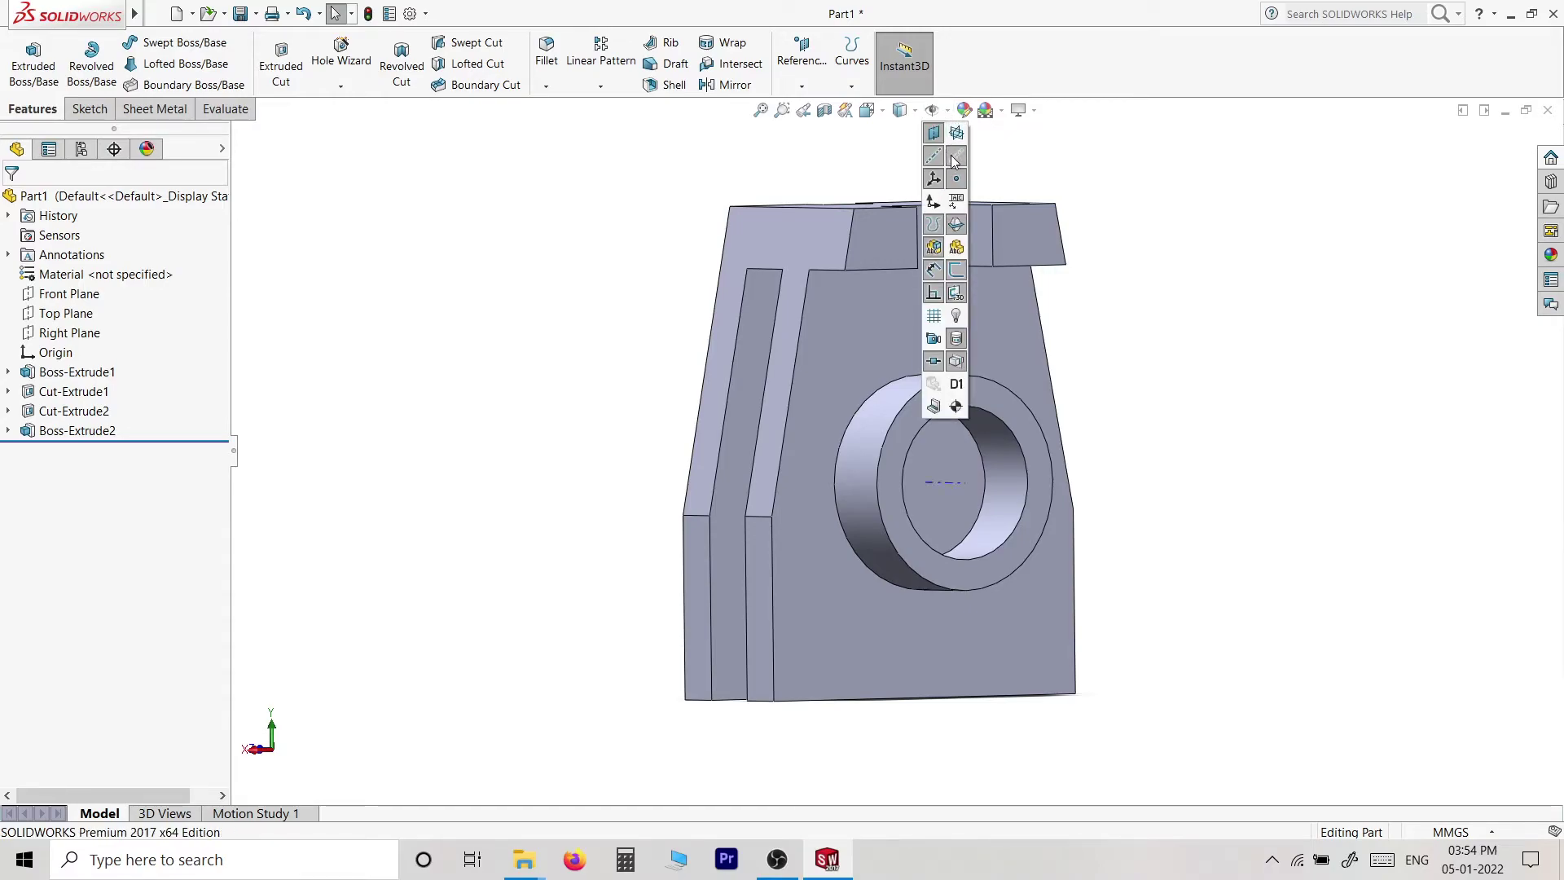
mouse_move(954, 161)
middle_mouse_down()
mouse_move(978, 474)
mouse_move(1081, 391)
mouse_move(1084, 524)
middle_mouse_up()
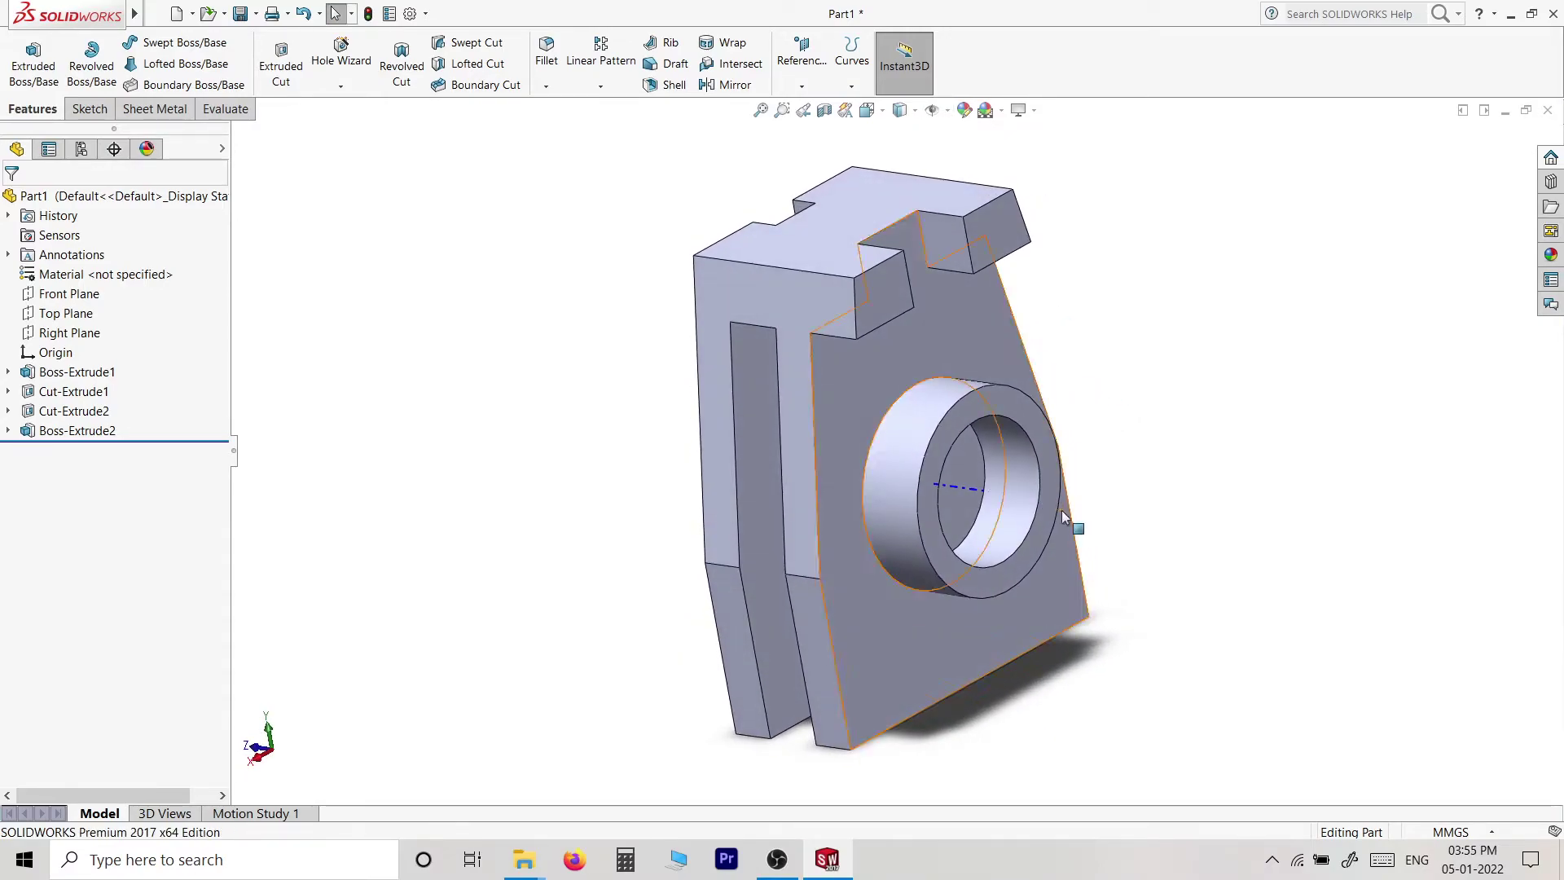
left_click(798, 75)
left_click(960, 492)
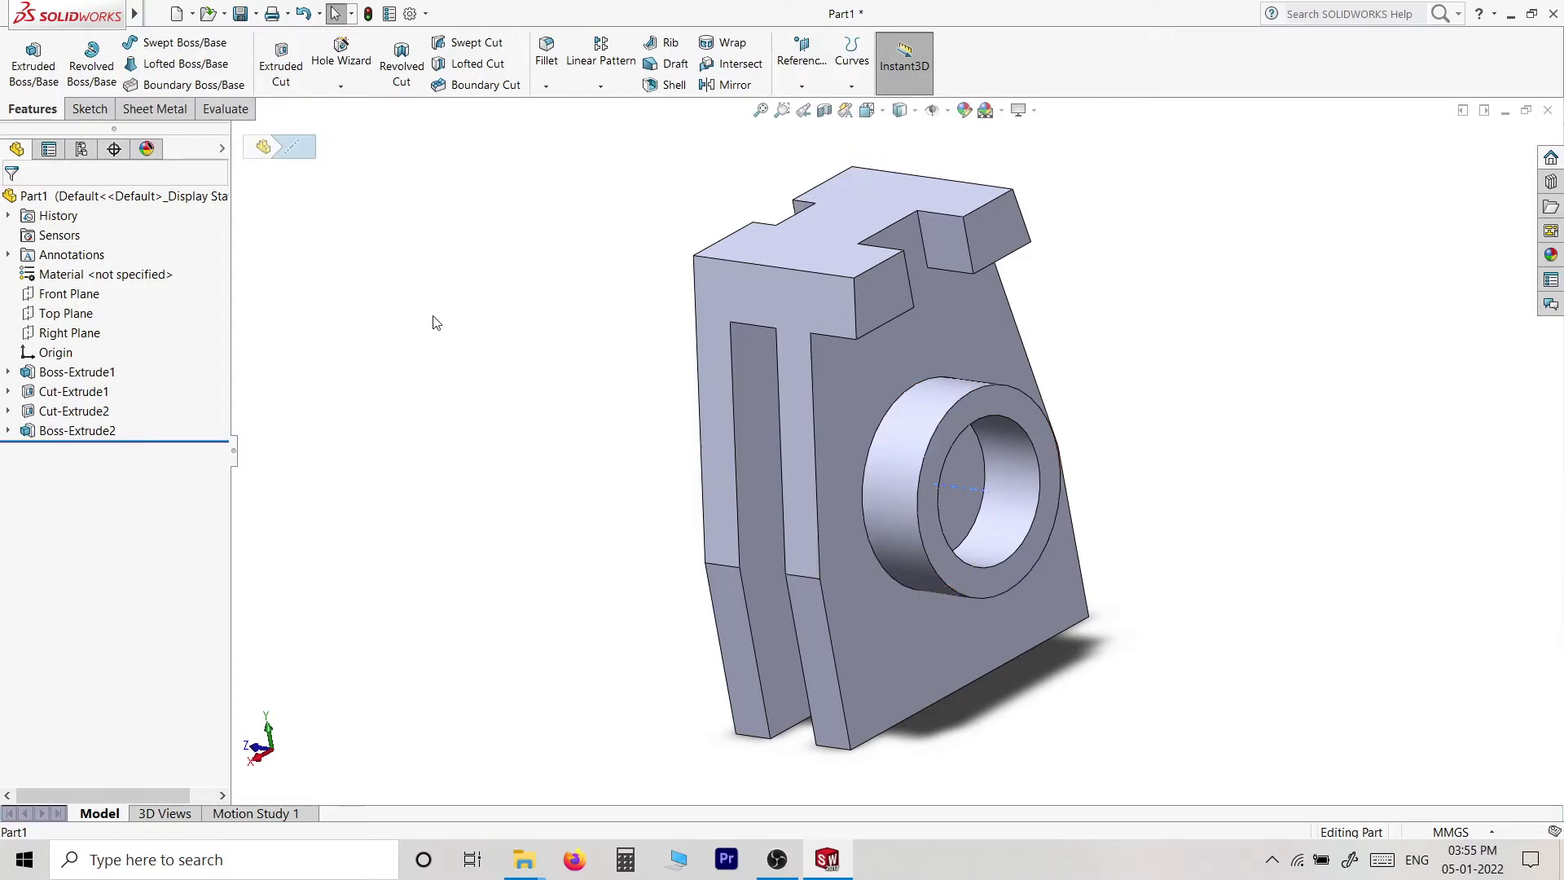
- Create Plane1 through the bore's temporary axis, referencing the Right Plane instead of the Top Plane
left_click(820, 78)
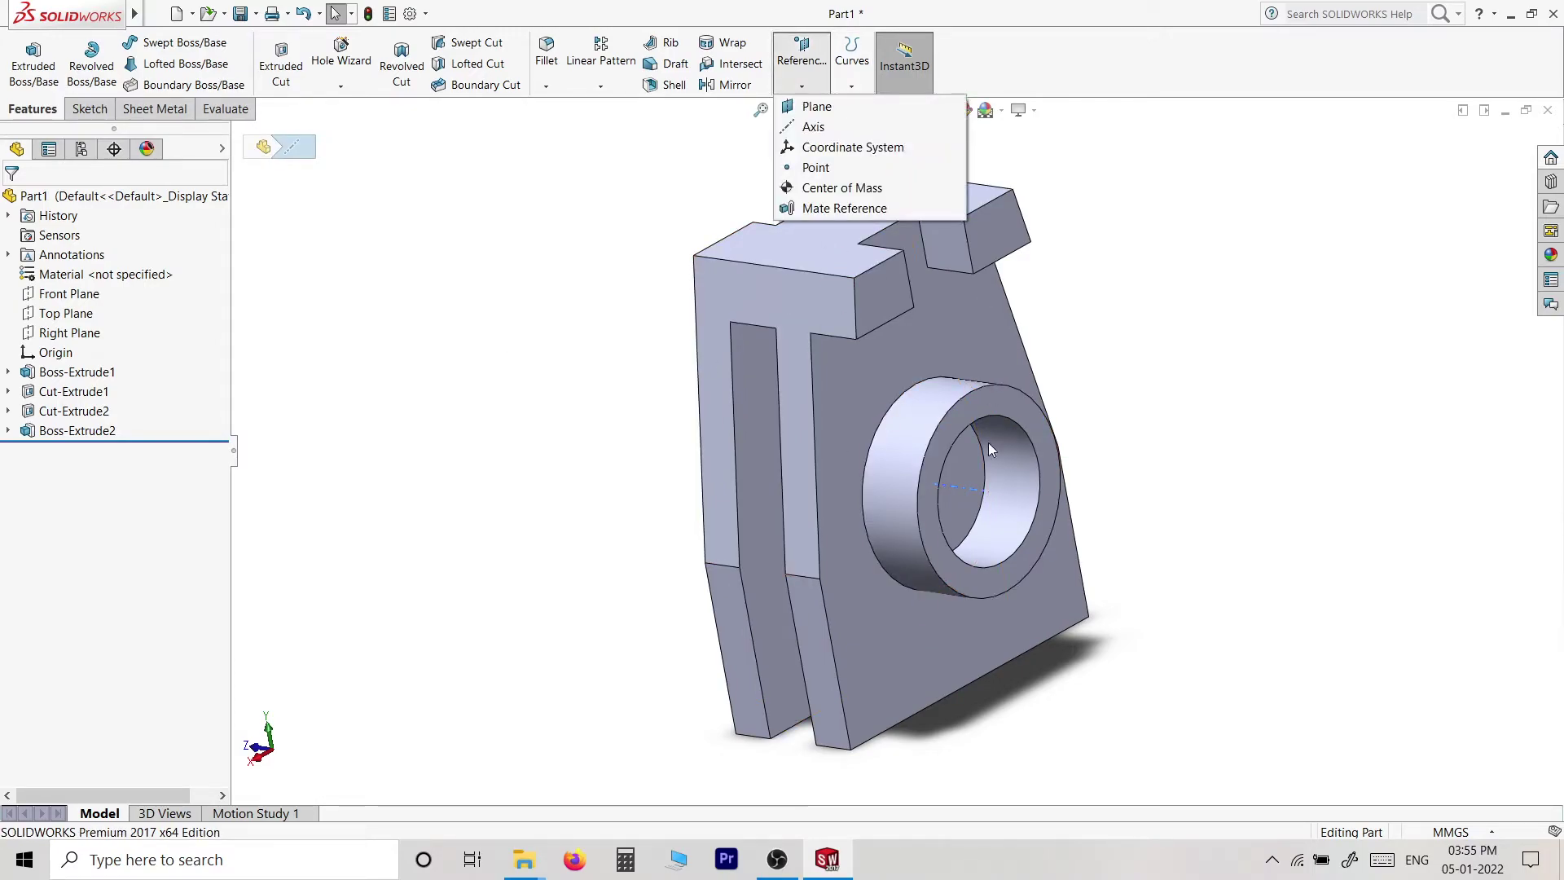
left_click(815, 106)
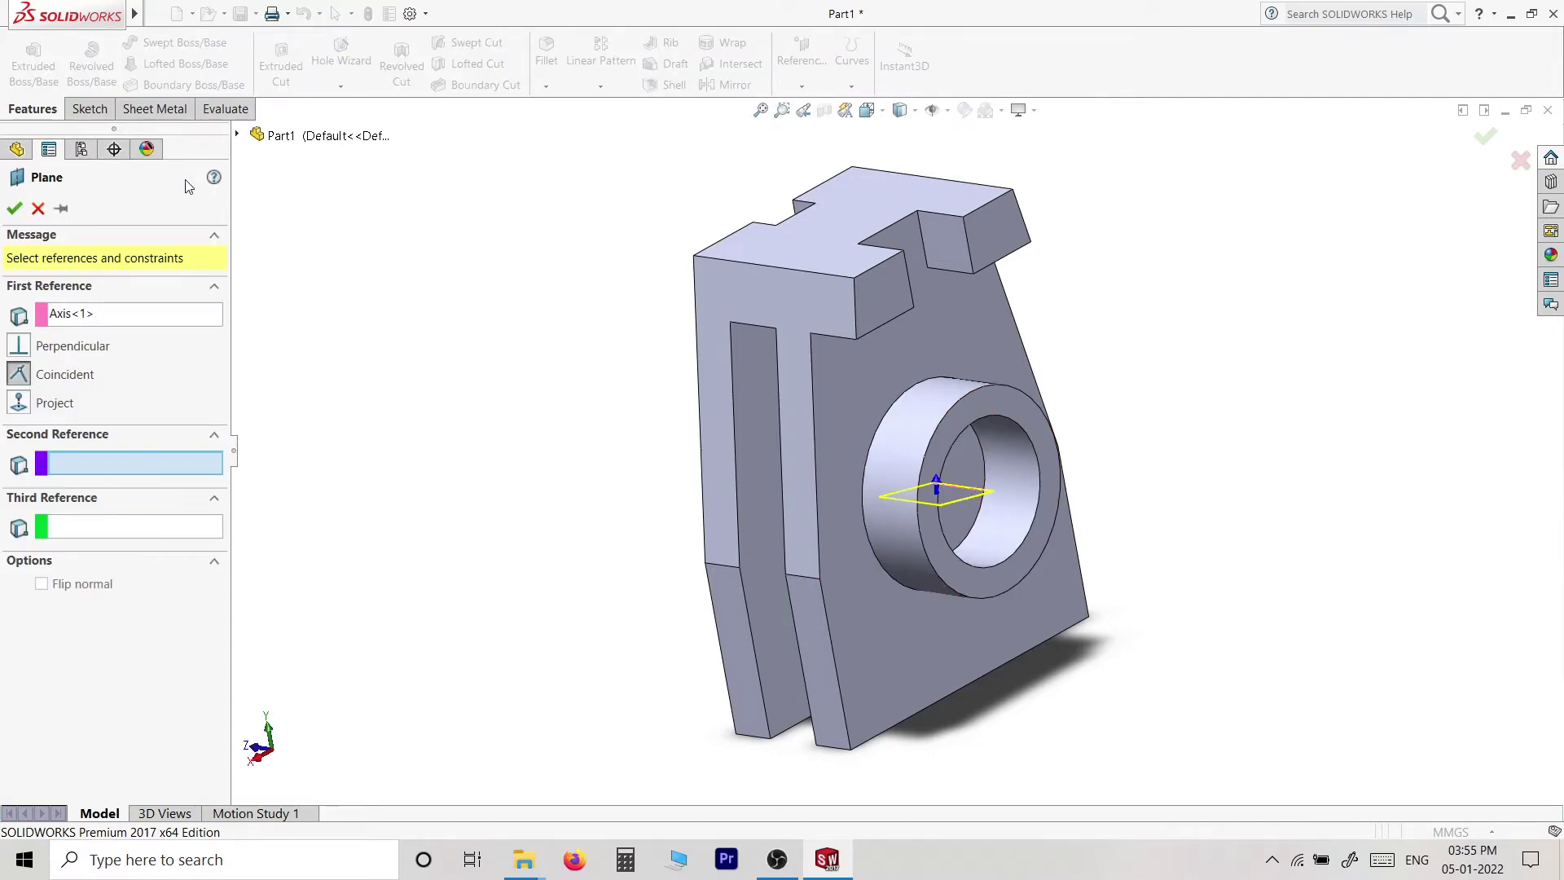
left_click(237, 135)
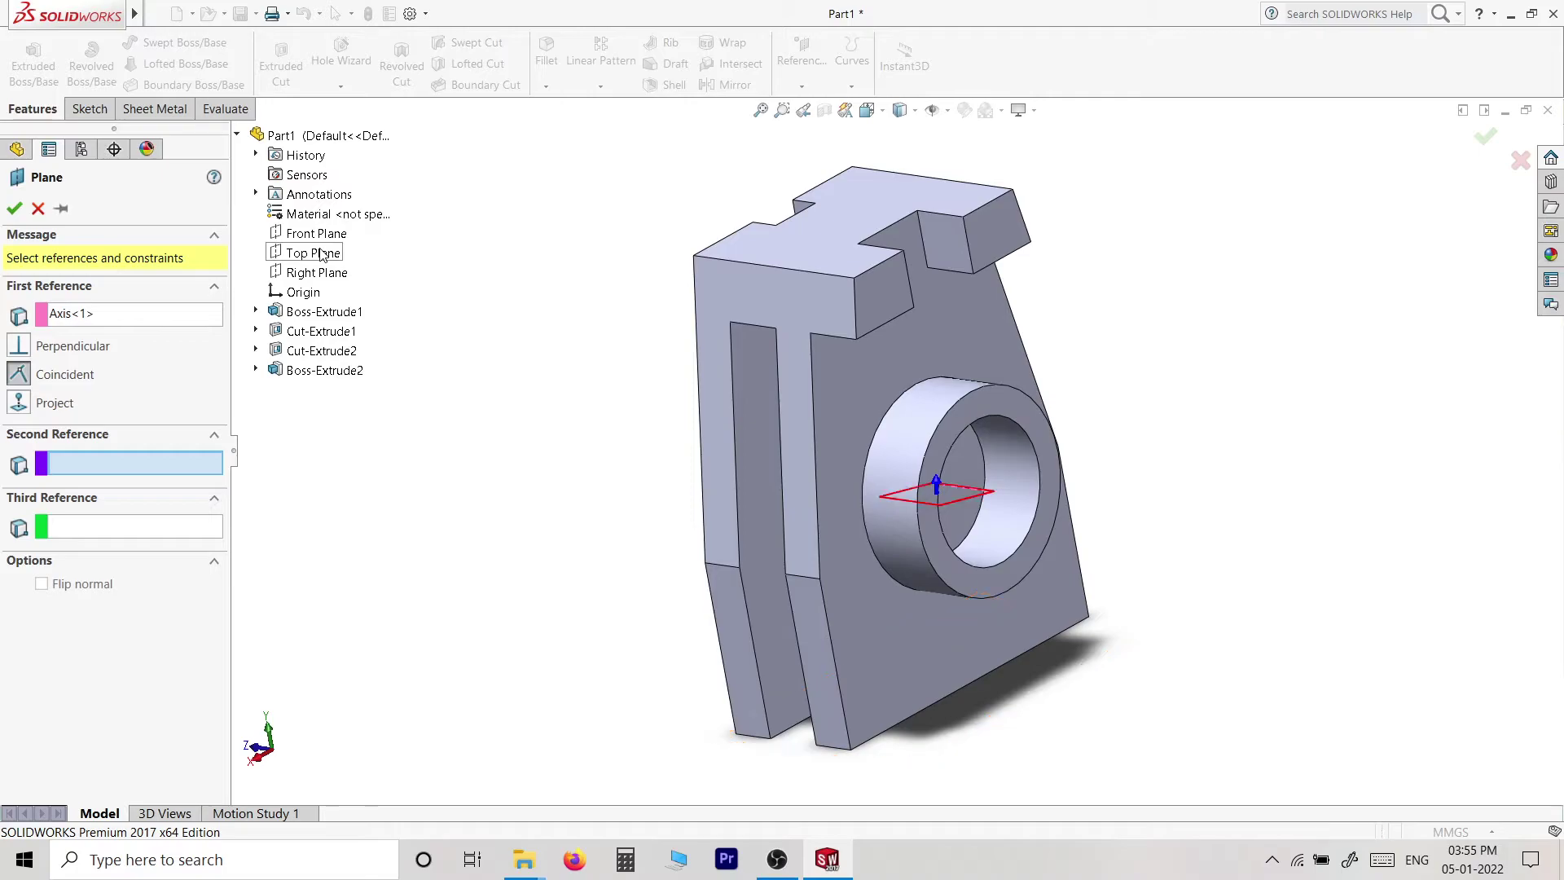
left_click(322, 255)
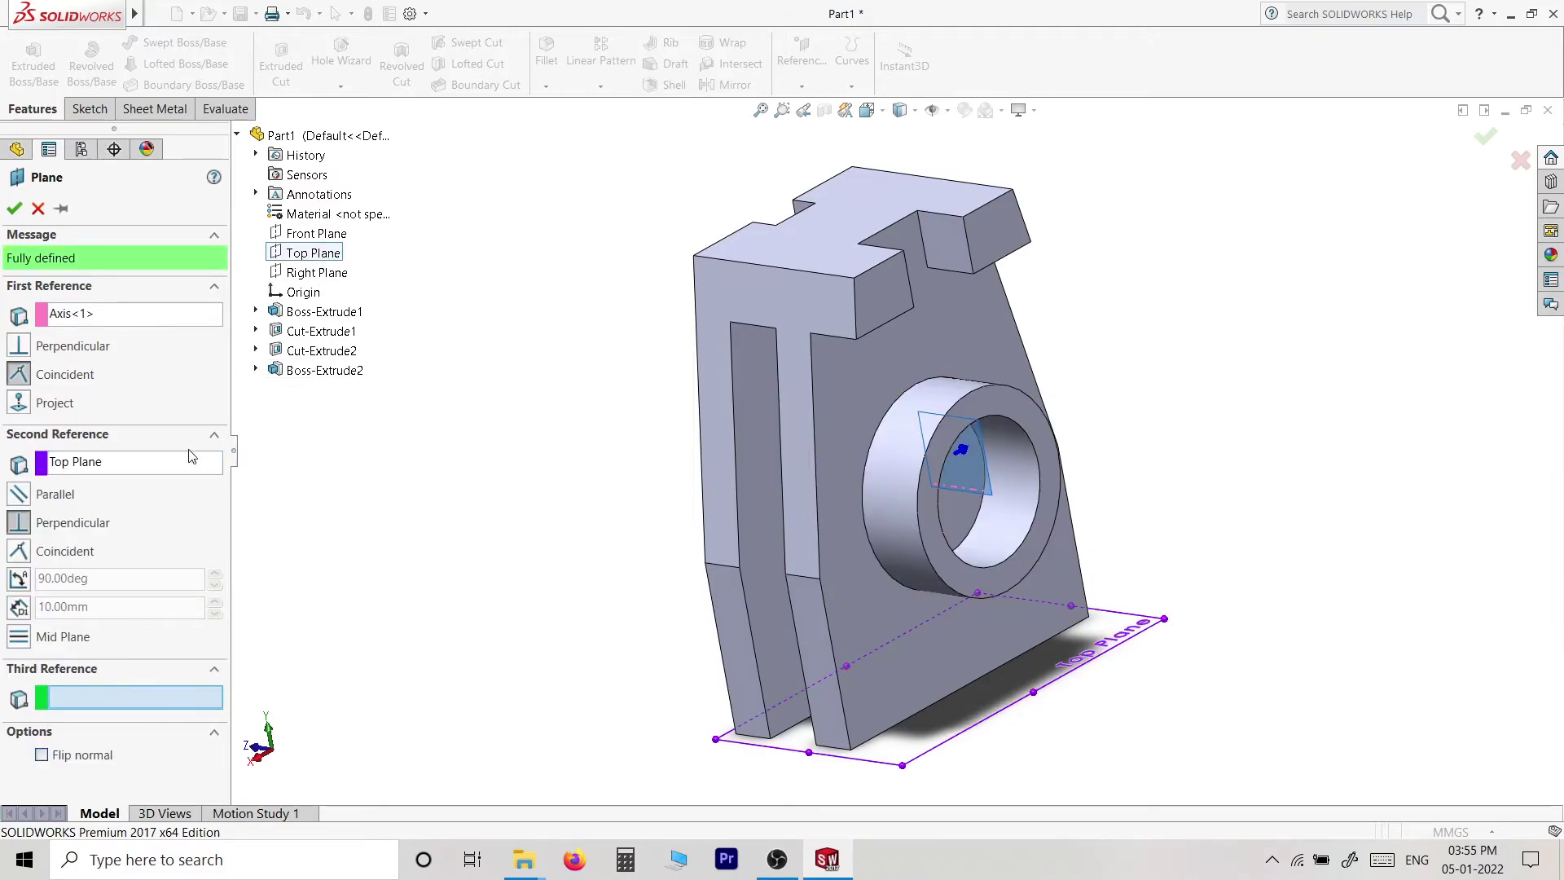
right_click(112, 465)
left_click(134, 476)
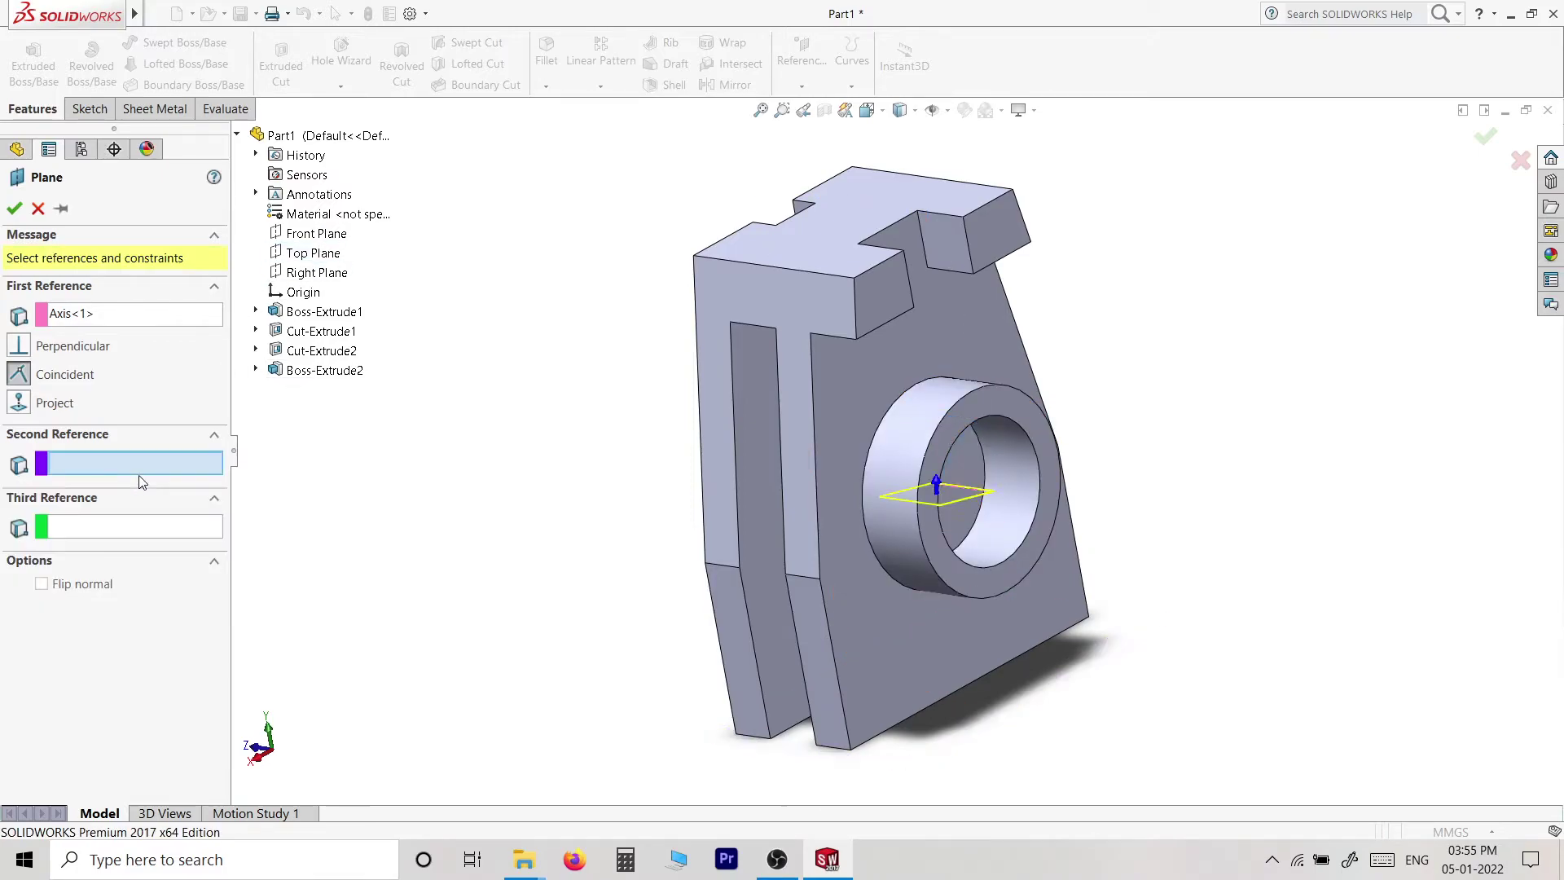
left_click(312, 275)
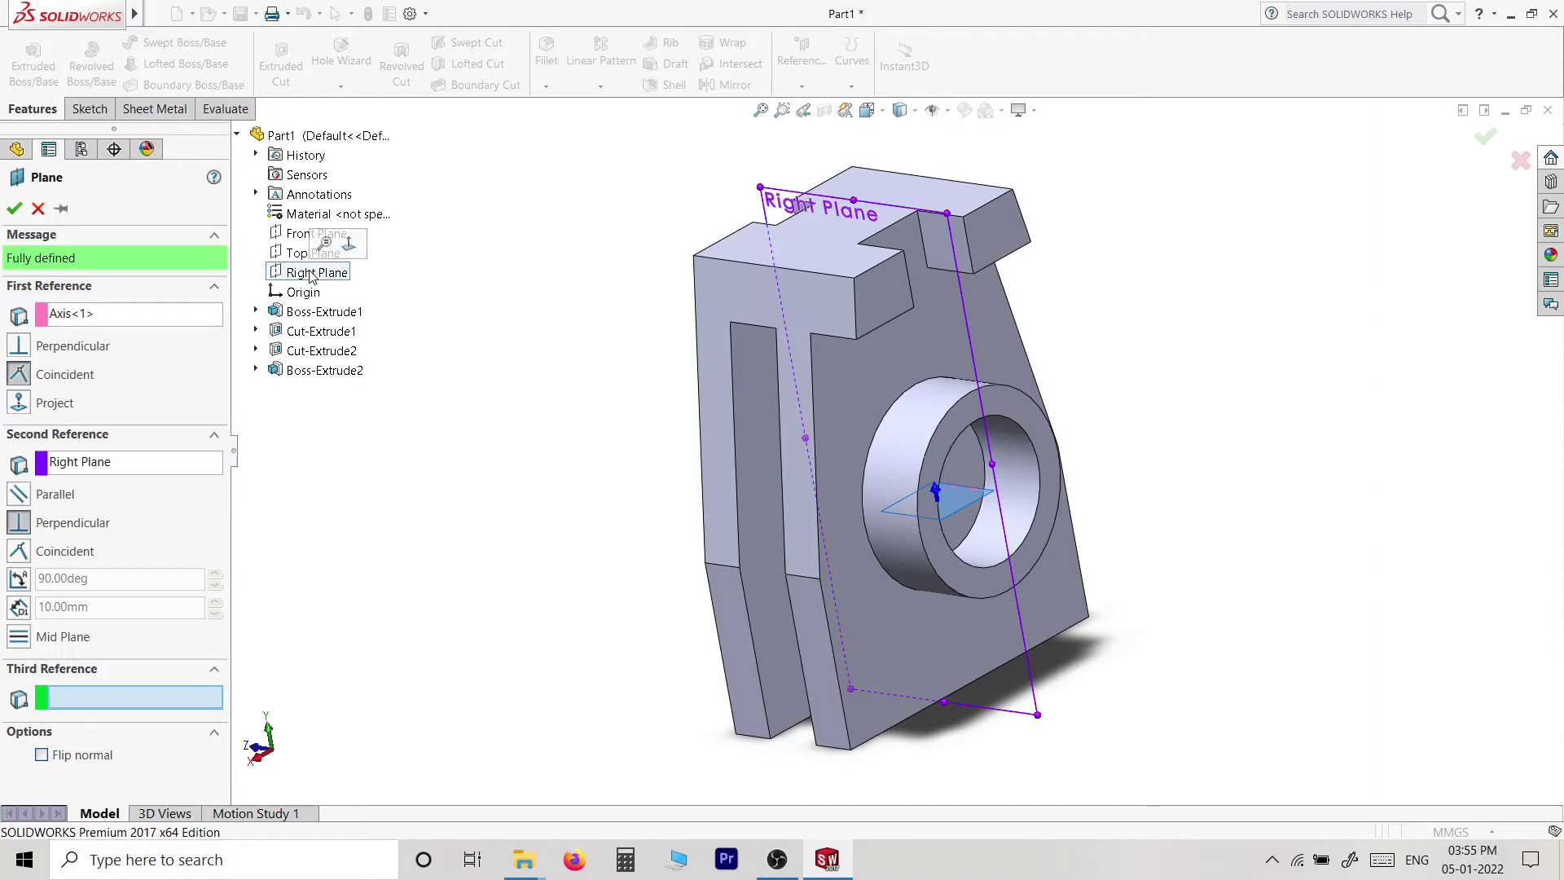
left_click(14, 208)
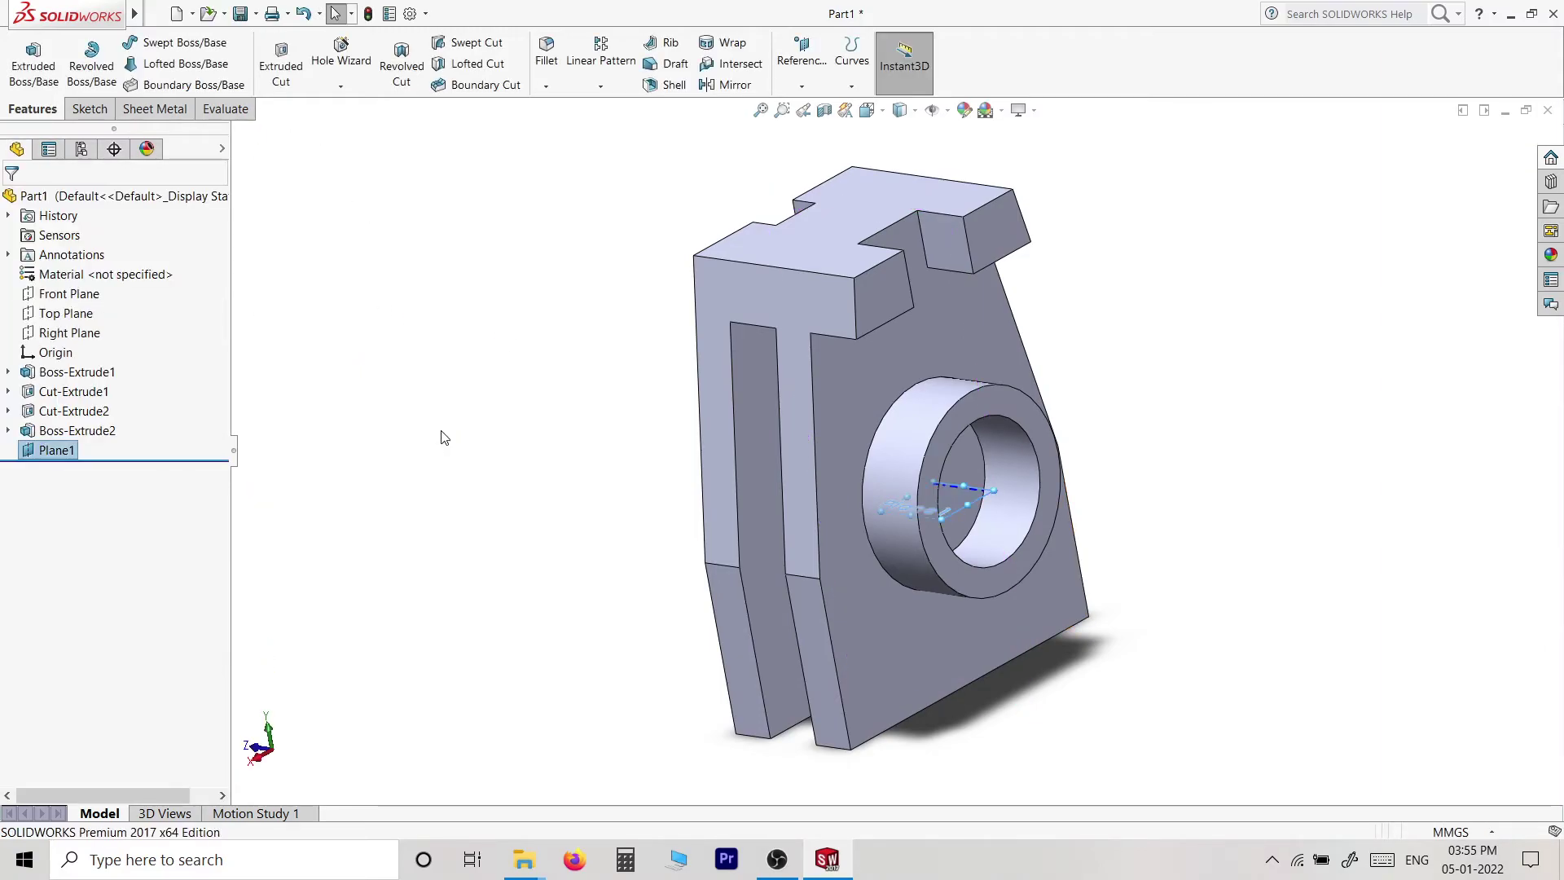
right_click(51, 454)
- Open a new sketch on Plane1 and view it face-on
right_click(50, 454)
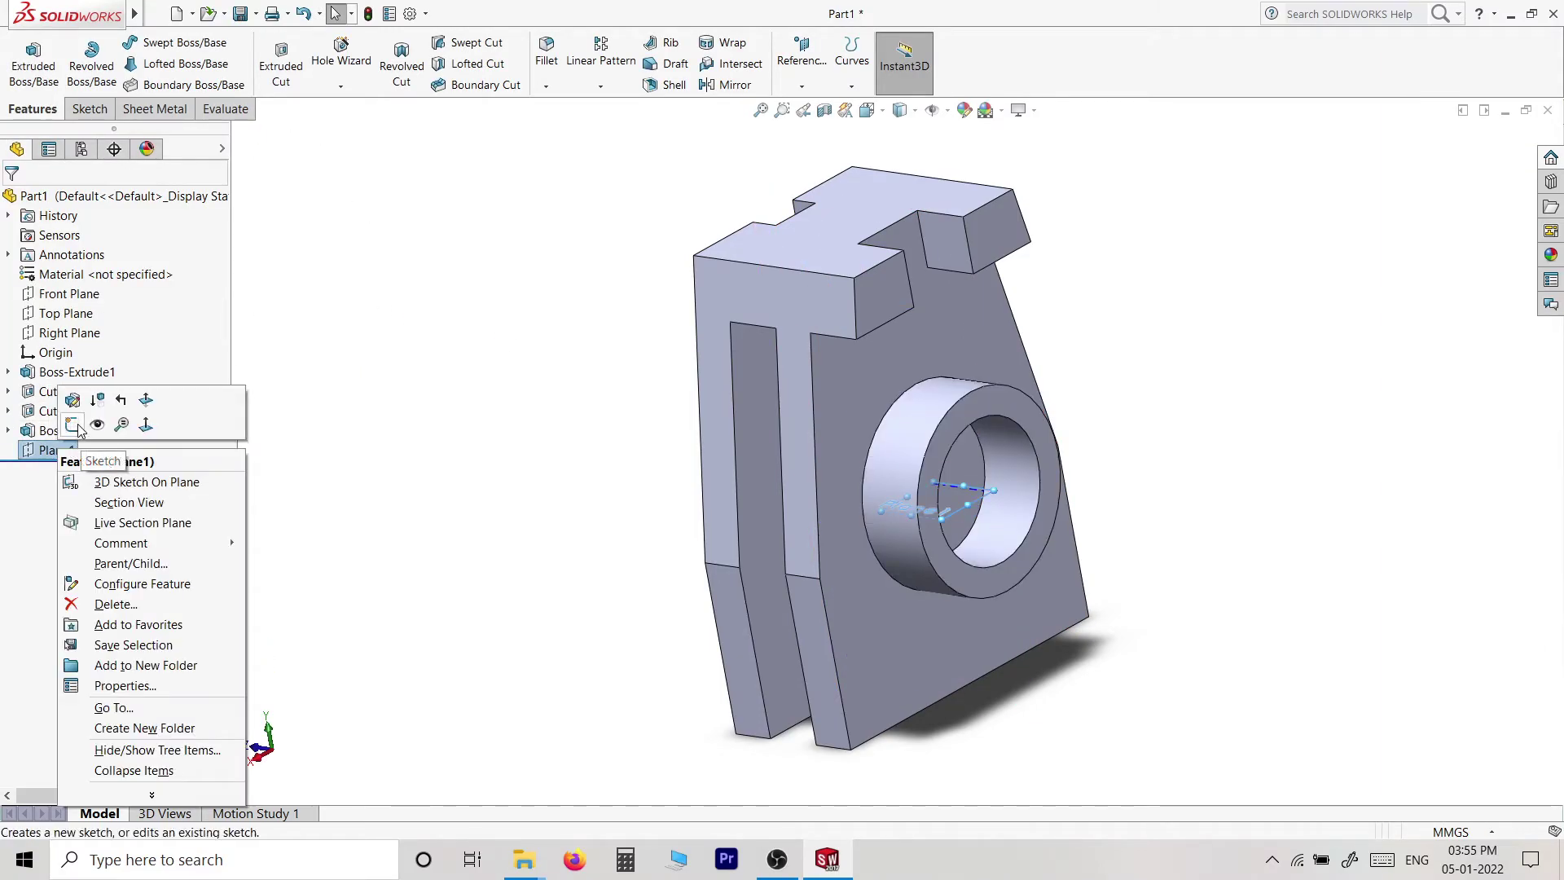
left_click(72, 424)
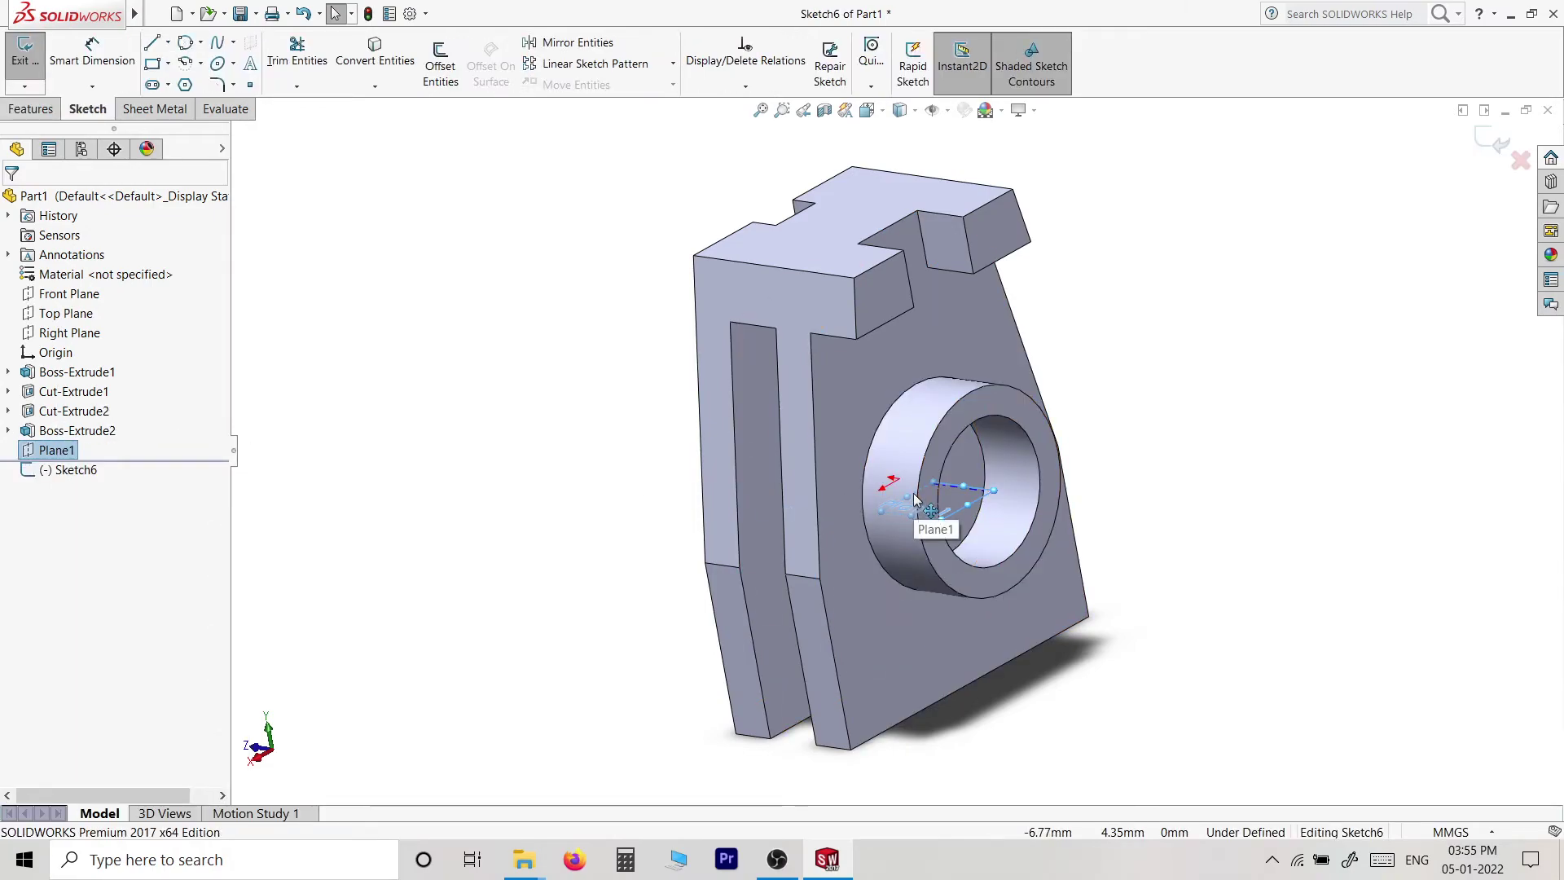
key("ctrl+8")
scroll(912, 489, "down", 2)
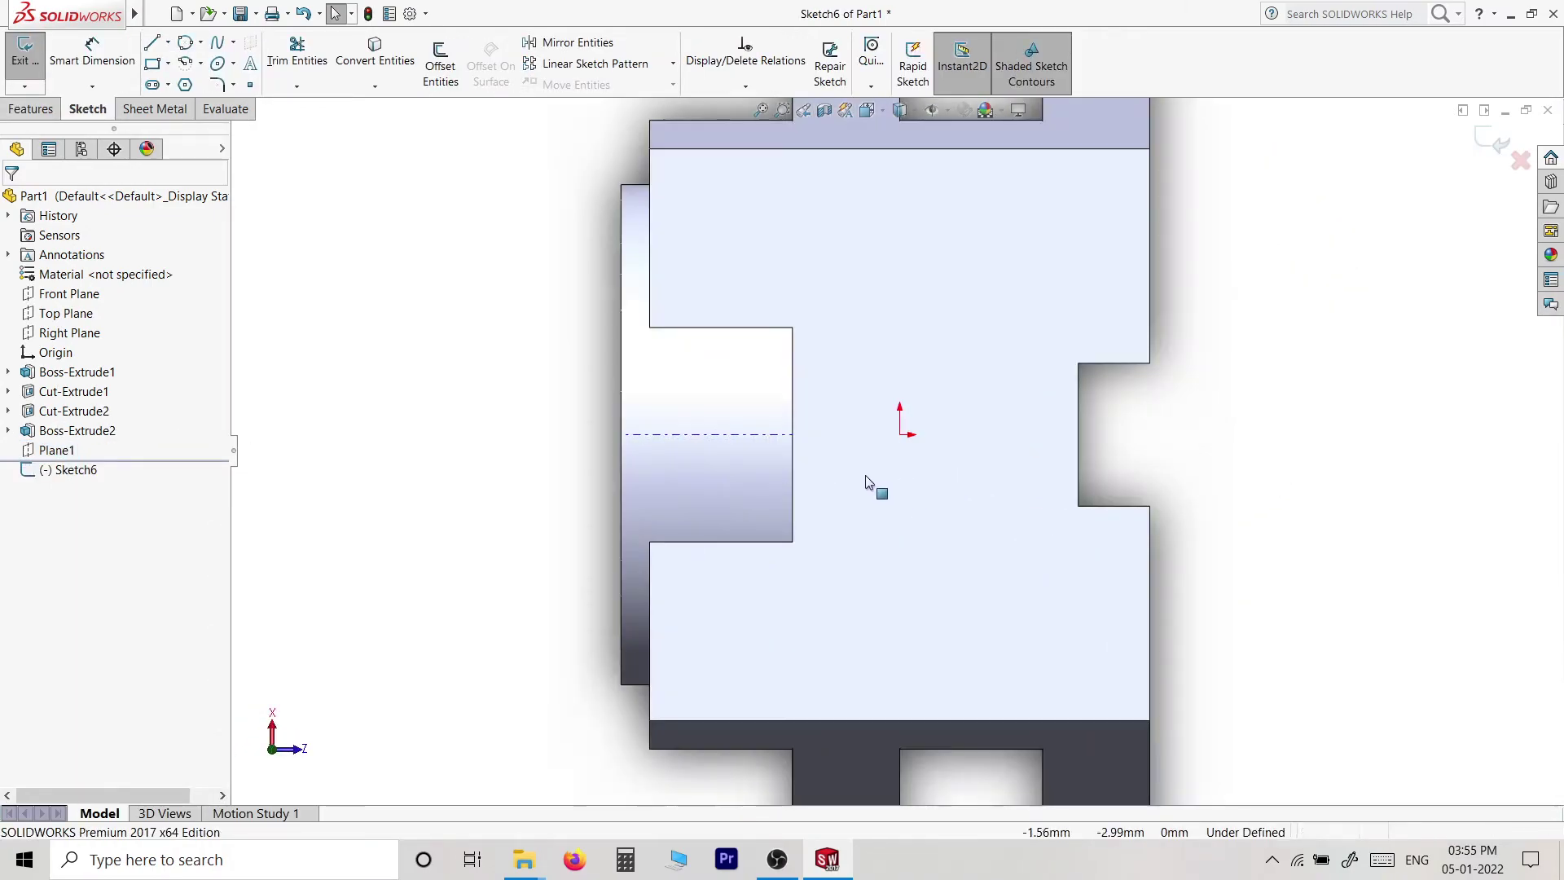
right_click_drag(521, 259, 611, 682)
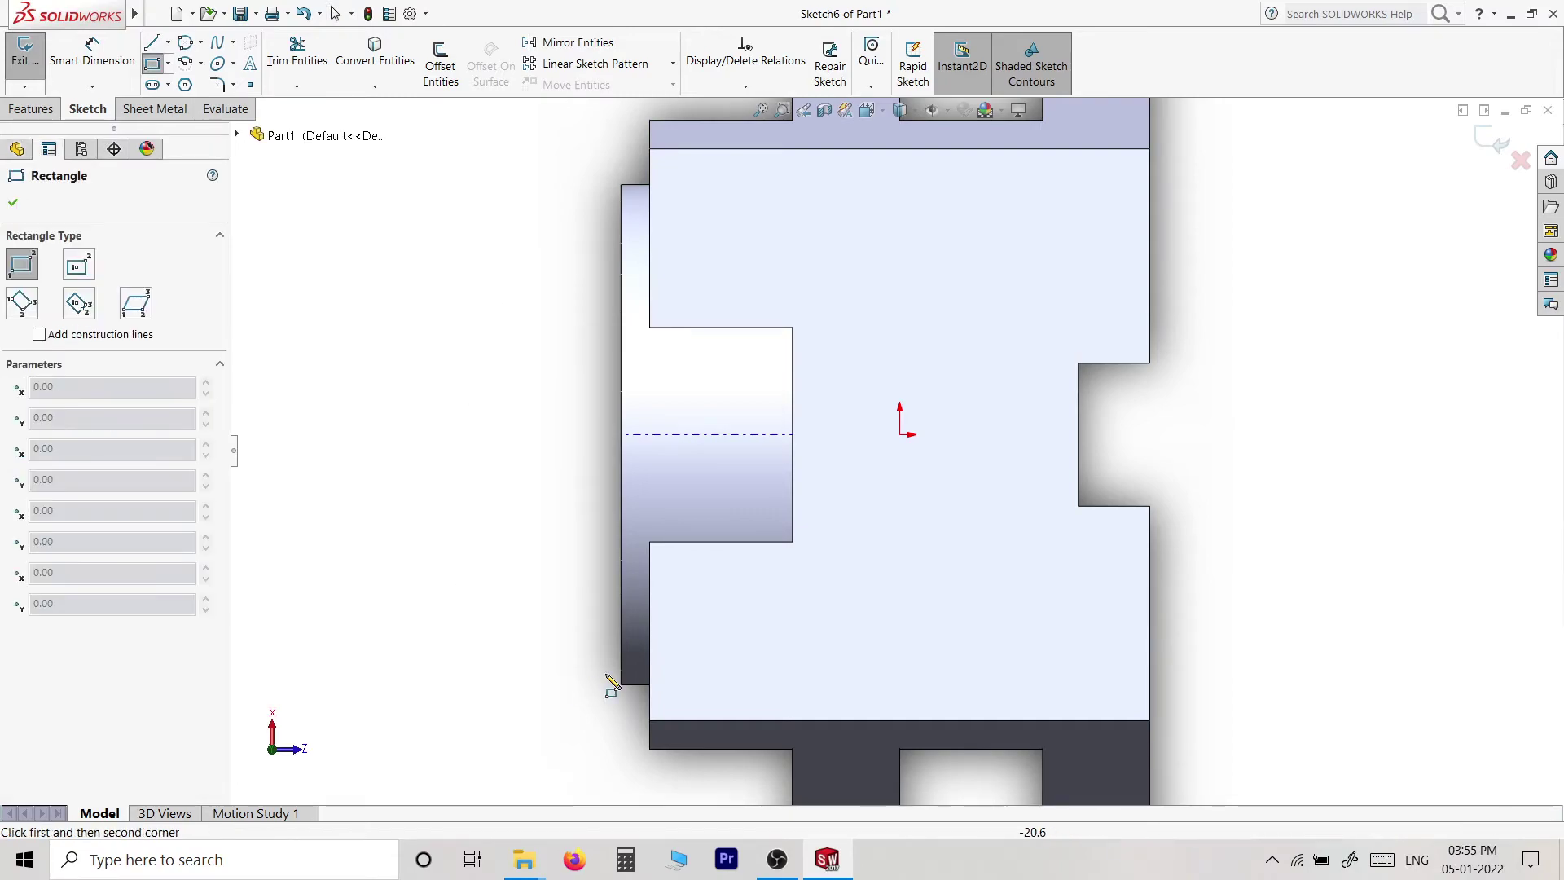
- Draw a small rectangle straddling the bore axis at the ring's outer end
left_click(621, 496)
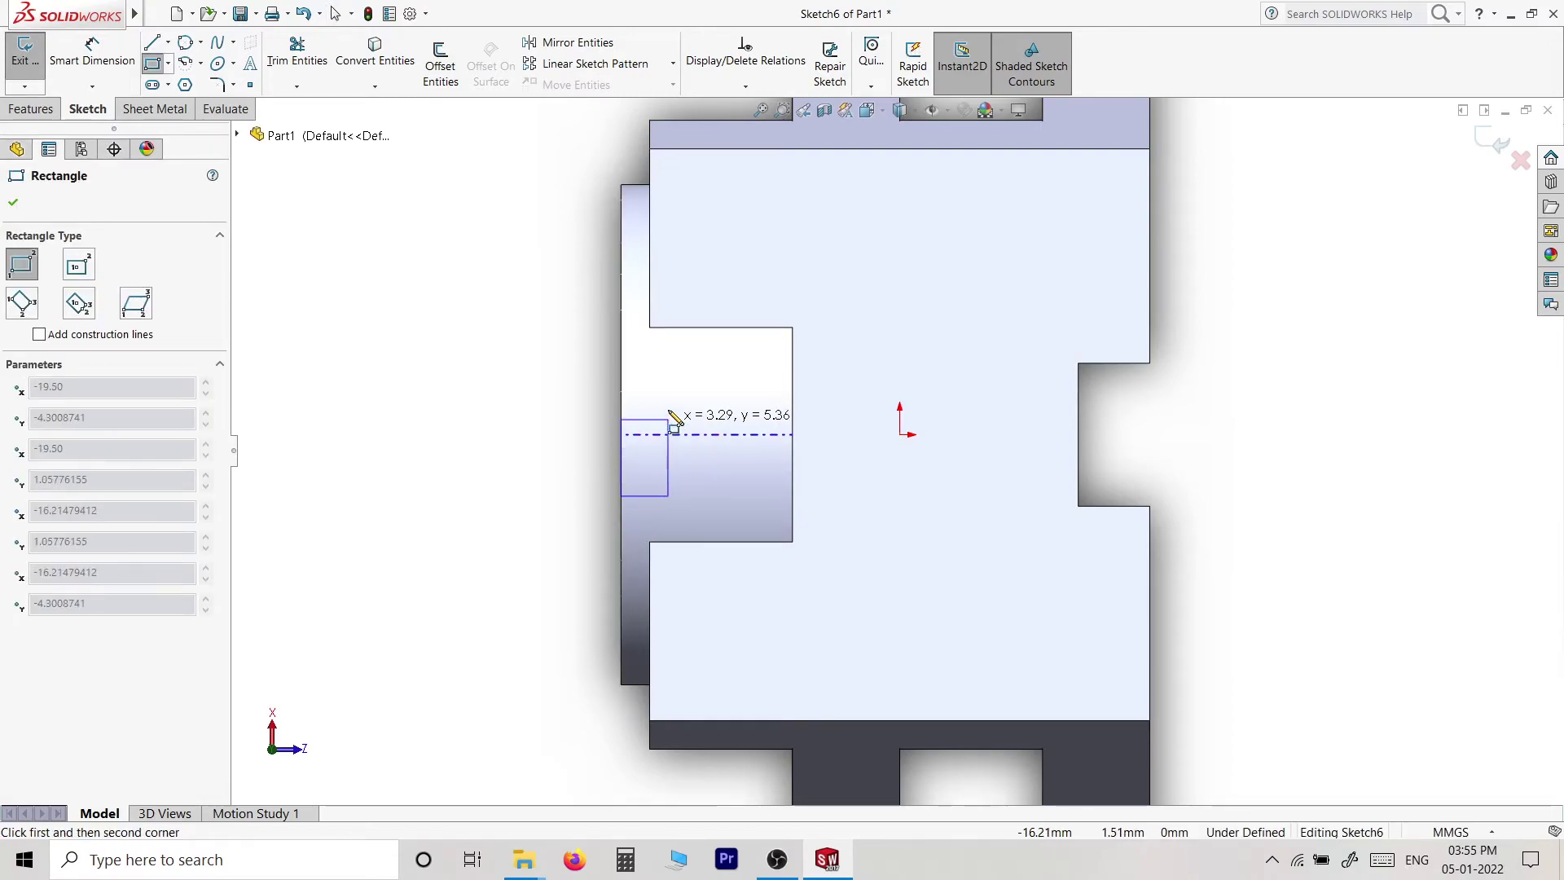
left_click(667, 351)
key("Escape")
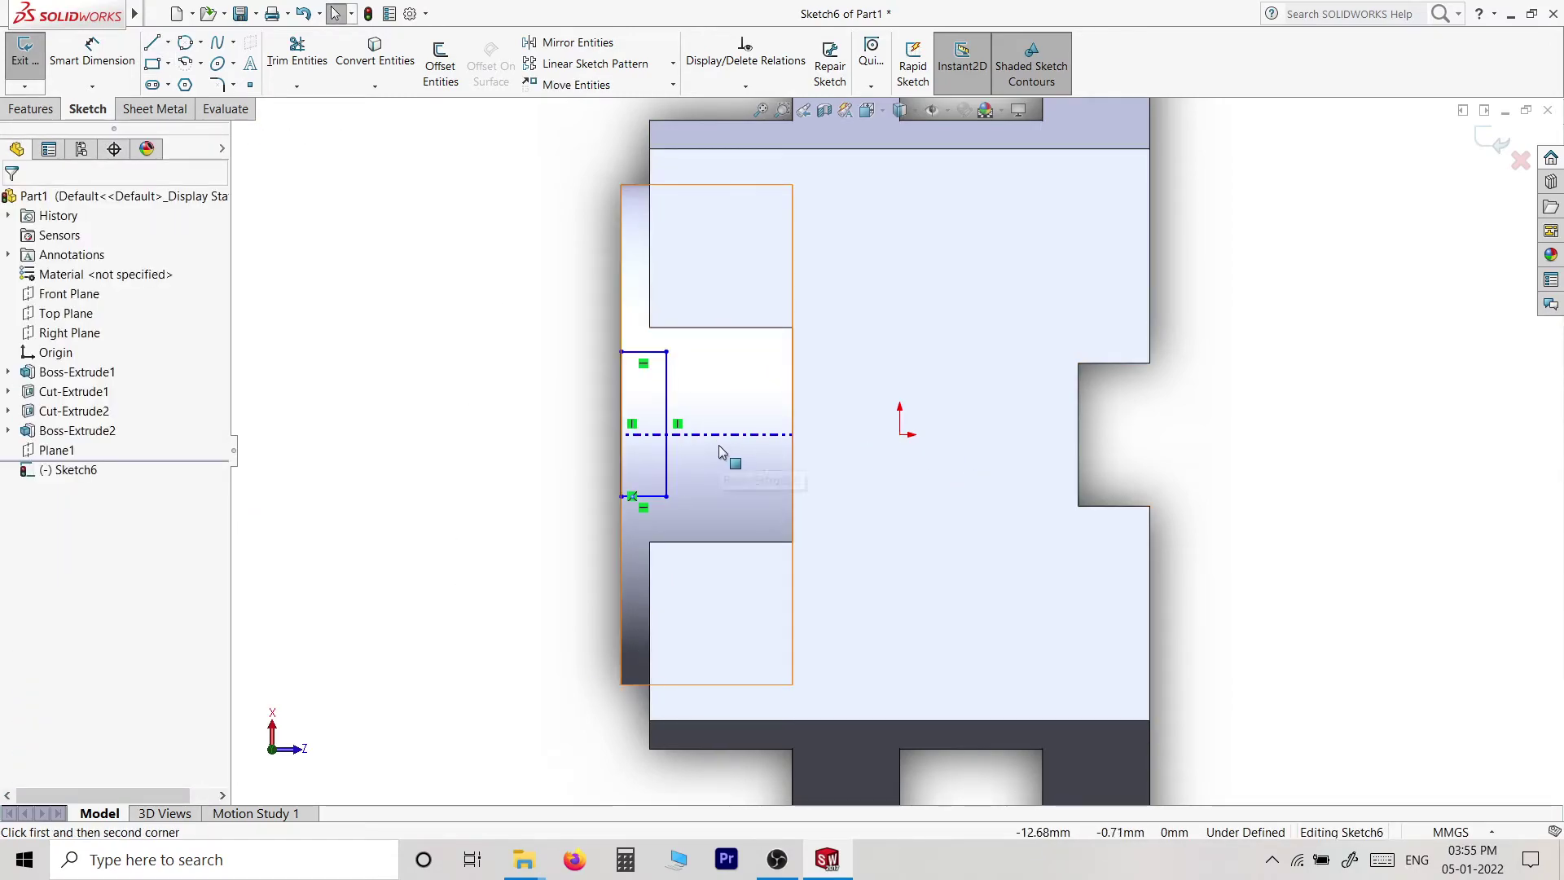
left_click(707, 442)
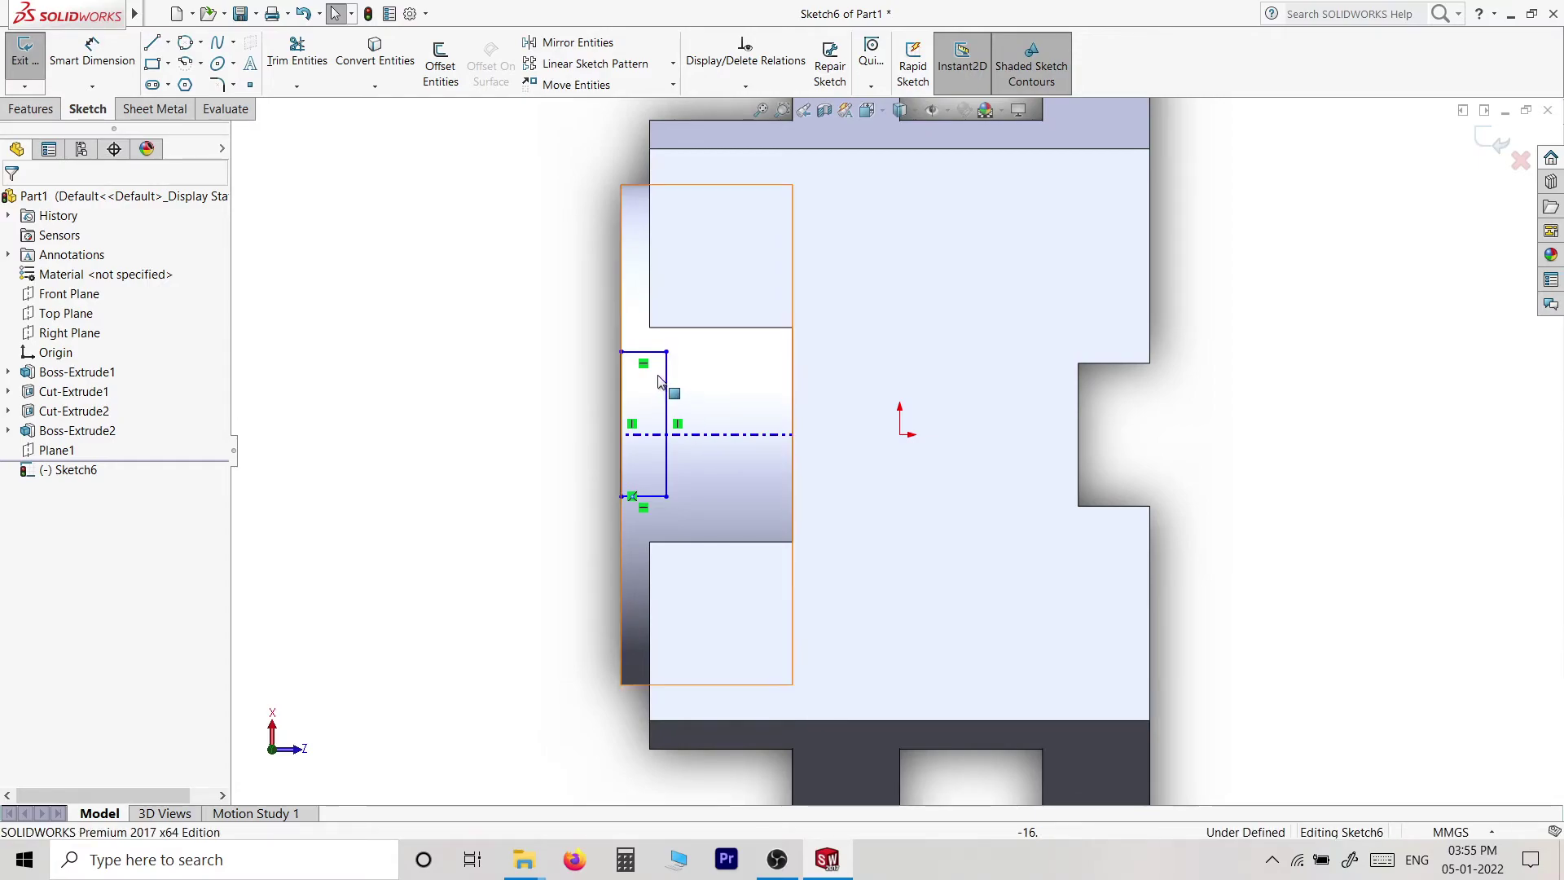
left_click(643, 496, "ctrl")
left_click(647, 496, "ctrl")
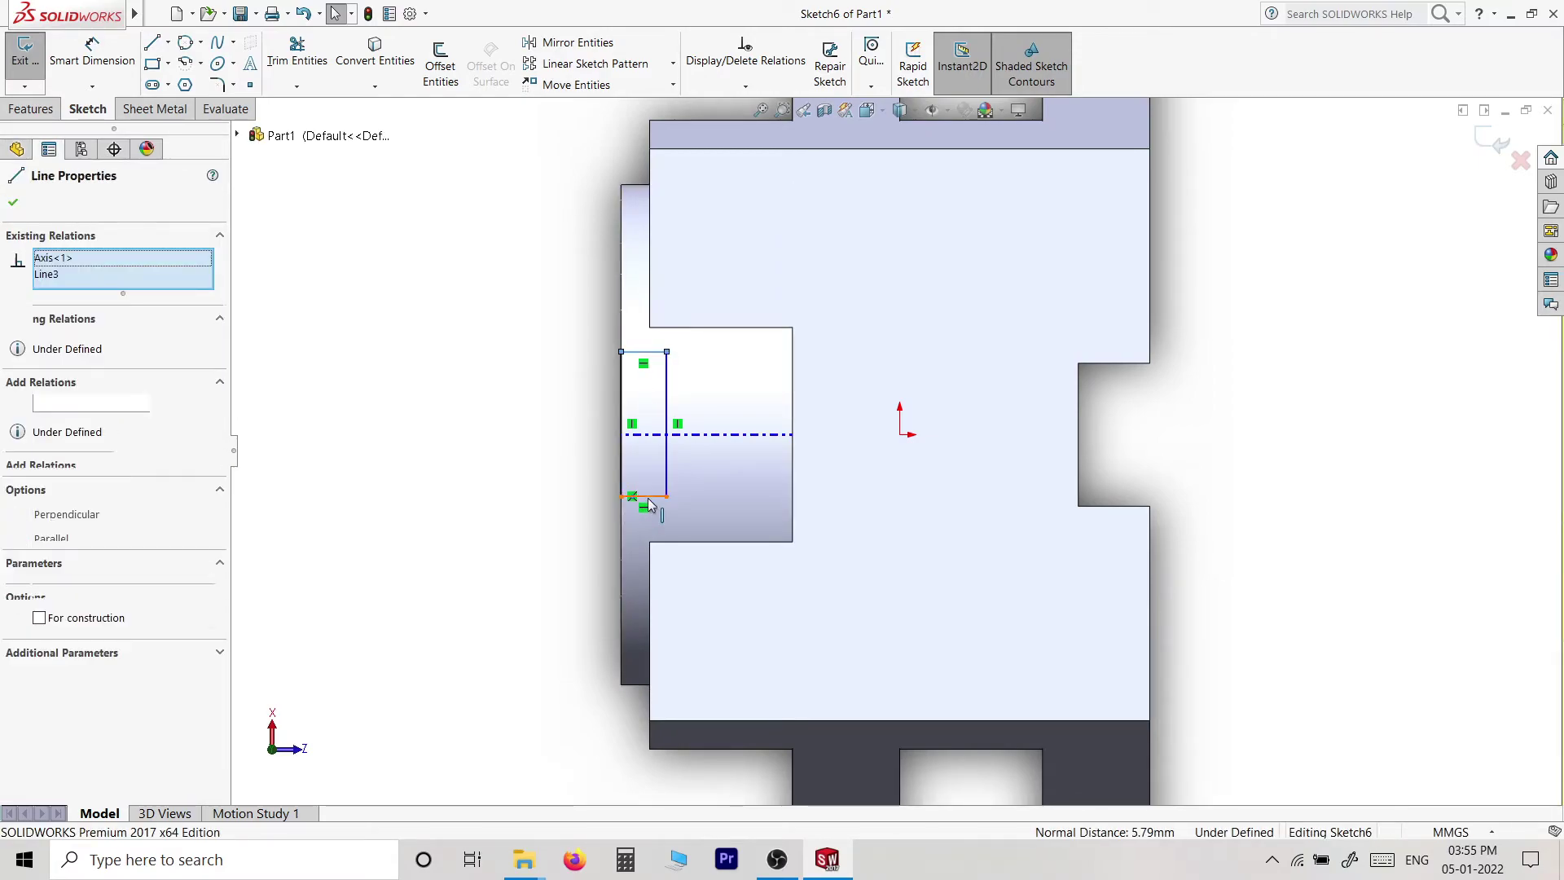
left_click(896, 439, "ctrl")
left_click(599, 438)
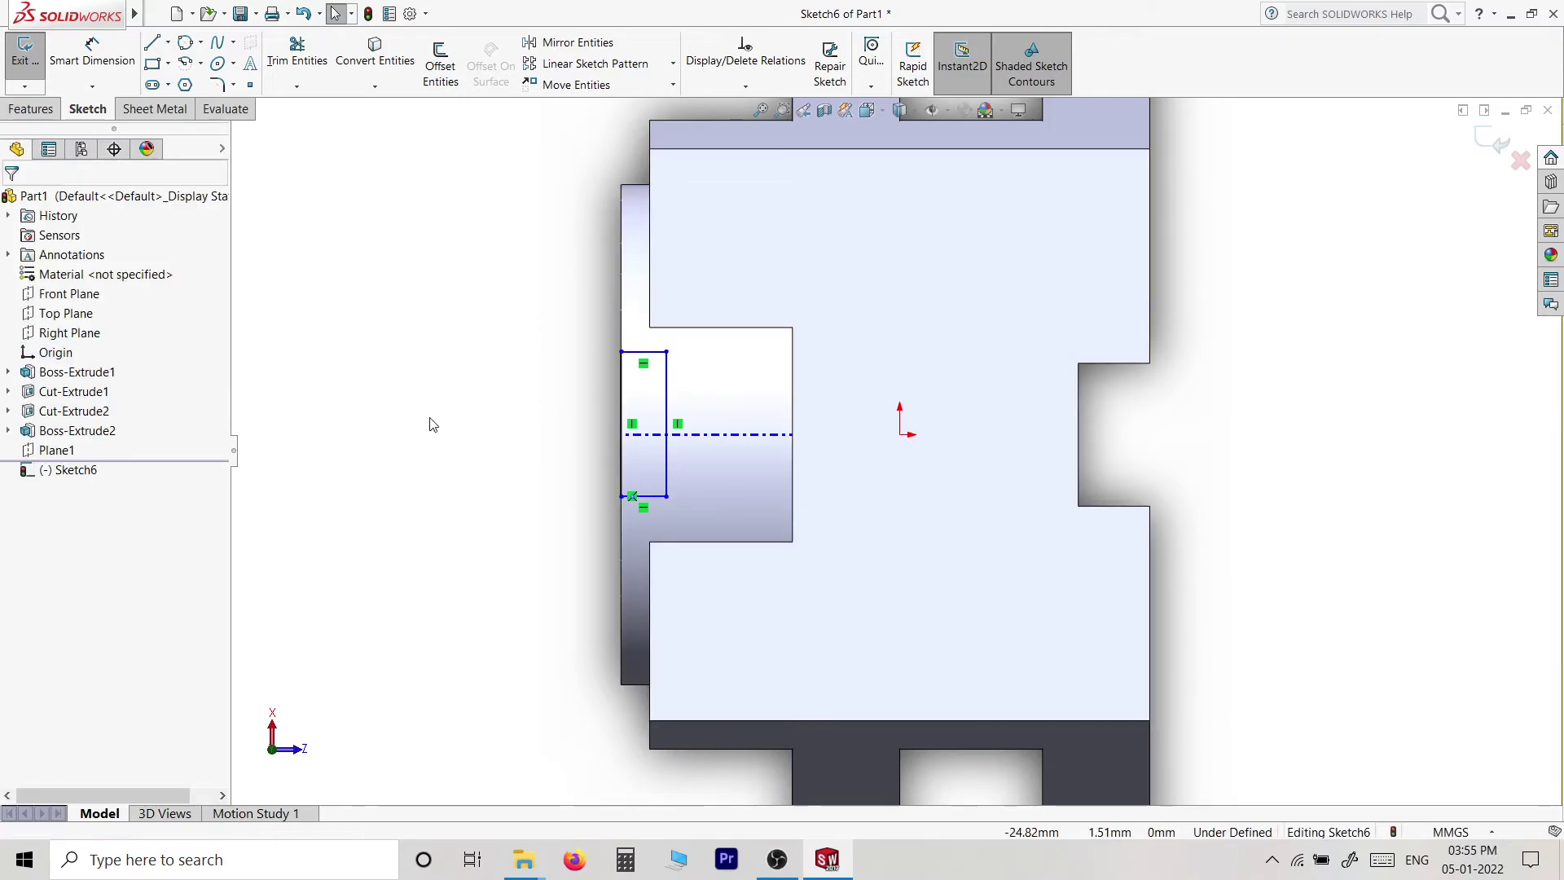
- Draw a horizontal construction centreline from the origin and make the rectangle's edges symmetric about it
key("l")
left_click(900, 436)
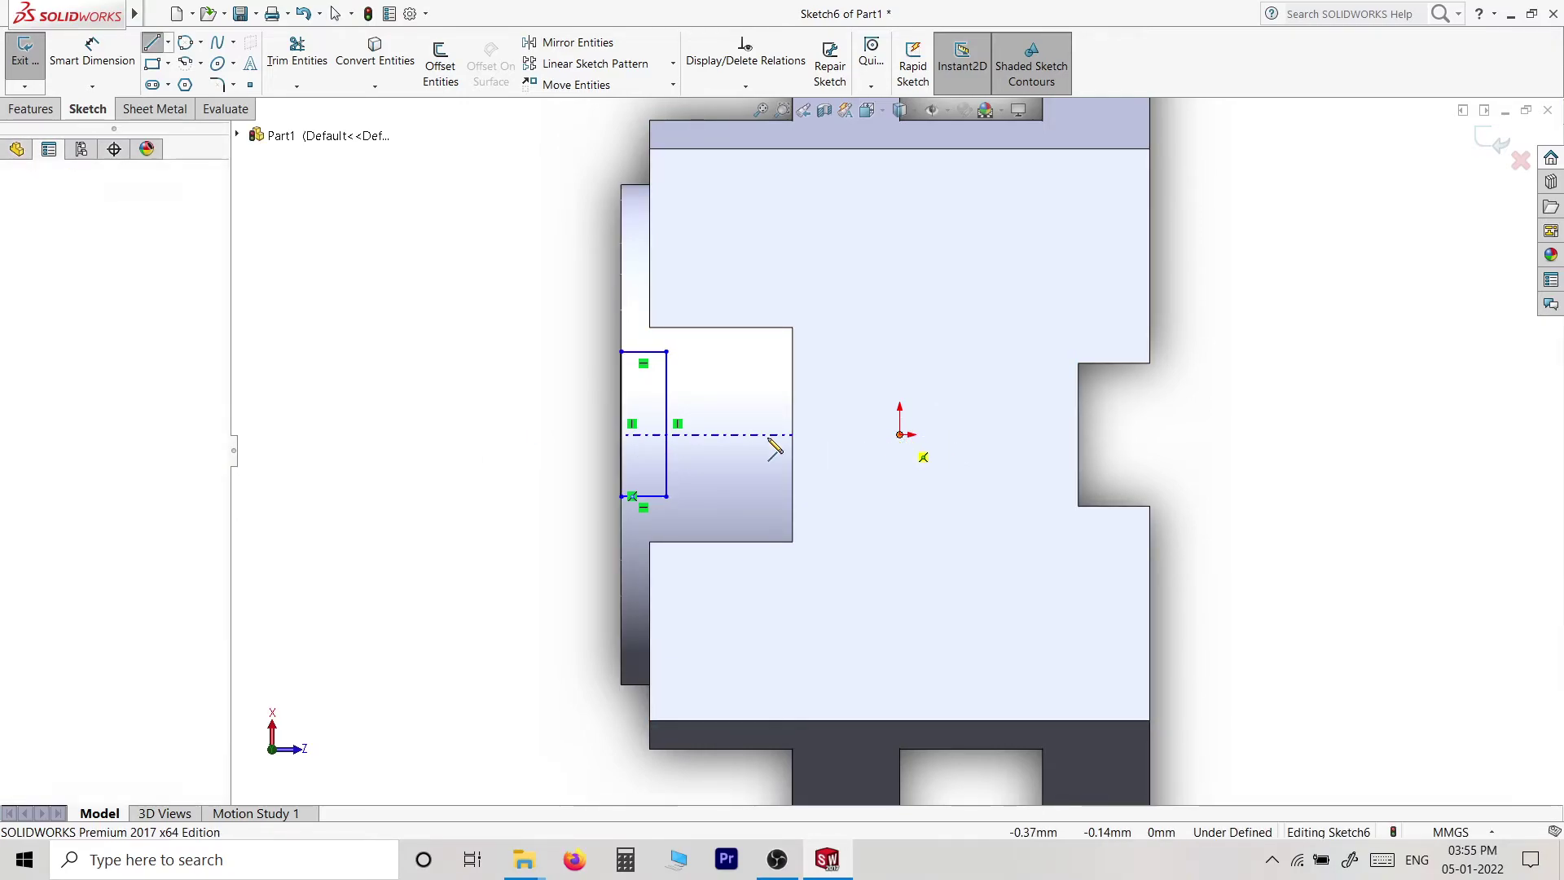
left_click(487, 434)
key("Escape")
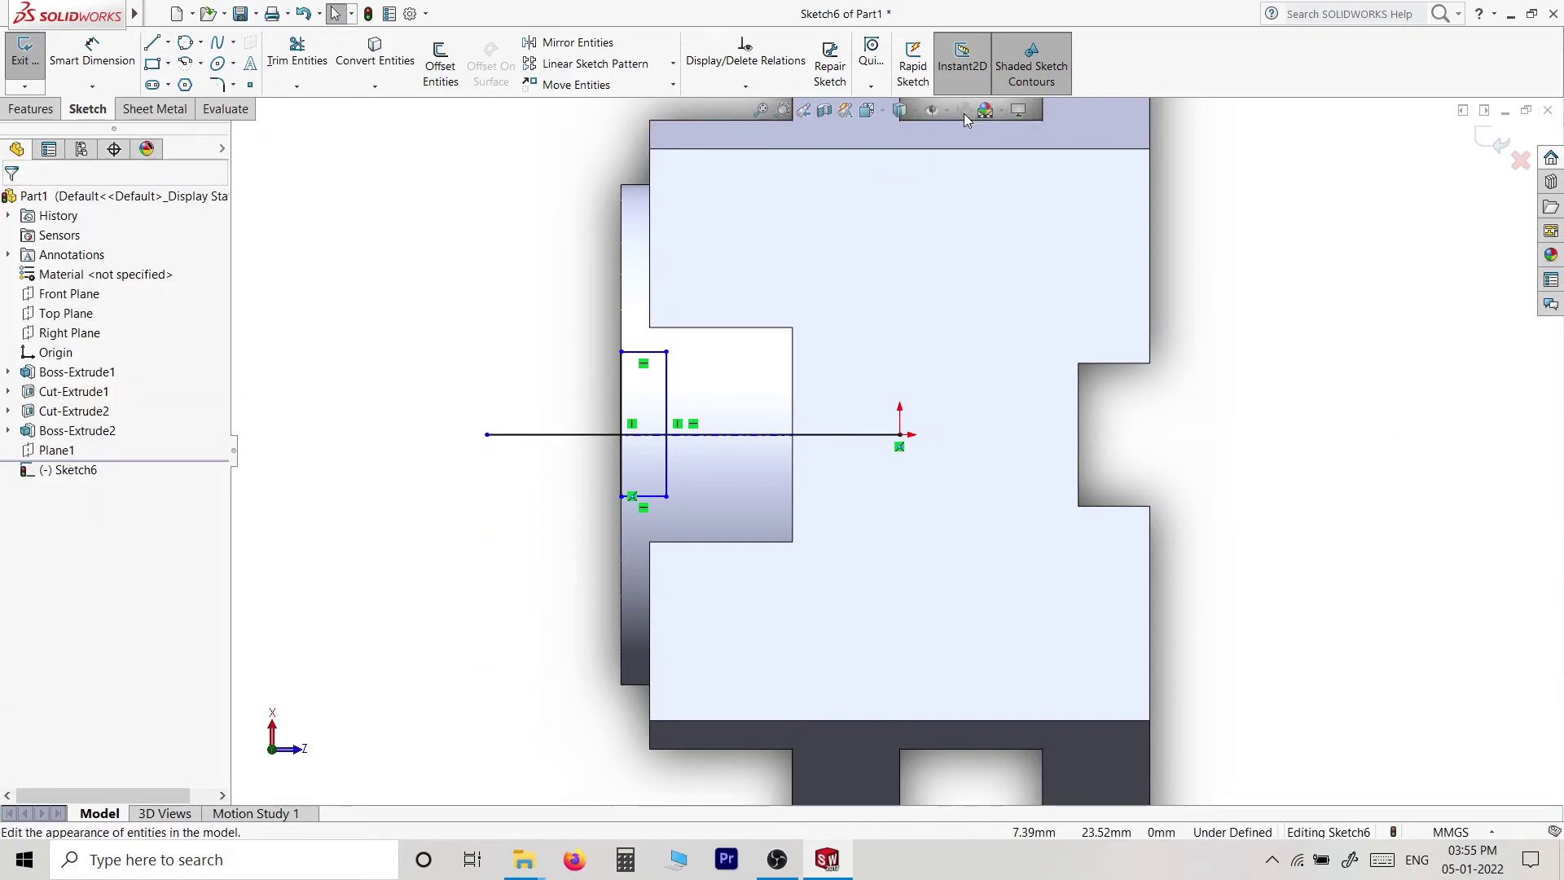
left_click(947, 111)
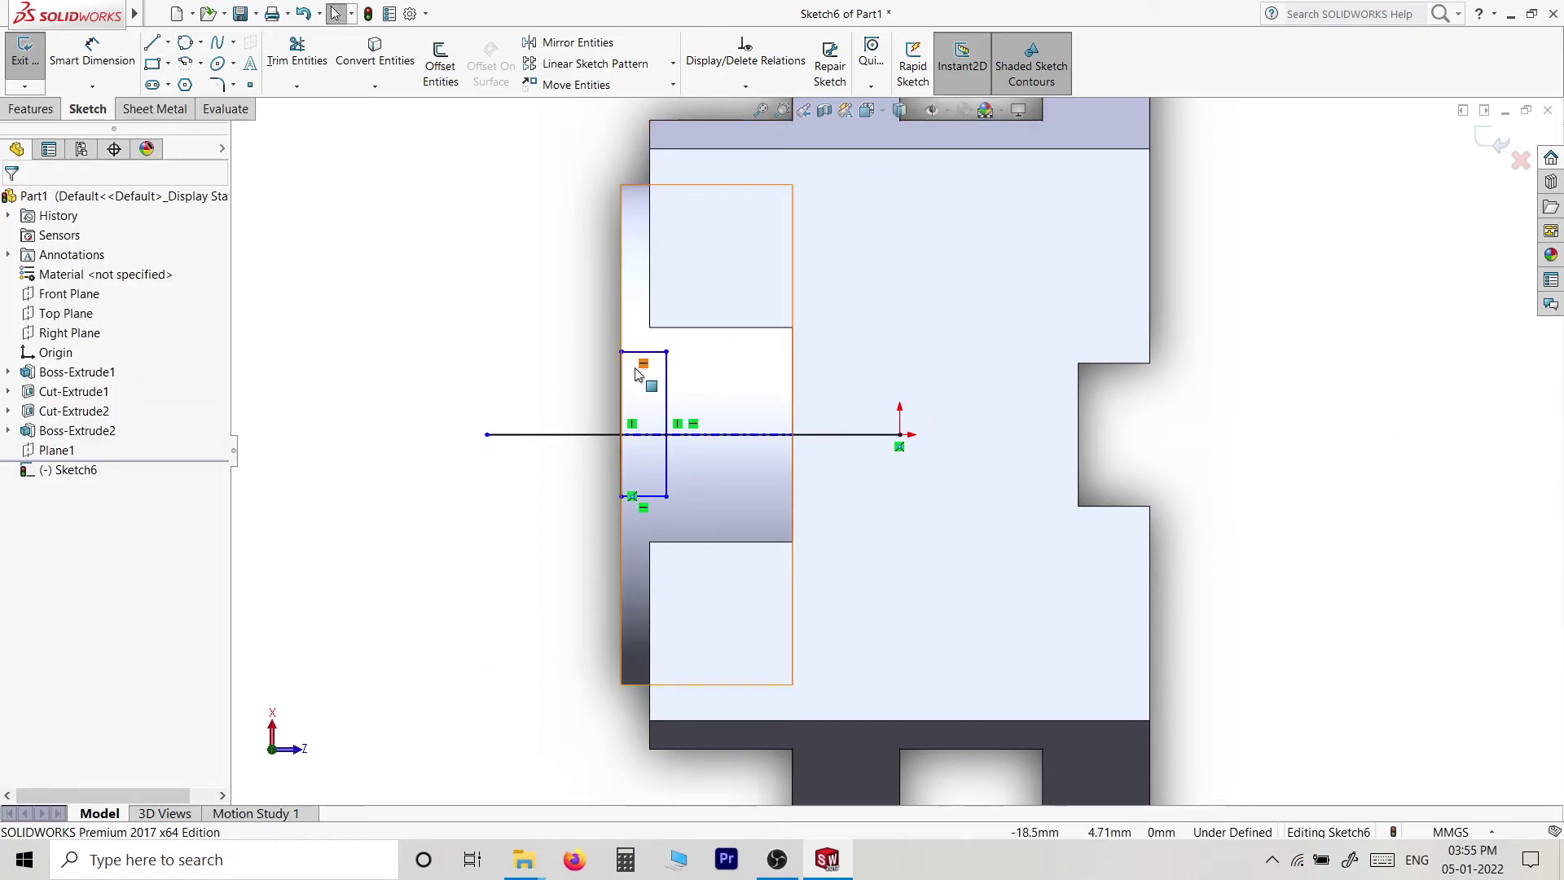
left_click(567, 441)
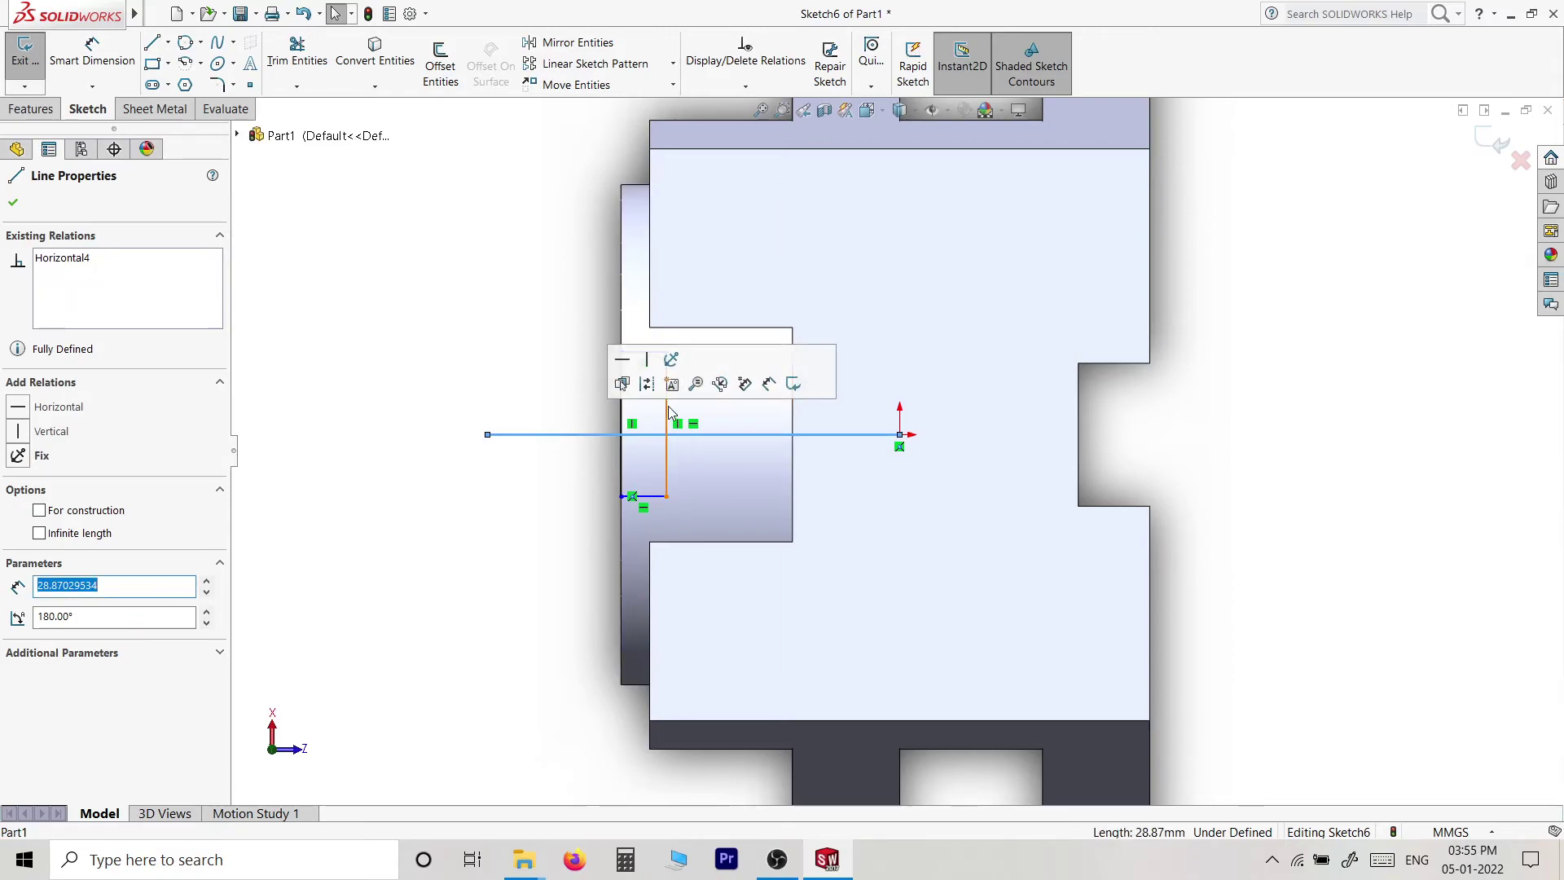
left_click(643, 383)
left_click(649, 355)
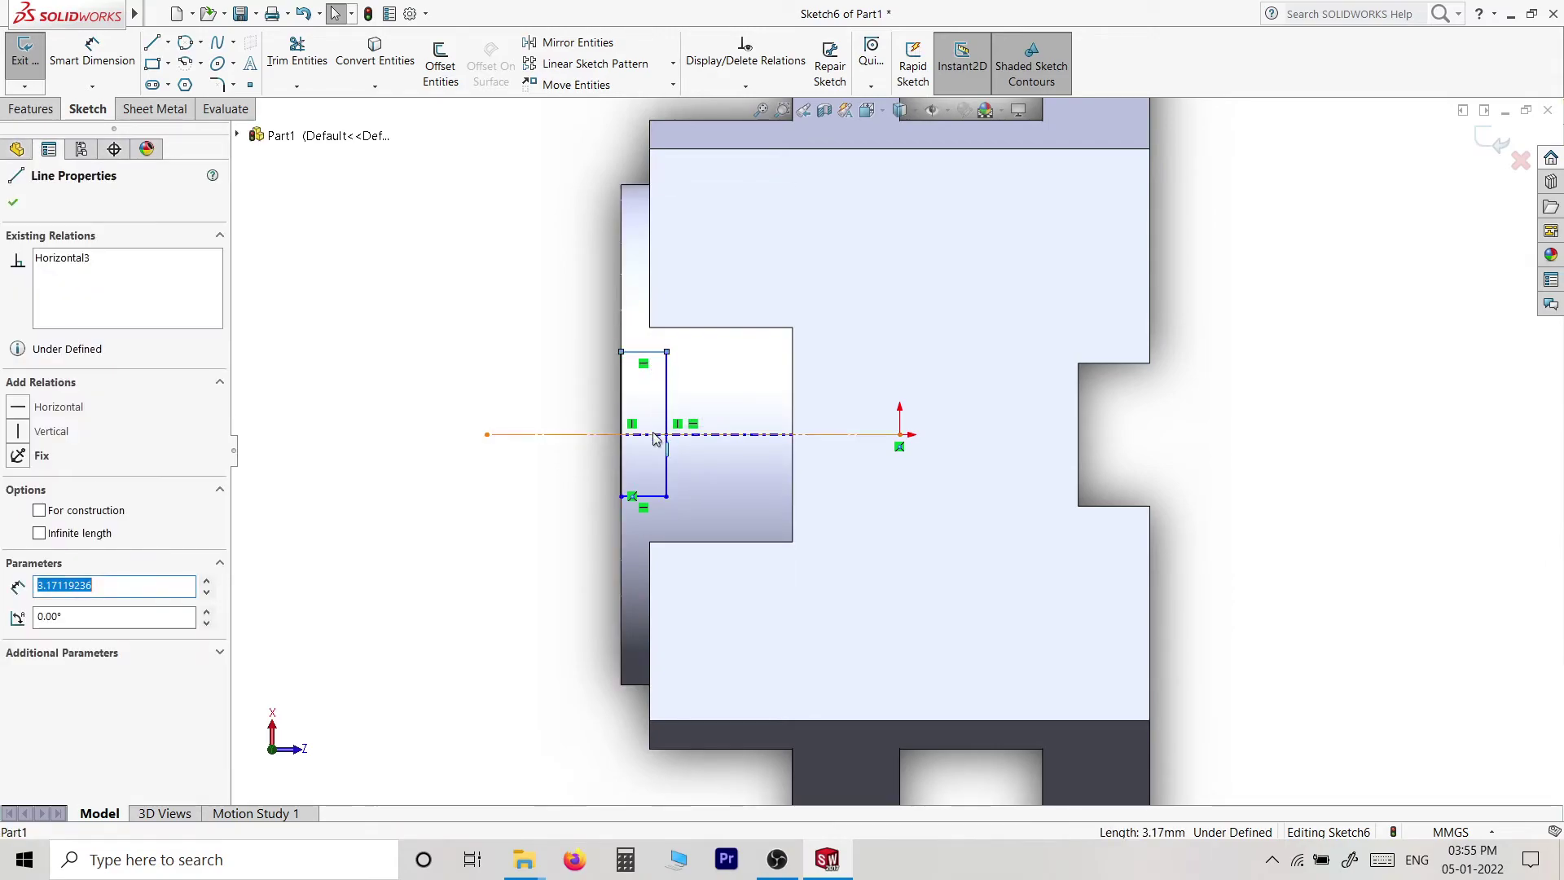
left_click(655, 434, "ctrl")
left_click(665, 494, "ctrl")
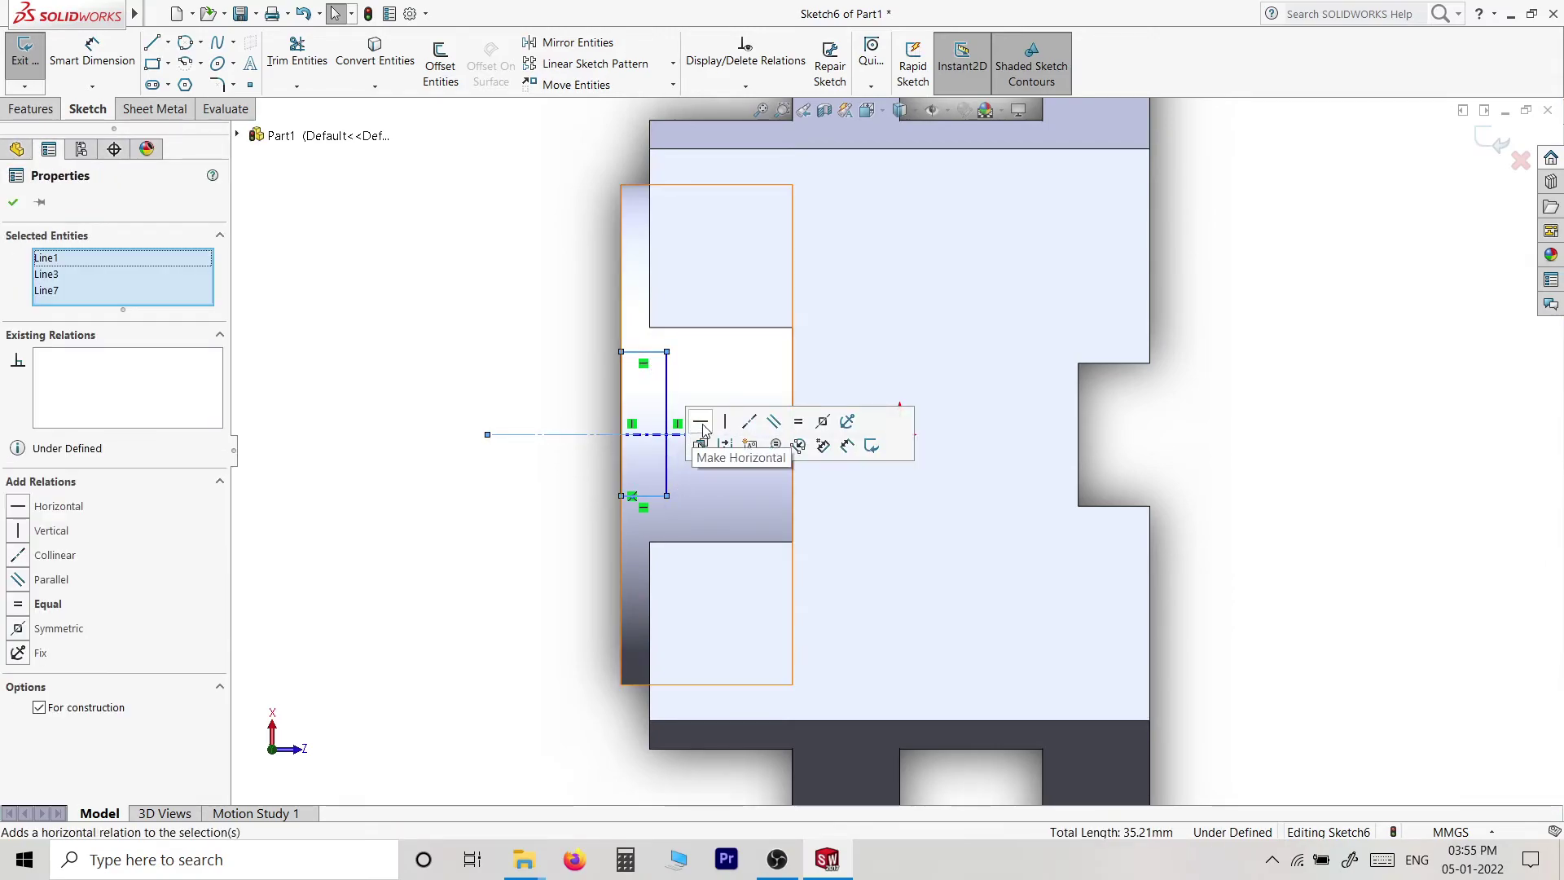
left_click(823, 421)
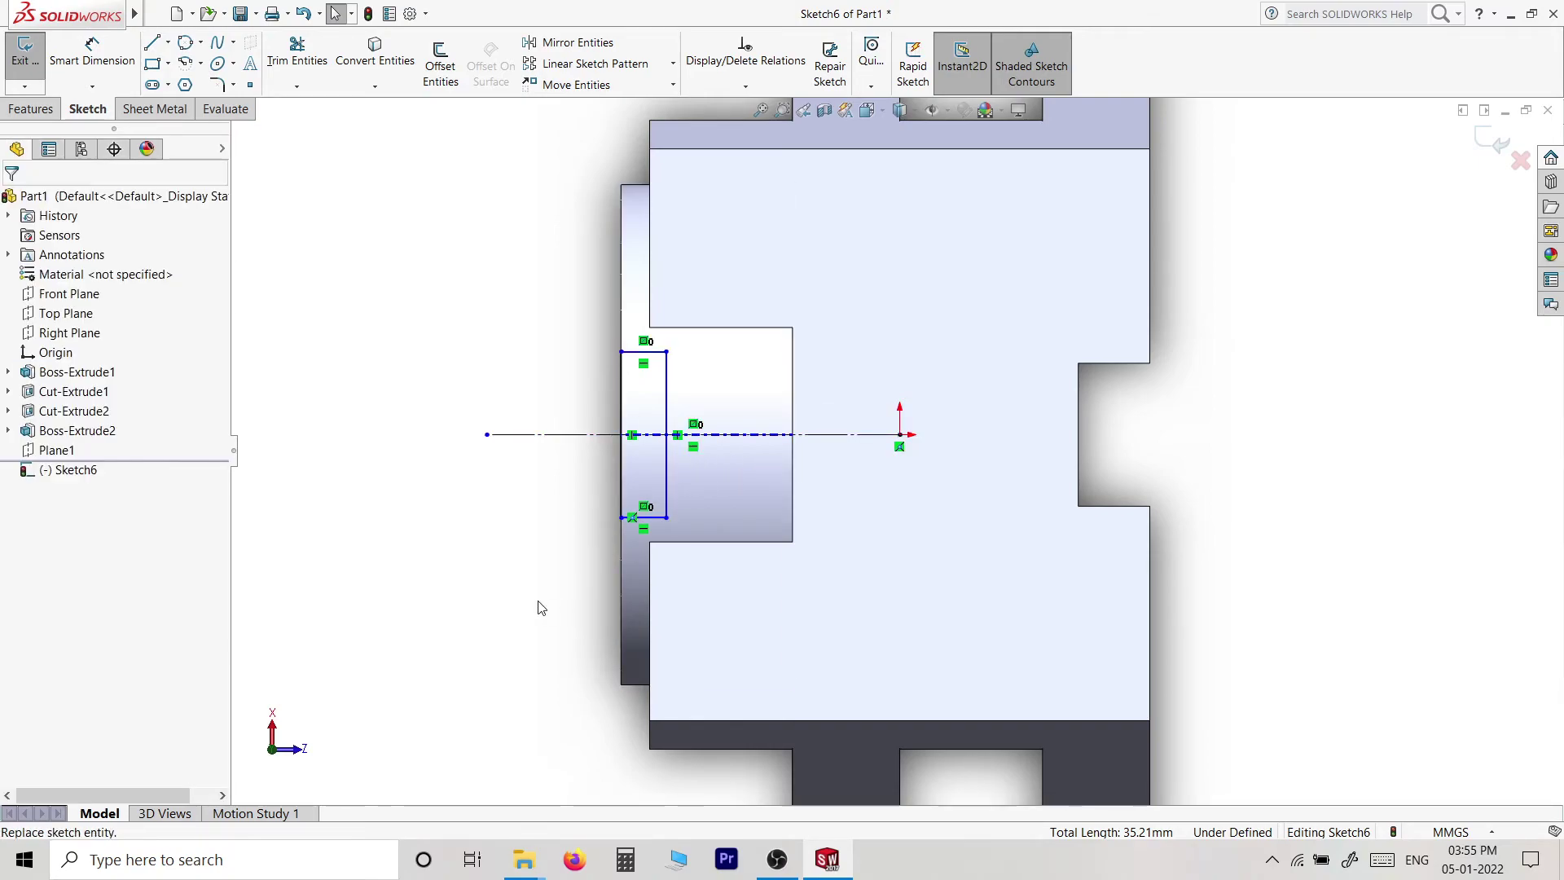
- Dimension the keyway rectangle 10 mm high by 4 mm wide and close Sketch6
right_click_drag(617, 423, 617, 369)
left_click(624, 396)
left_click(562, 407)
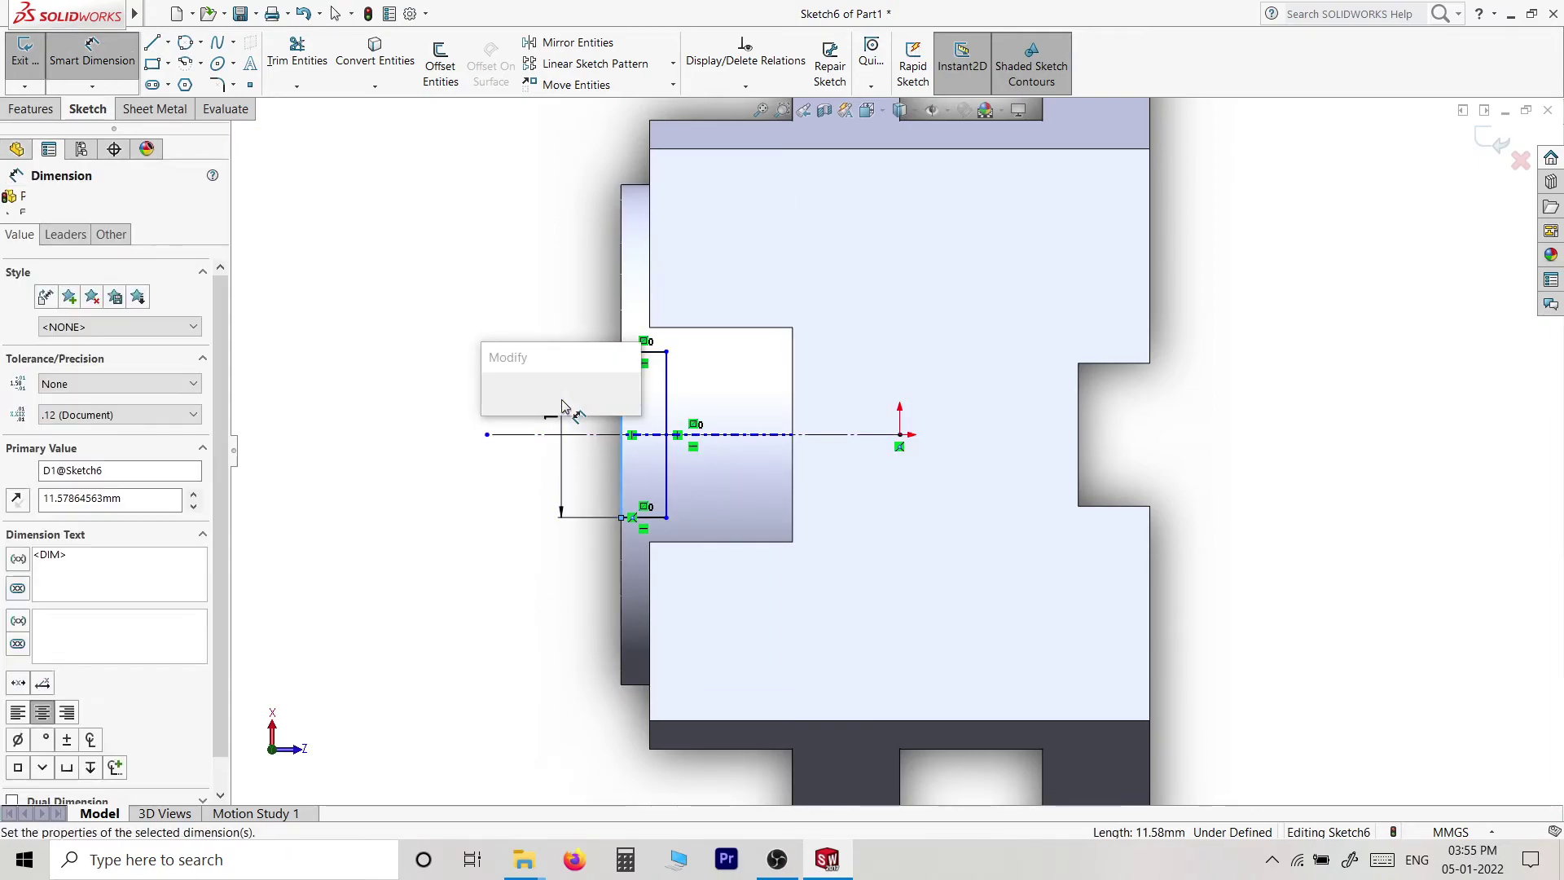
type("1")
key("Return")
type("10")
key("Return")
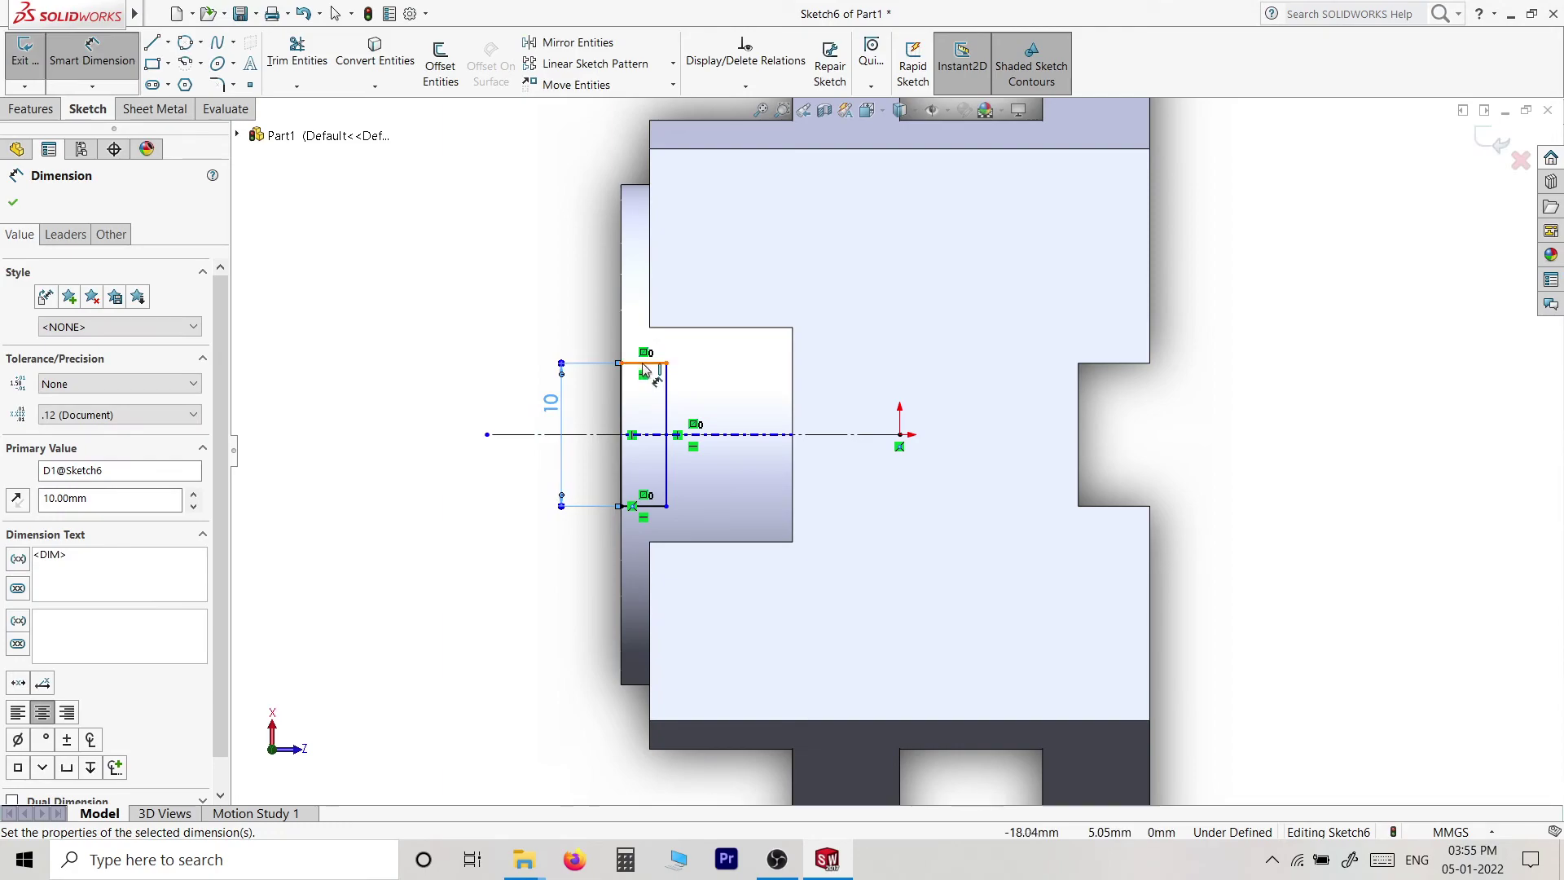
left_click(648, 363)
left_click(644, 334)
type("4")
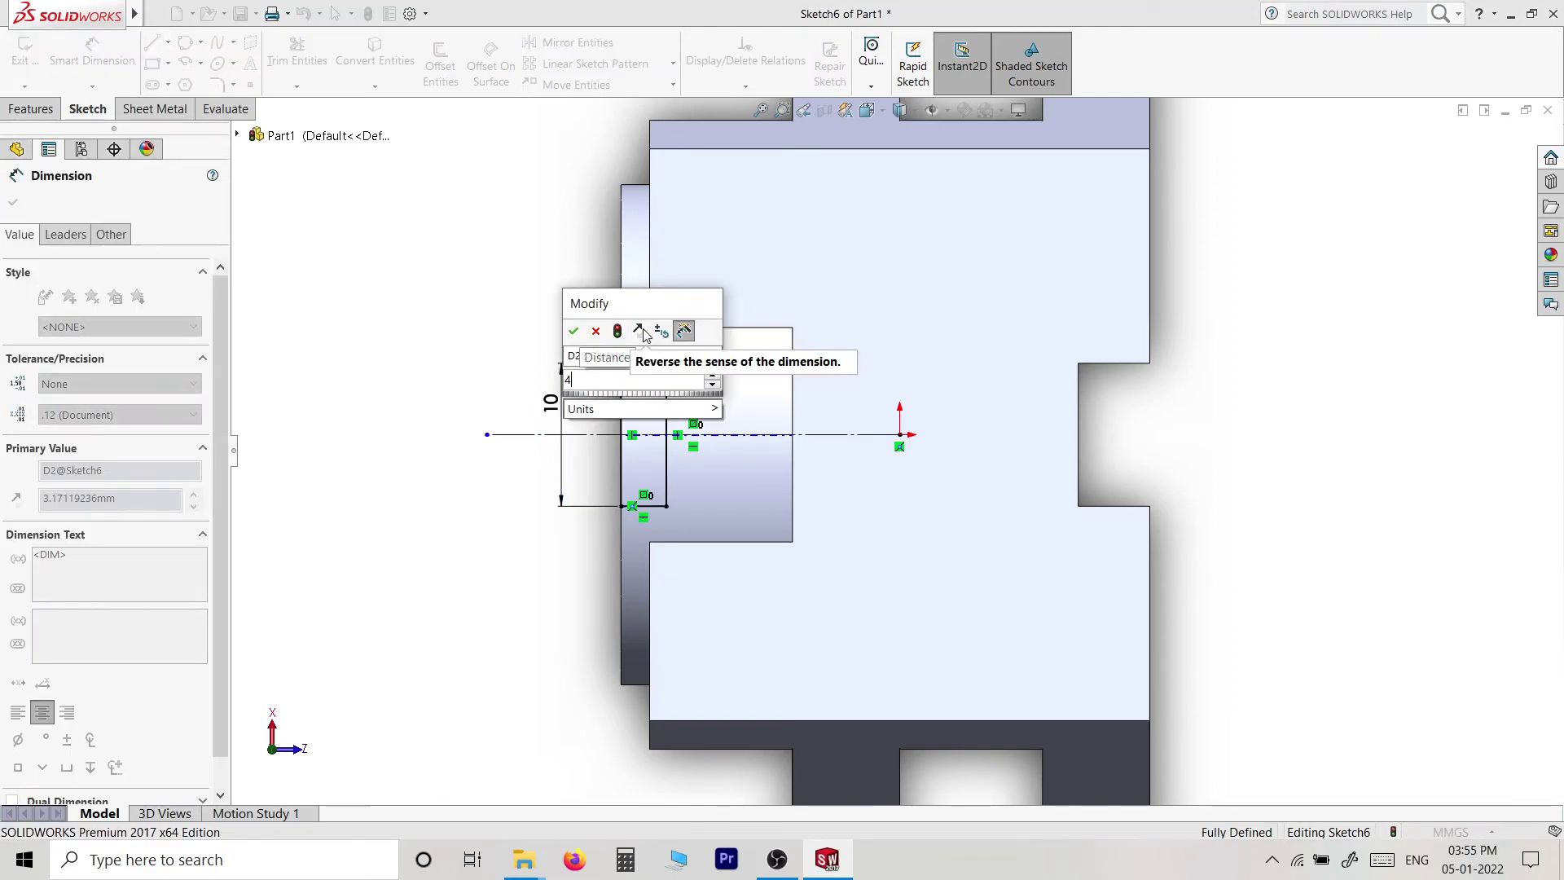
key("Return")
key("Escape")
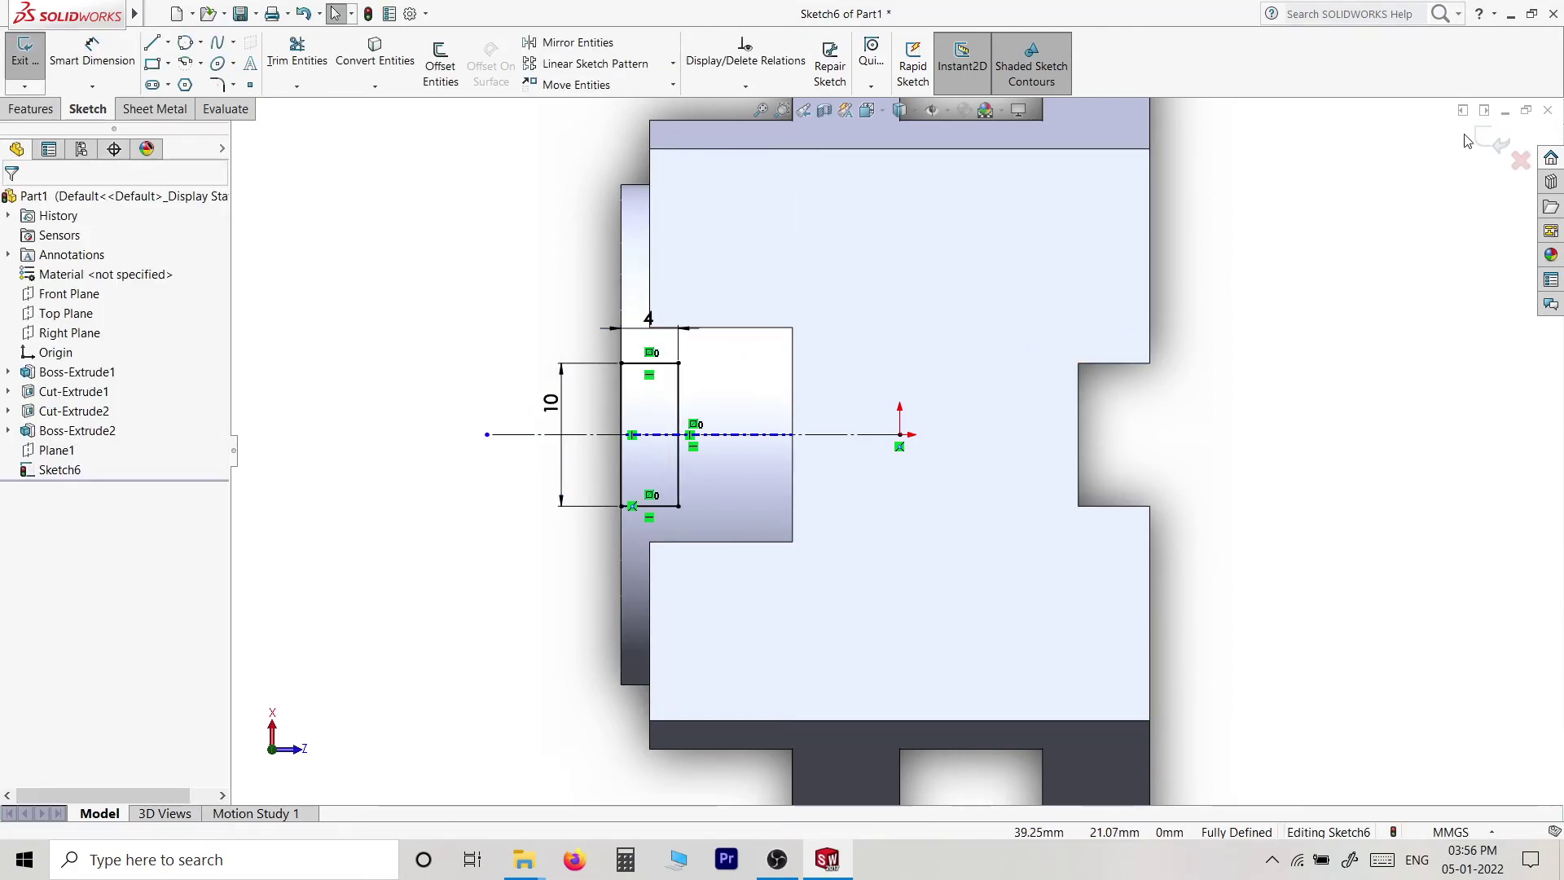
left_click(1497, 142)
middle_click_drag(908, 541, 998, 285)
- Cut Sketch6's rectangle Mid Plane 40 mm as Cut-Extrude3, notching keyways across the ring
left_click(281, 65)
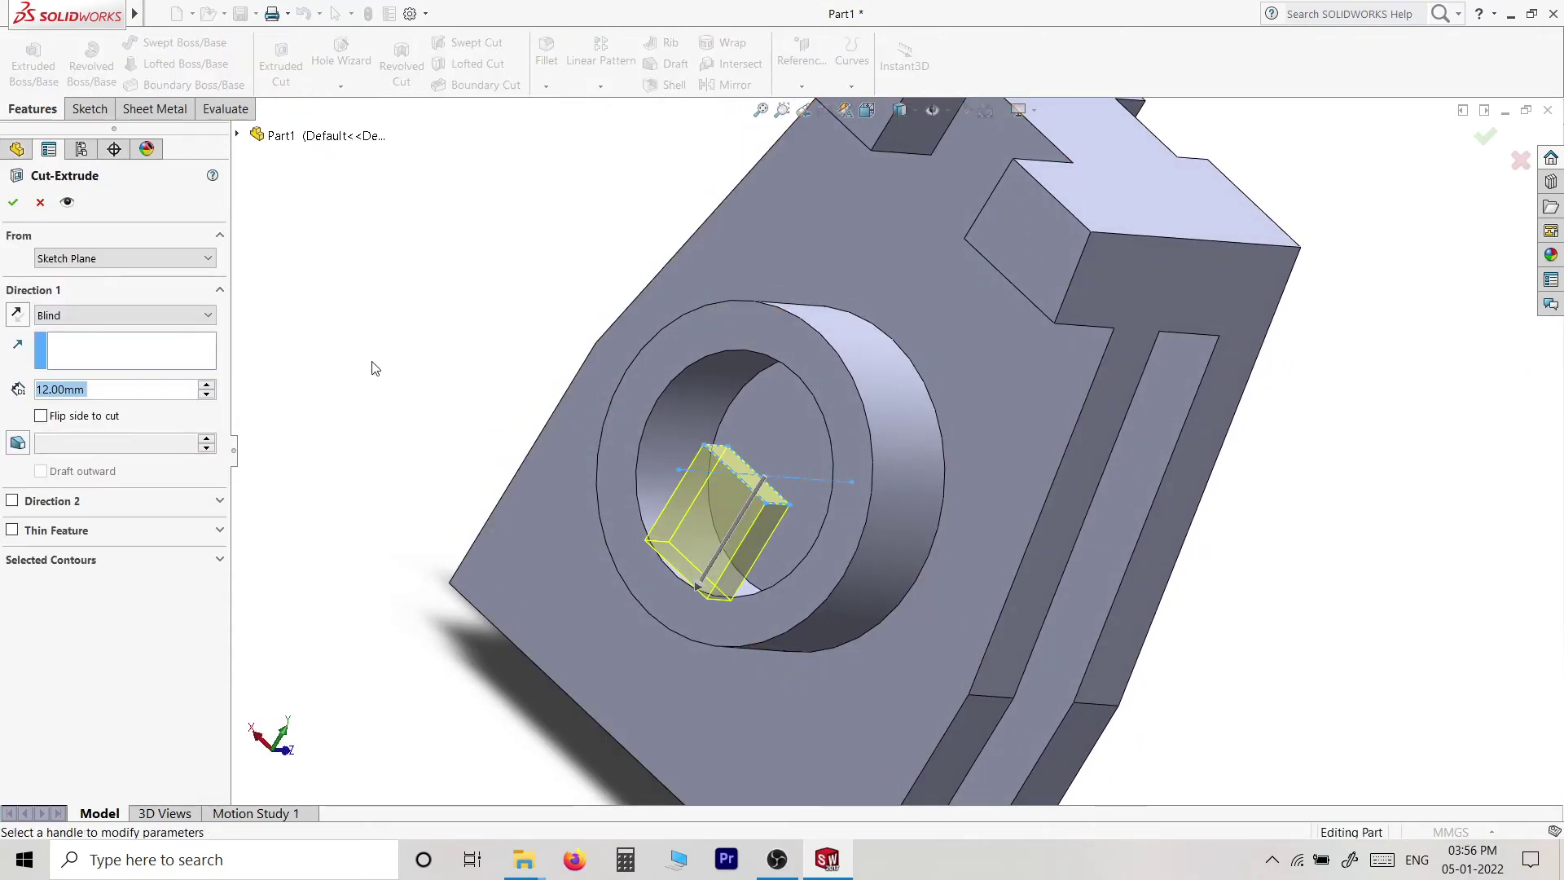
left_click(116, 322)
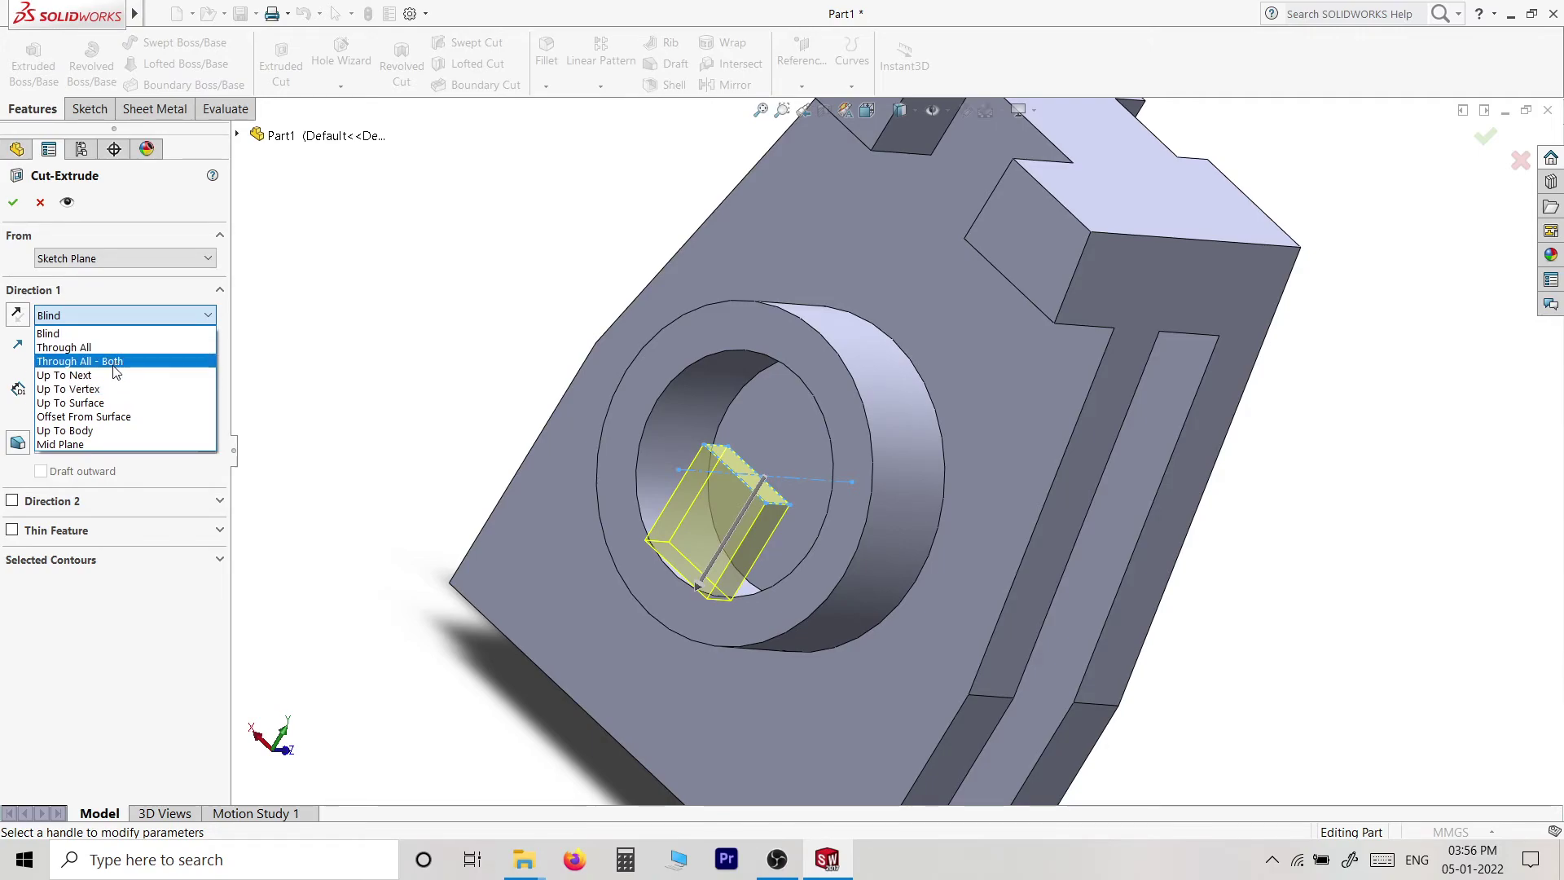
left_click(84, 319)
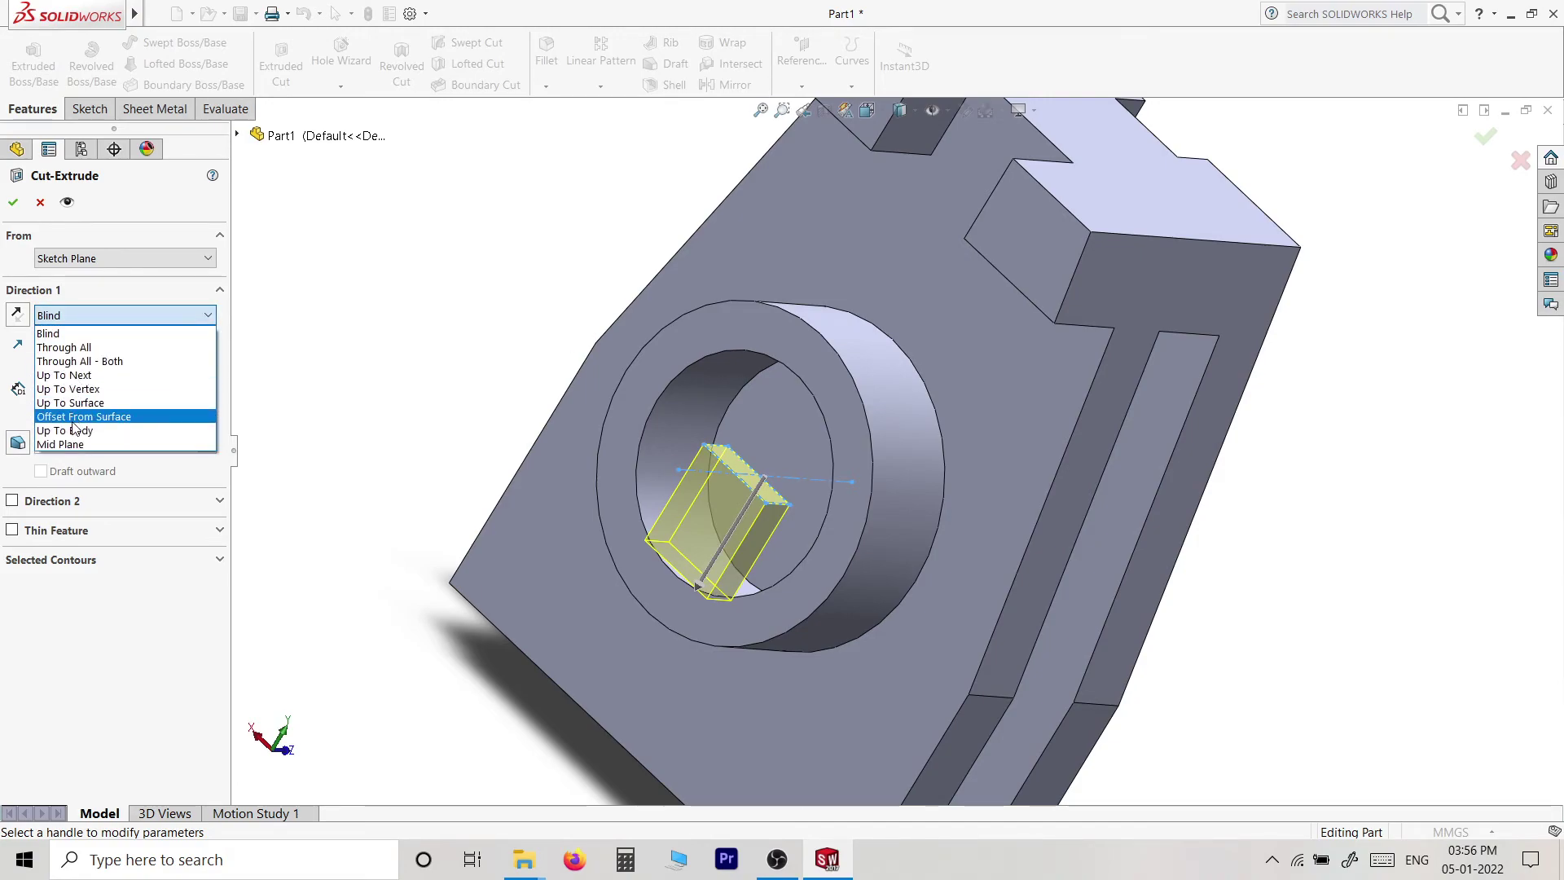
left_click(98, 412)
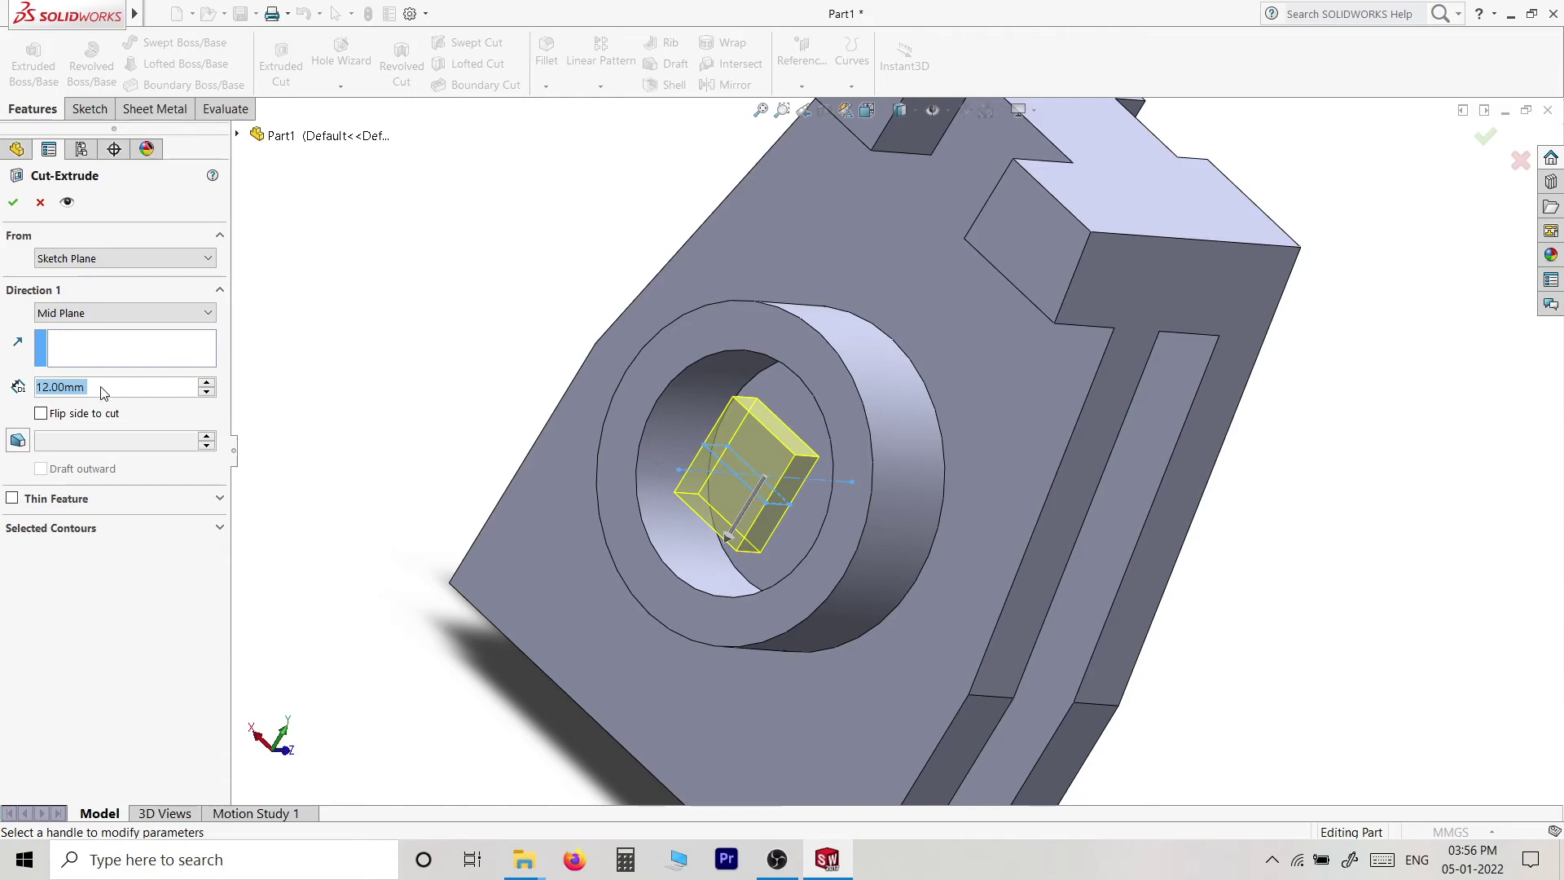
type("4")
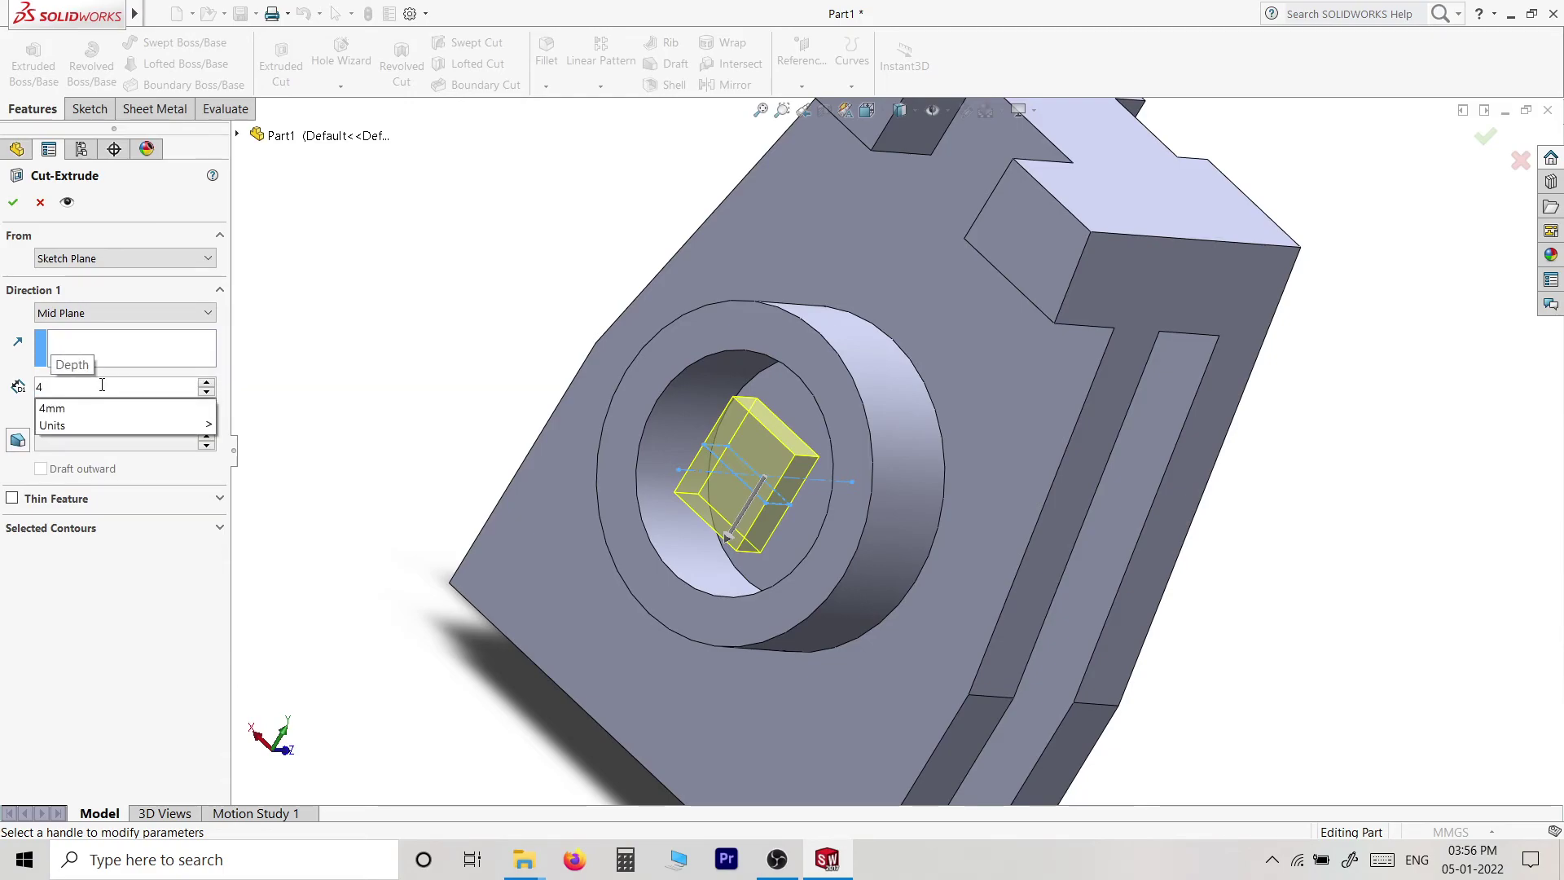
type("0")
key("Return")
left_click(13, 207)
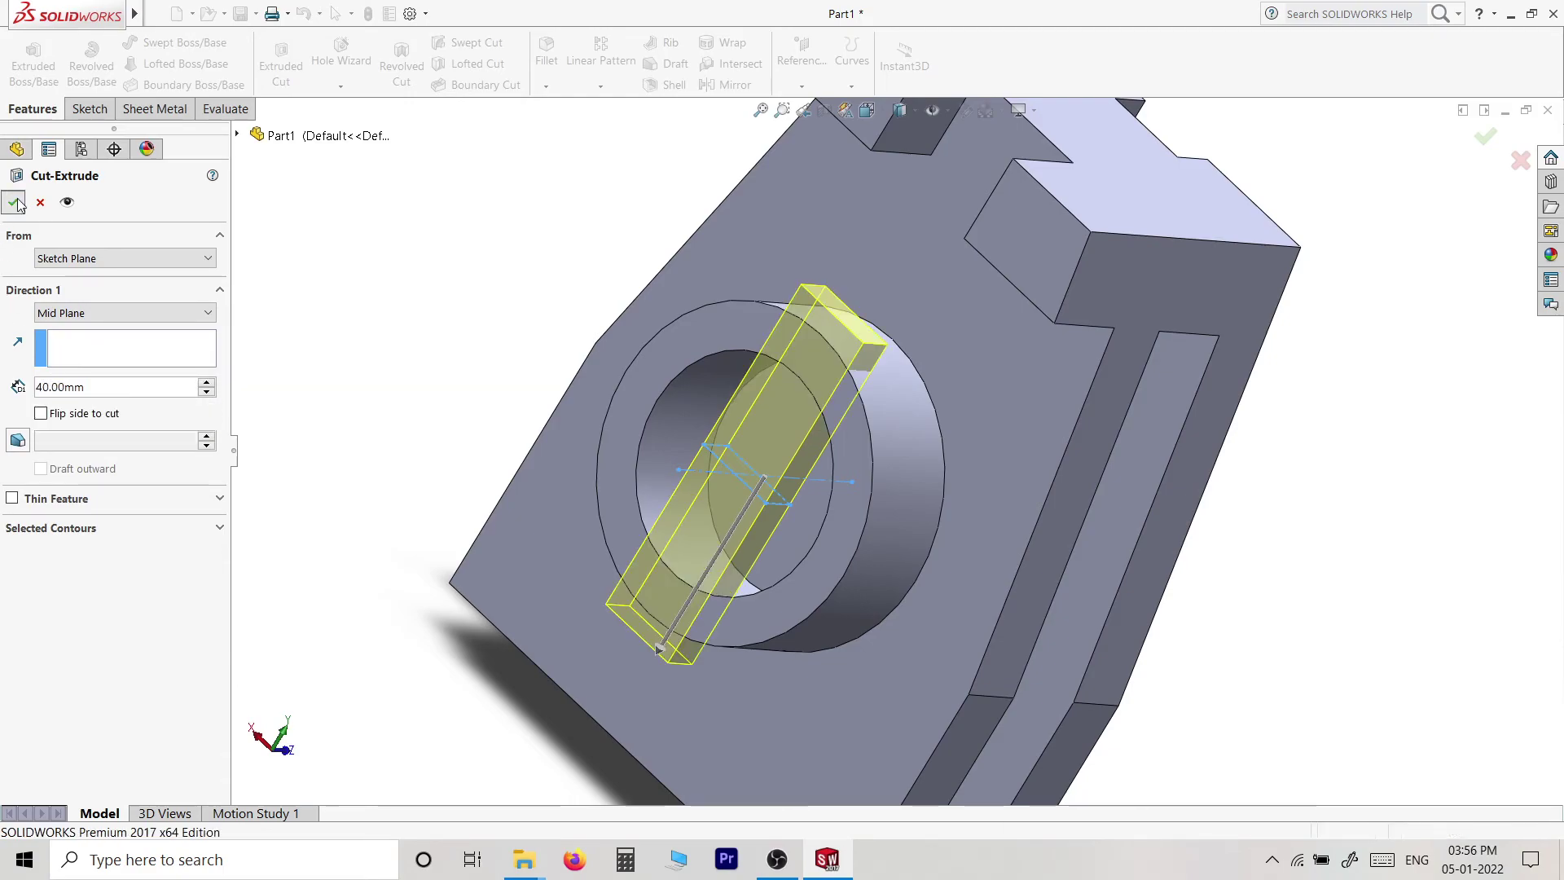
middle_click_drag(857, 395, 920, 464)
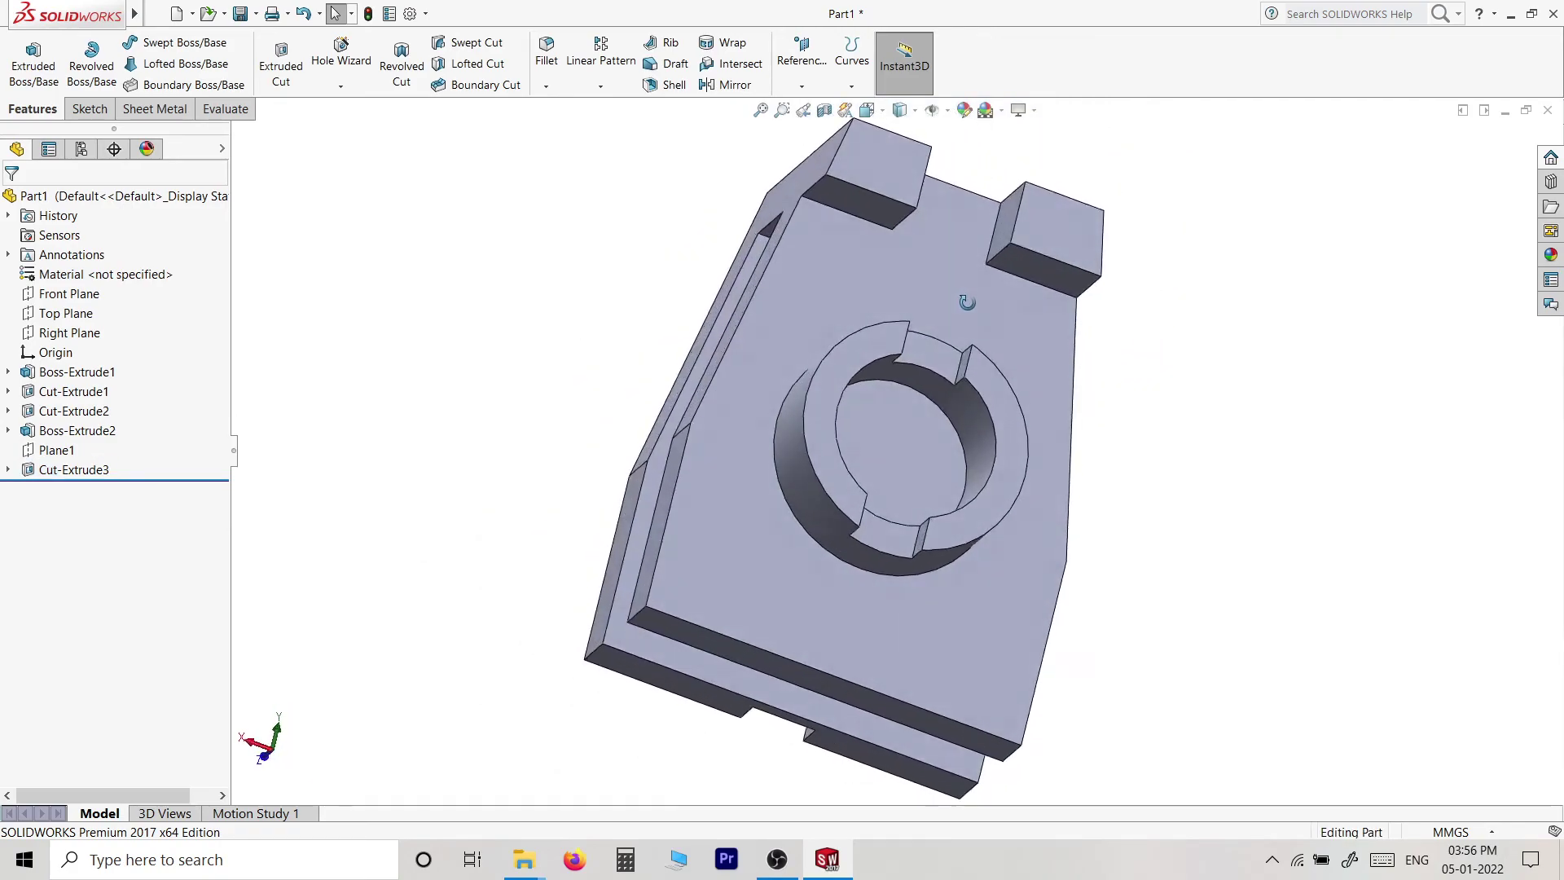
- Convert the ring's inner Ø25 circular edge into a circle in a new Sketch7
right_click(875, 493)
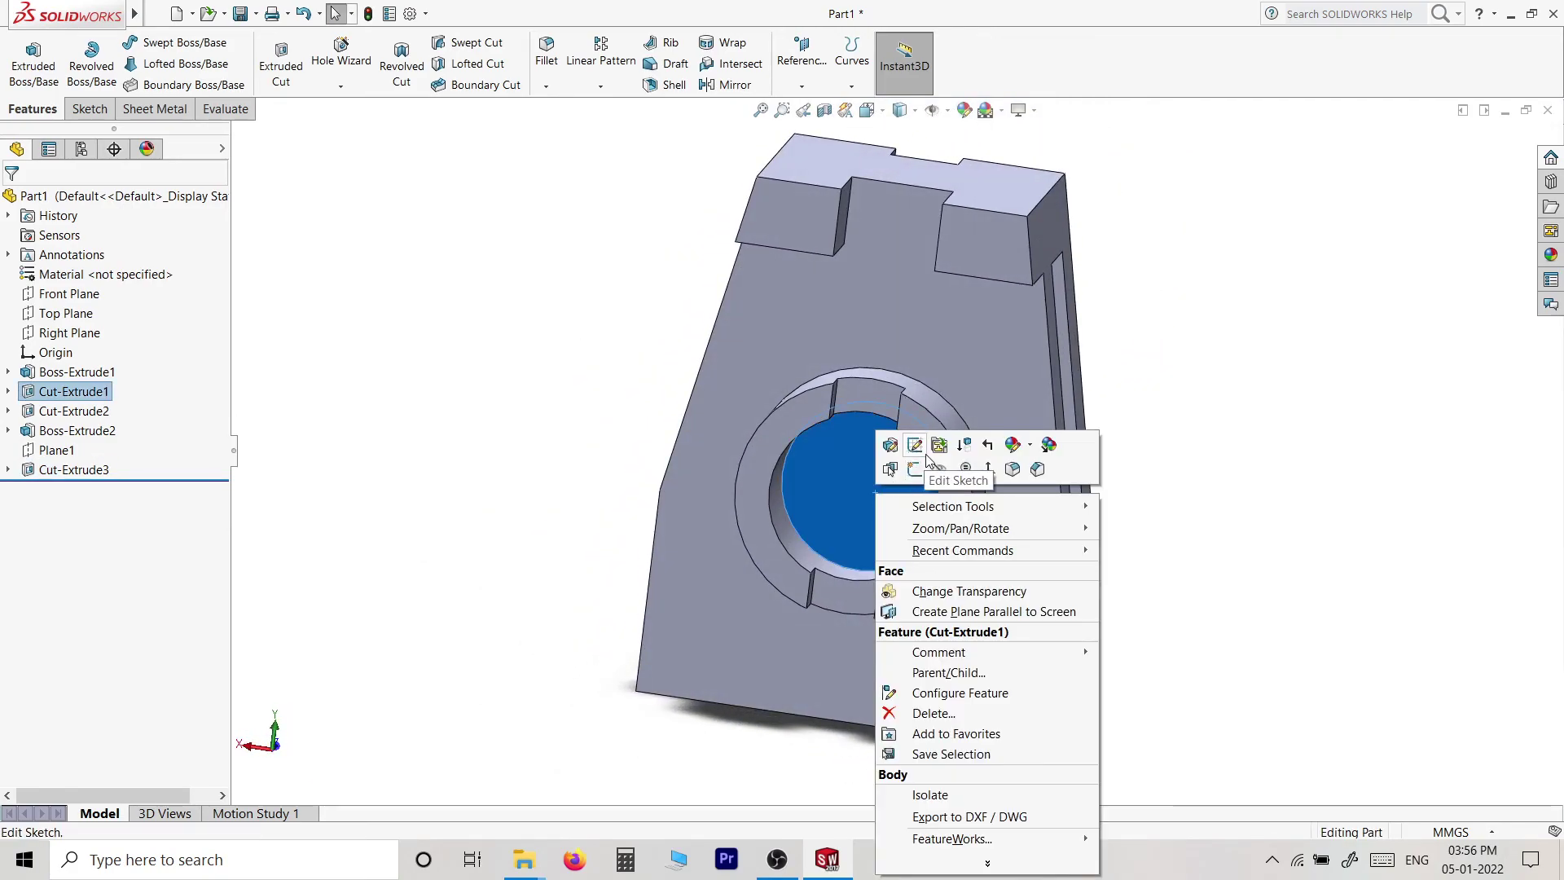
left_click(918, 464)
left_click(514, 245)
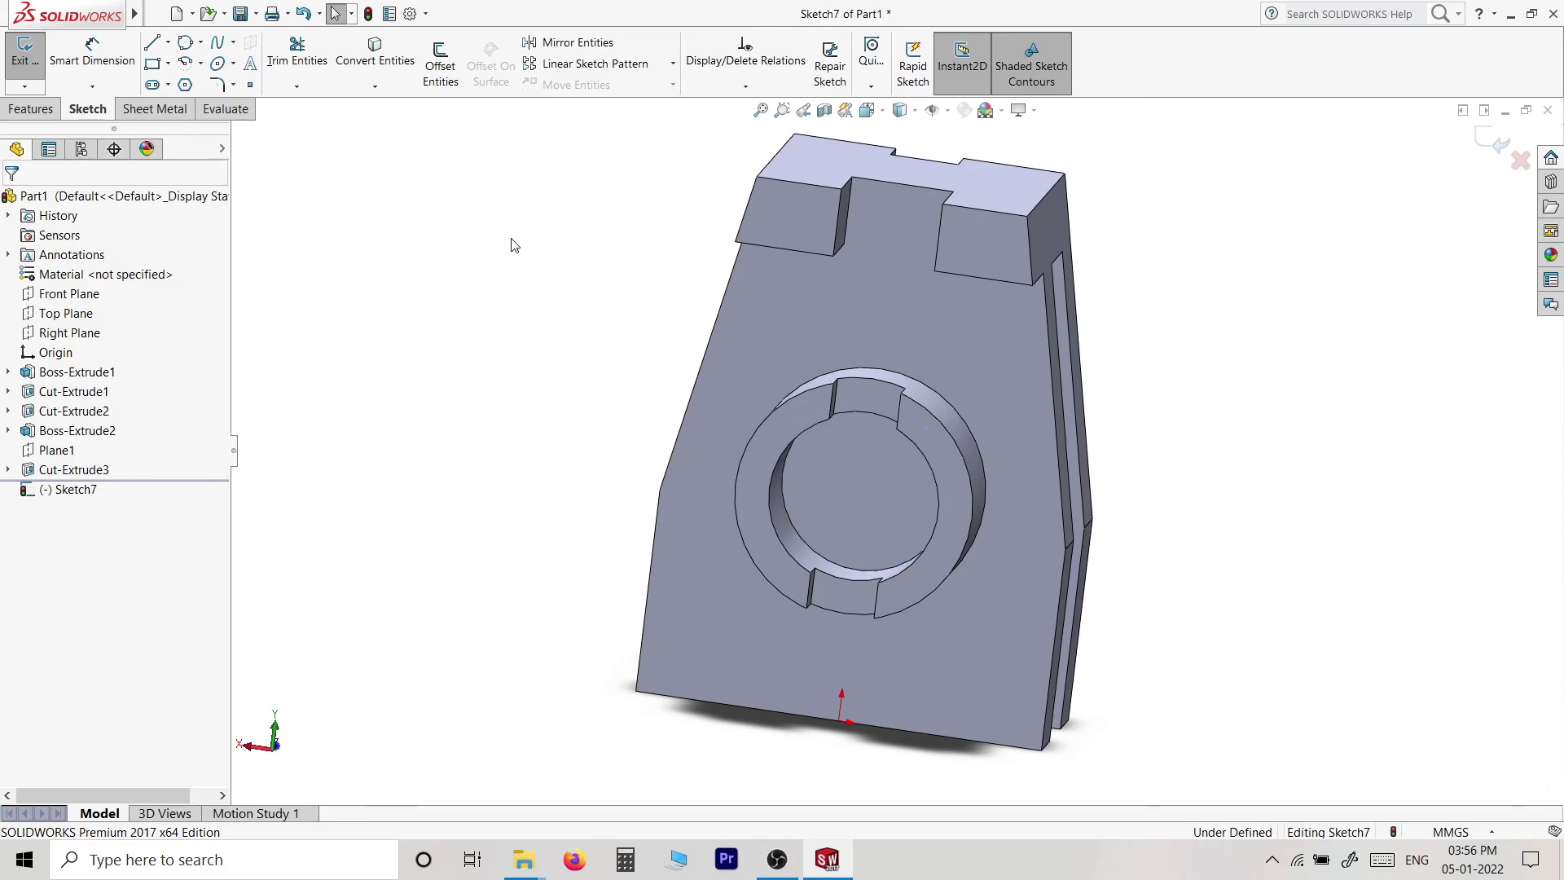
left_click(375, 50)
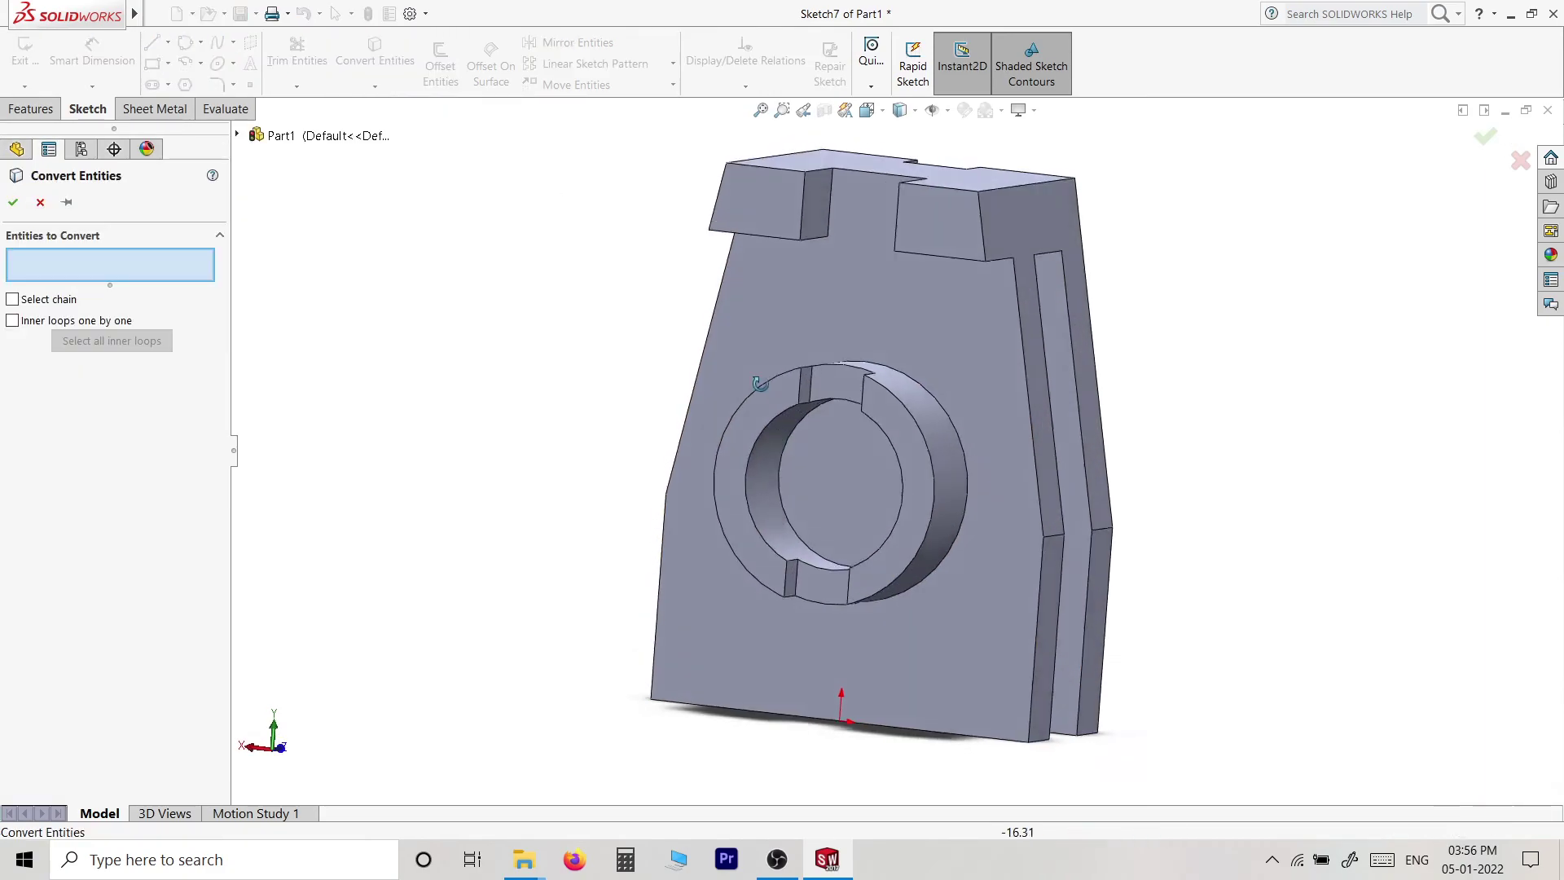
left_click(793, 429)
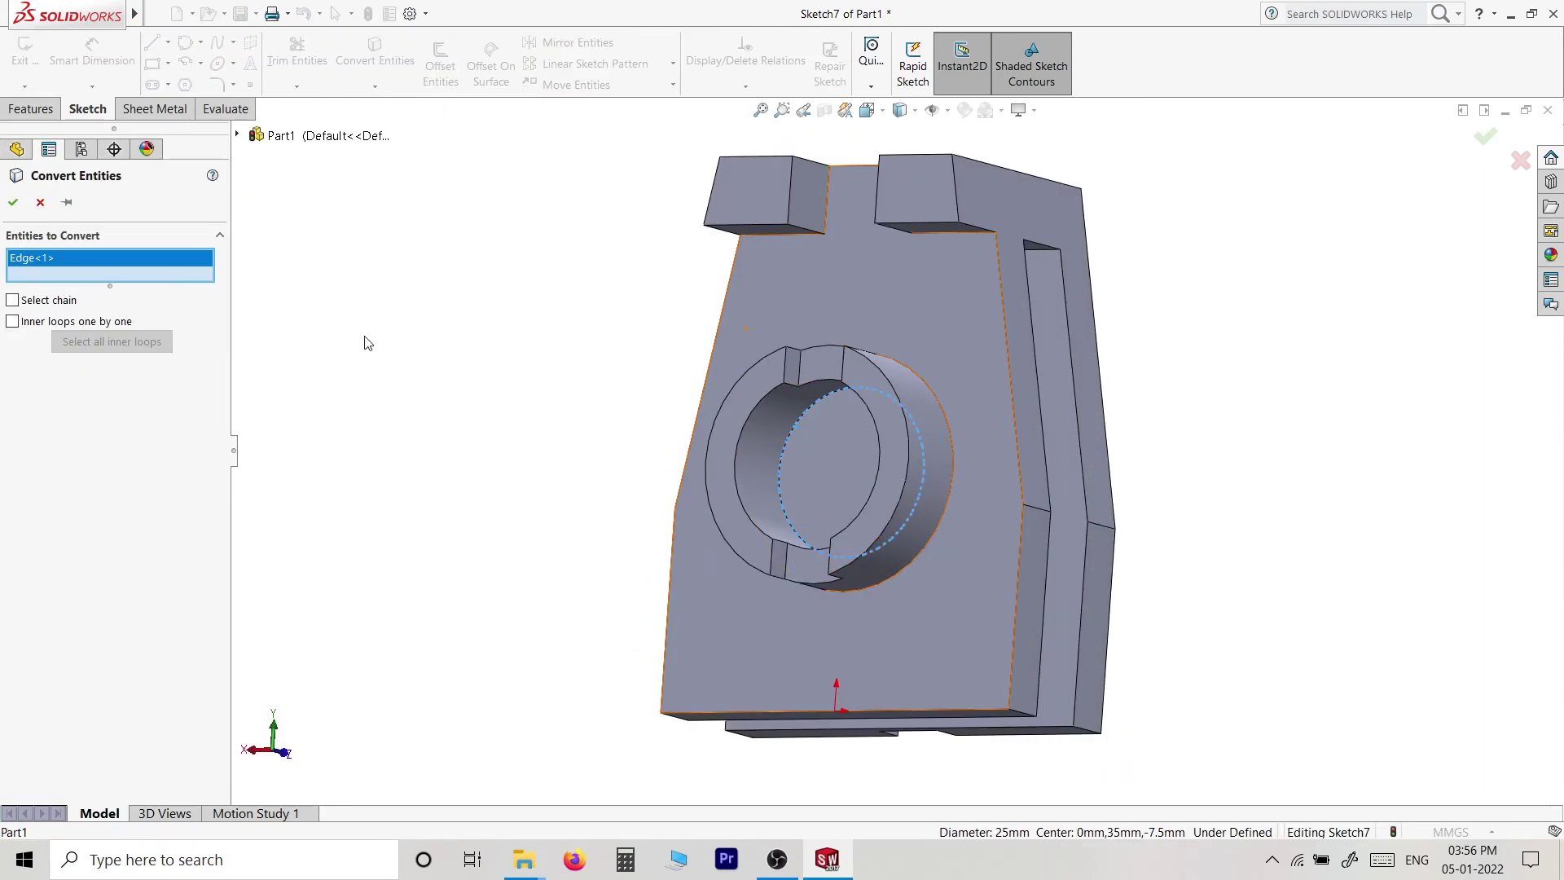
left_click(12, 204)
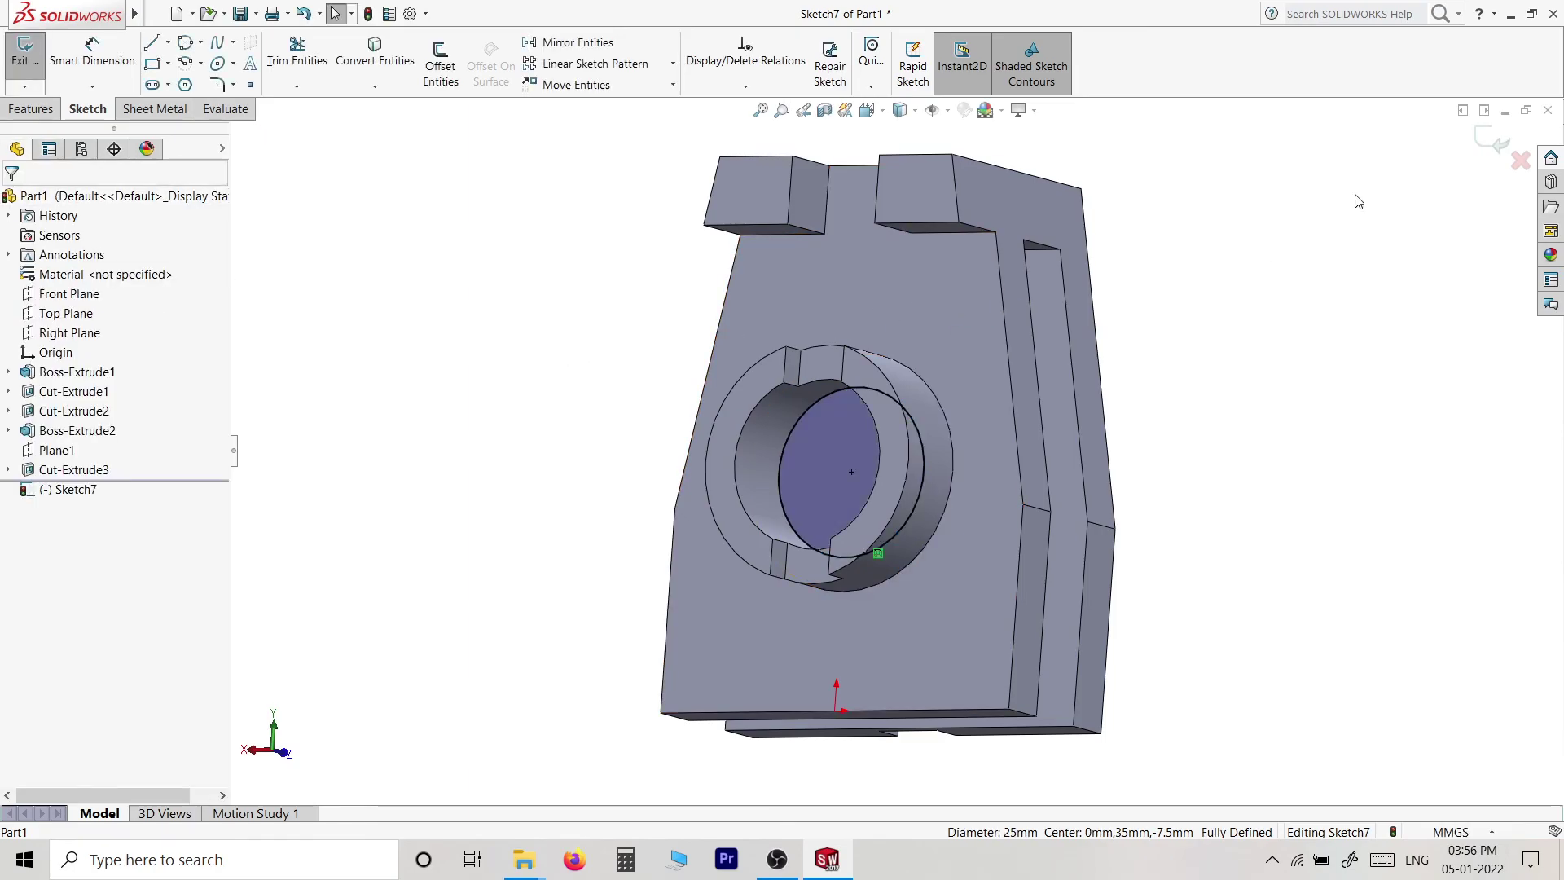
left_click(1481, 147)
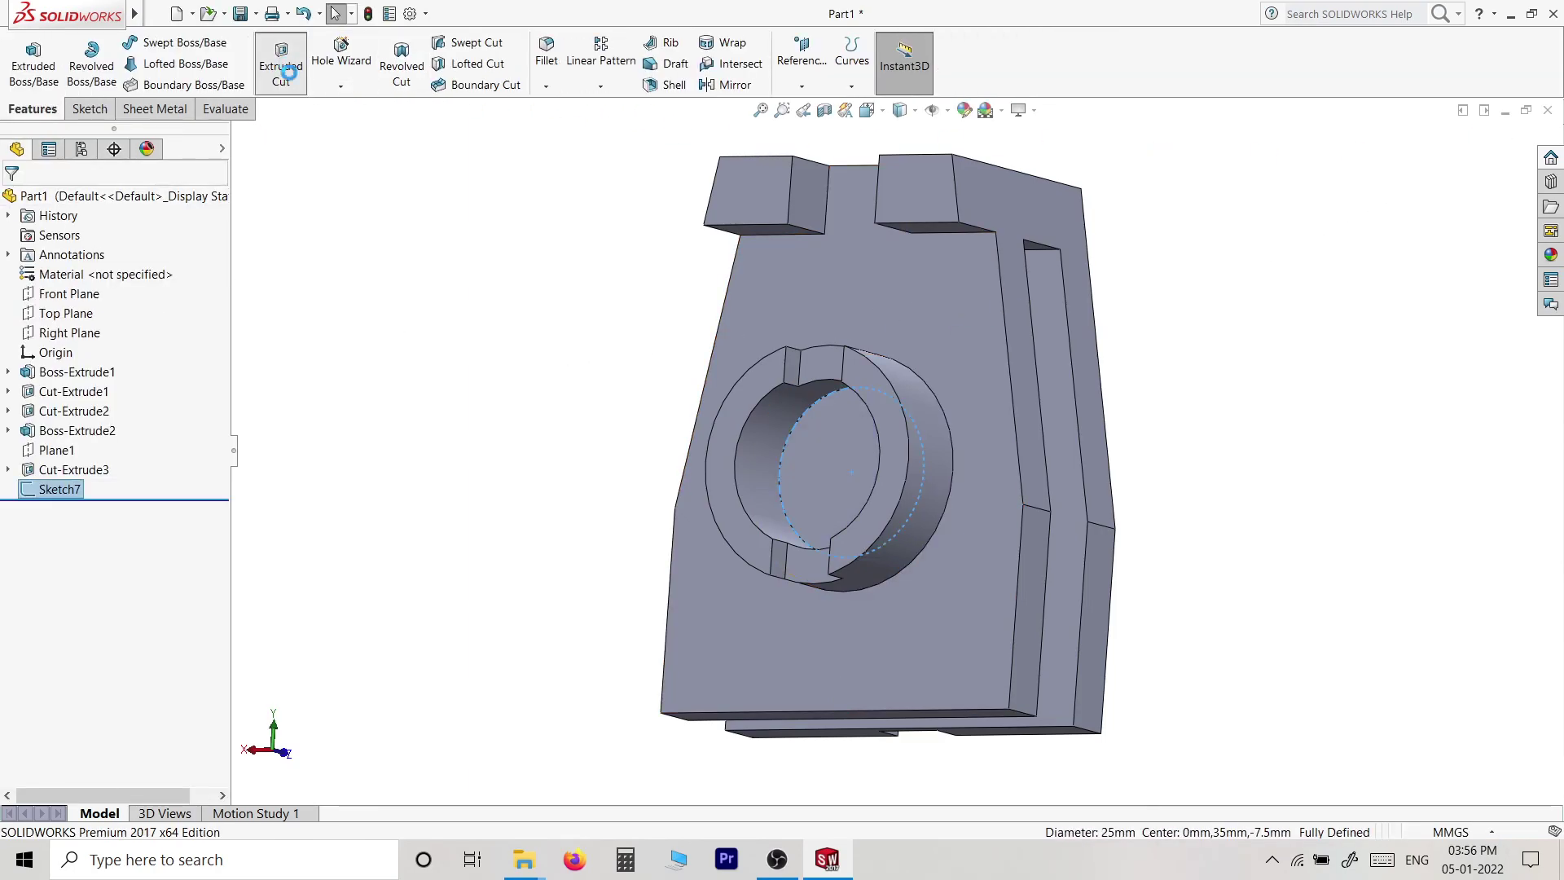
left_click(281, 65)
- Cut Sketch7's Ø25 circle Through All as Cut-Extrude4, then view the part isometric
left_click(114, 316)
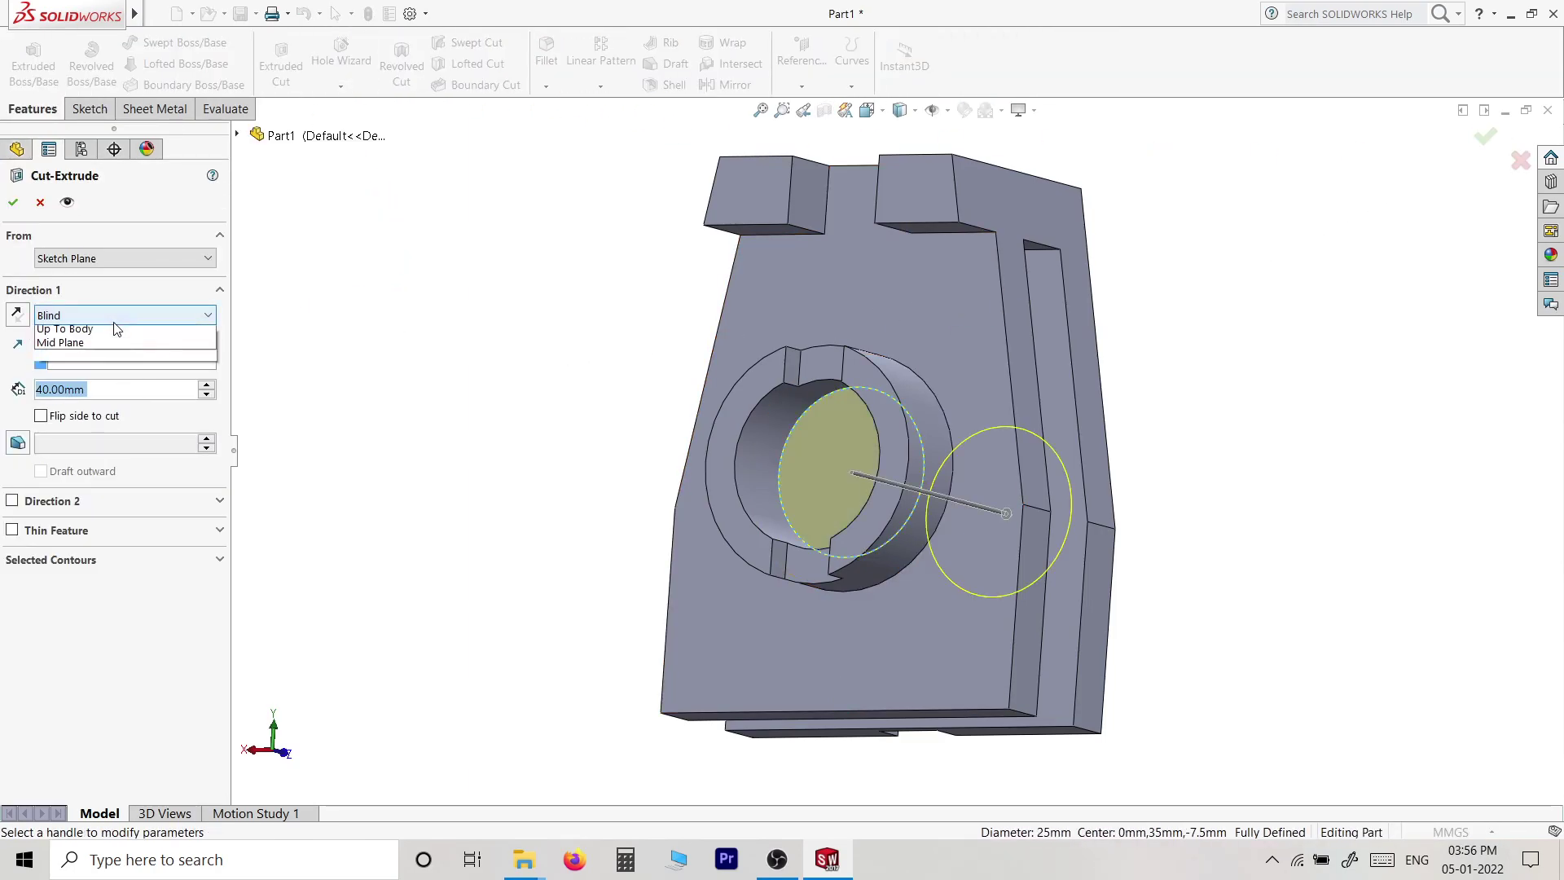
left_click(65, 351)
middle_click_drag(579, 298, 455, 358)
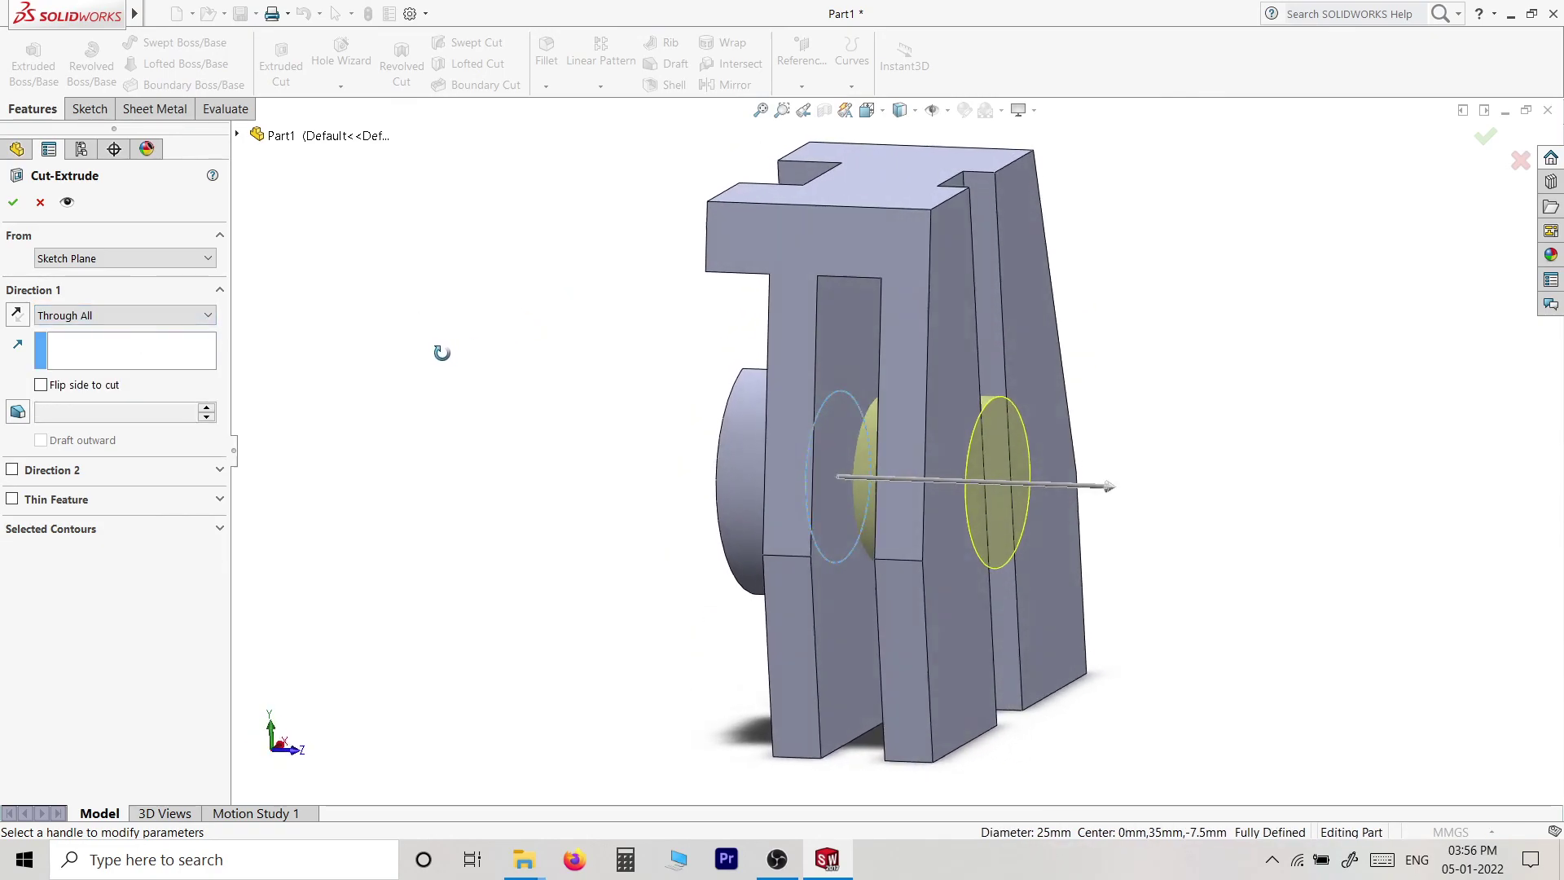
left_click(11, 203)
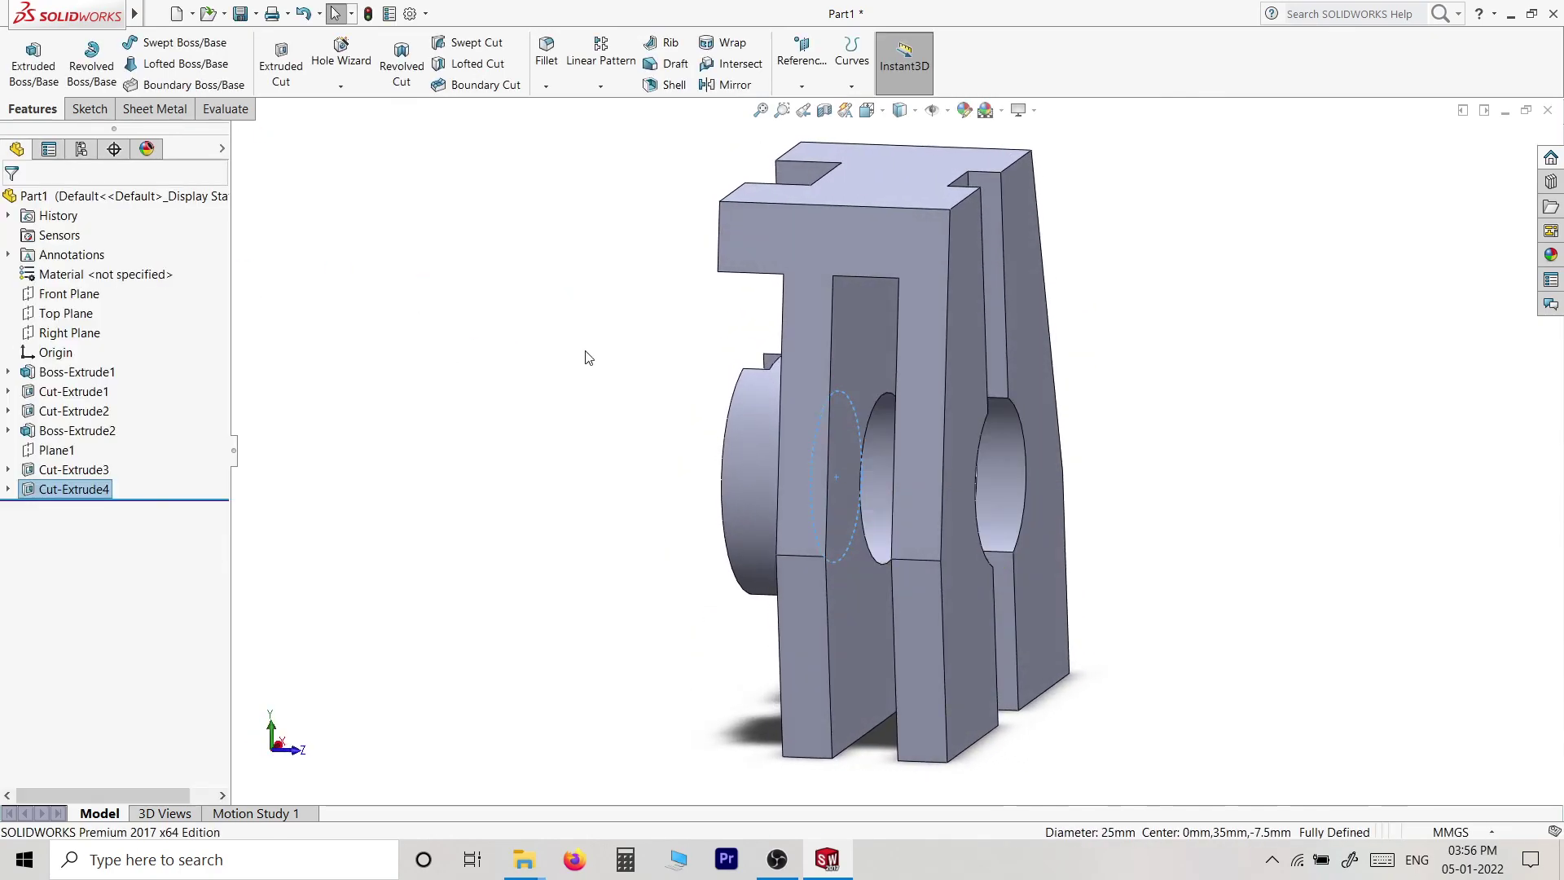
middle_click_drag(646, 390, 1019, 507)
key("space")
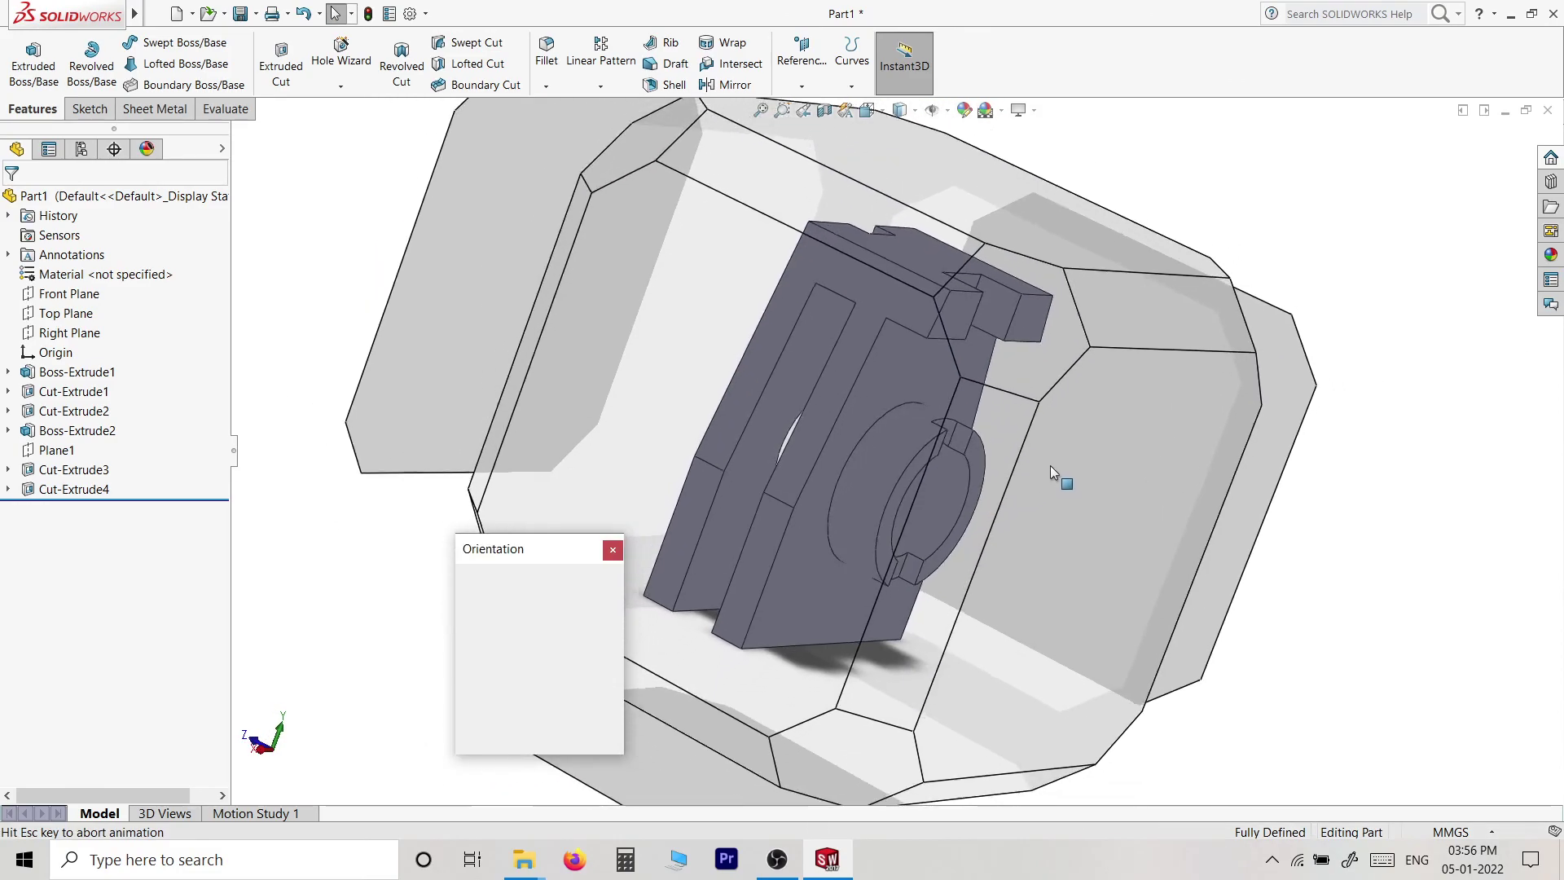
left_click(965, 393)
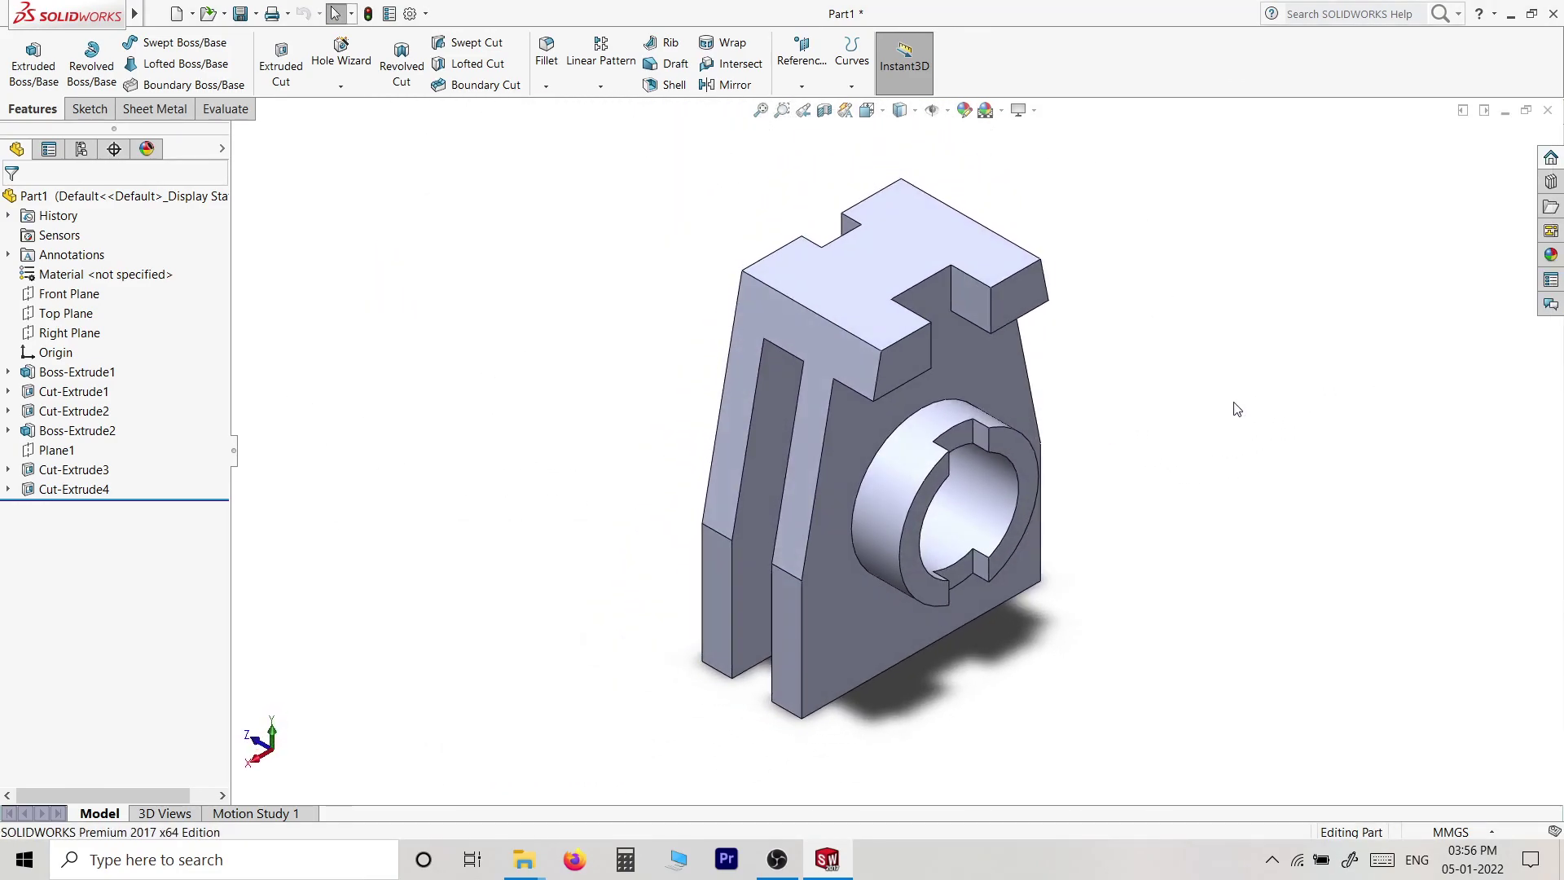